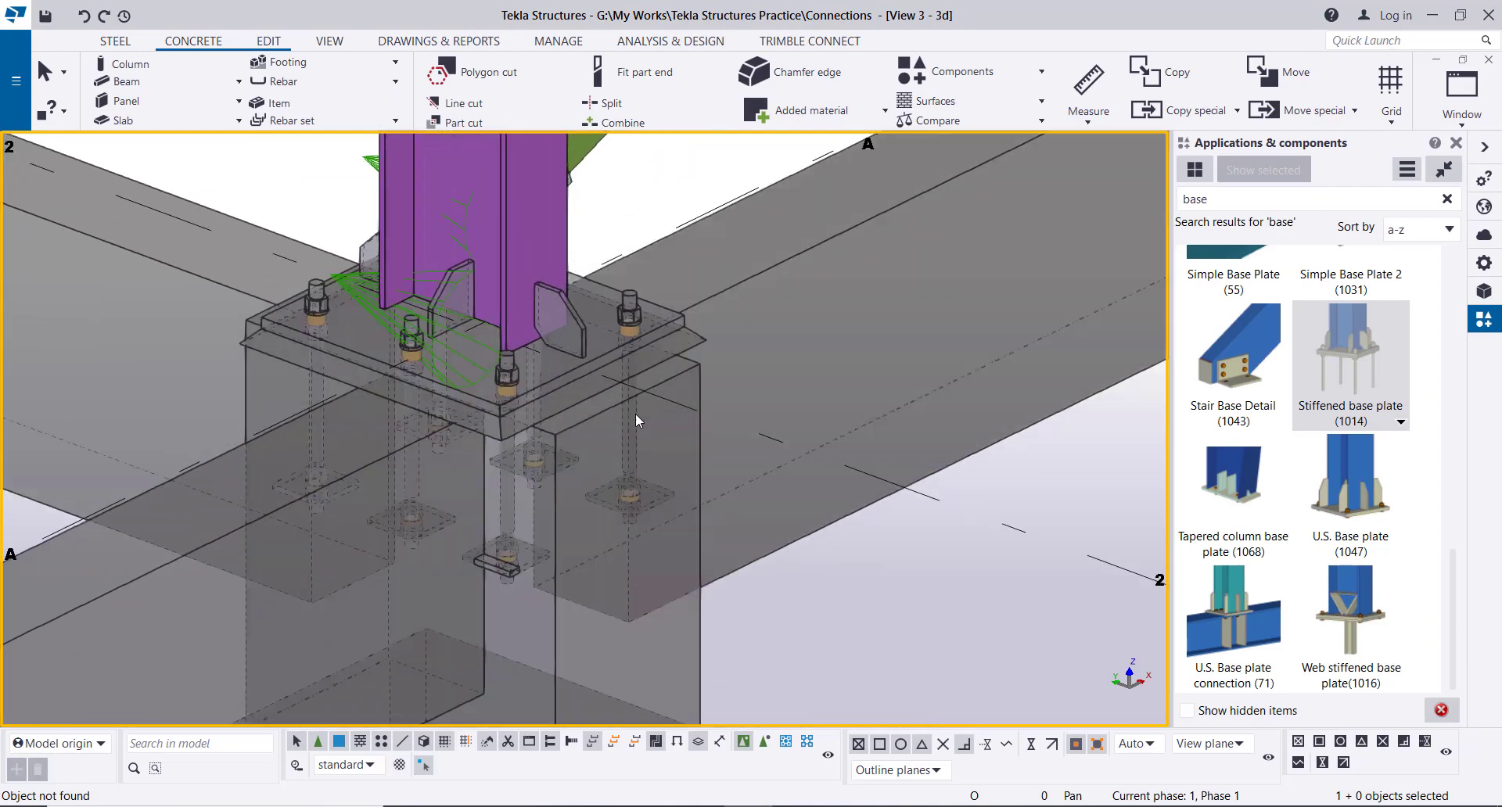
Examine the existing base plate connections, stiffeners and anchor rods on the columns along grid line A.
{"action": "middle_click_drag", "start_coordinate": [635, 413], "coordinate": [734, 398]}
{"action": "scroll", "coordinate": [636, 357], "scroll_direction": "up", "scroll_amount": 4}
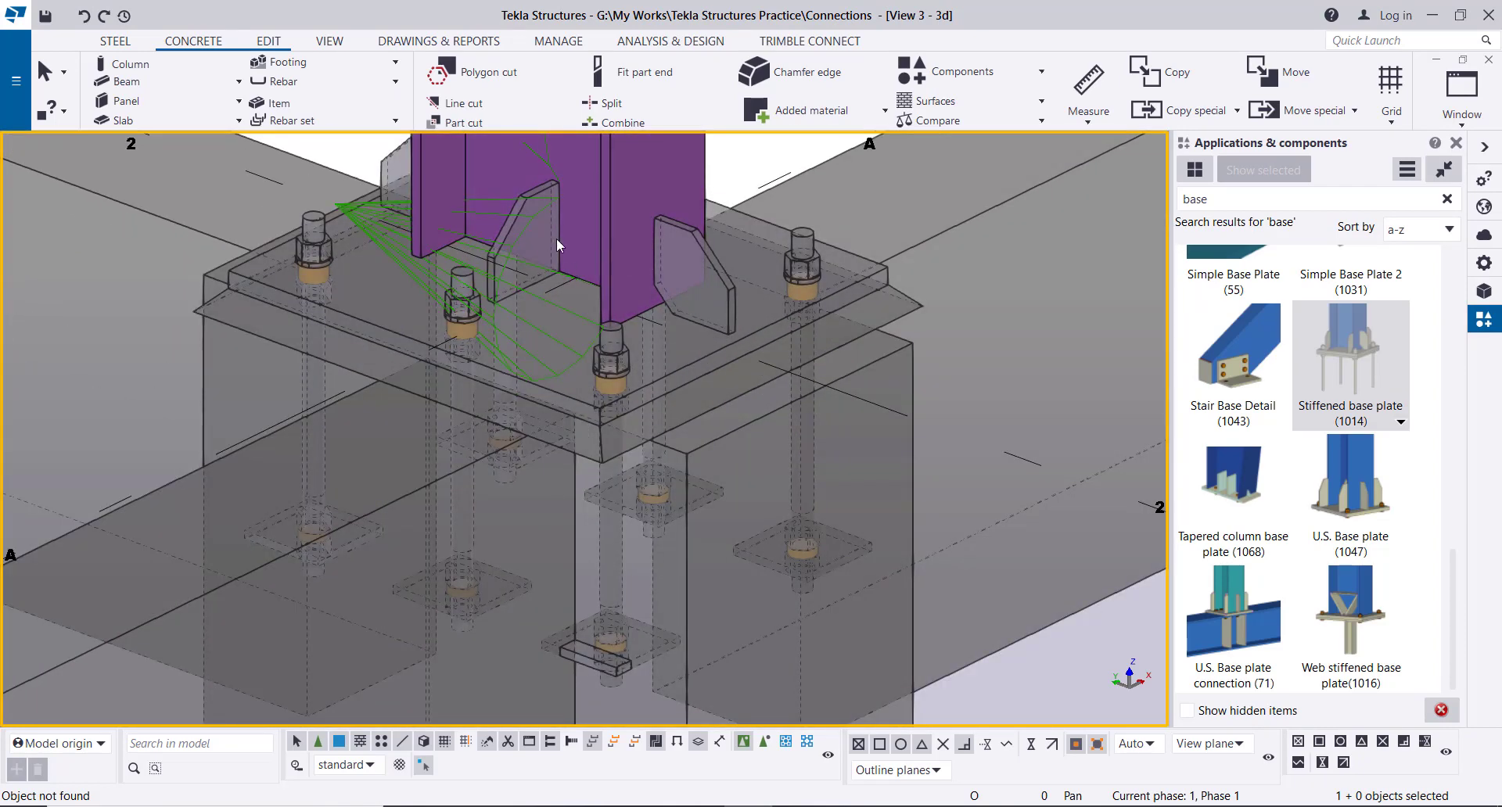
{"action": "scroll", "coordinate": [655, 317], "scroll_direction": "down", "scroll_amount": 3}
{"action": "scroll", "coordinate": [660, 479], "scroll_direction": "up", "scroll_amount": 3}
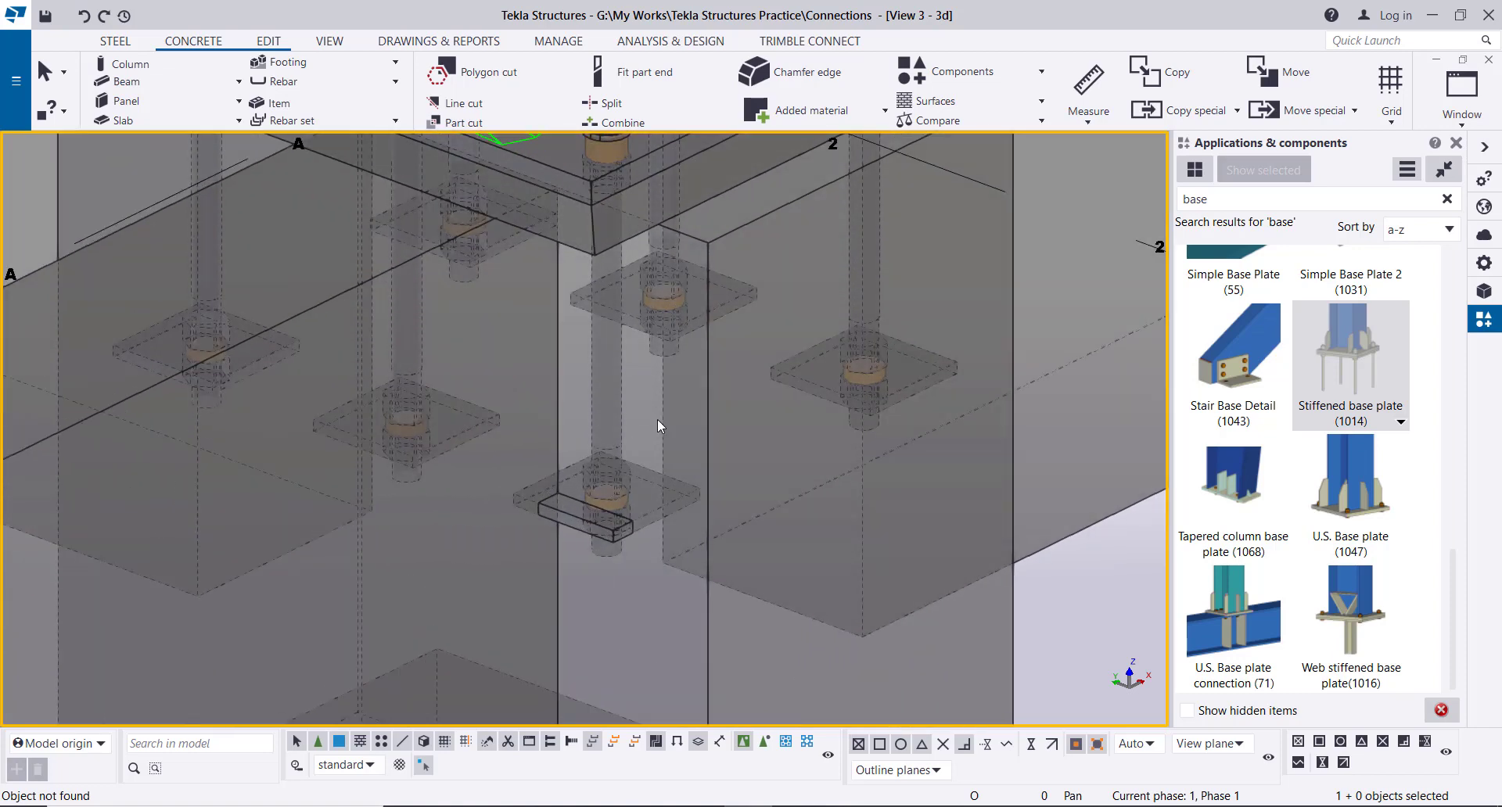
{"action": "scroll", "coordinate": [660, 410], "scroll_direction": "down", "scroll_amount": 4}
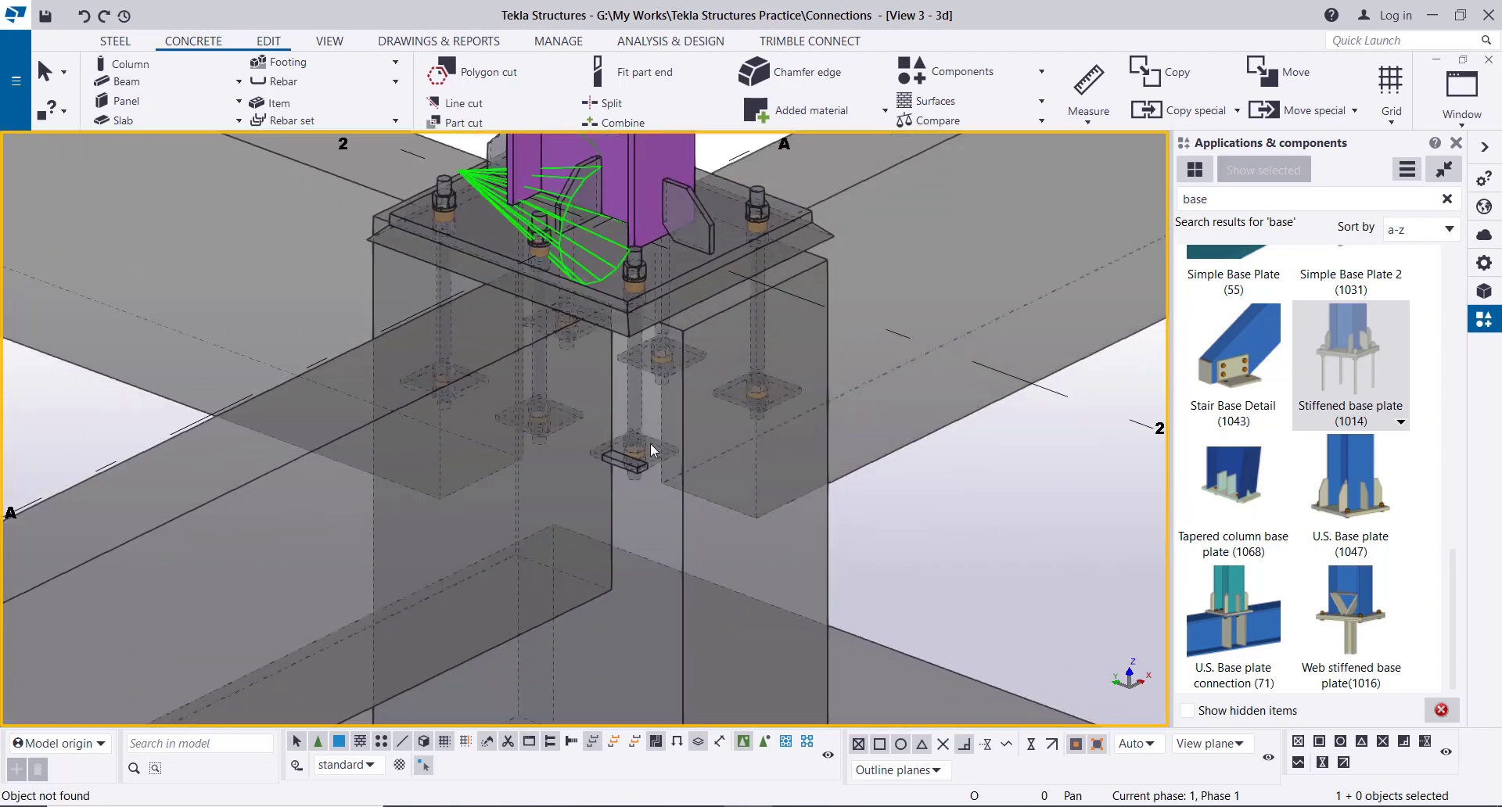
{"action": "scroll", "coordinate": [797, 354], "scroll_direction": "down", "scroll_amount": 6}
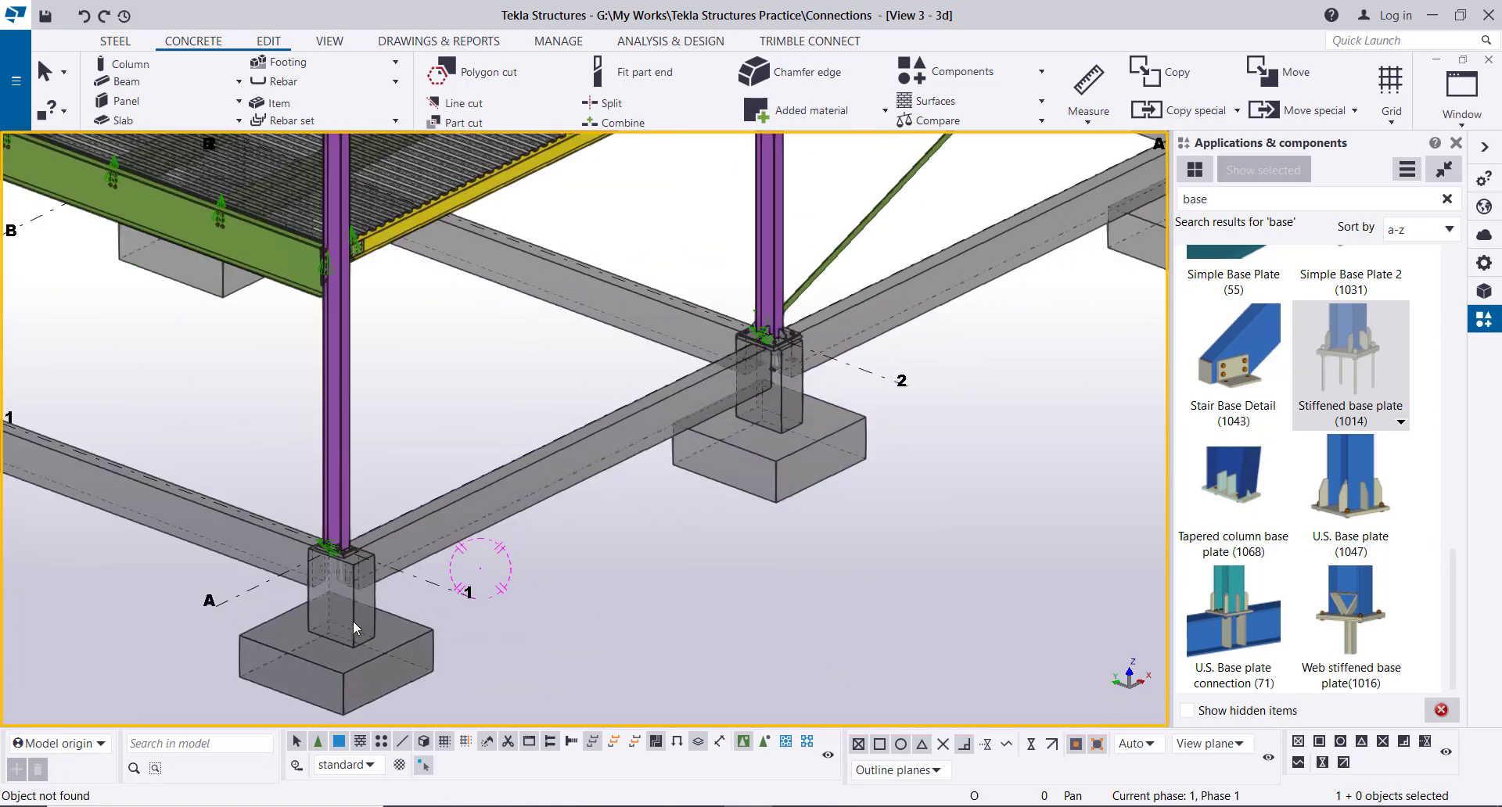
{"action": "scroll", "coordinate": [353, 621], "scroll_direction": "up", "scroll_amount": 4}
{"action": "scroll", "coordinate": [402, 509], "scroll_direction": "down", "scroll_amount": 5}
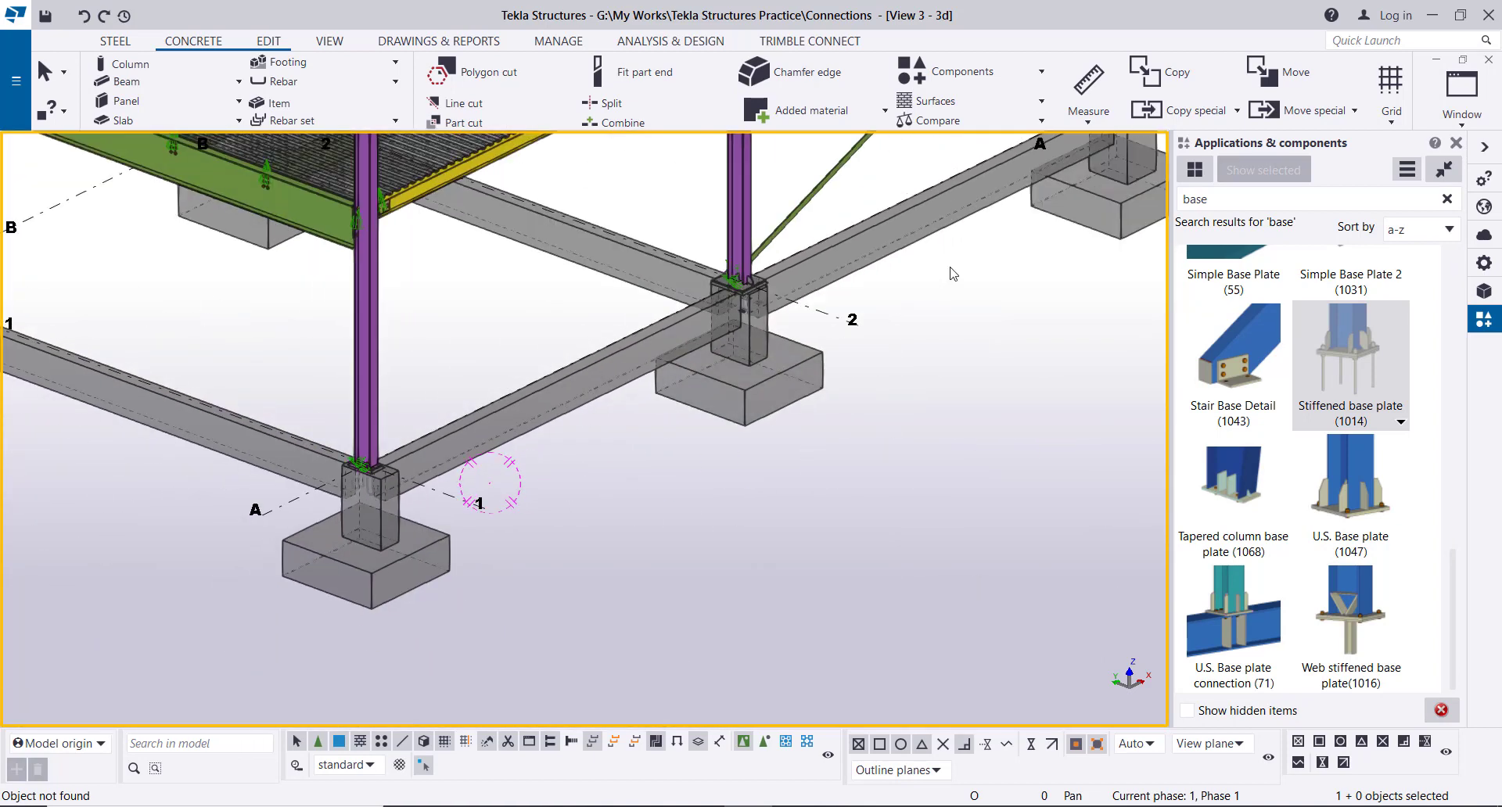
{"action": "scroll", "coordinate": [725, 321], "scroll_direction": "up", "scroll_amount": 8}
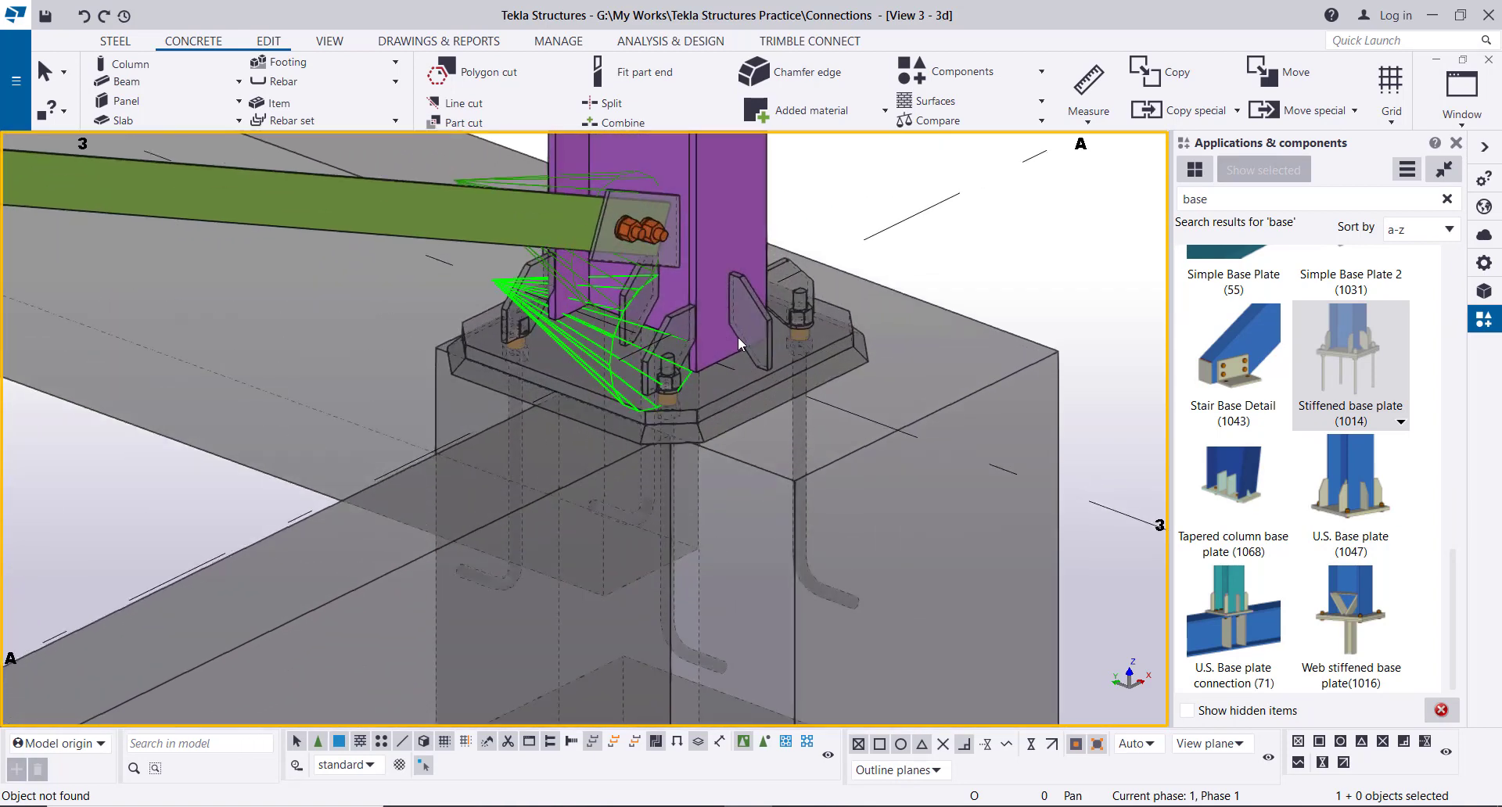
{"action": "scroll", "coordinate": [703, 409], "scroll_direction": "up", "scroll_amount": 2}
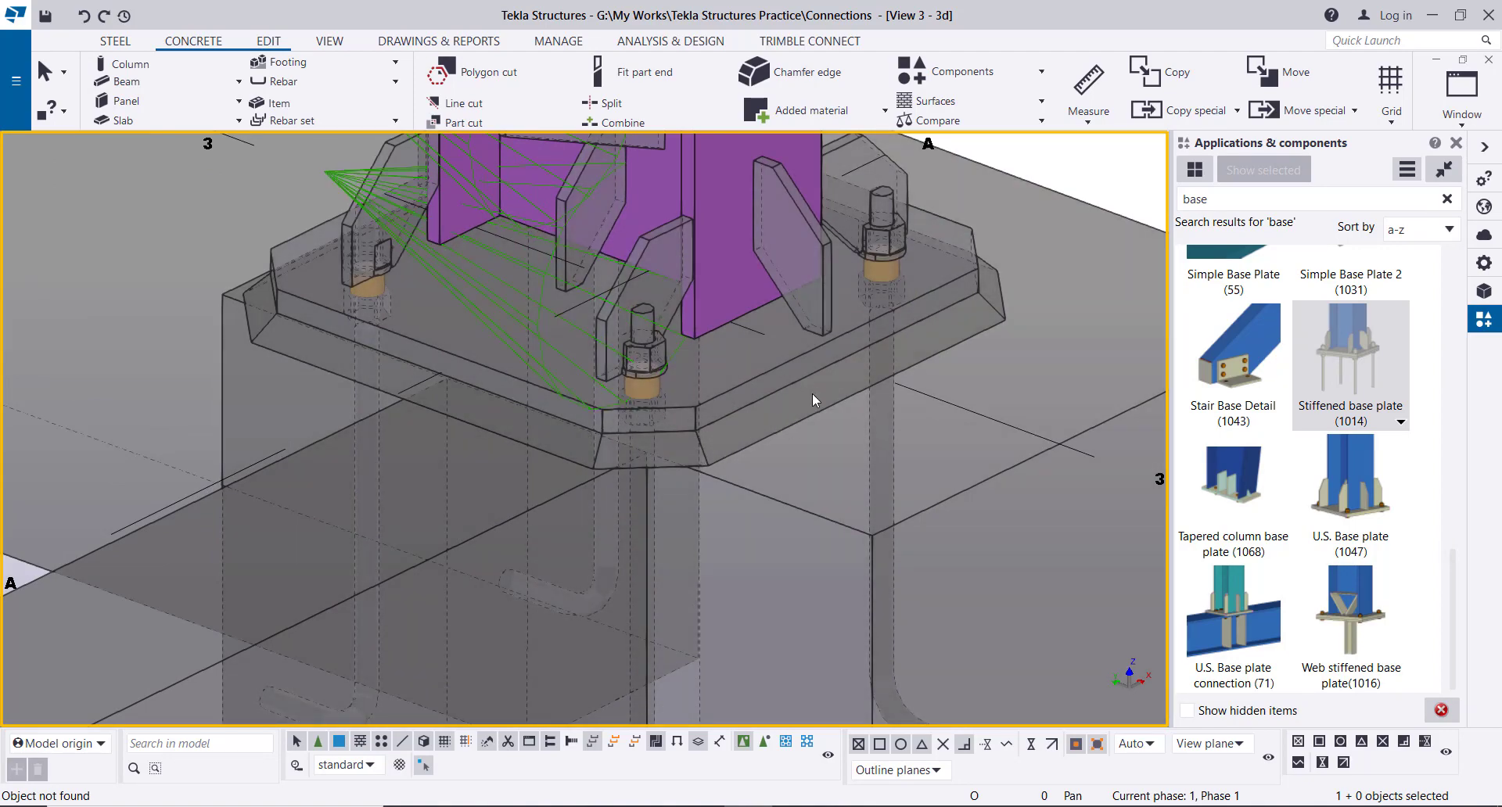
{"action": "scroll", "coordinate": [804, 317], "scroll_direction": "down", "scroll_amount": 5}
{"action": "scroll", "coordinate": [895, 438], "scroll_direction": "down", "scroll_amount": 10}
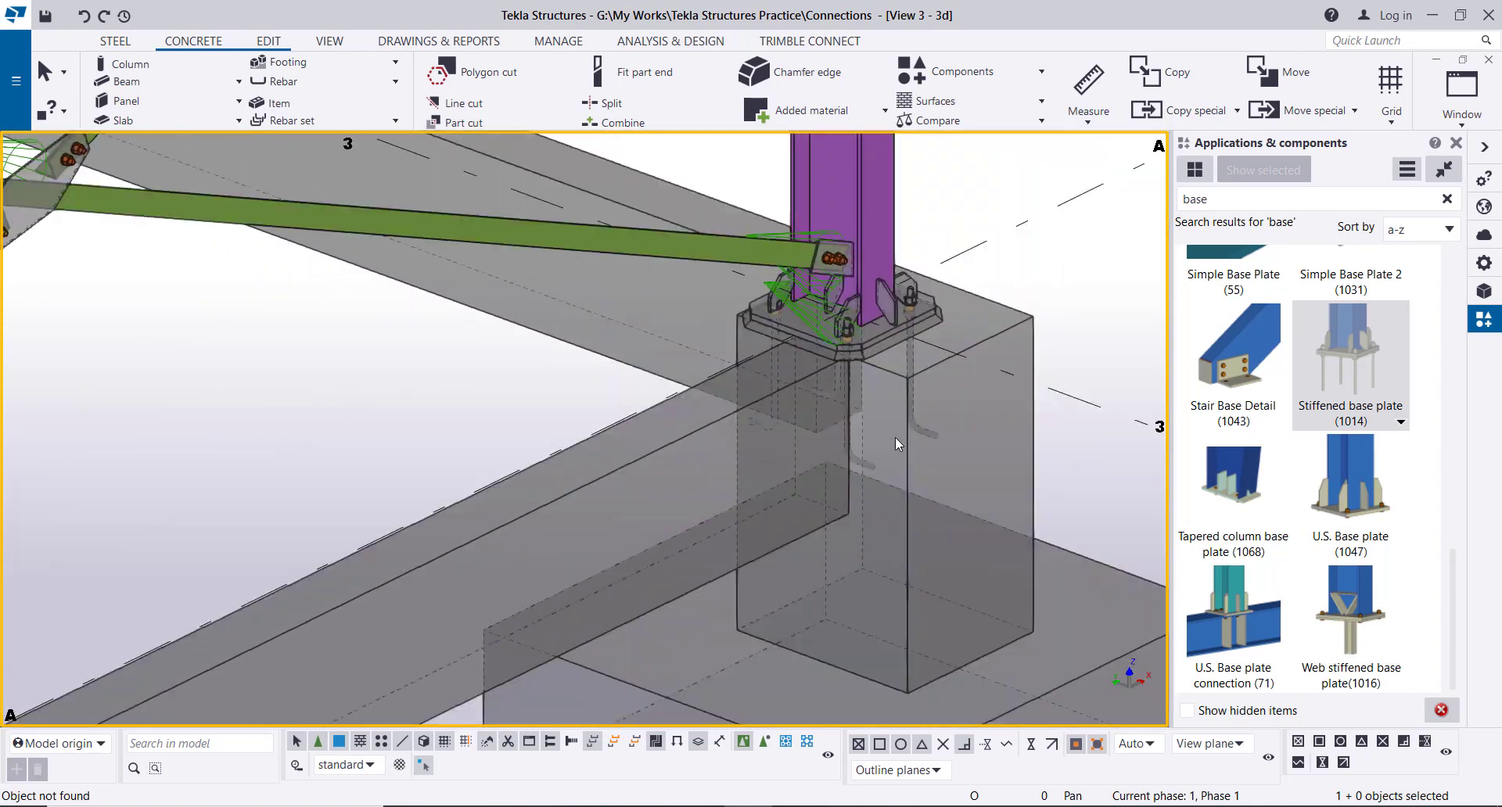
{"action": "middle_click_drag", "start_coordinate": [719, 564], "coordinate": [751, 543]}
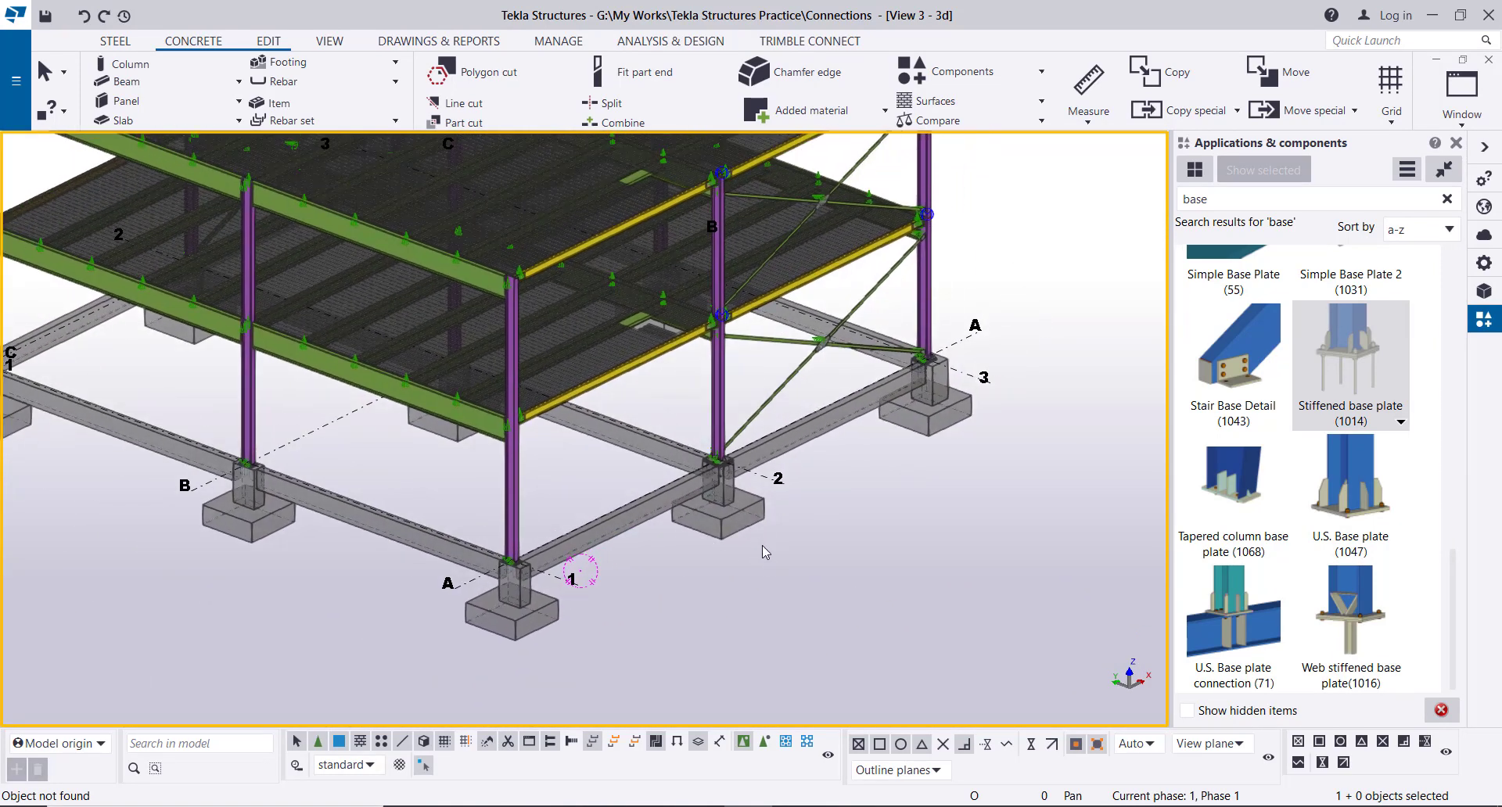
Delete the existing base plate connection from the column at grid intersection A-1.
{"action": "scroll", "coordinate": [520, 563], "scroll_direction": "up", "scroll_amount": 15}
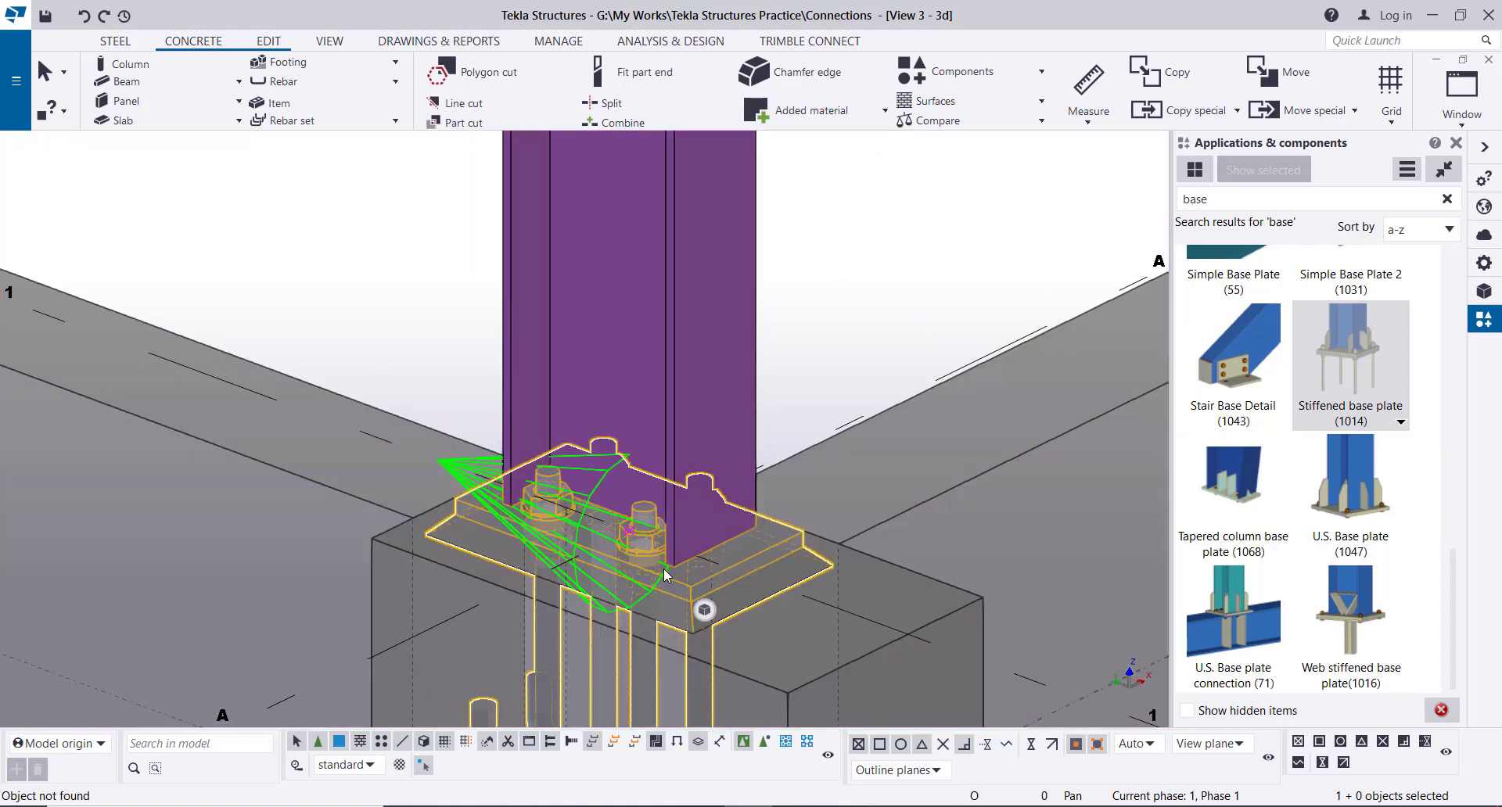
{"action": "key", "text": "Delete"}
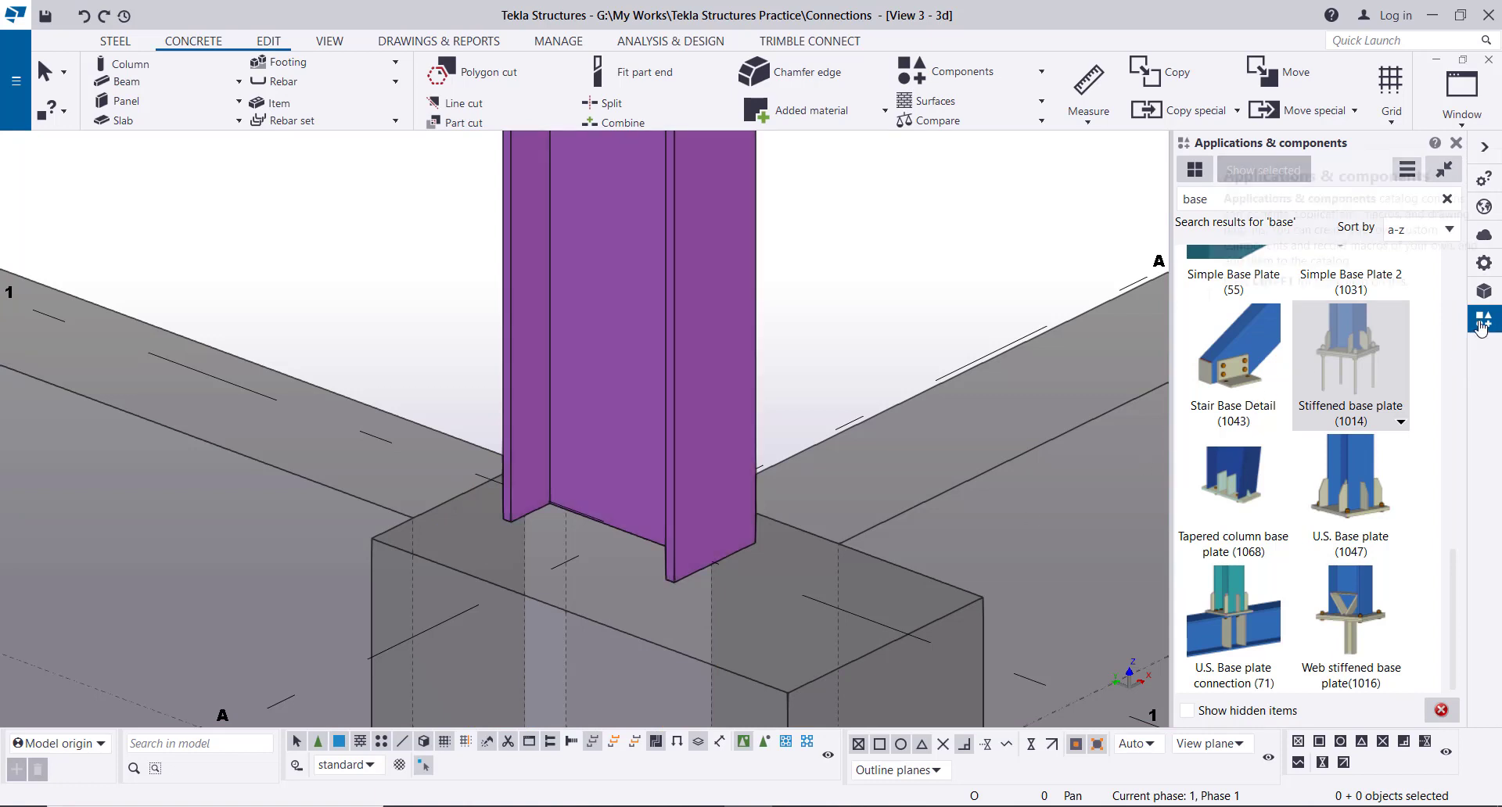
Search the component catalog for 1042 and open the properties of Base plate (1042).
{"action": "left_click", "coordinate": [1251, 199]}
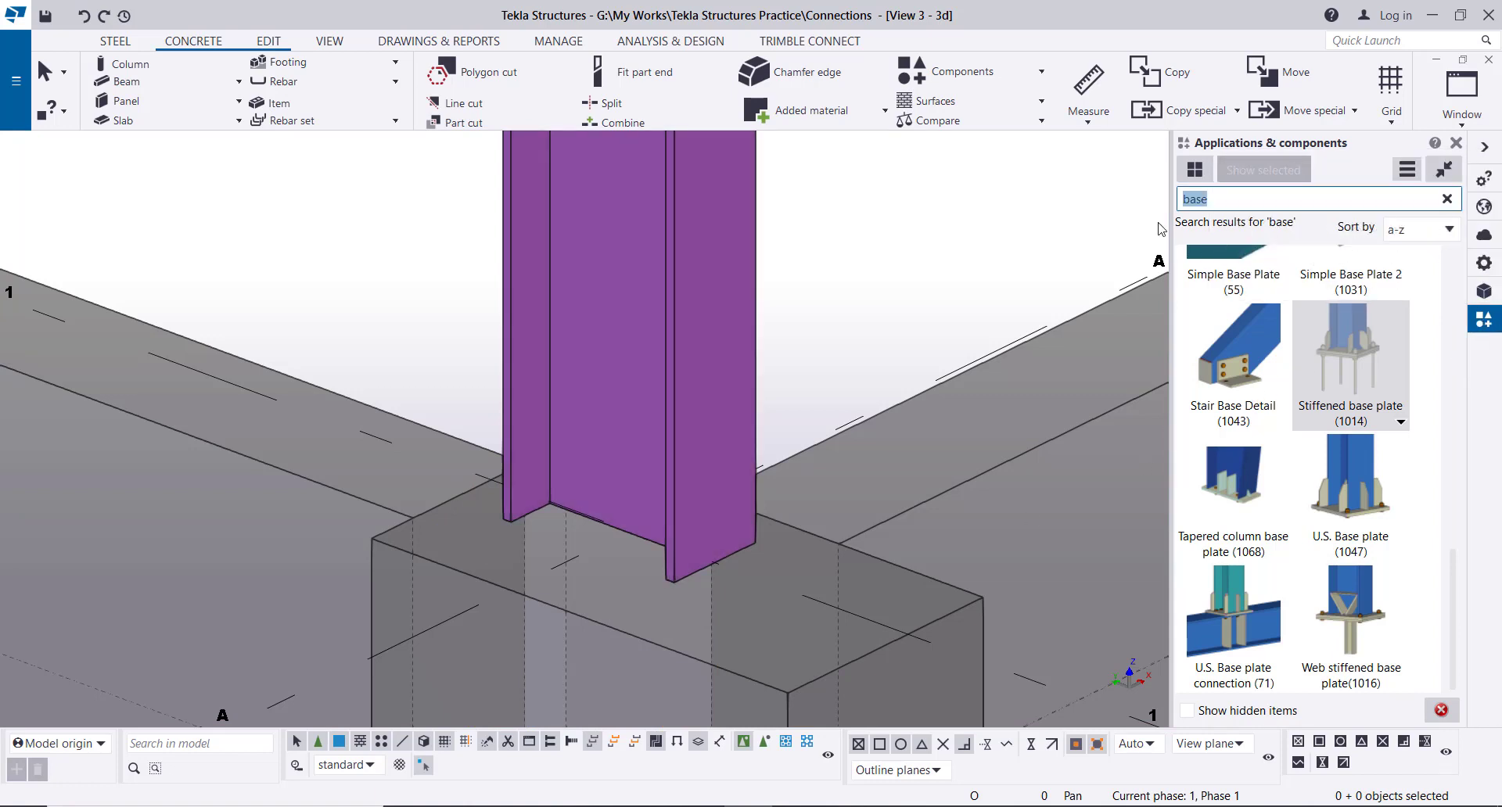
{"action": "type", "text": "1042"}
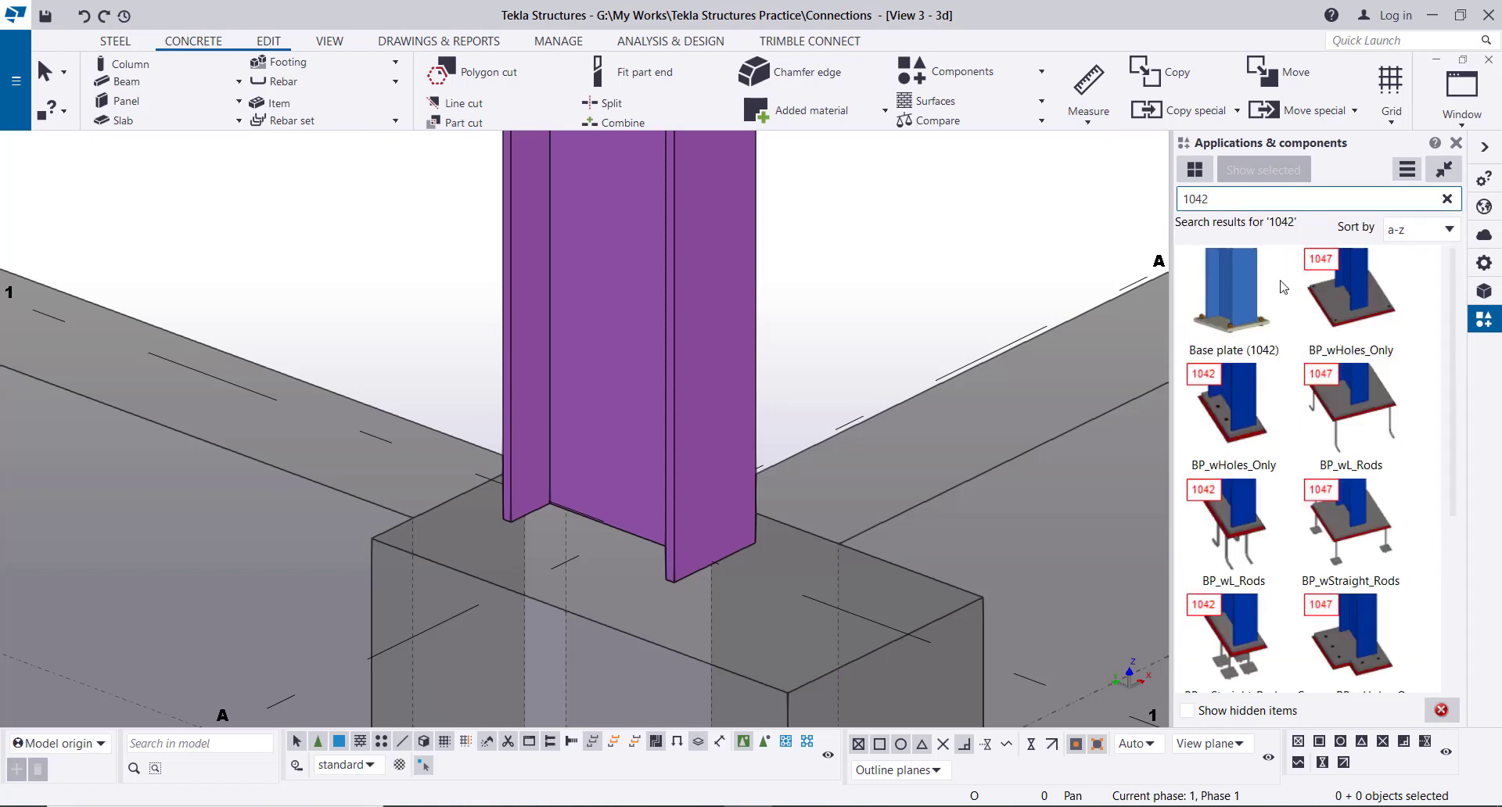
{"action": "left_click", "coordinate": [1238, 332]}
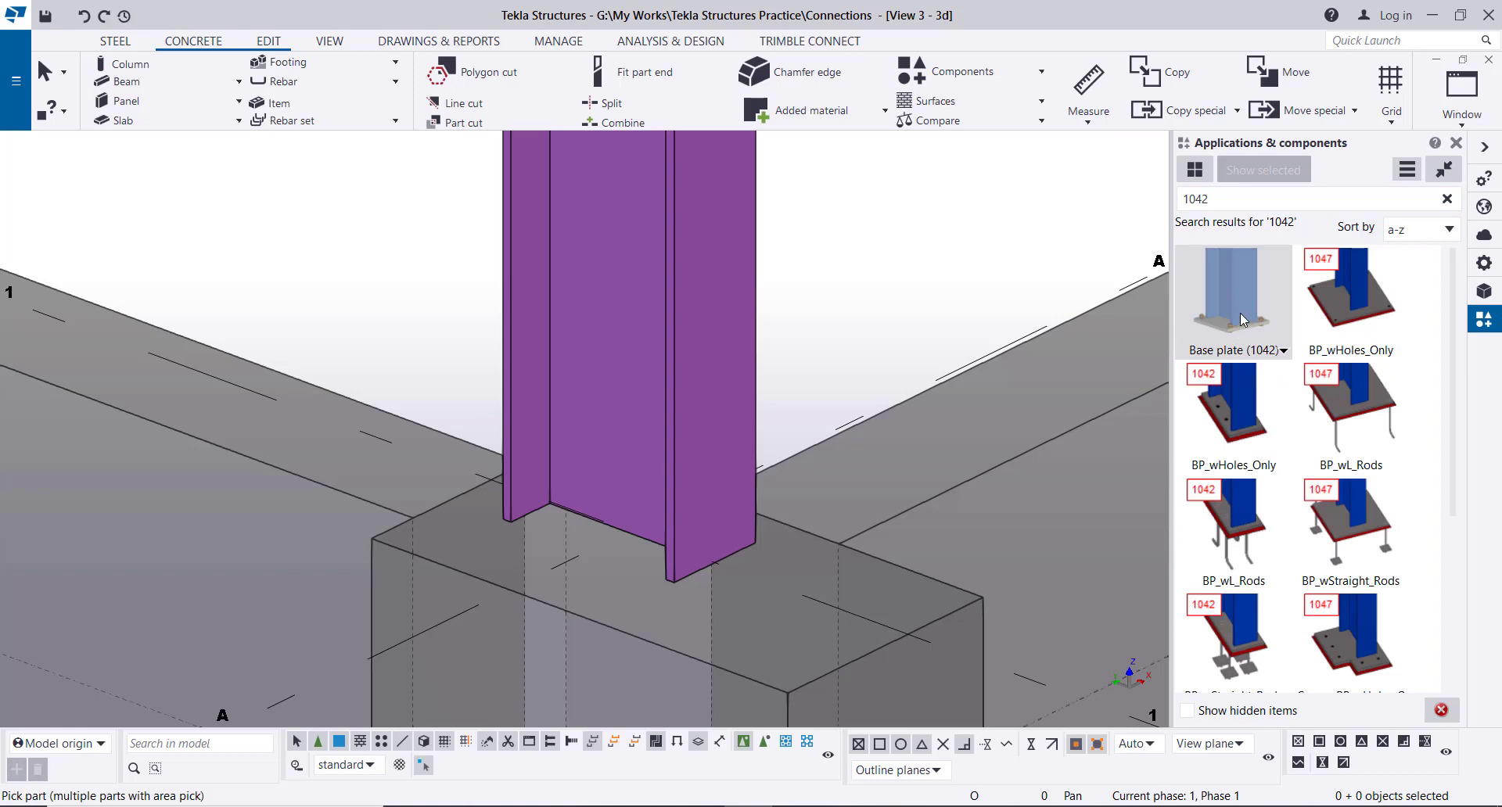
{"action": "double_click", "coordinate": [1232, 344]}
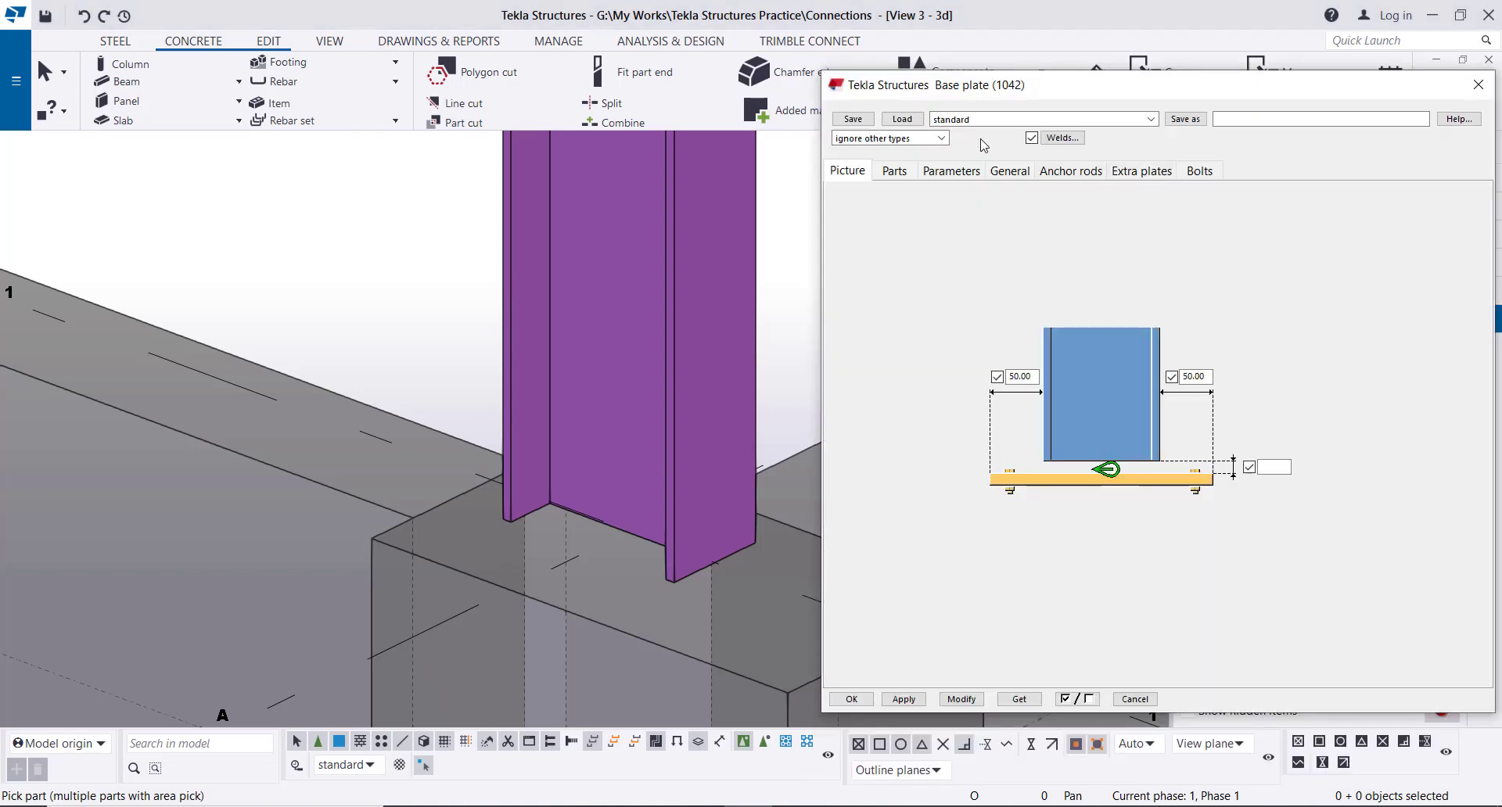
{"action": "left_click_drag", "start_coordinate": [1051, 83], "coordinate": [1055, 91]}
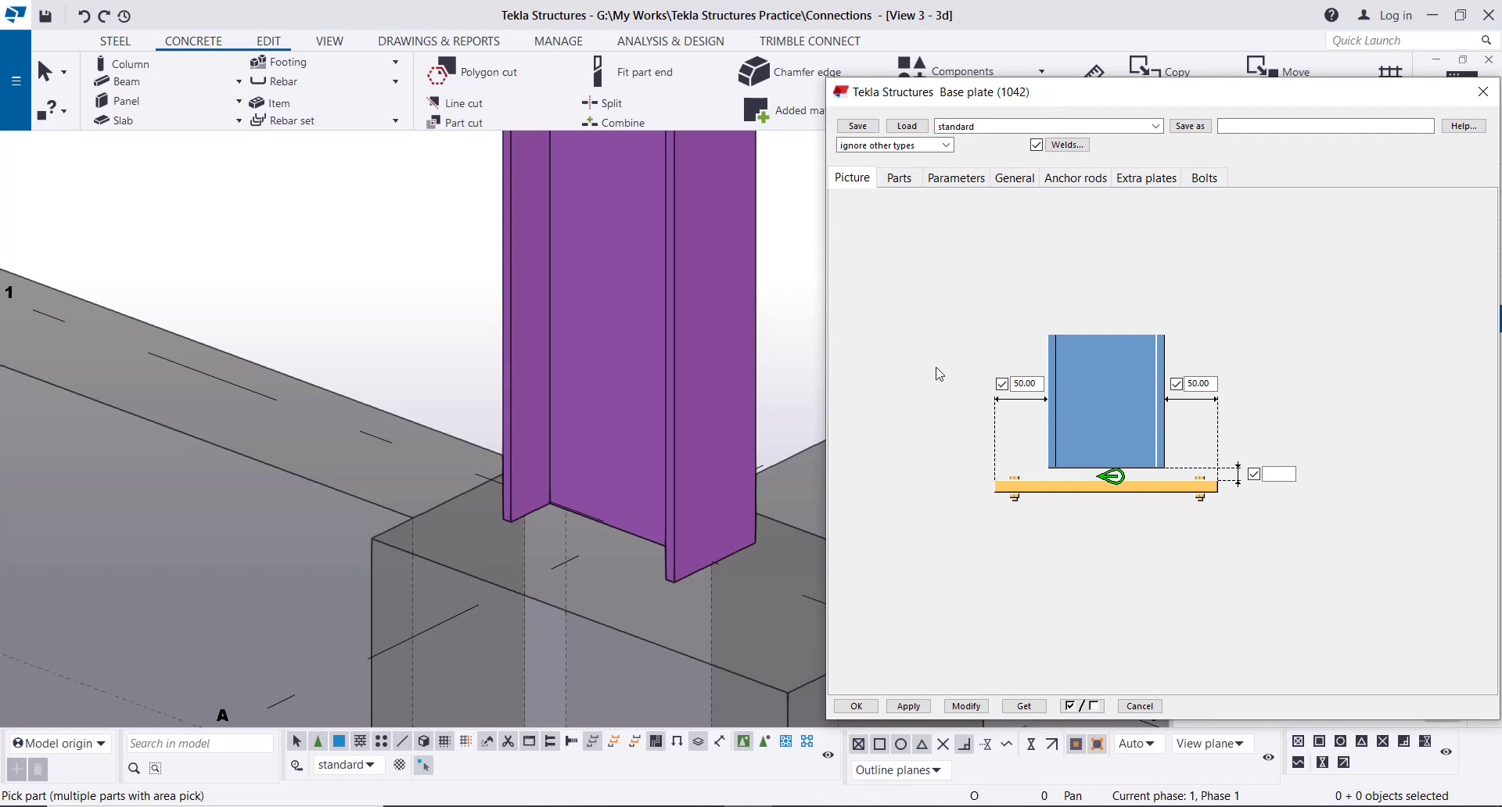
Apply the base plate component to the lower end of the column at grid intersection A-1 and end the command.
{"action": "left_click", "coordinate": [621, 440]}
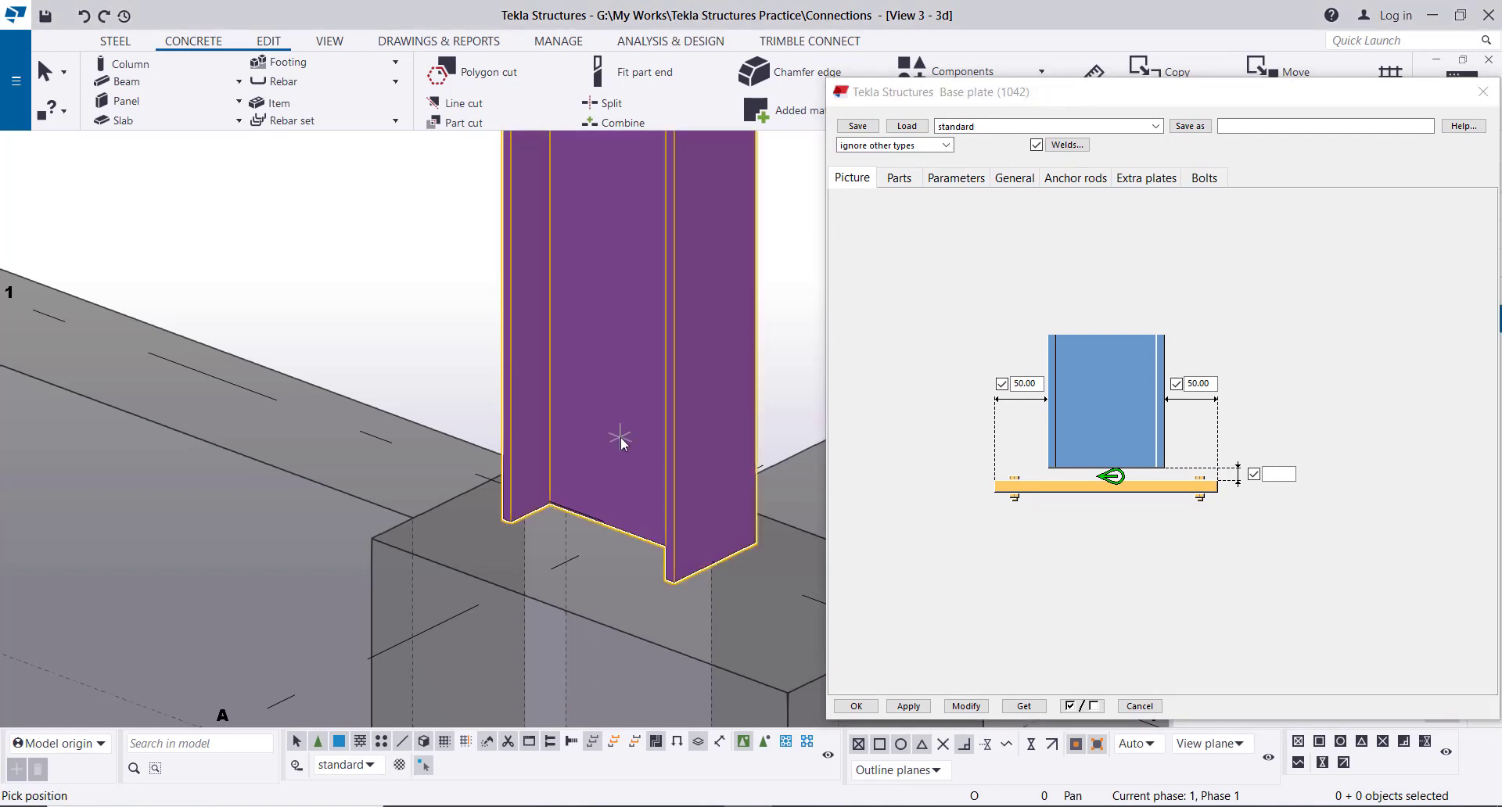
{"action": "left_click", "coordinate": [628, 532]}
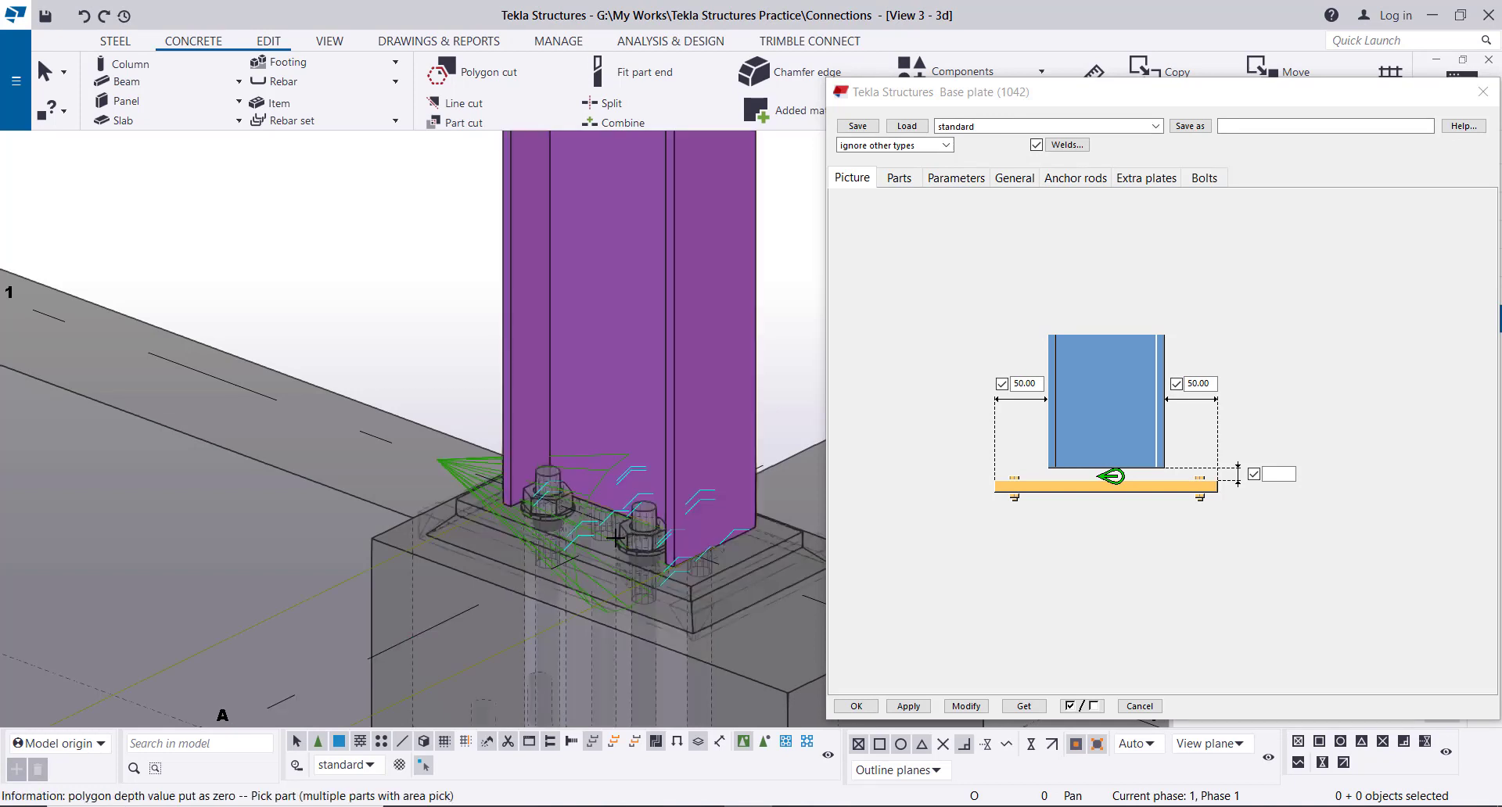
{"action": "scroll", "coordinate": [616, 538], "scroll_direction": "down", "scroll_amount": 3}
{"action": "right_click", "coordinate": [358, 205]}
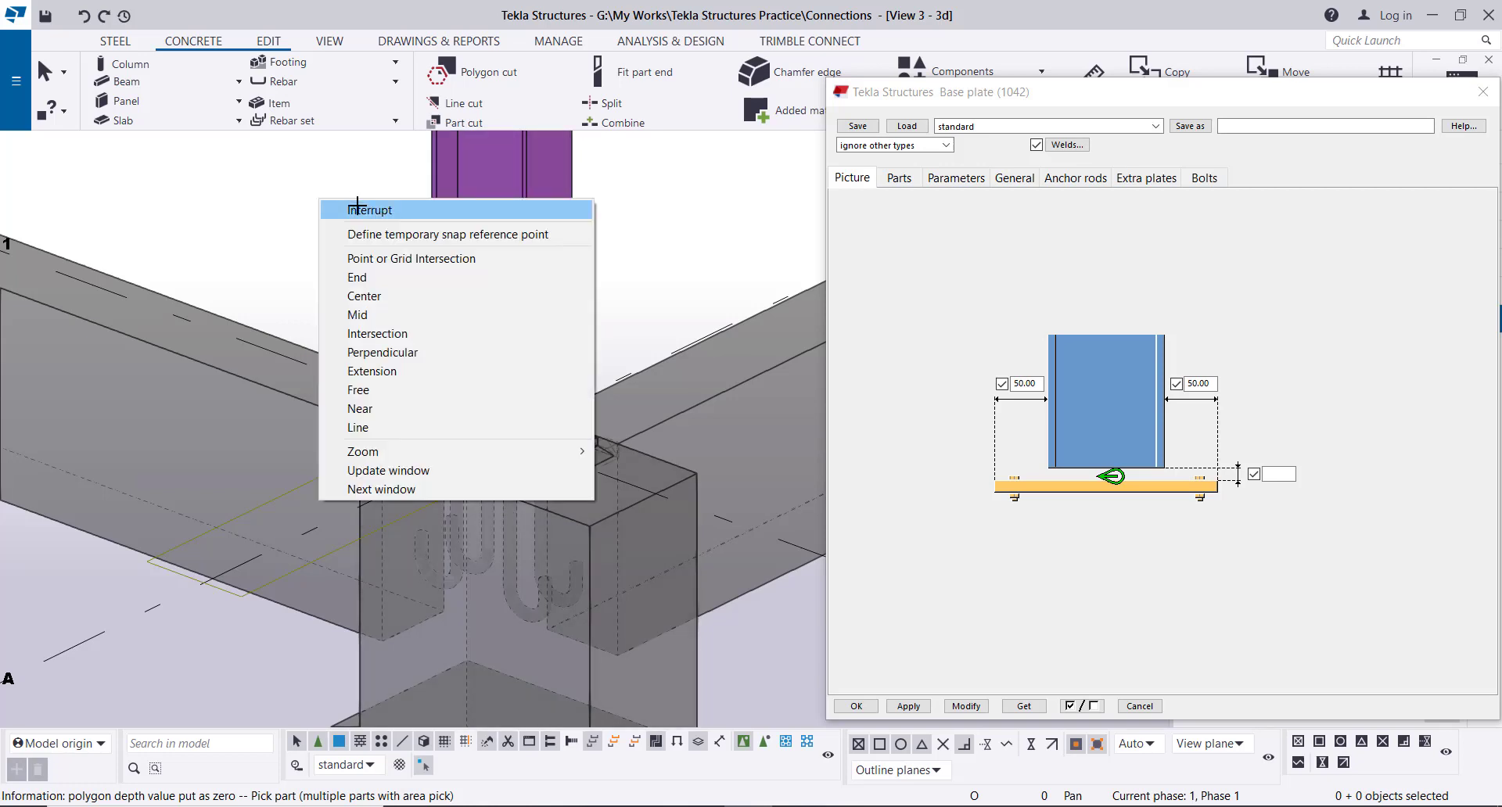
{"action": "left_click", "coordinate": [367, 210]}
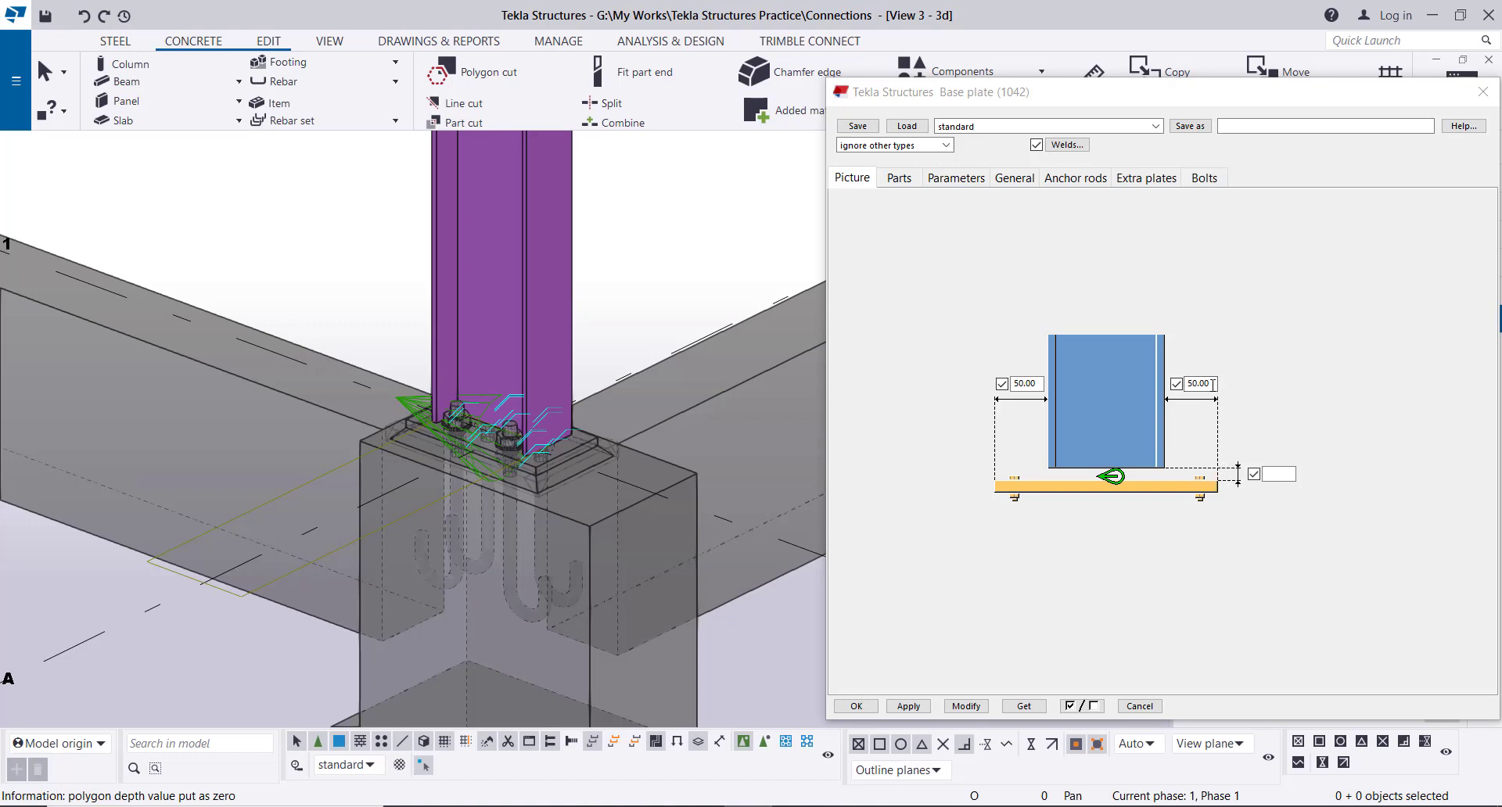
Set the plate's edge distances on both sides of the column to 100 mm and update the placed base plate.
{"action": "left_click_drag", "start_coordinate": [1214, 384], "coordinate": [1185, 387]}
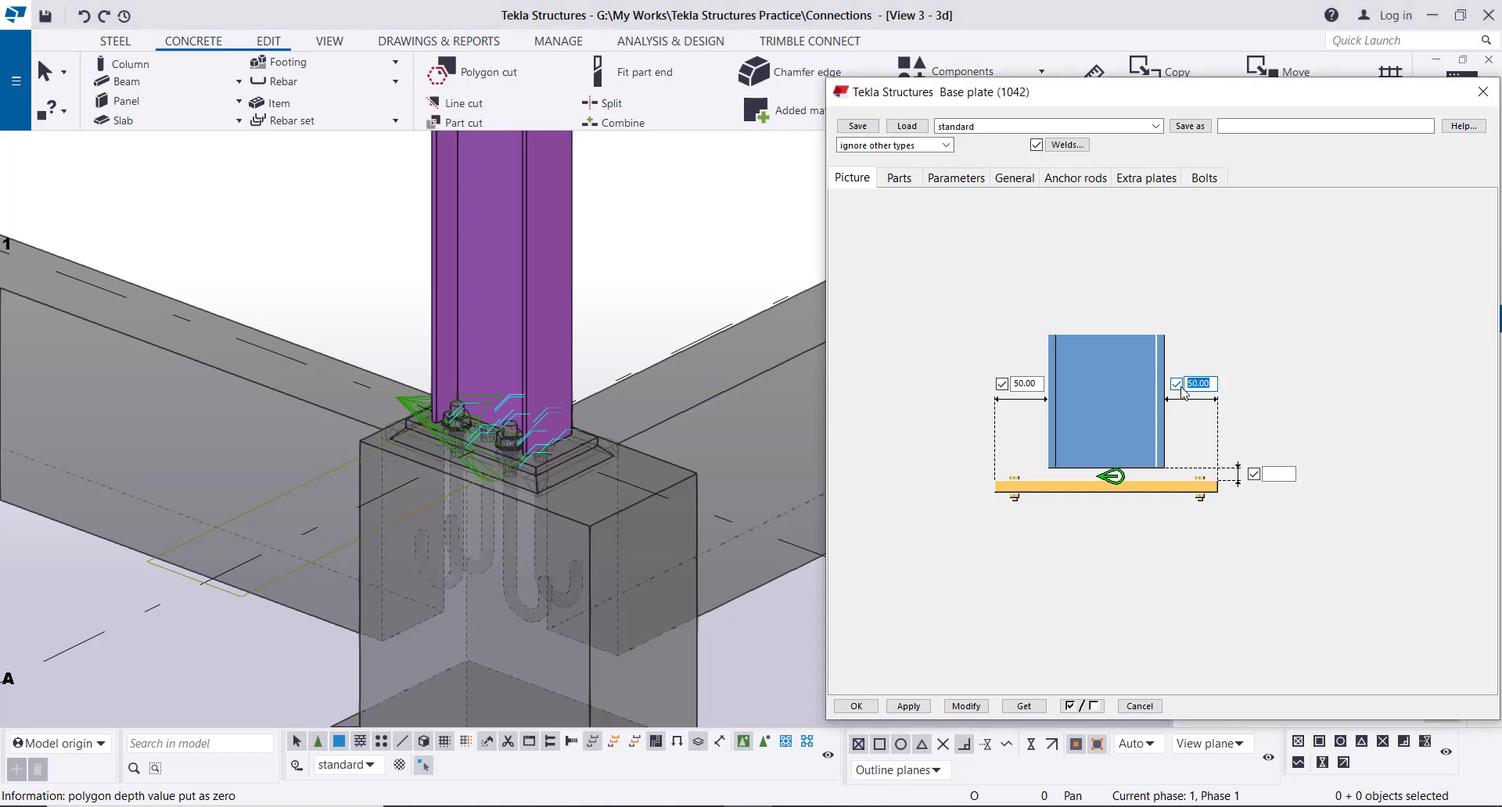
{"action": "type", "text": "100"}
{"action": "left_click", "coordinate": [966, 707]}
{"action": "left_click", "coordinate": [541, 461]}
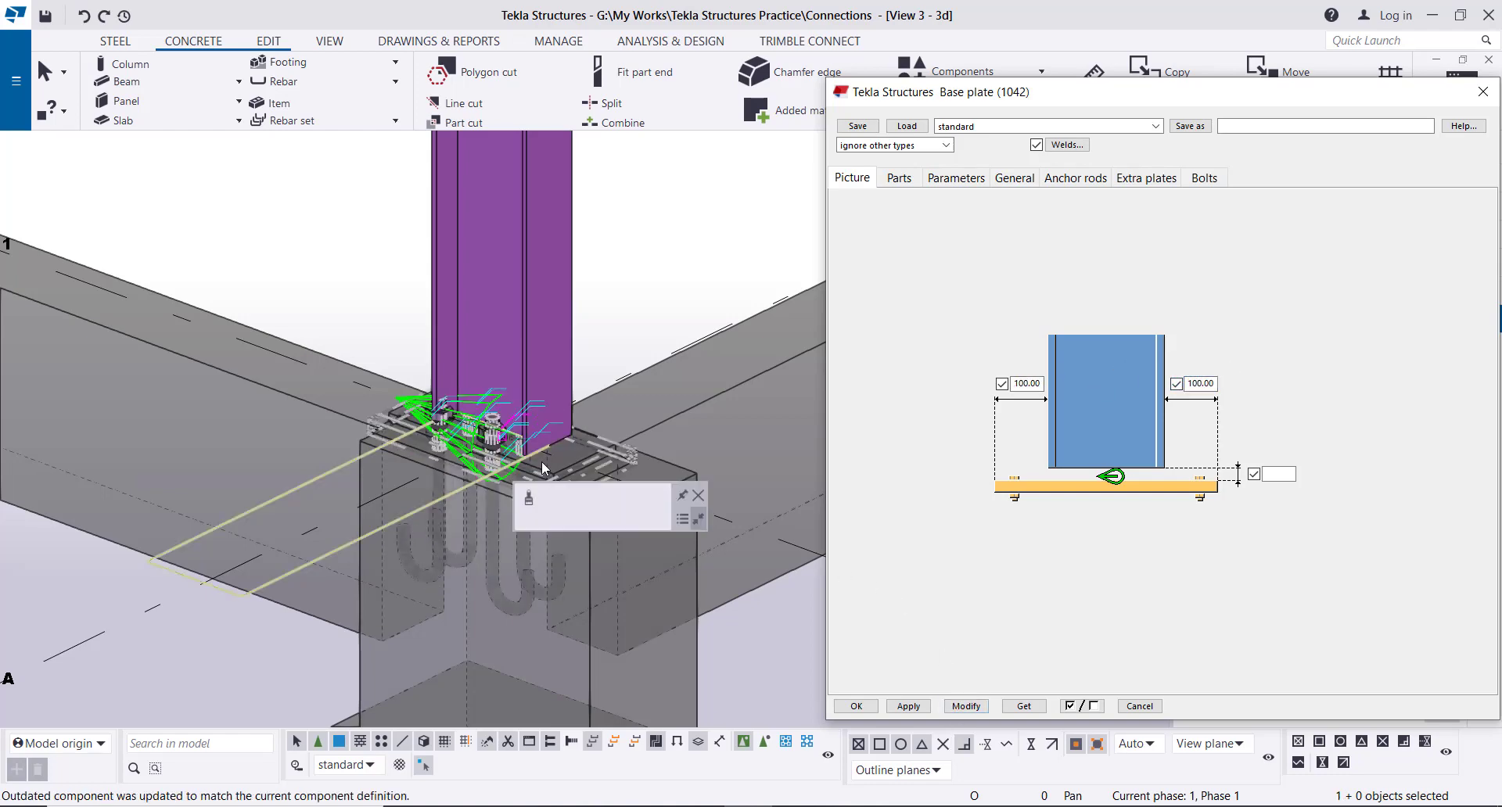
{"action": "scroll", "coordinate": [541, 460], "scroll_direction": "up", "scroll_amount": 3}
{"action": "scroll", "coordinate": [546, 449], "scroll_direction": "up", "scroll_amount": 2}
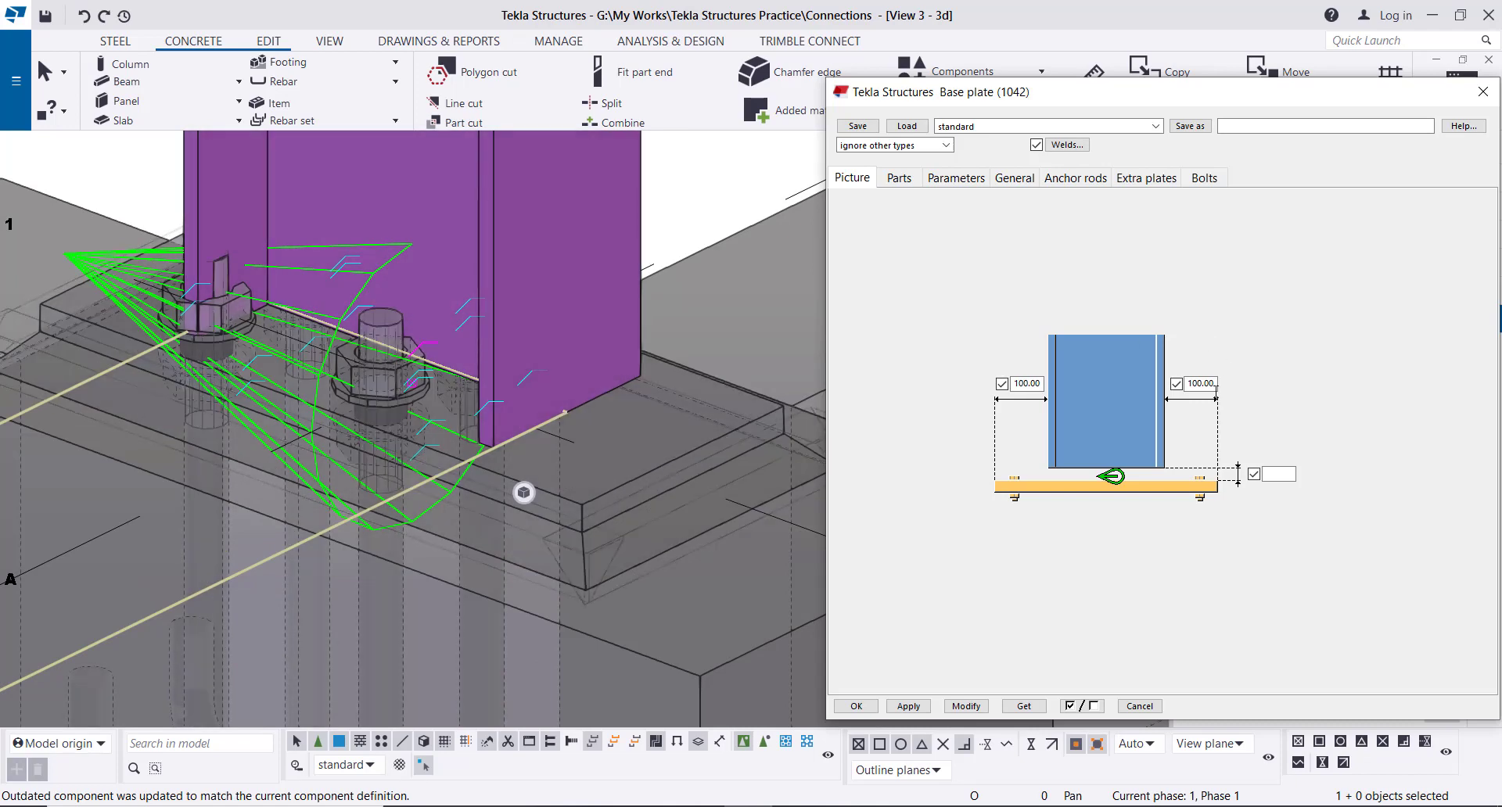
Set both plate edge distances to 50 mm and update the placed base plate.
{"action": "double_click", "coordinate": [1215, 384]}
{"action": "type", "text": "5"}
{"action": "double_click", "coordinate": [1043, 384]}
{"action": "type", "text": "50"}
{"action": "left_click", "coordinate": [966, 707]}
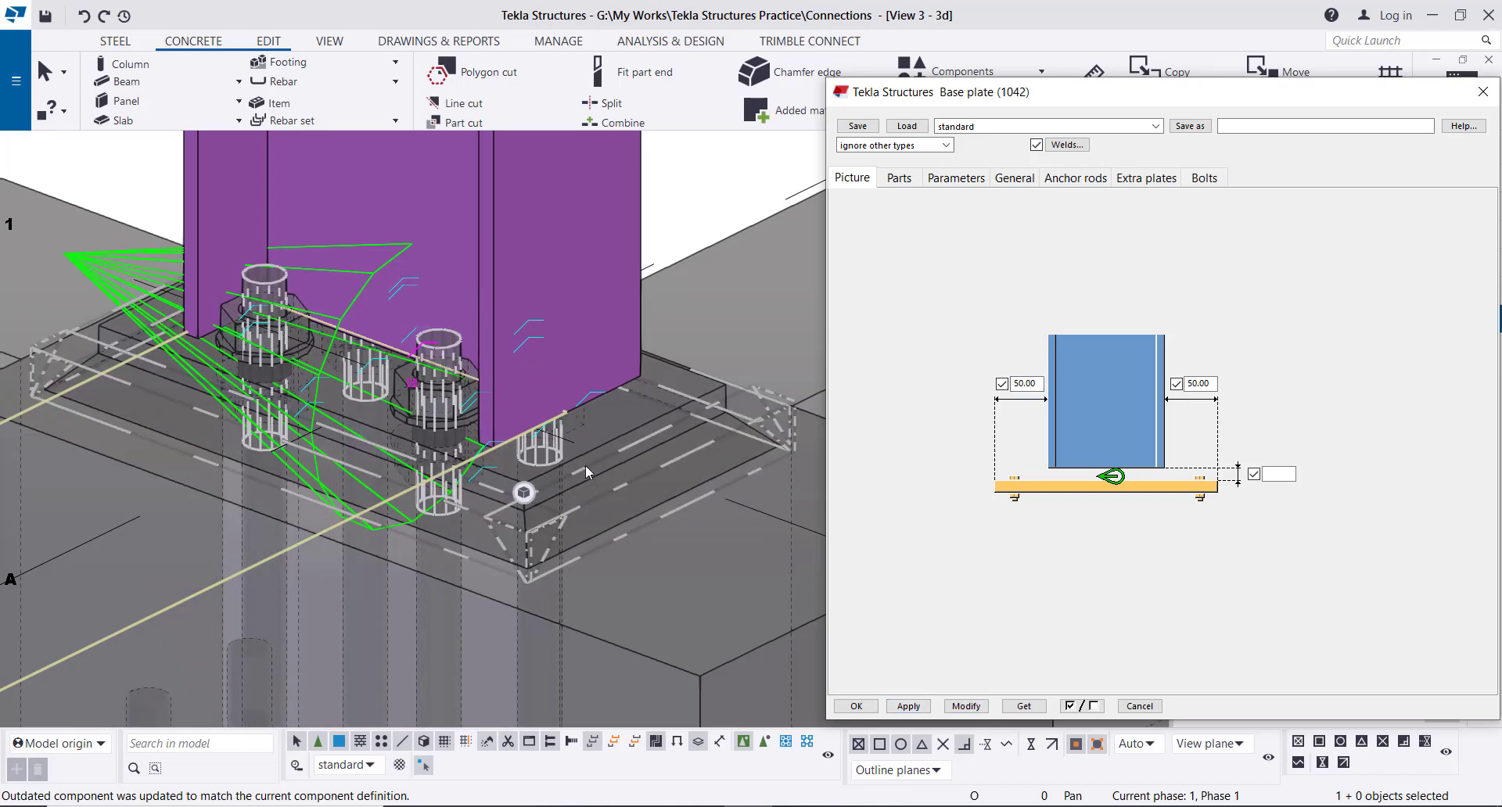
Set the base plate thickness to 30 mm and update the placed component.
{"action": "left_click", "coordinate": [900, 178]}
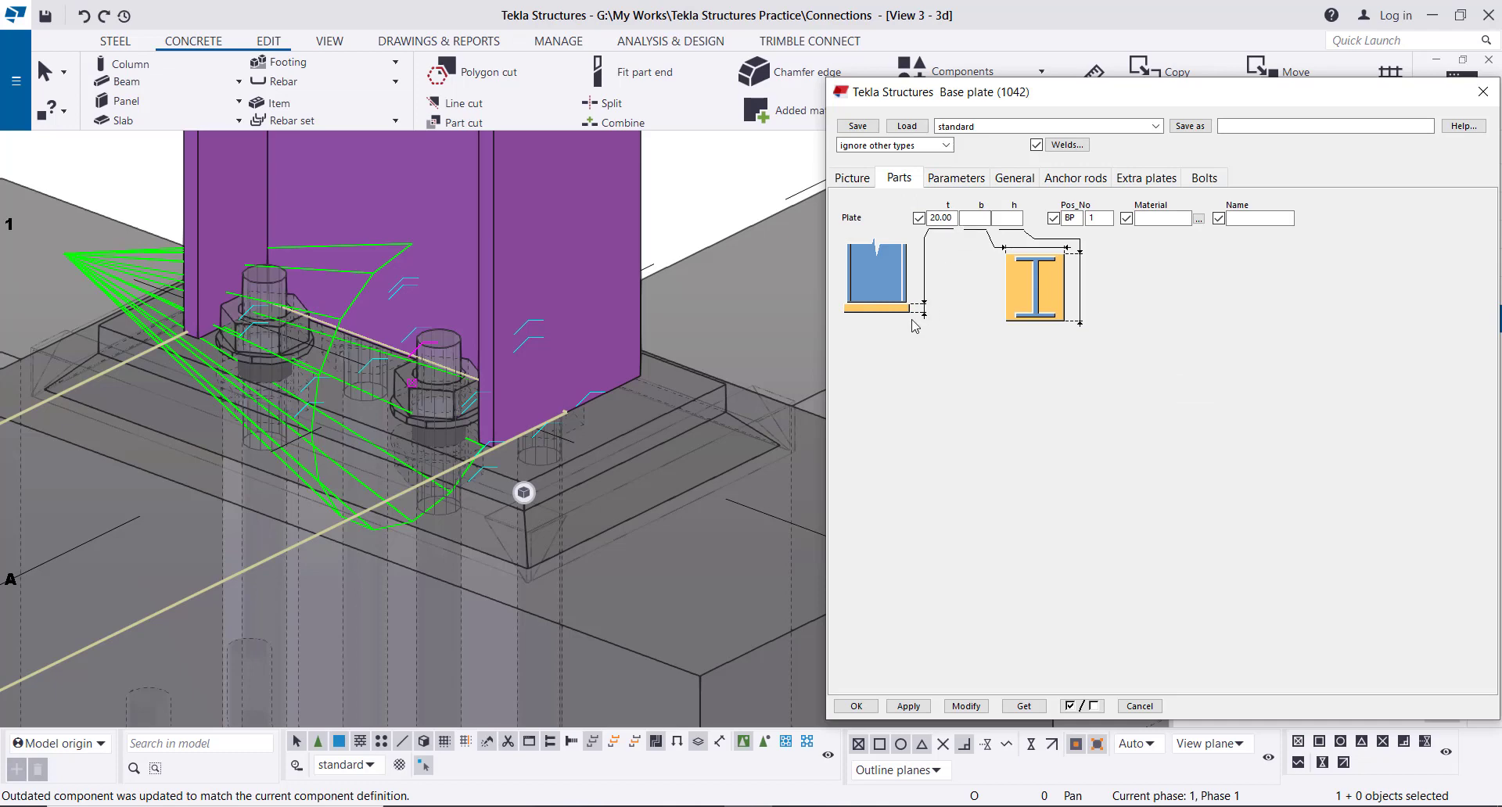
{"action": "double_click", "coordinate": [955, 218]}
{"action": "type", "text": "3"}
{"action": "left_click", "coordinate": [970, 707]}
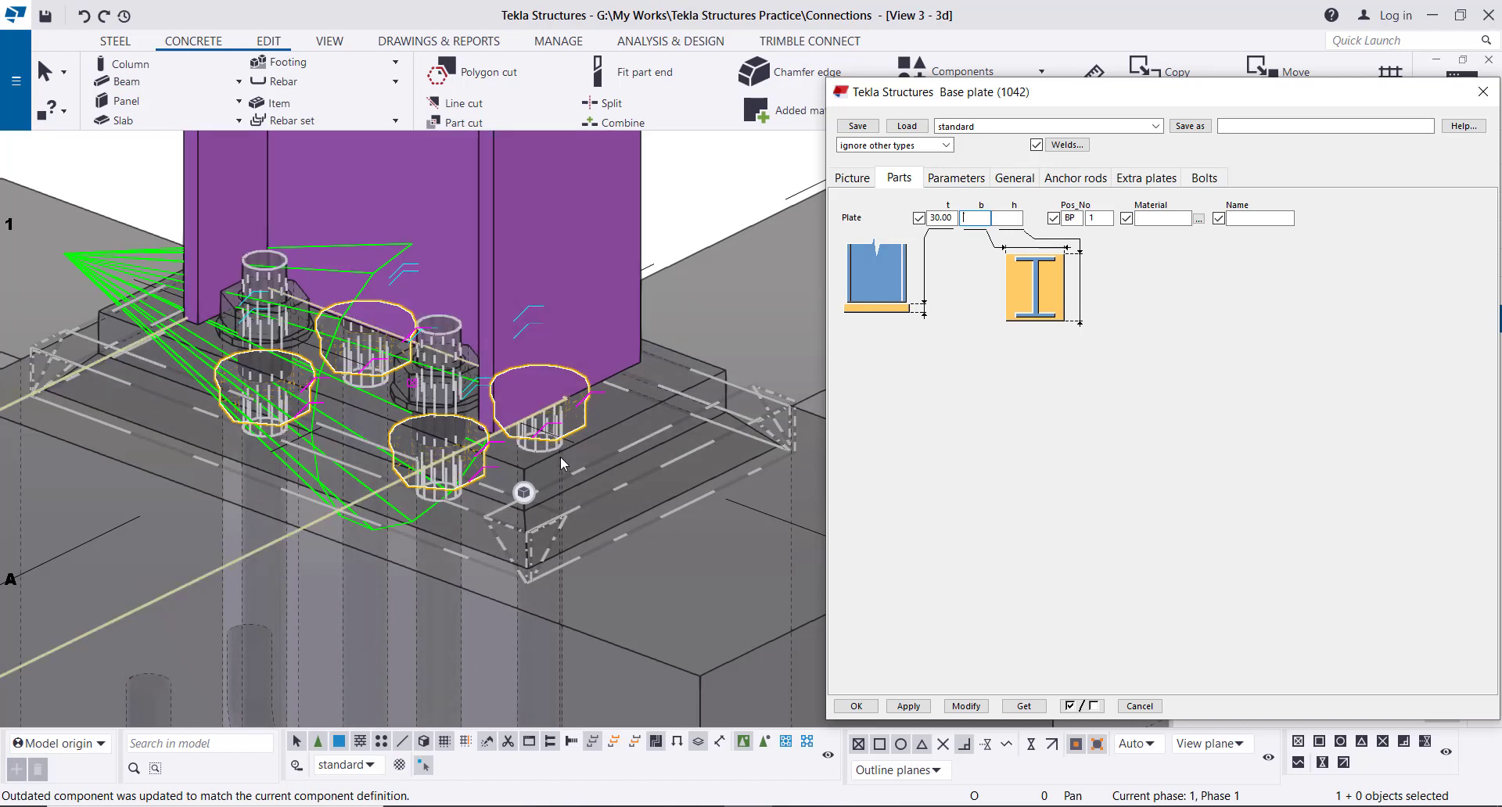
Change the anchor rod profile to a 22 mm diameter rod (ROD22), update the connection and refresh the model view.
{"action": "left_click", "coordinate": [1064, 179]}
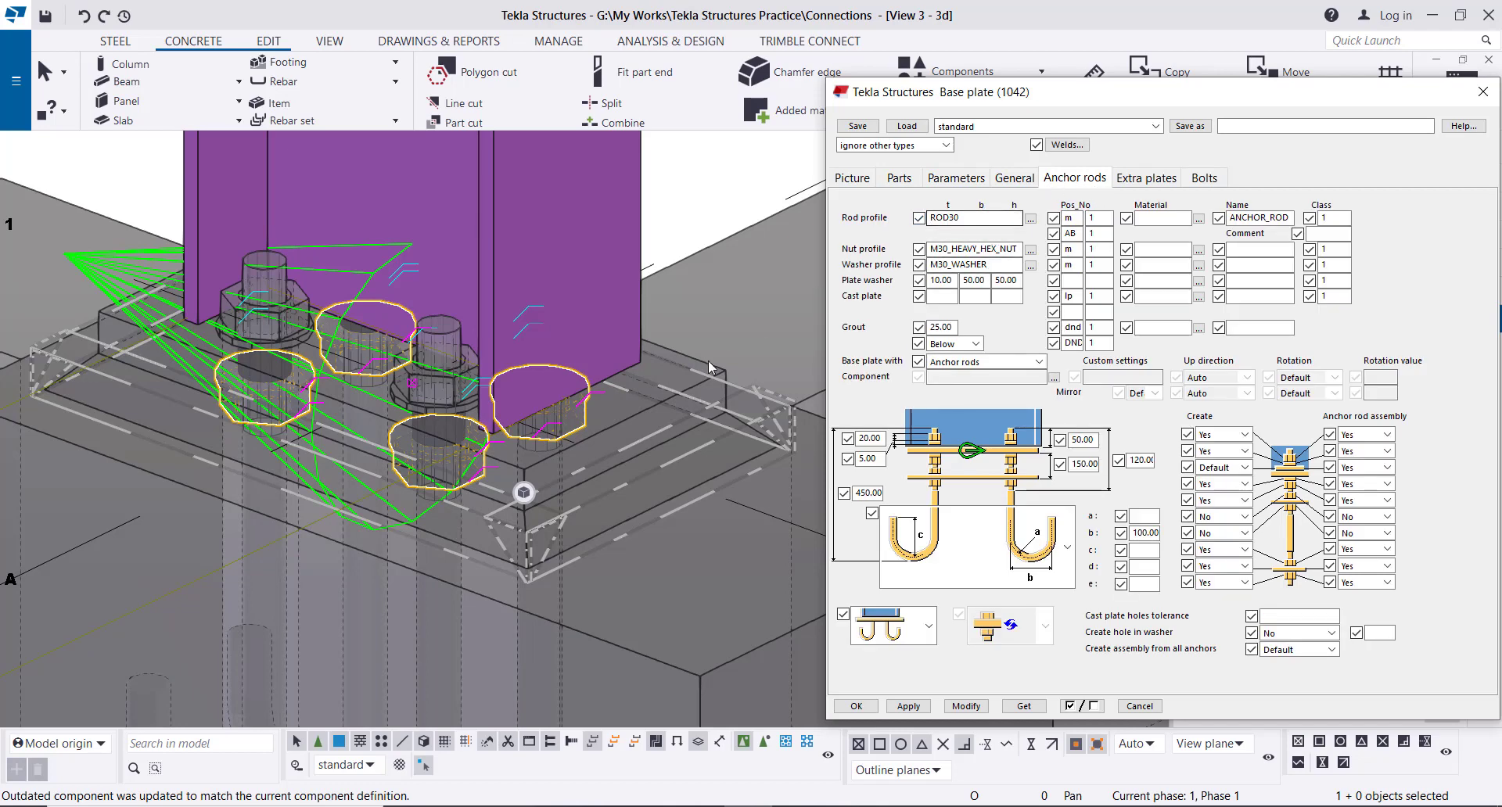
{"action": "scroll", "coordinate": [707, 360], "scroll_direction": "down", "scroll_amount": 2}
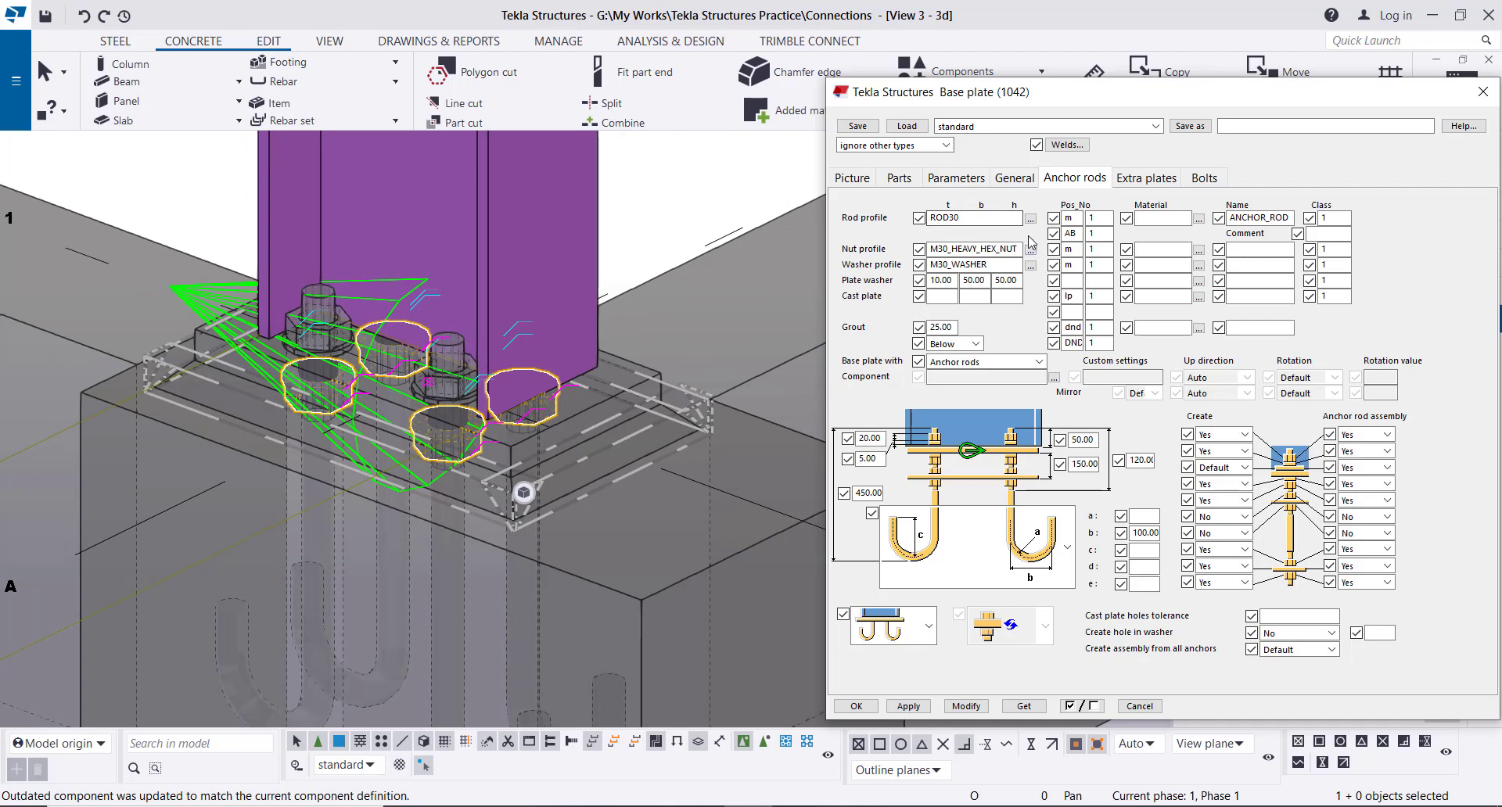
{"action": "left_click", "coordinate": [1031, 219]}
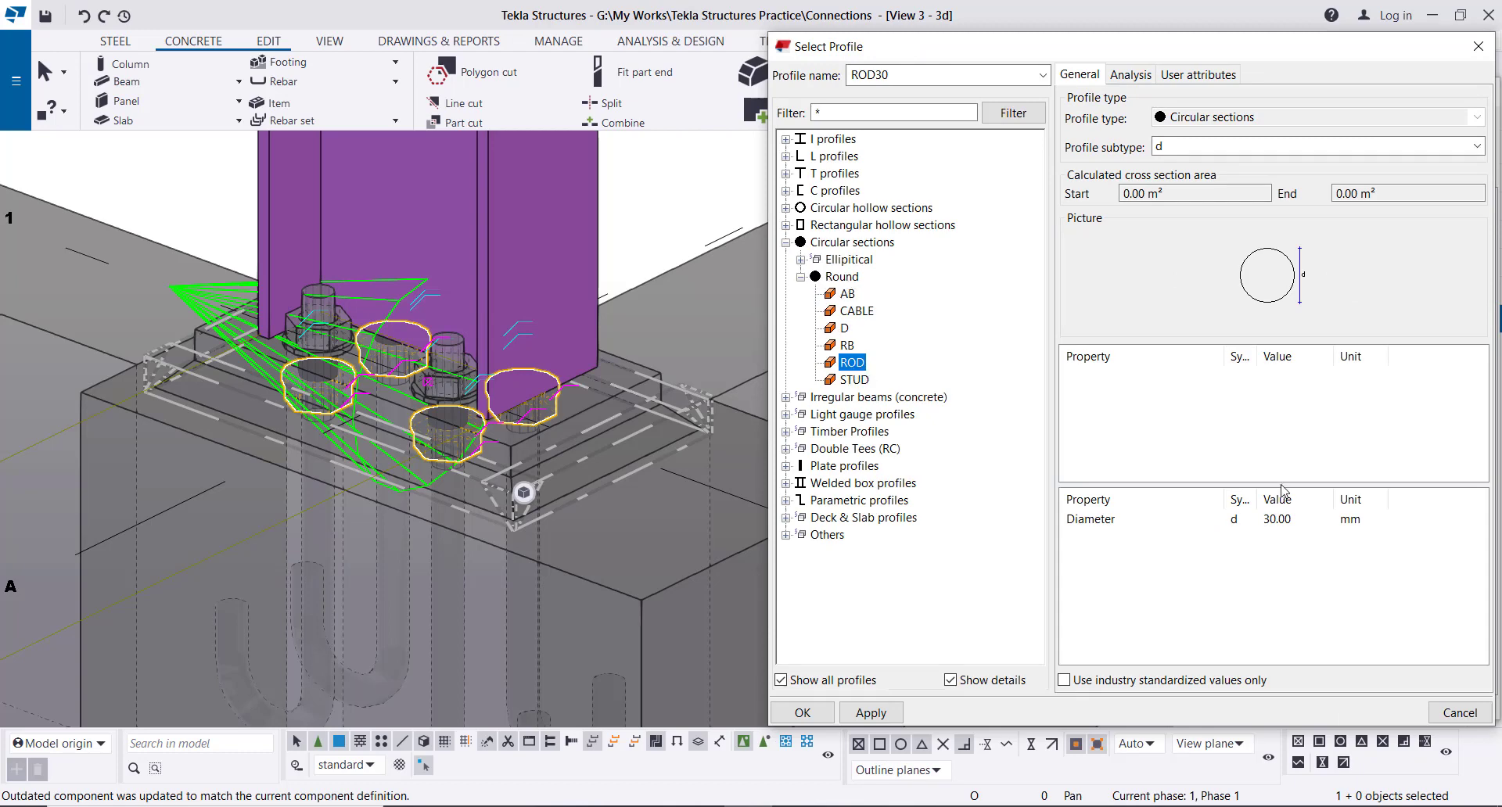
{"action": "left_click", "coordinate": [1301, 526]}
{"action": "double_click", "coordinate": [1302, 526]}
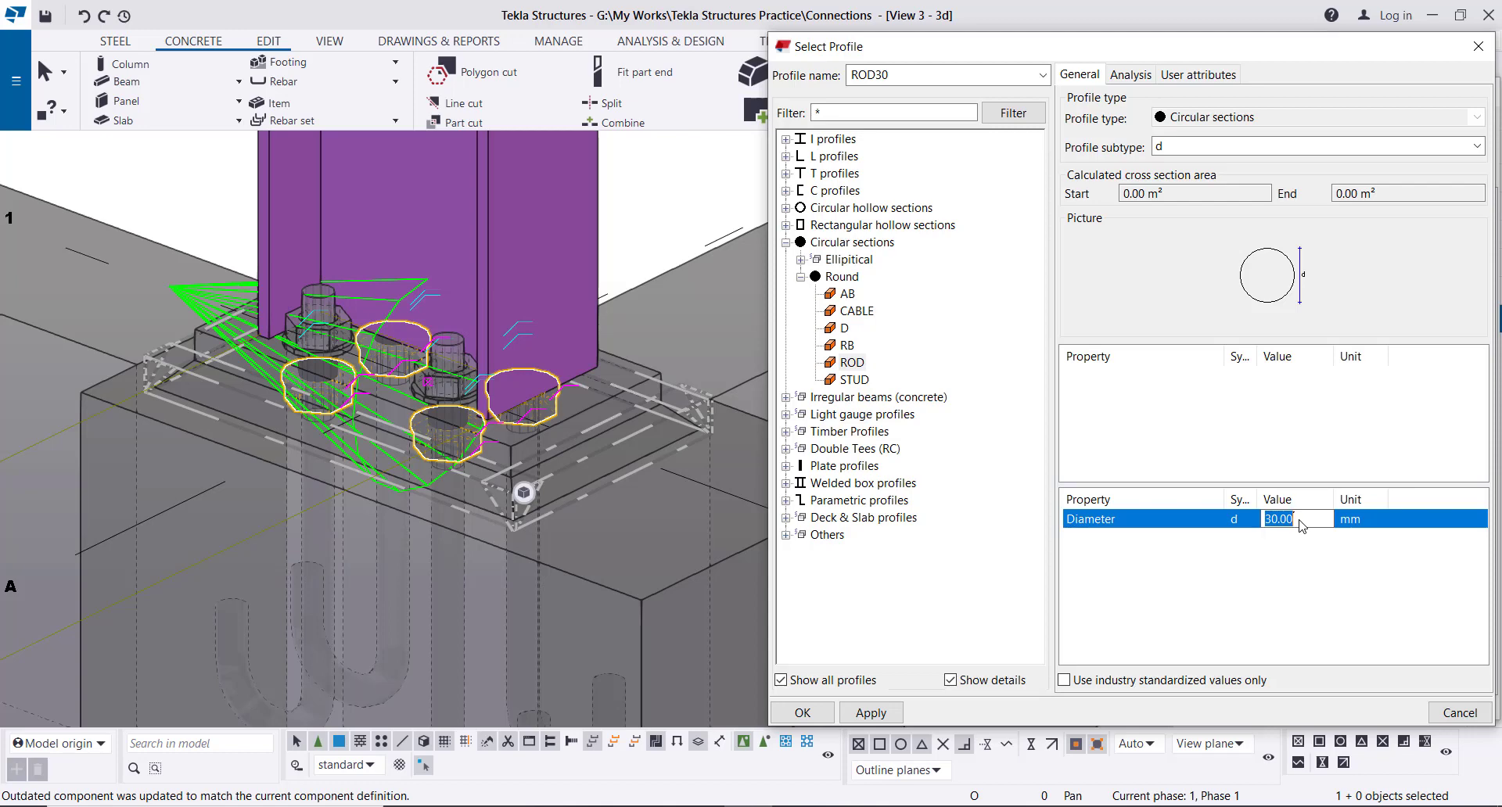
{"action": "type", "text": "22"}
{"action": "left_click", "coordinate": [802, 712]}
{"action": "left_click", "coordinate": [983, 708]}
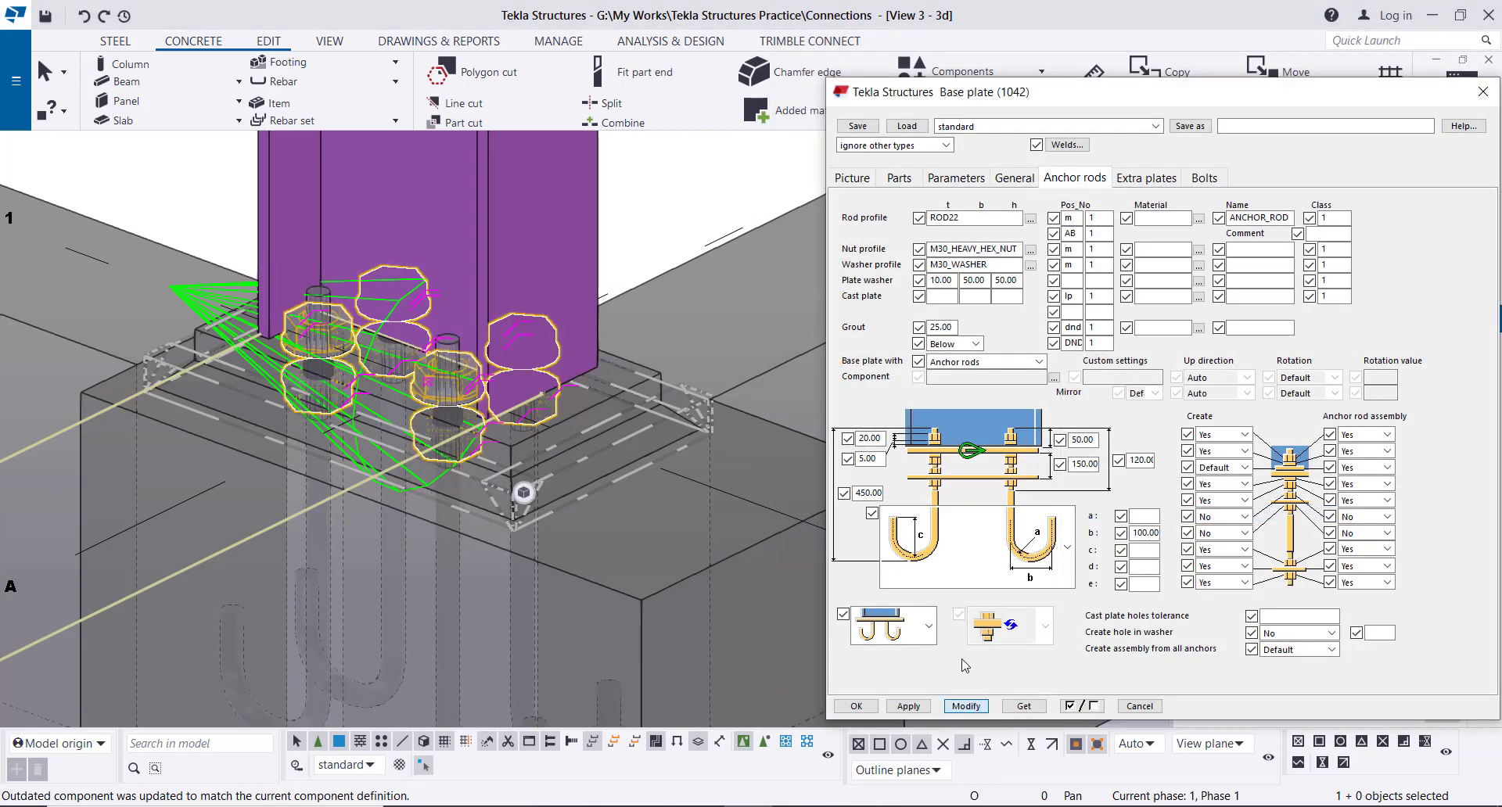
{"action": "left_click", "coordinate": [624, 261]}
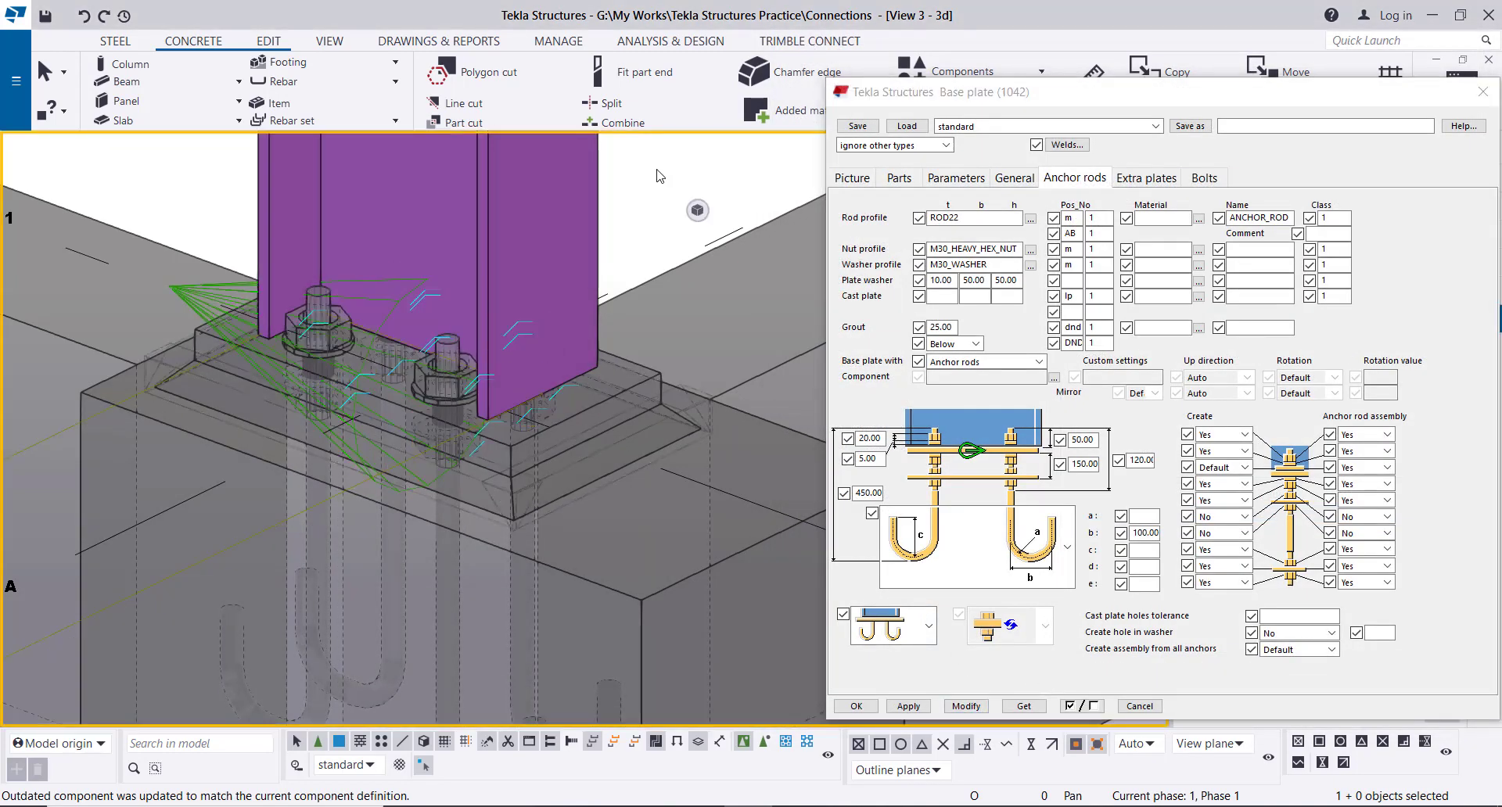
{"action": "right_click", "coordinate": [658, 171]}
{"action": "left_click", "coordinate": [708, 267]}
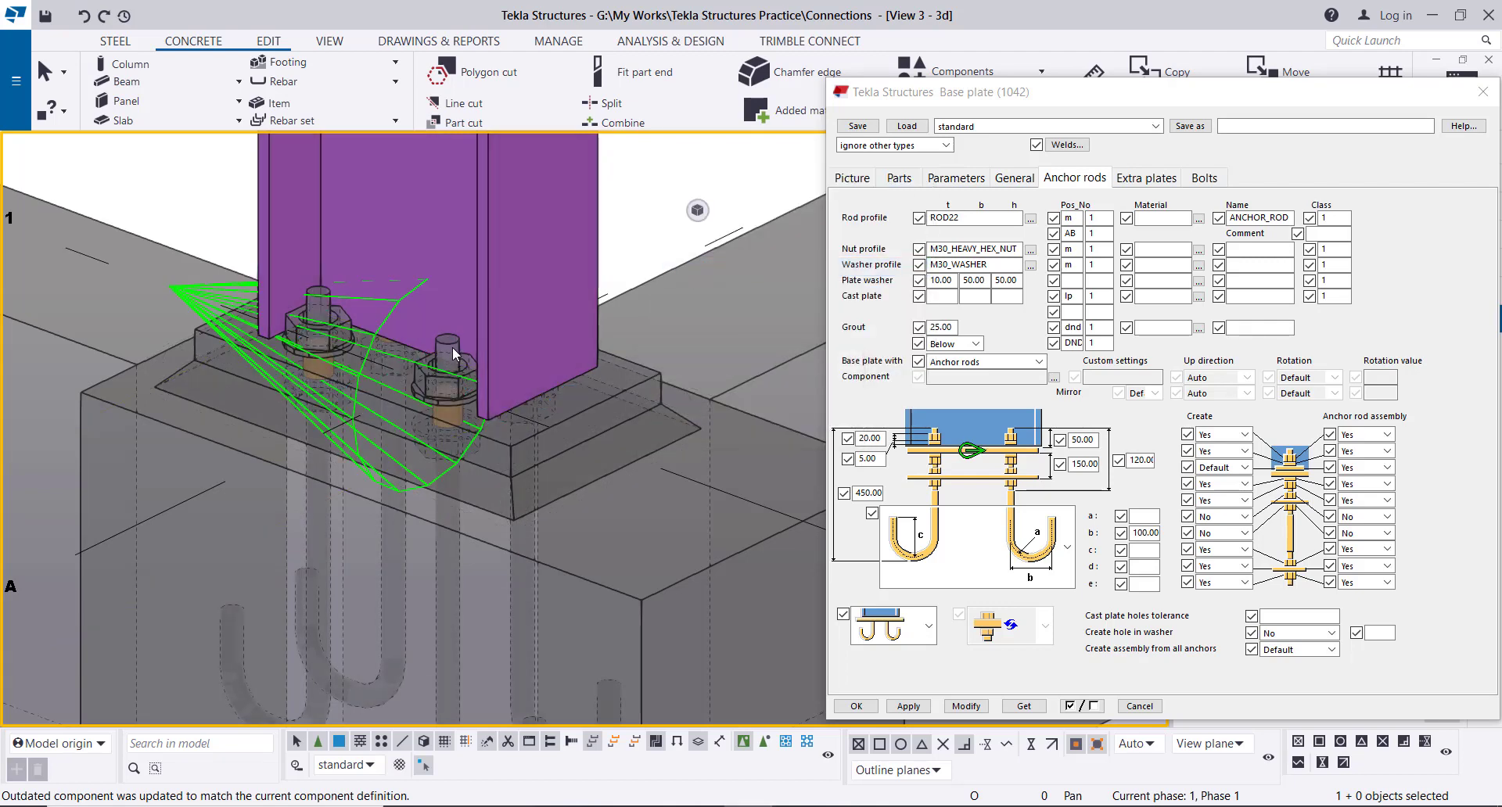
Set the anchor rod profile diameter to 30 mm (ROD30) and update the placed base plate.
{"action": "left_click", "coordinate": [1030, 219]}
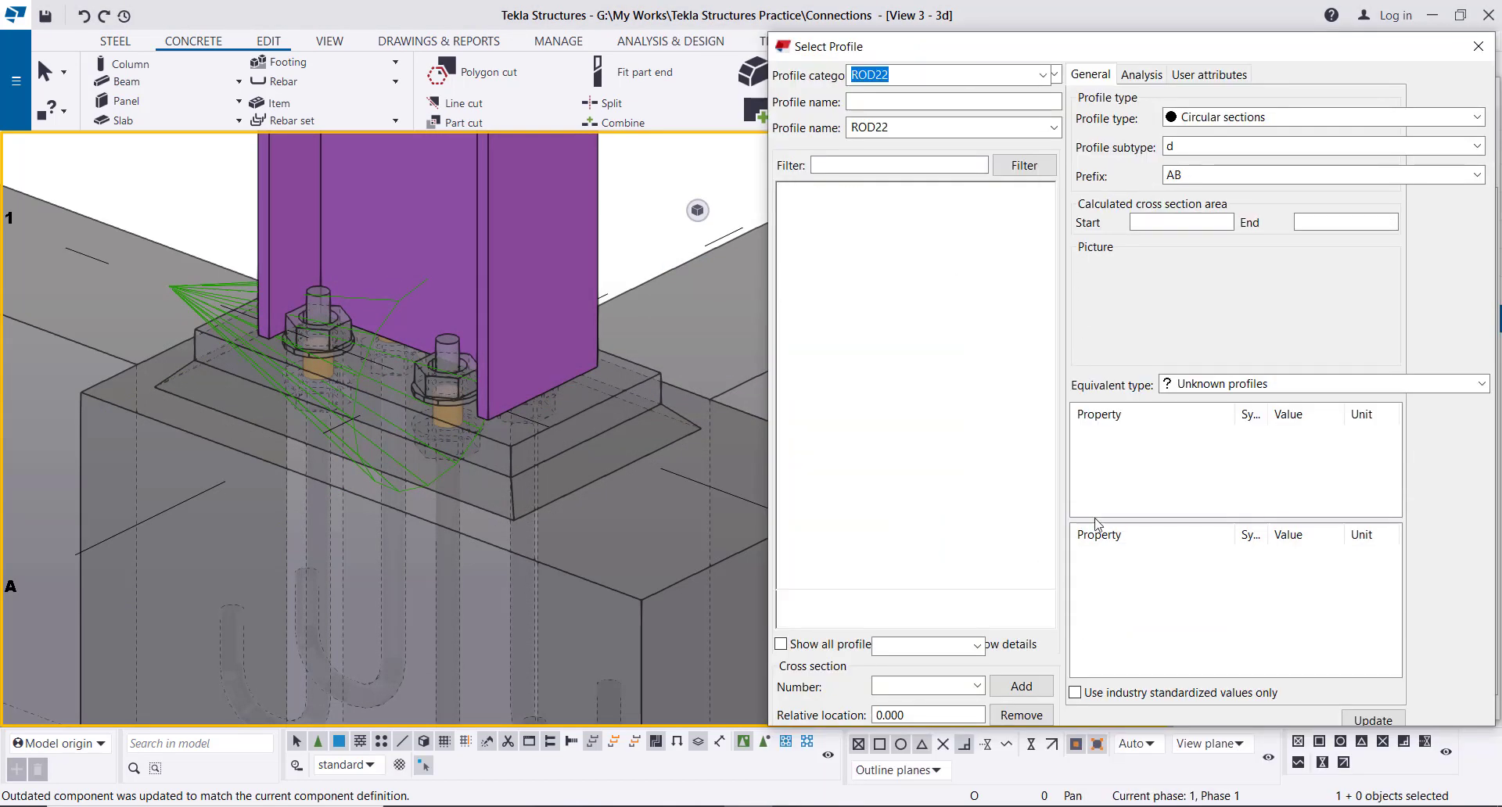
{"action": "left_click", "coordinate": [1305, 521]}
{"action": "left_click", "coordinate": [1301, 521]}
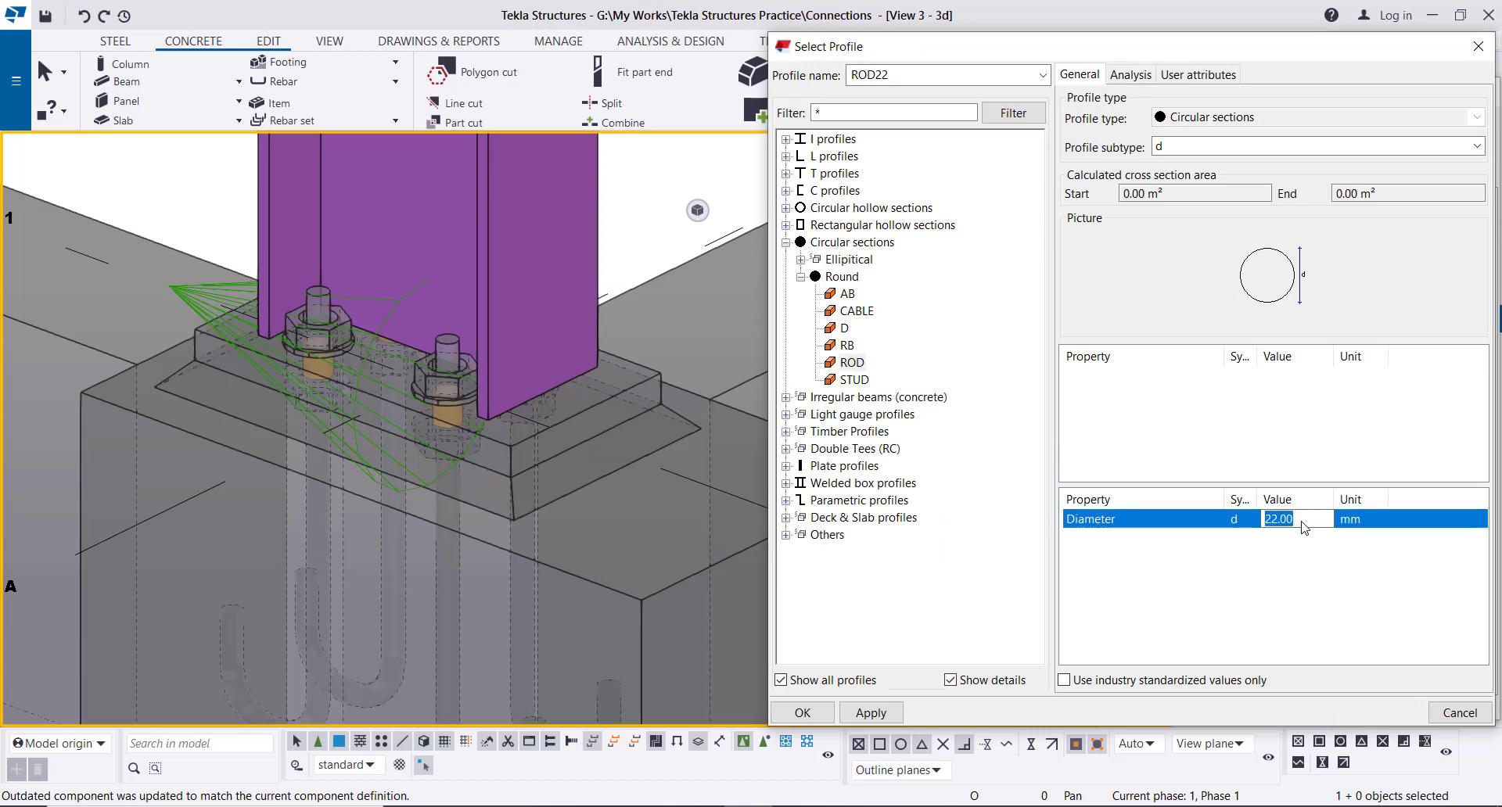
{"action": "type", "text": "30"}
{"action": "left_click", "coordinate": [871, 712]}
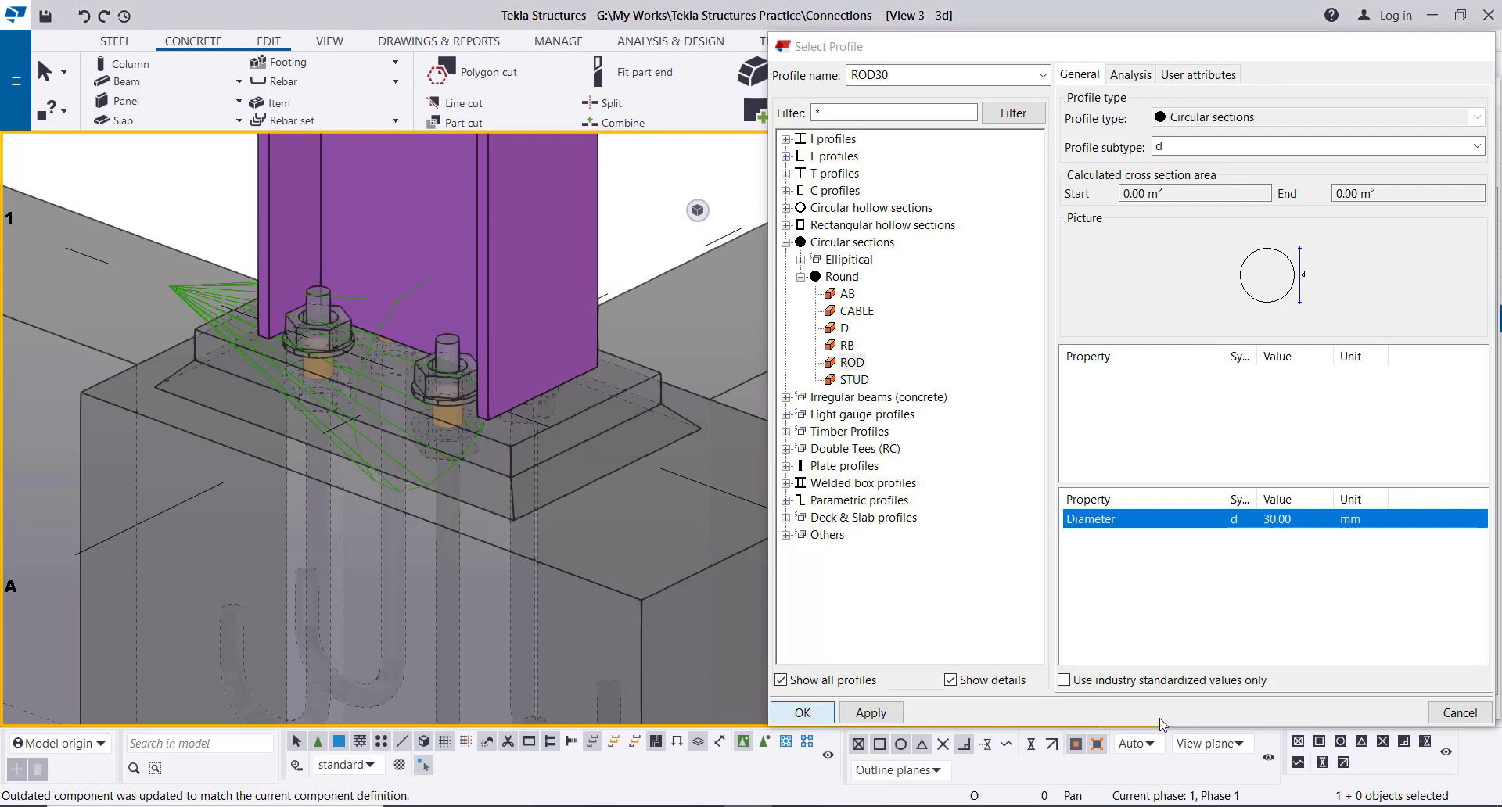
{"action": "key", "text": "Return"}
{"action": "left_click", "coordinate": [966, 706]}
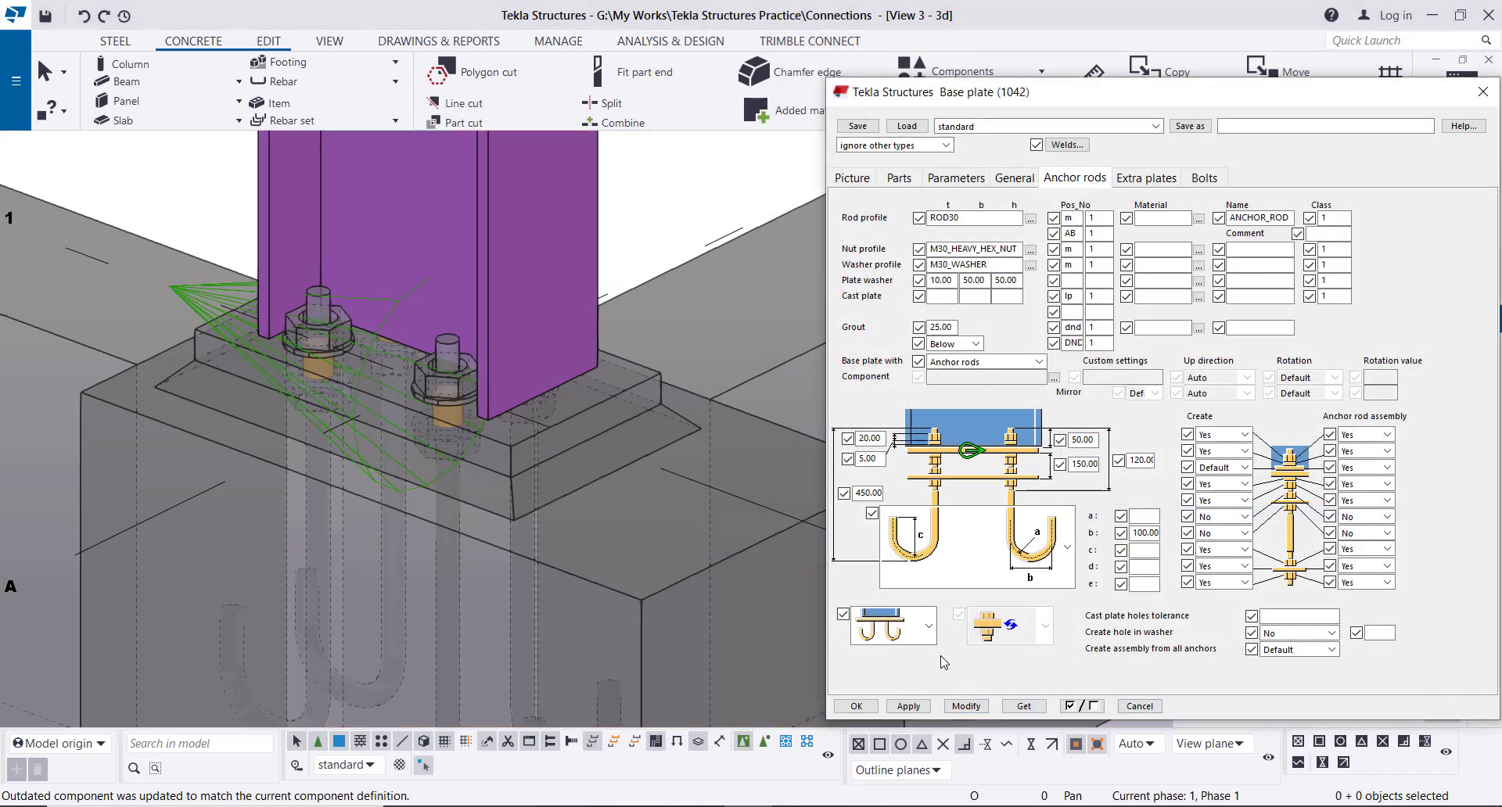
{"action": "left_click", "coordinate": [966, 707]}
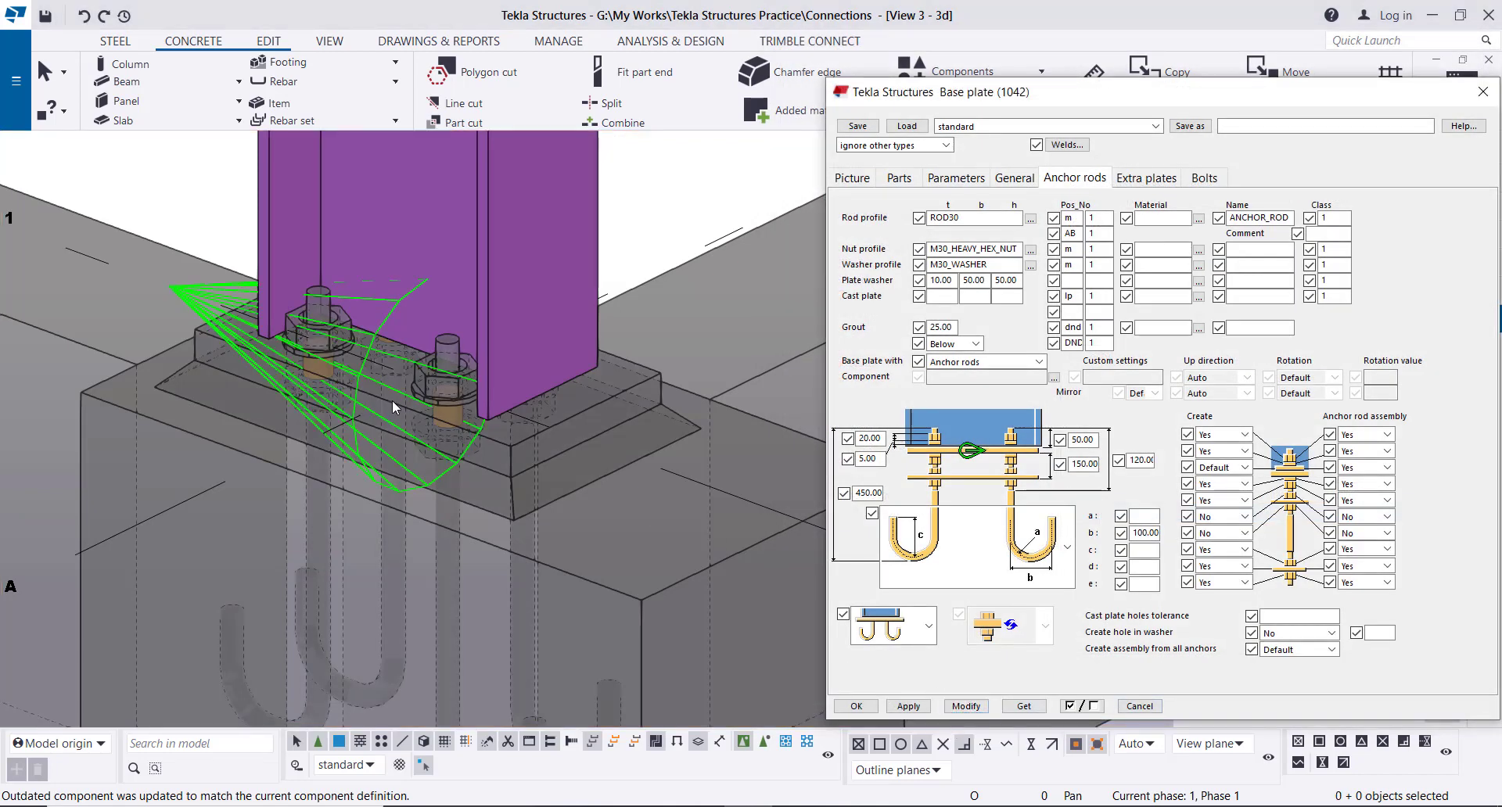
{"action": "left_click", "coordinate": [372, 384]}
{"action": "left_click", "coordinate": [967, 706]}
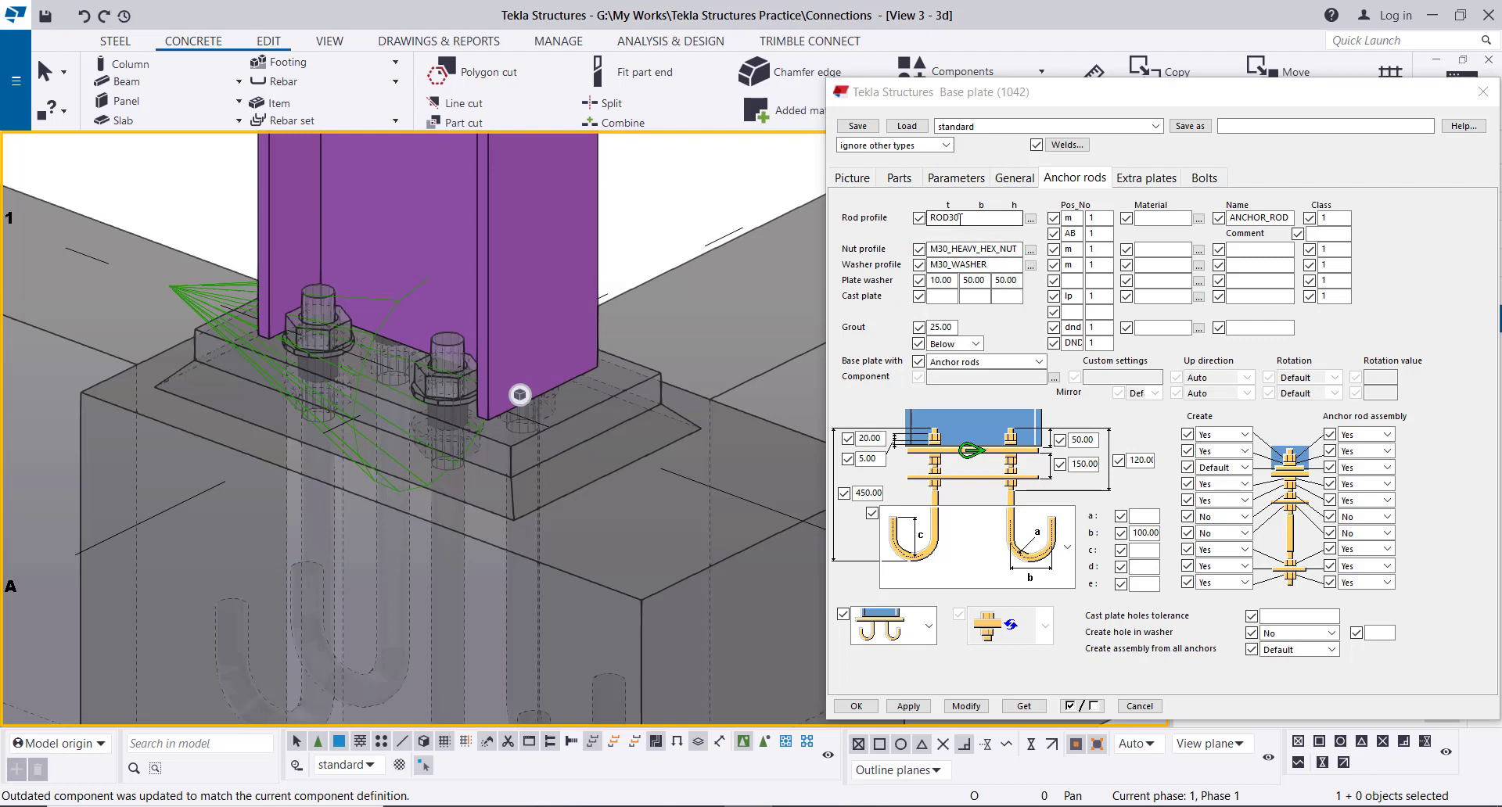
Browse the soft metric and imperial heavy hex nut profiles for the anchor rods, keeping M30_HEAVY_HEX_NUT.
{"action": "left_click", "coordinate": [1029, 250]}
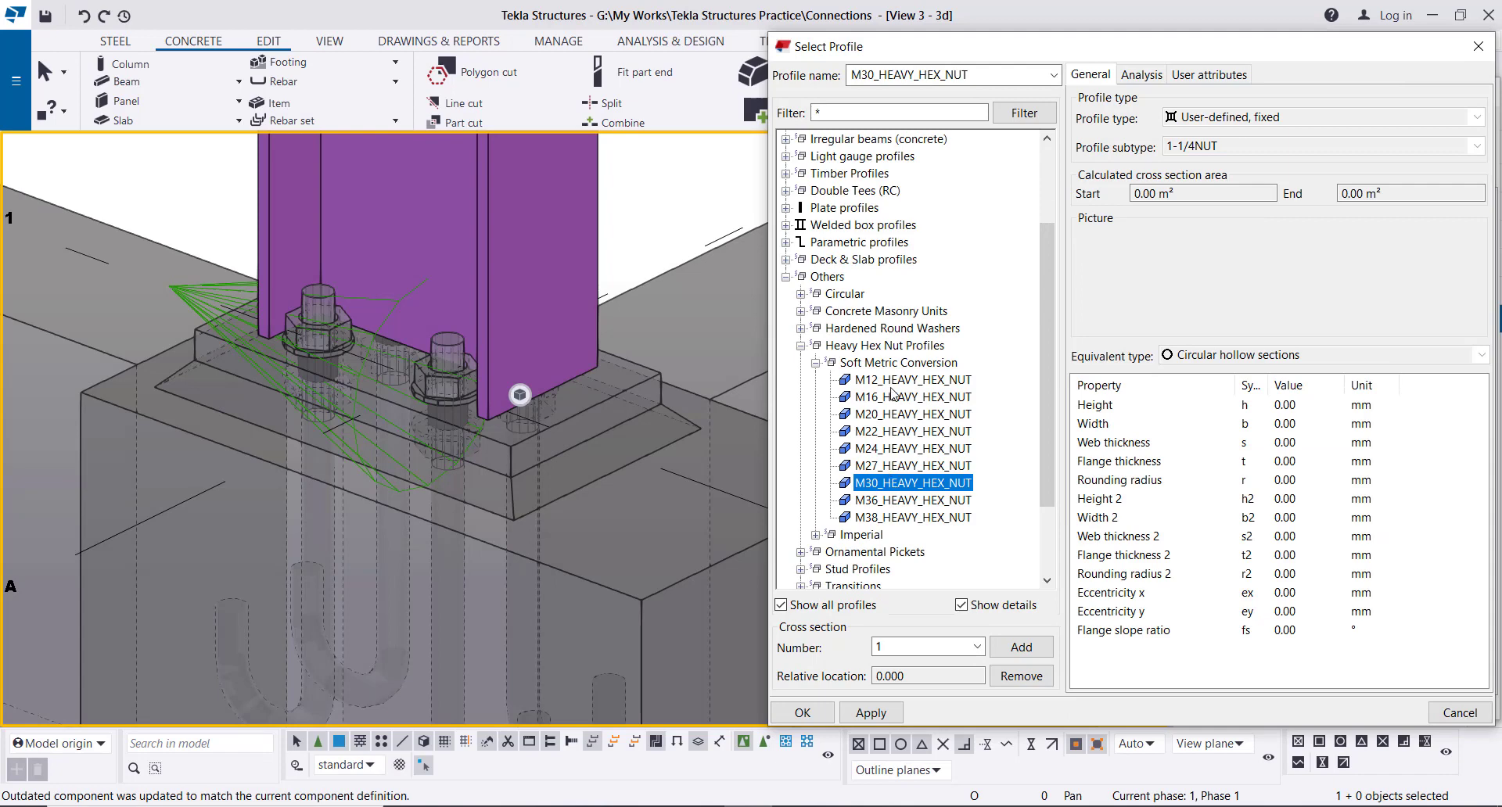
{"action": "left_click", "coordinate": [816, 536]}
{"action": "scroll", "coordinate": [891, 474], "scroll_direction": "down", "scroll_amount": 2}
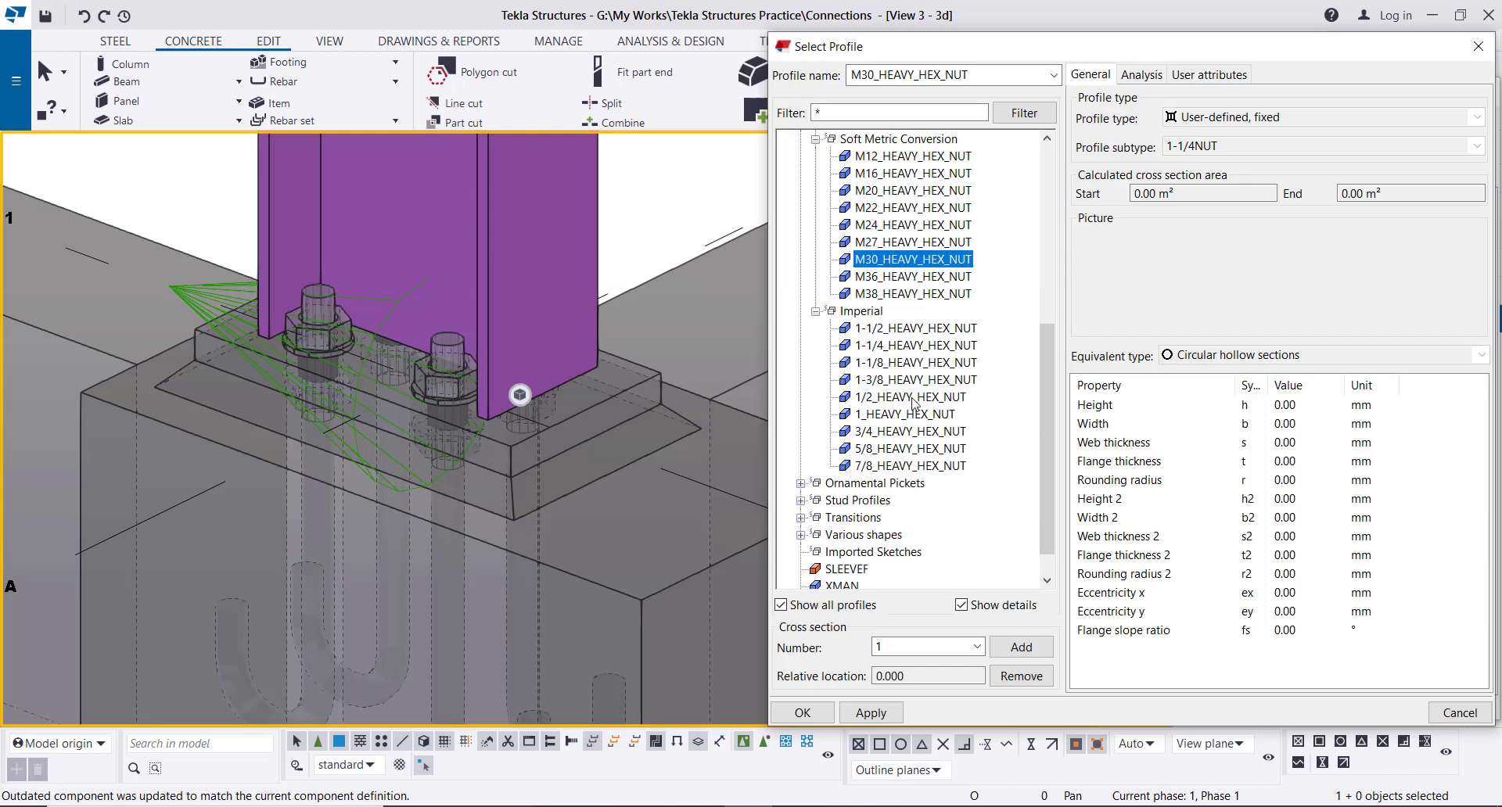
{"action": "scroll", "coordinate": [915, 399], "scroll_direction": "up", "scroll_amount": 1}
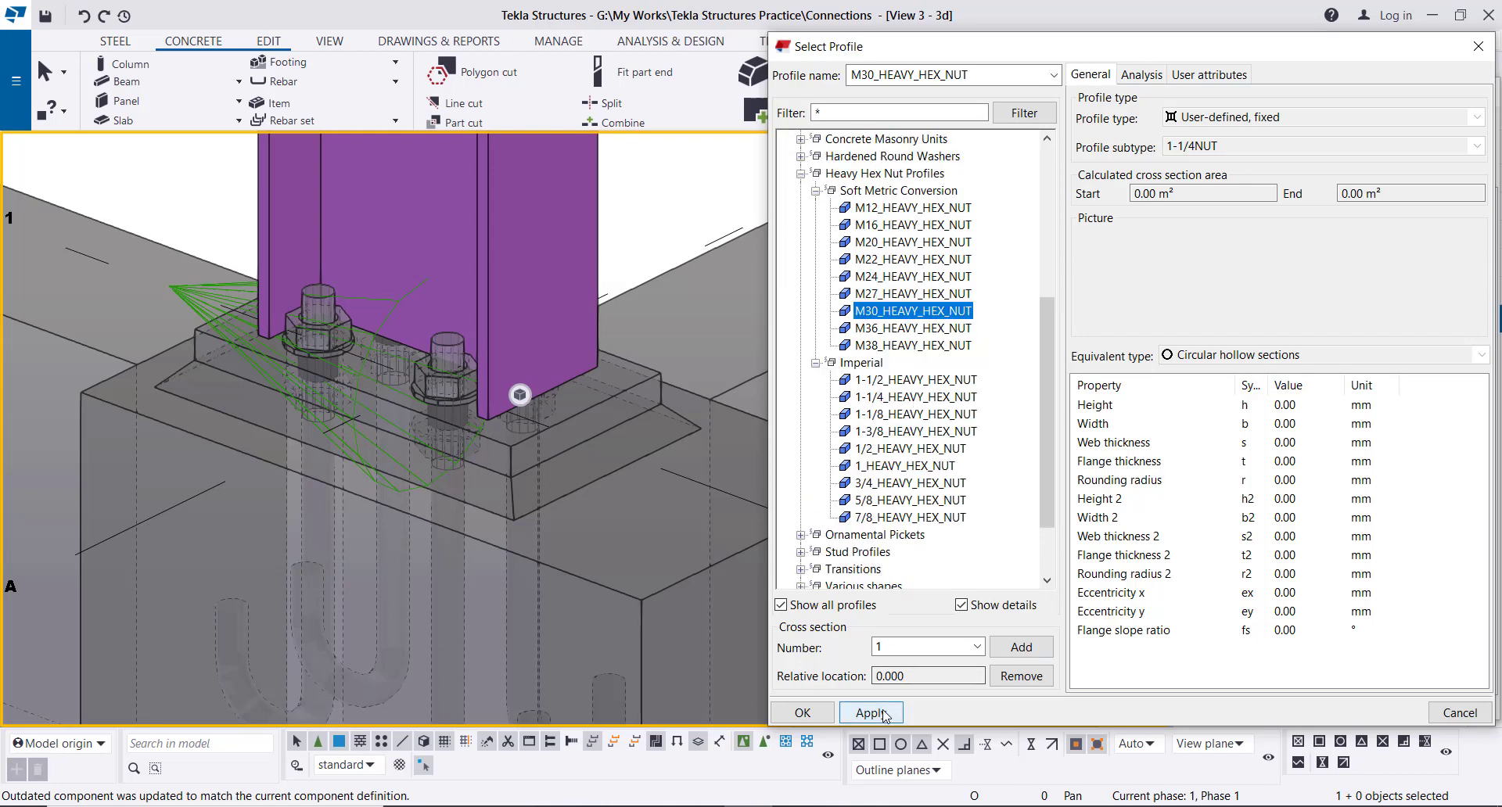
{"action": "left_click", "coordinate": [817, 713]}
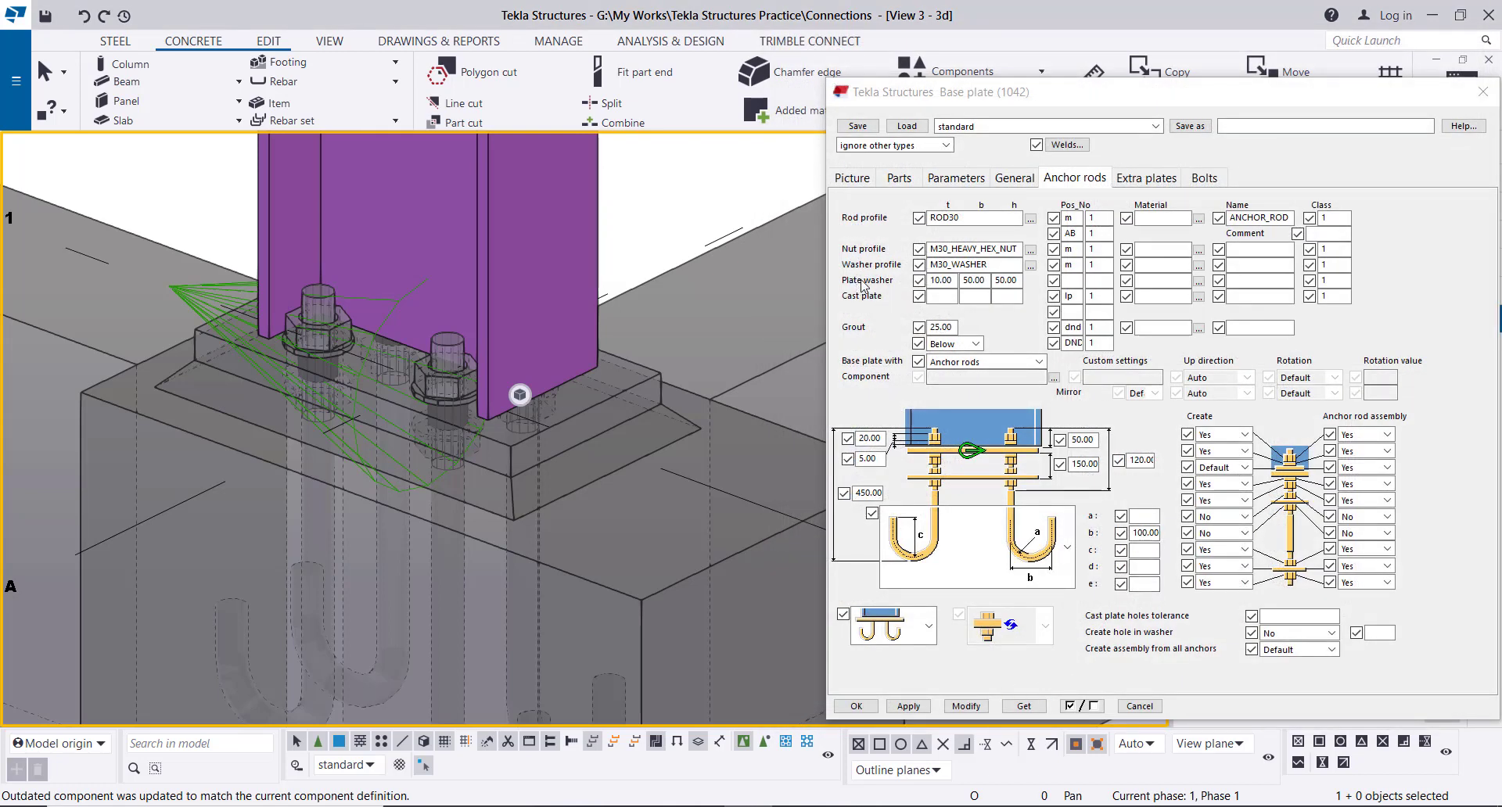
{"action": "left_click", "coordinate": [480, 397]}
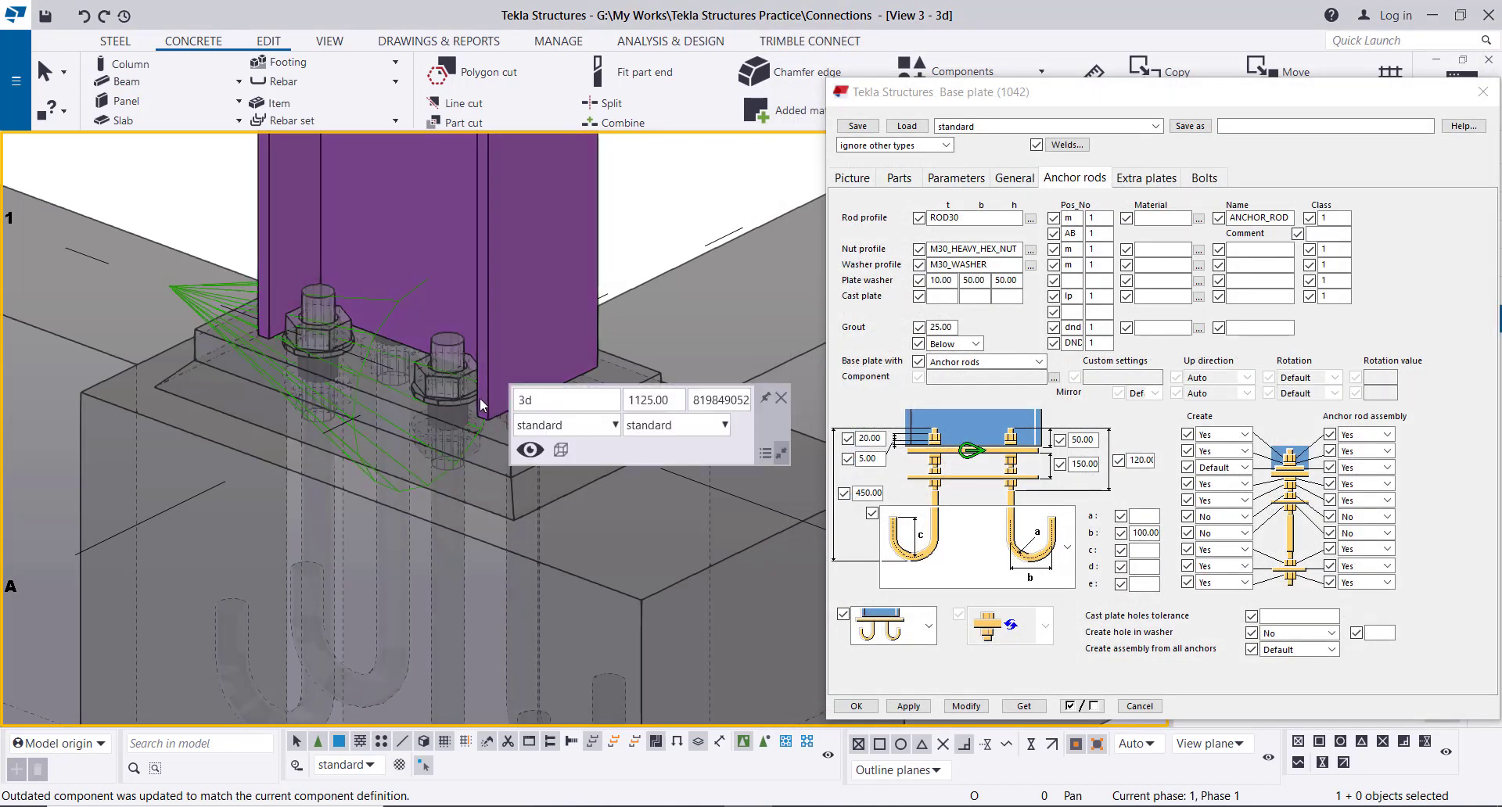
Browse the hardened round washer profiles for the anchor rods, keeping M30_WASHER.
{"action": "left_click", "coordinate": [1030, 265]}
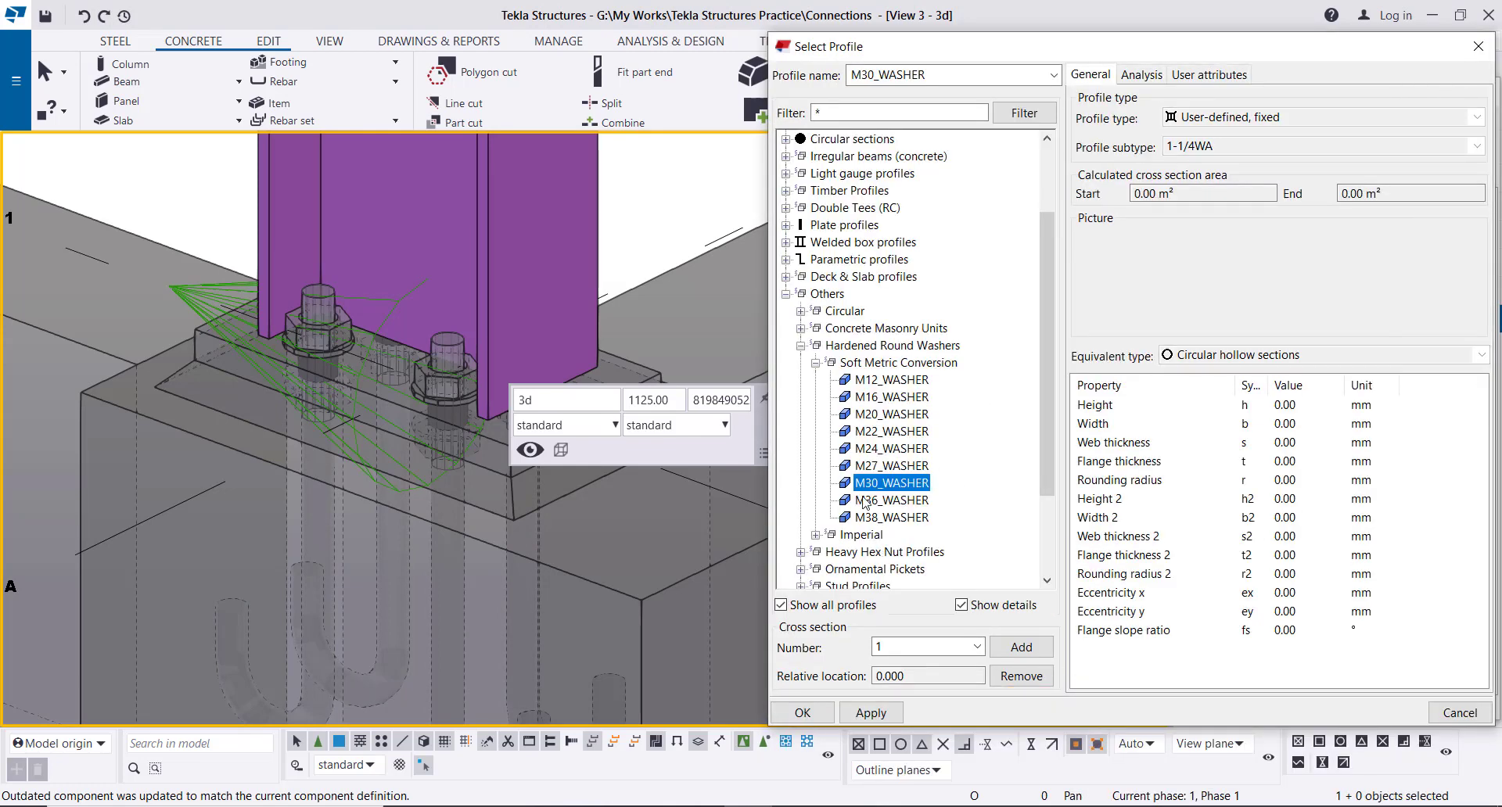
{"action": "left_click", "coordinate": [817, 535]}
{"action": "left_click", "coordinate": [821, 715]}
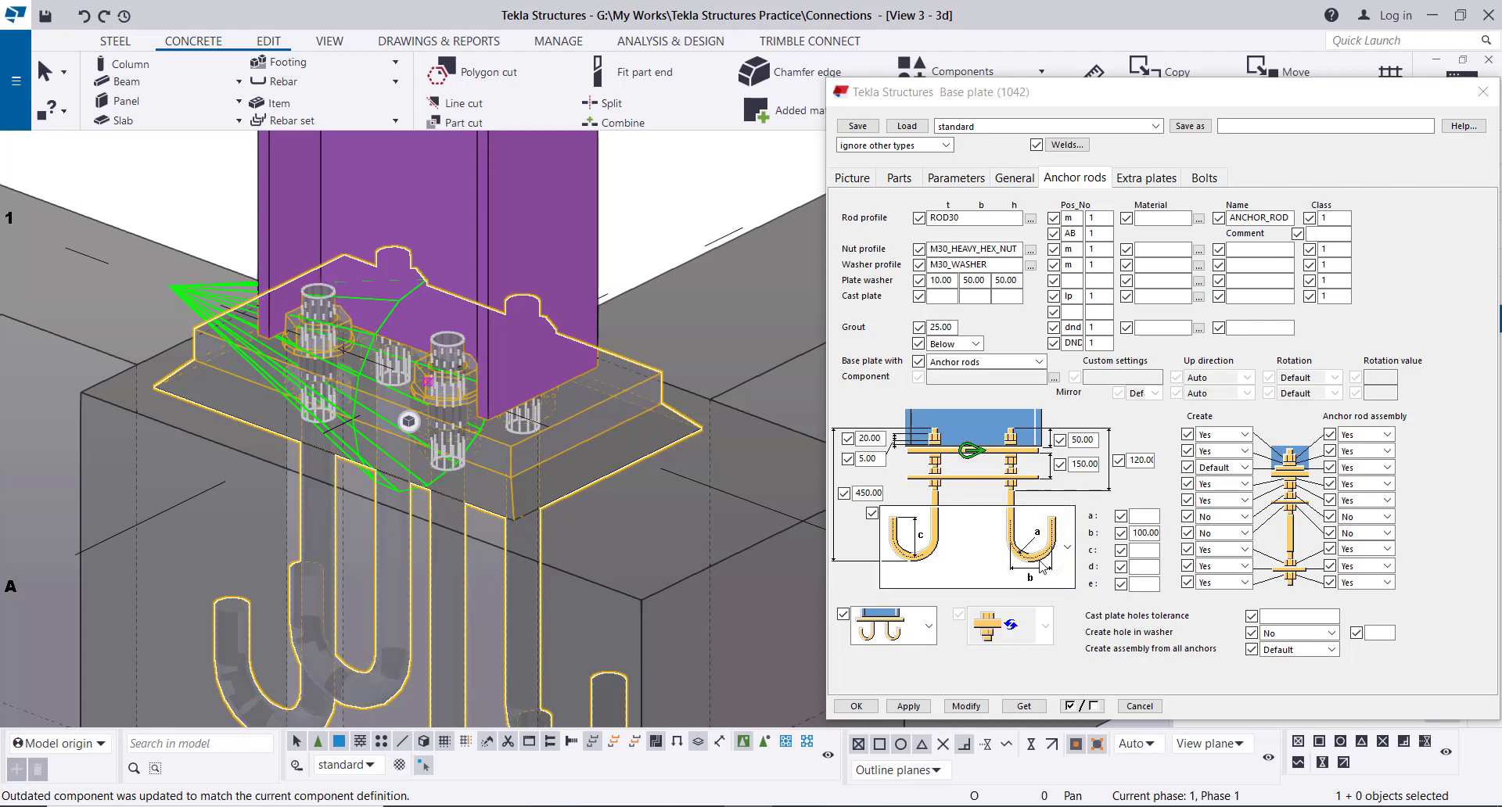
Change the anchor rods from hooked to straight rods with nuts and plate washers at the lower end, and update the base plate.
{"action": "middle_click_drag", "start_coordinate": [473, 720], "coordinate": [430, 551]}
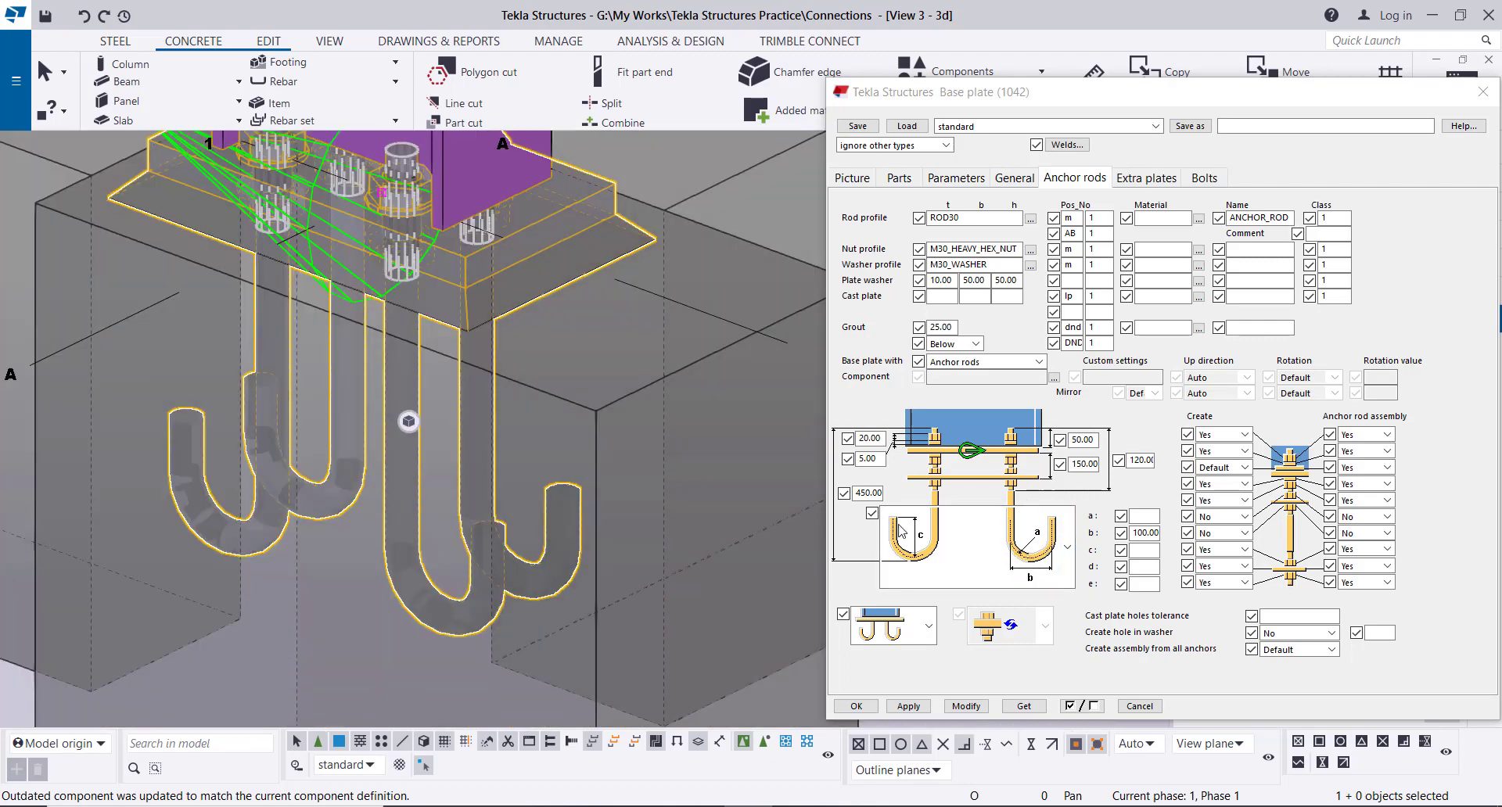
{"action": "left_click", "coordinate": [1067, 547]}
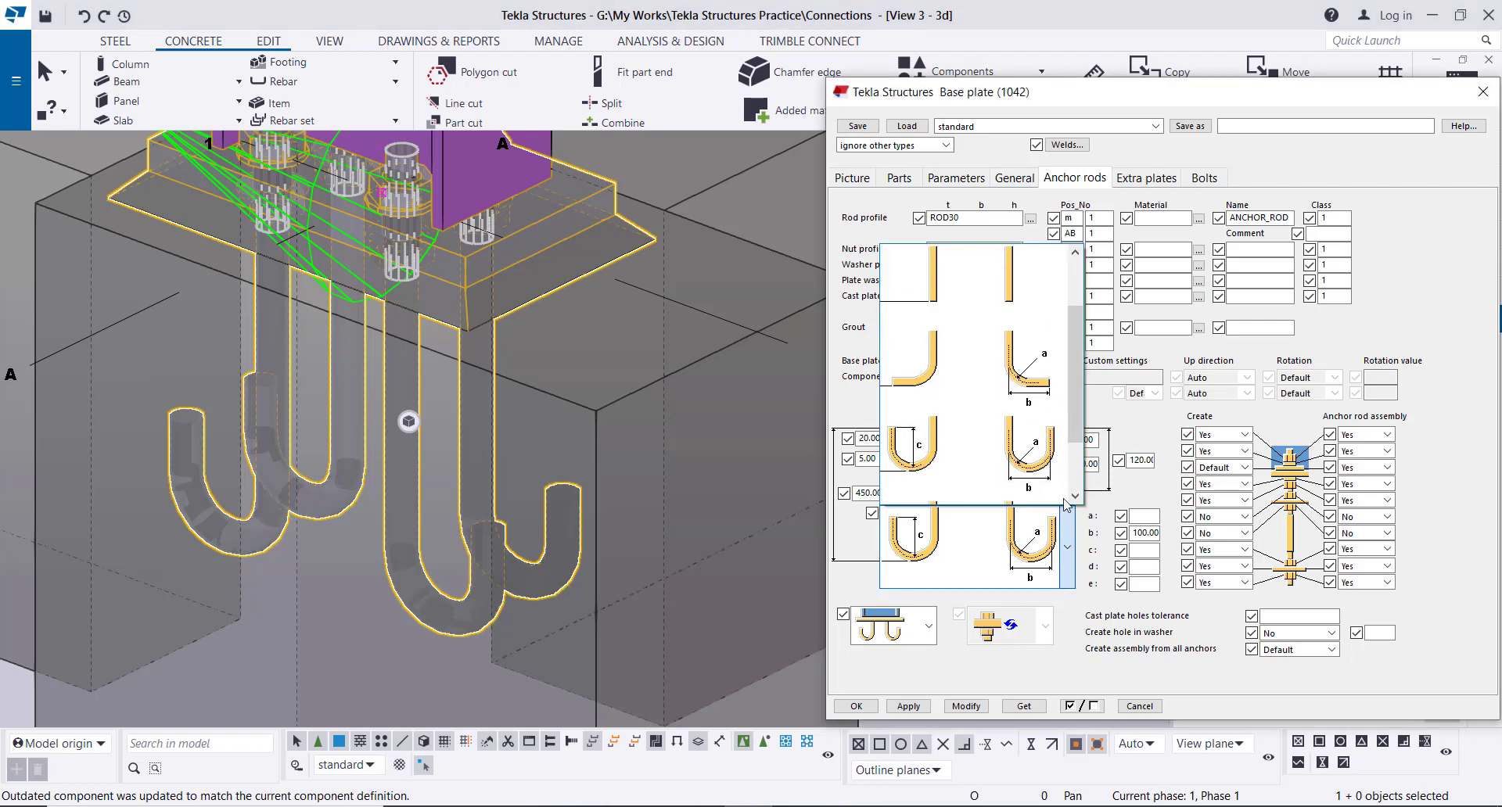
{"action": "scroll", "coordinate": [1032, 469], "scroll_direction": "down", "scroll_amount": 1}
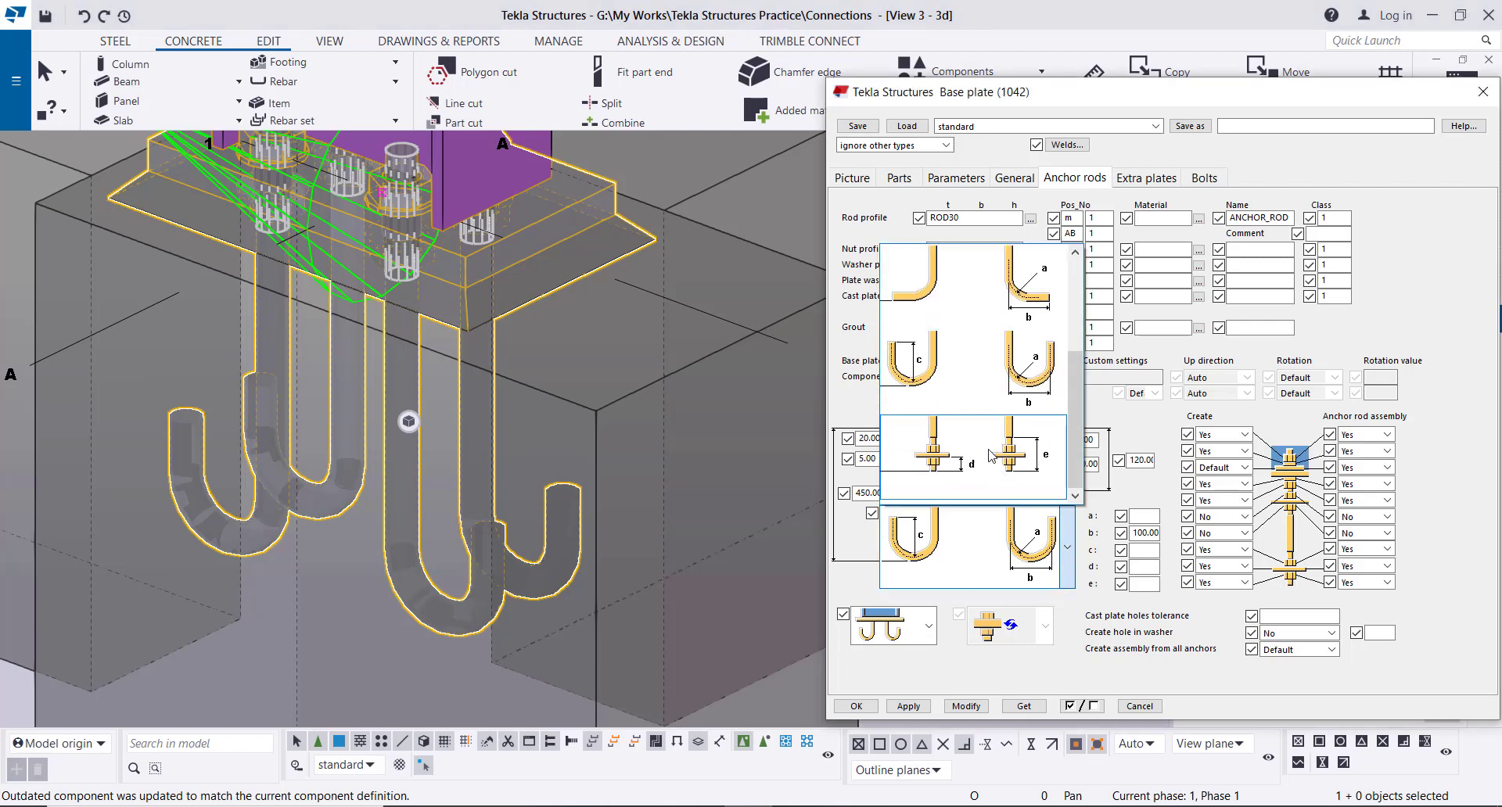
{"action": "left_click", "coordinate": [1023, 443]}
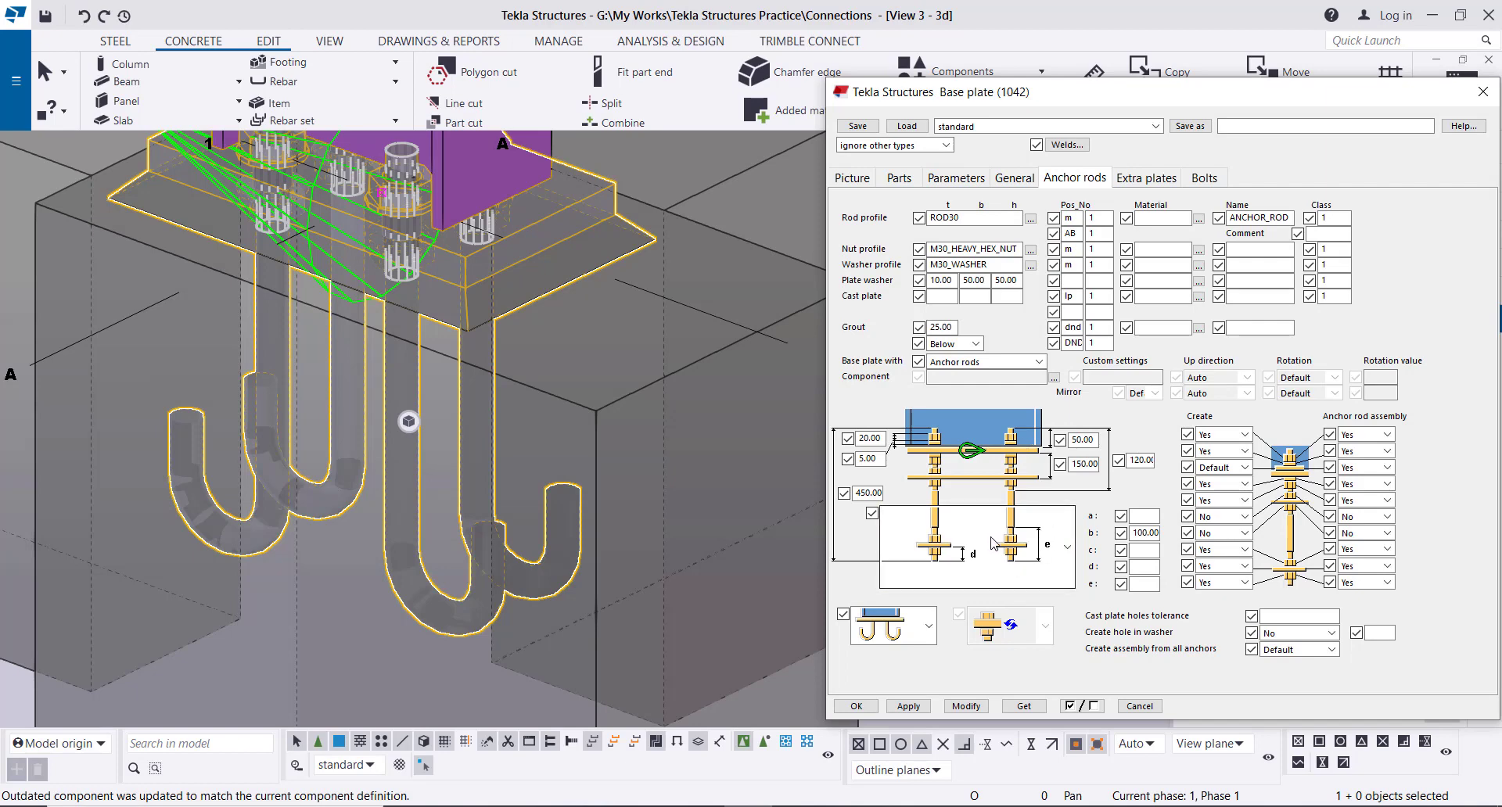
{"action": "left_click", "coordinate": [970, 708]}
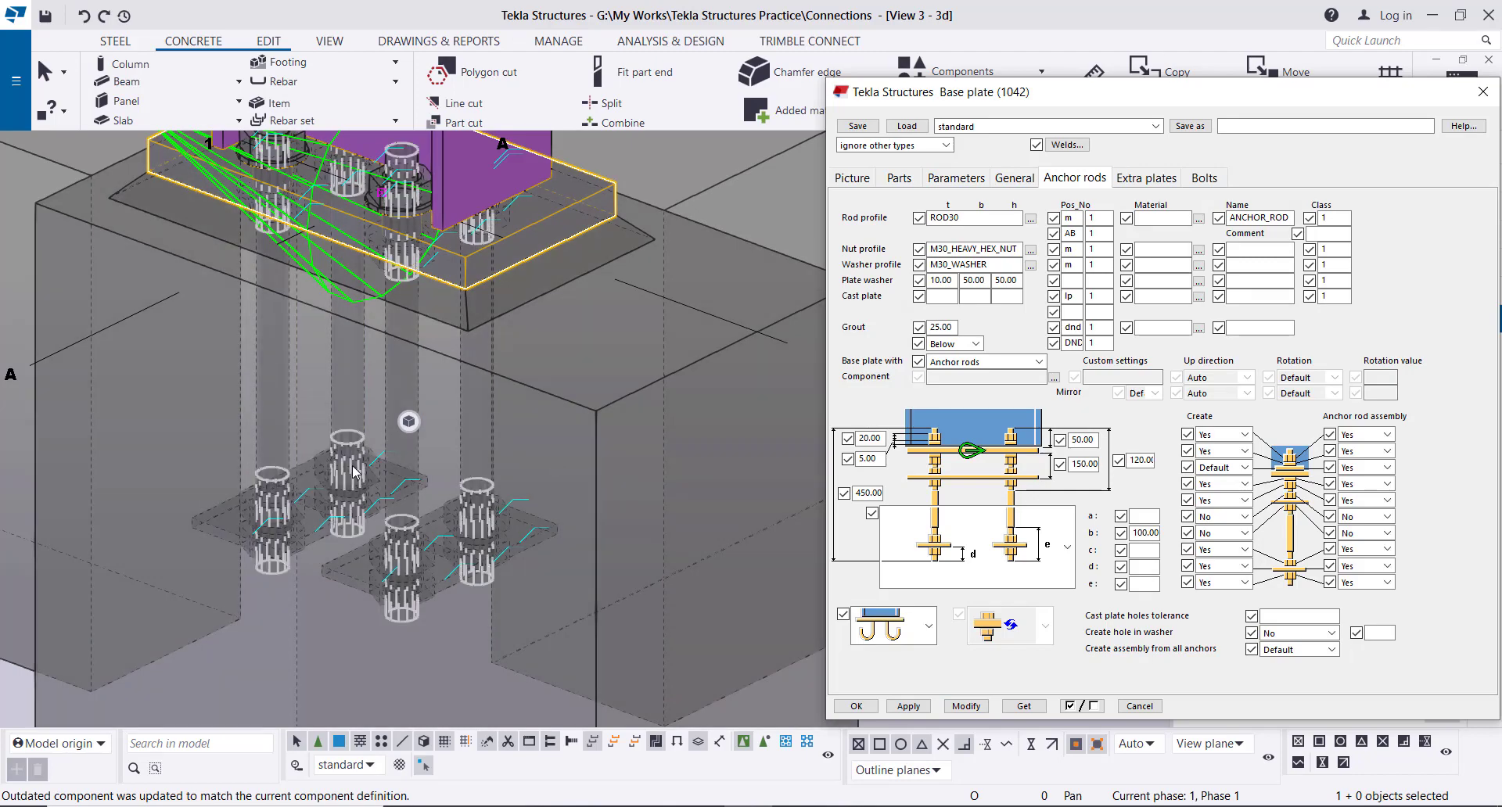
{"action": "scroll", "coordinate": [413, 451], "scroll_direction": "down", "scroll_amount": 2}
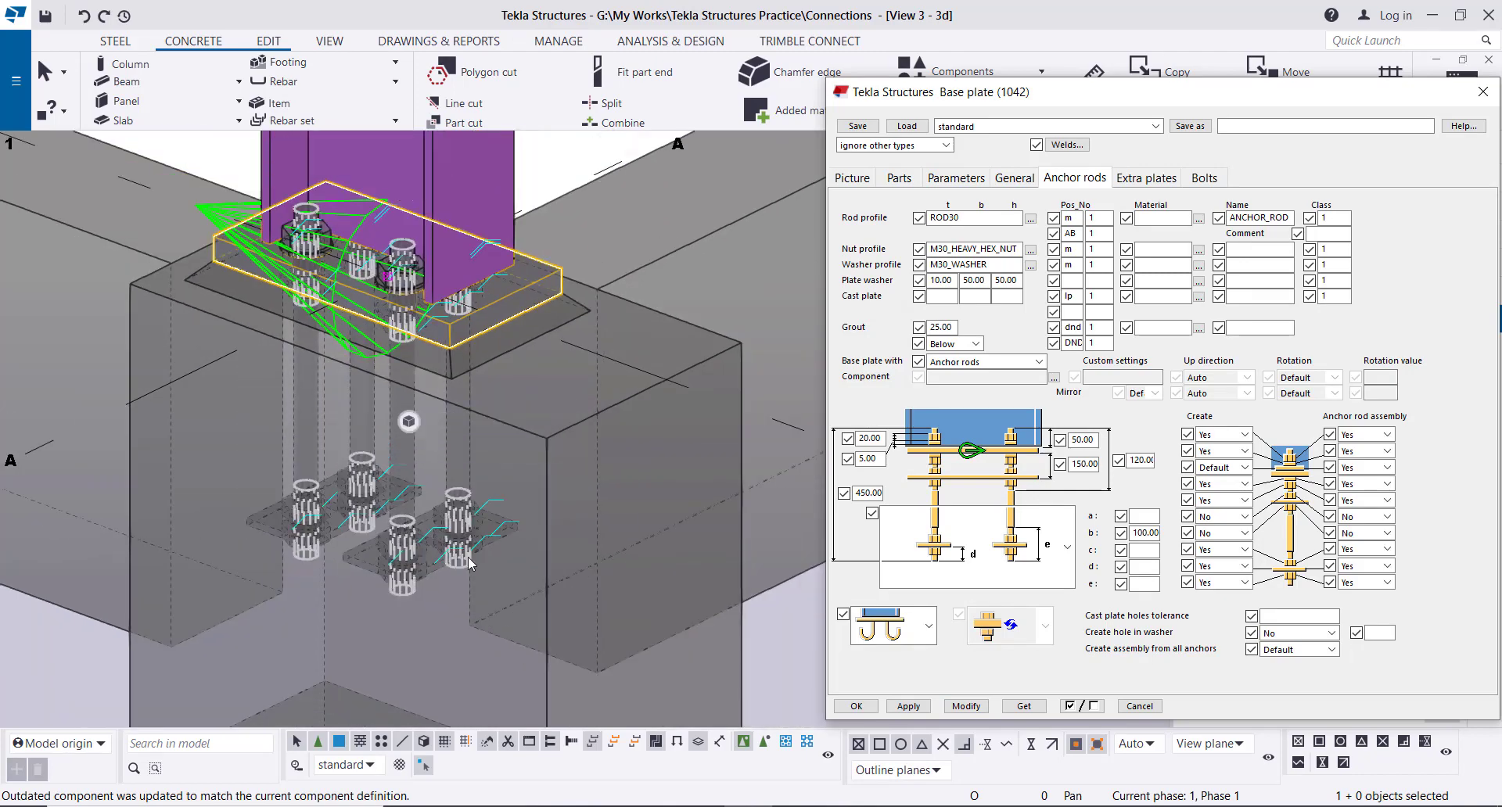
{"action": "middle_click_drag", "start_coordinate": [437, 536], "coordinate": [352, 524], "text": "ctrl"}
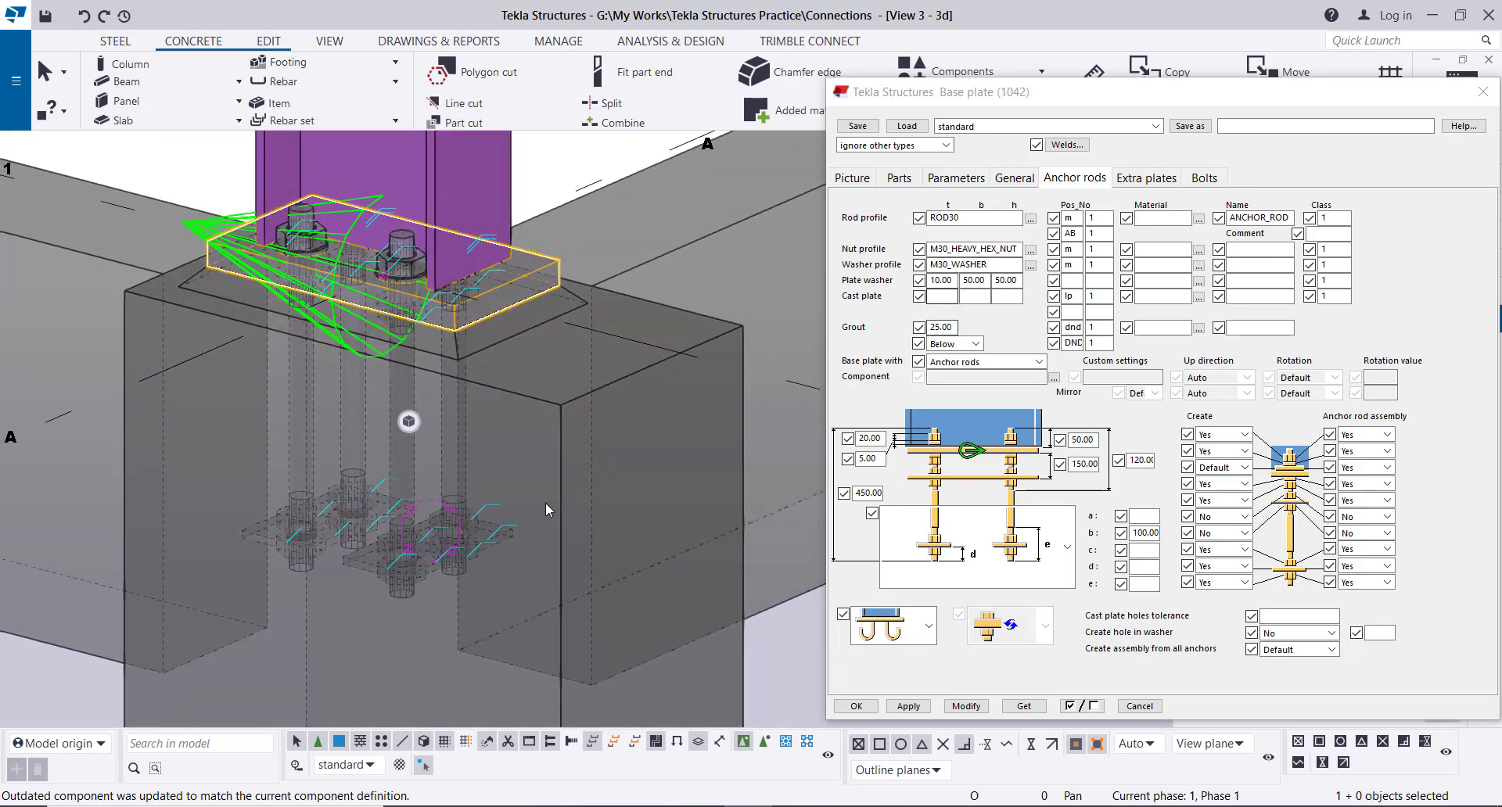
Set the plate washer to 15 mm thick, 60 mm wide and 60 mm high, update the base plate and close its settings.
{"action": "left_click", "coordinate": [954, 280]}
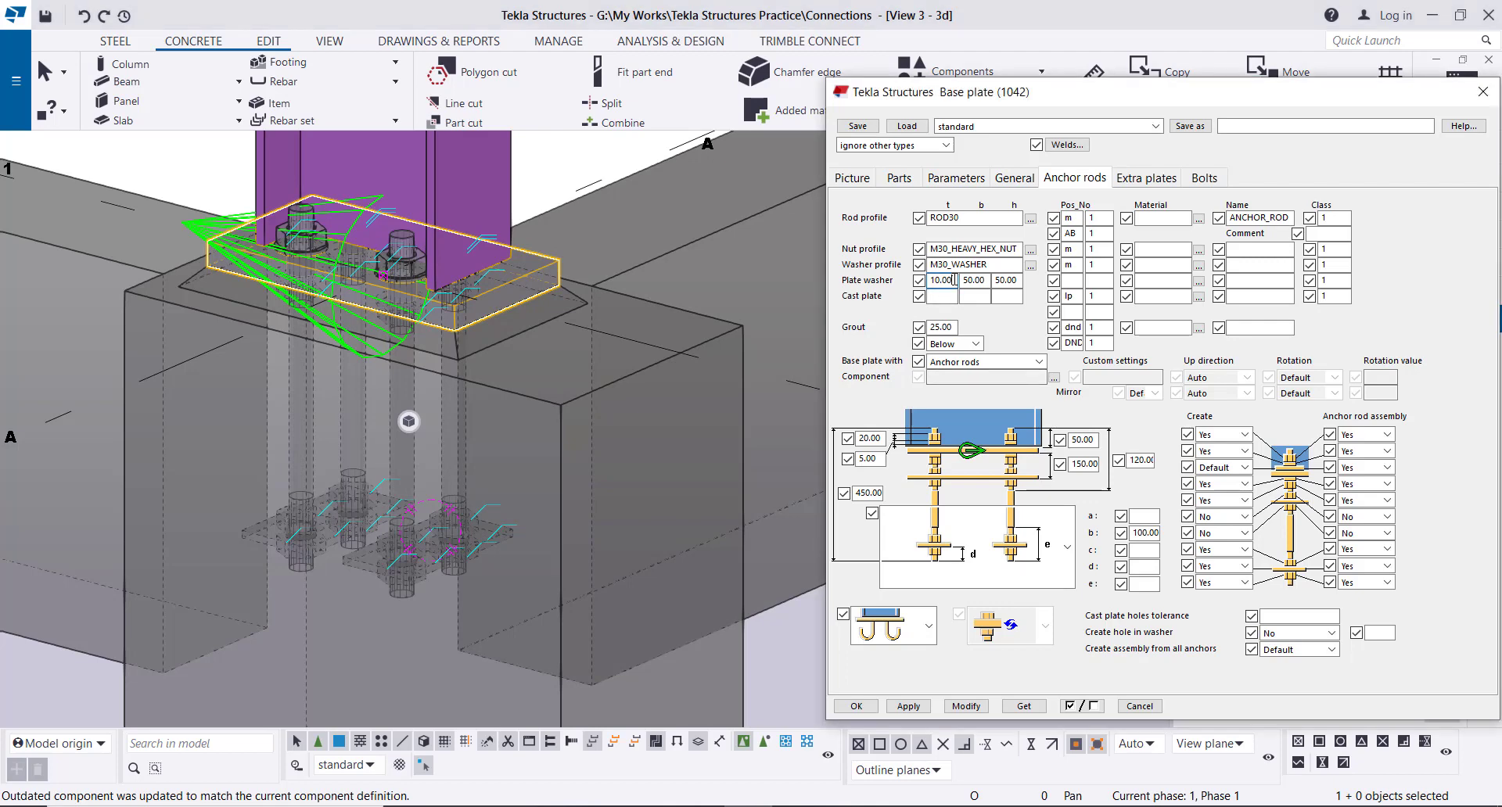
{"action": "double_click", "coordinate": [954, 280]}
{"action": "type", "text": "15"}
{"action": "double_click", "coordinate": [987, 280]}
{"action": "type", "text": "60"}
{"action": "double_click", "coordinate": [1017, 281]}
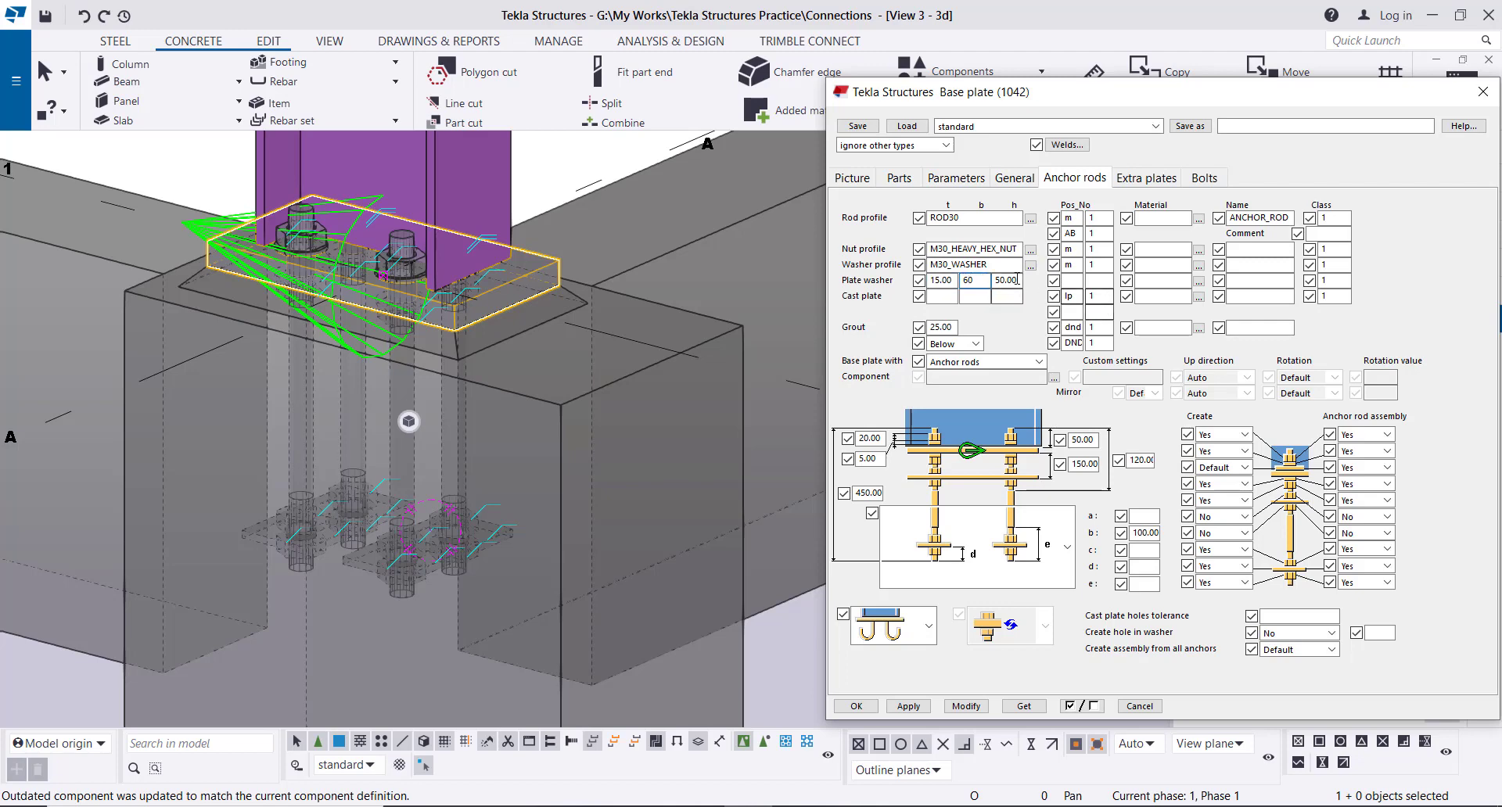
{"action": "type", "text": "60"}
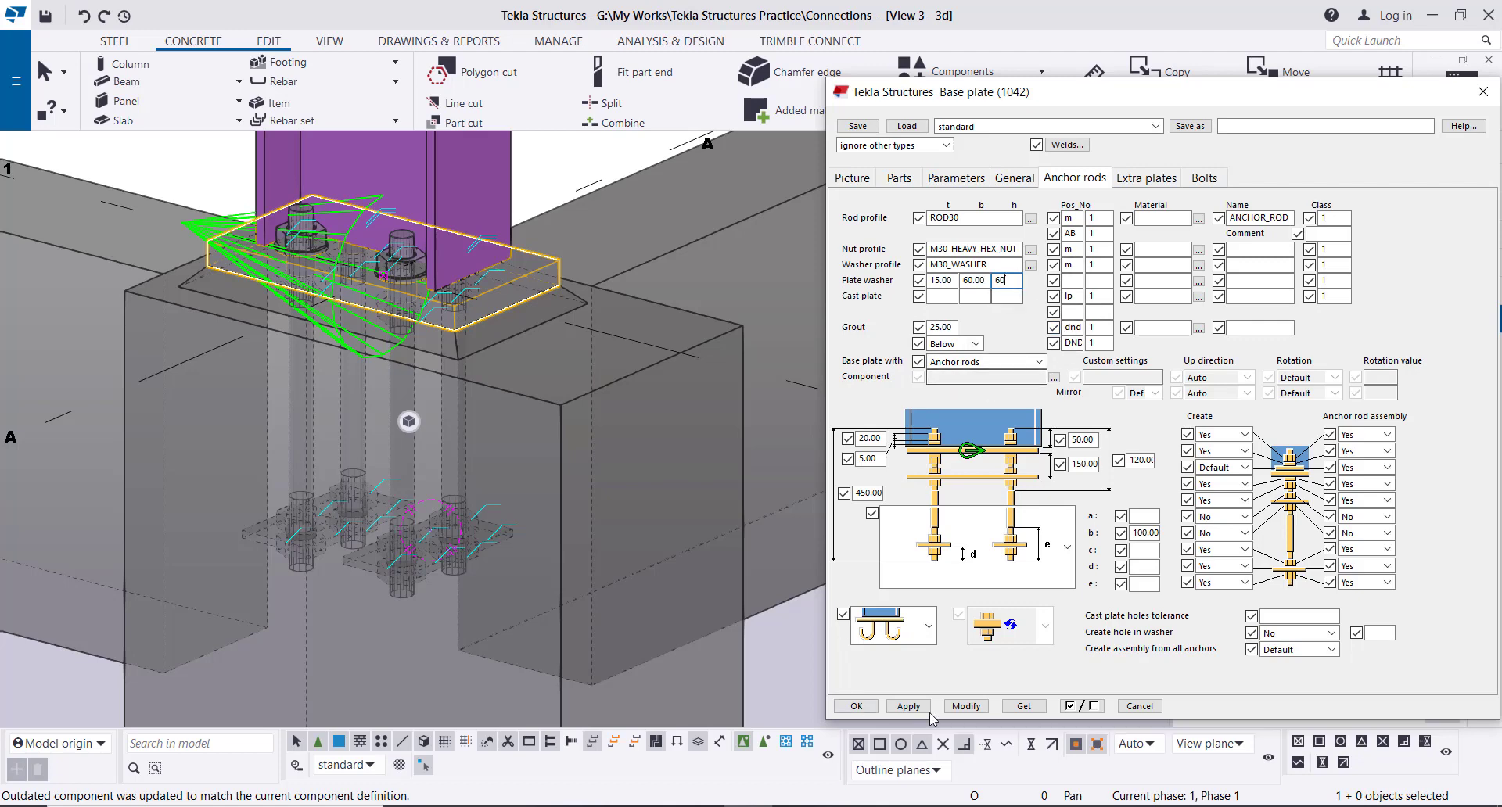
{"action": "left_click", "coordinate": [965, 707]}
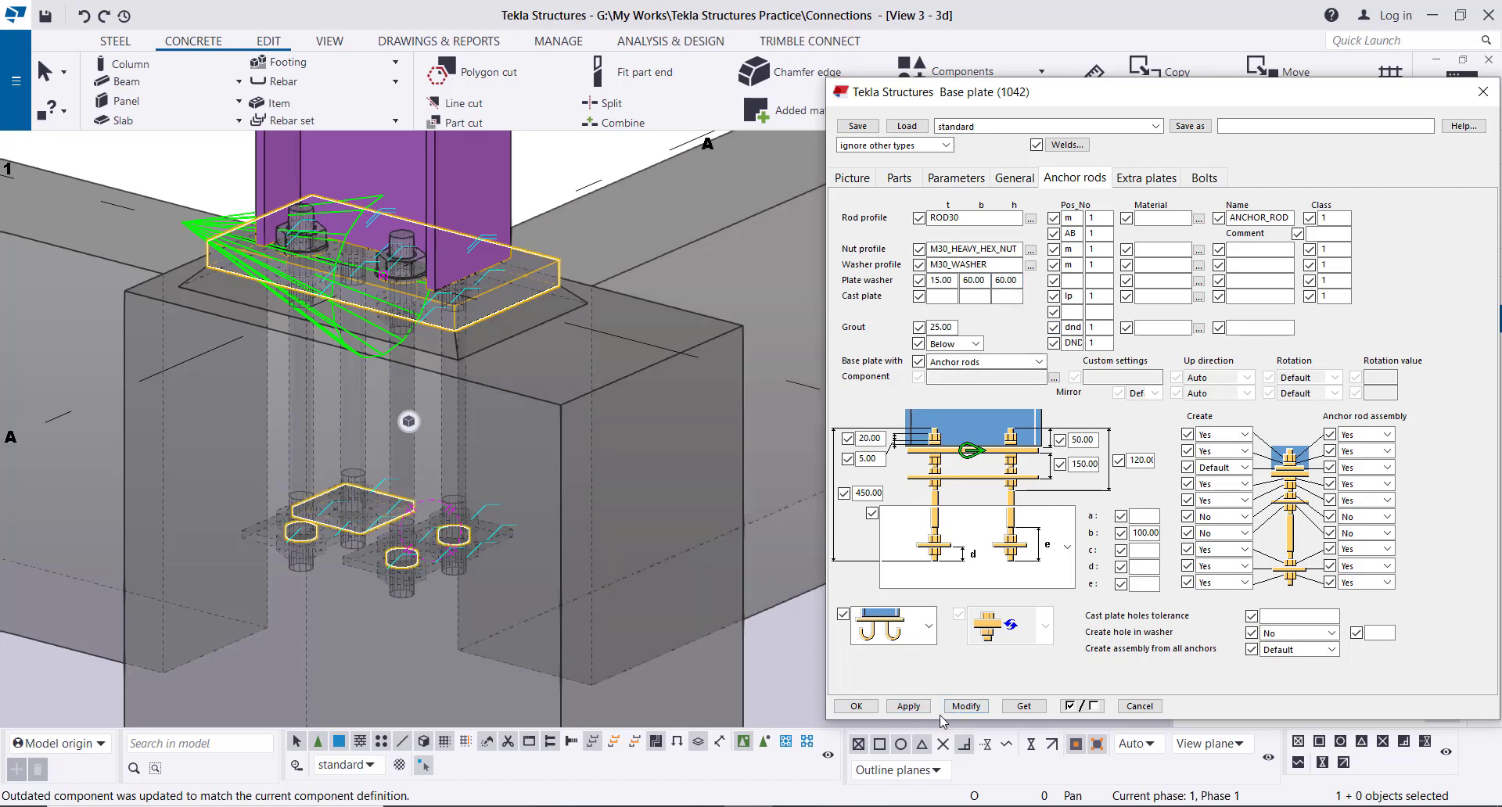
{"action": "left_click", "coordinate": [856, 706]}
Reopen the Base plate (1042) settings, set the plate washer width and height to 50 mm and apply the change.
{"action": "scroll", "coordinate": [411, 477], "scroll_direction": "up", "scroll_amount": 5}
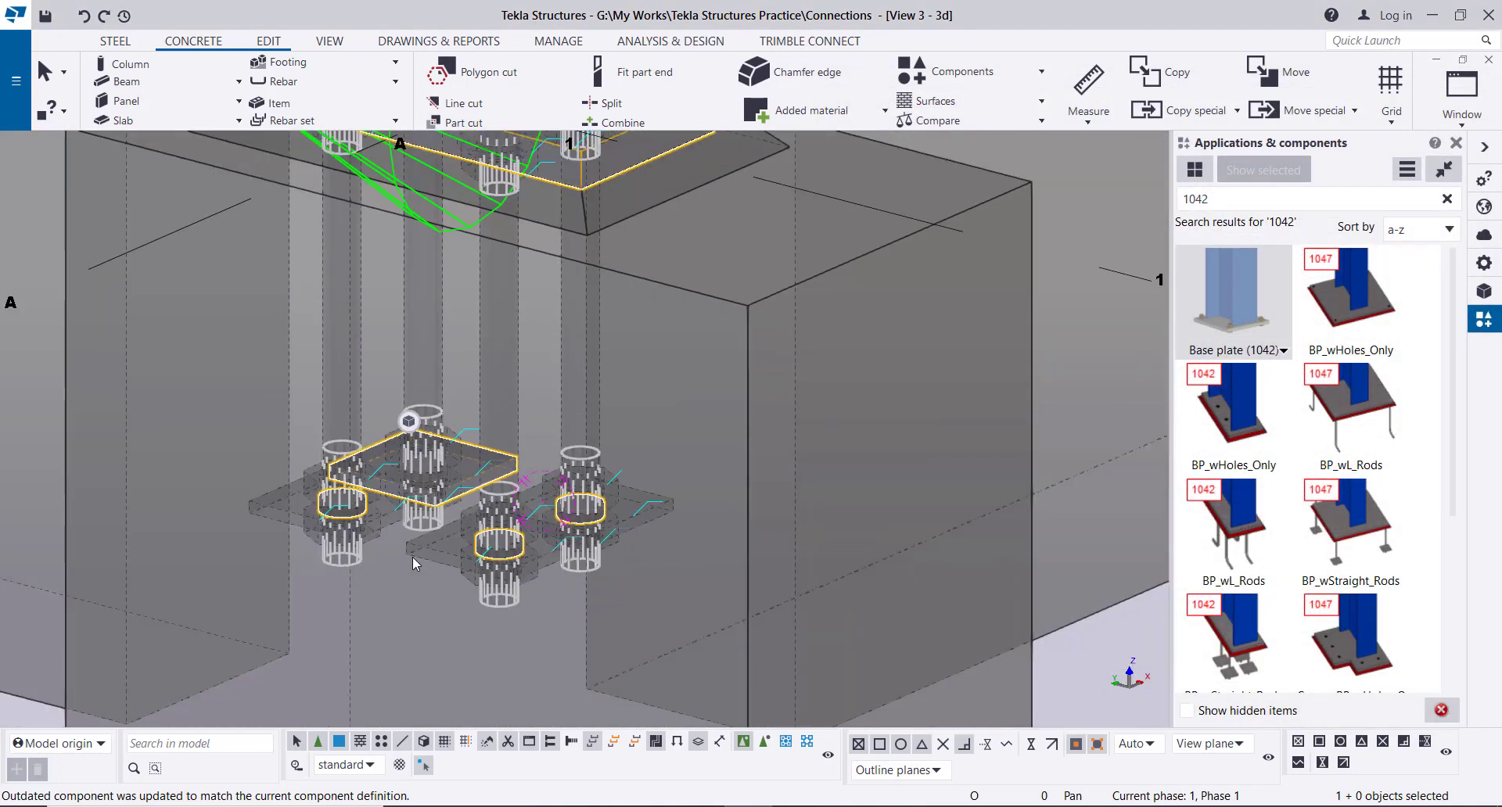
{"action": "scroll", "coordinate": [438, 558], "scroll_direction": "down", "scroll_amount": 5}
{"action": "middle_click_drag", "start_coordinate": [472, 561], "coordinate": [743, 523], "text": "ctrl"}
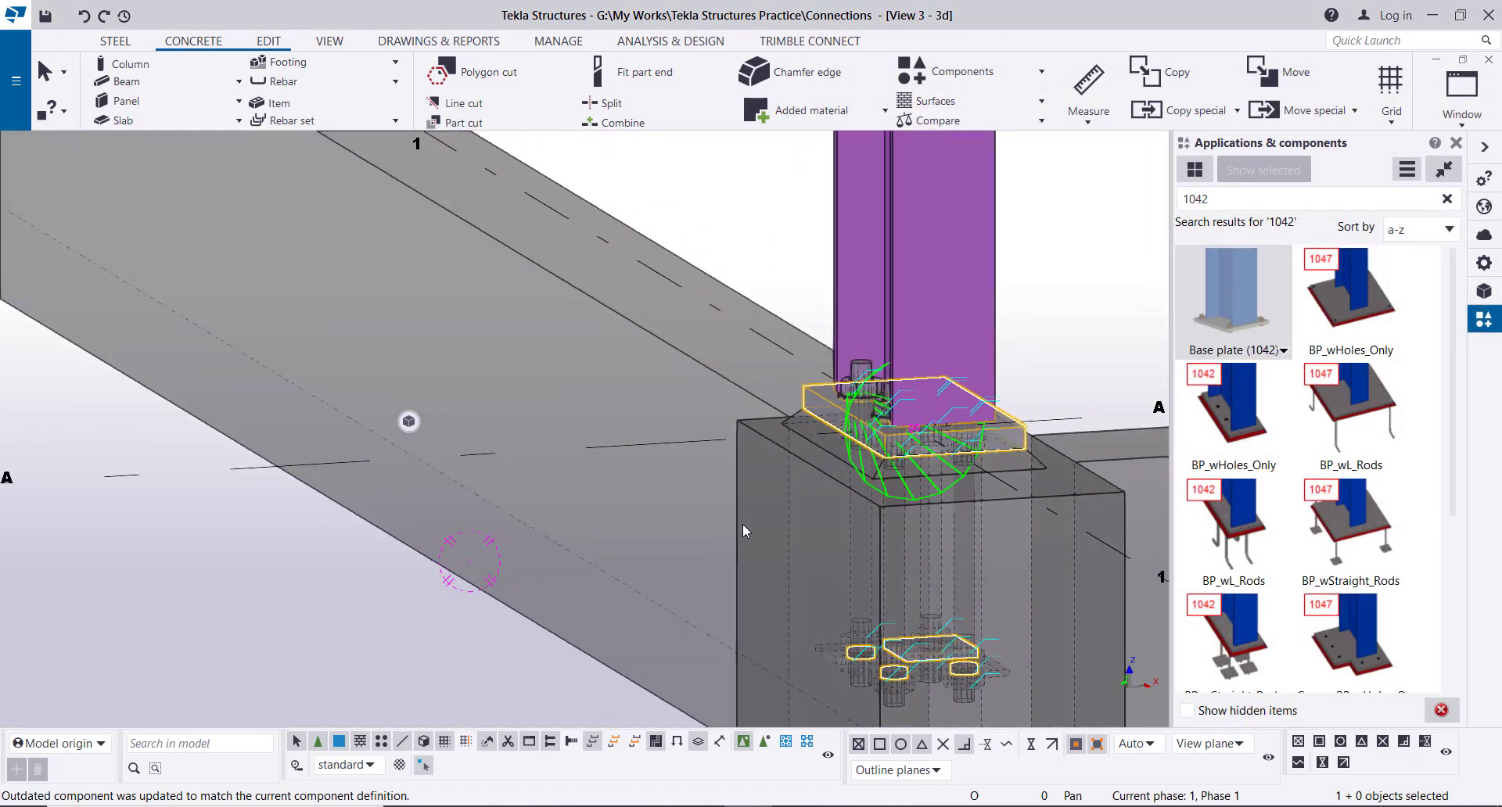
{"action": "scroll", "coordinate": [743, 523], "scroll_direction": "down", "scroll_amount": 3}
{"action": "double_click", "coordinate": [1232, 297]}
{"action": "type", "text": "50"}
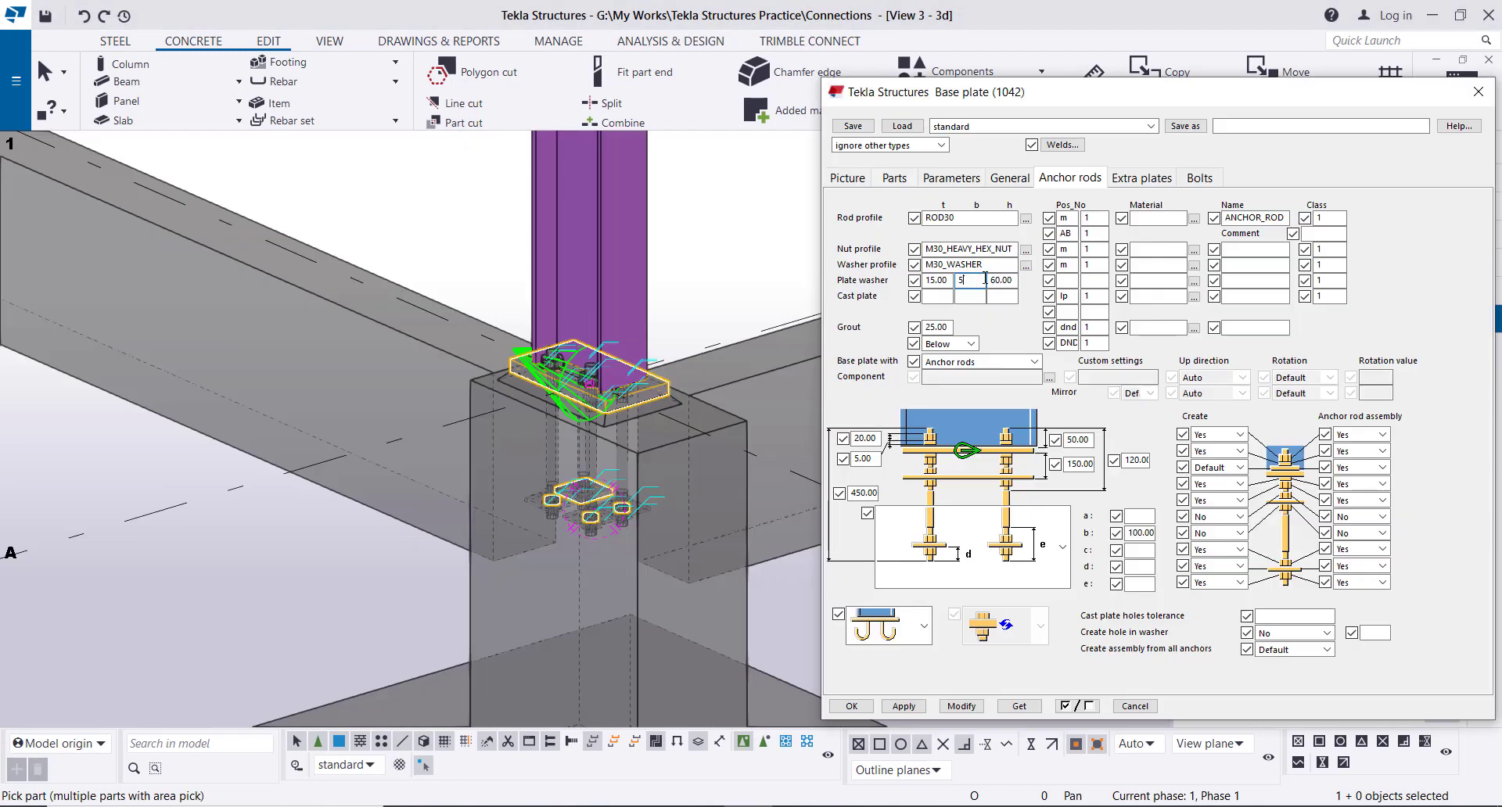
{"action": "double_click", "coordinate": [1014, 280]}
{"action": "type", "text": "50"}
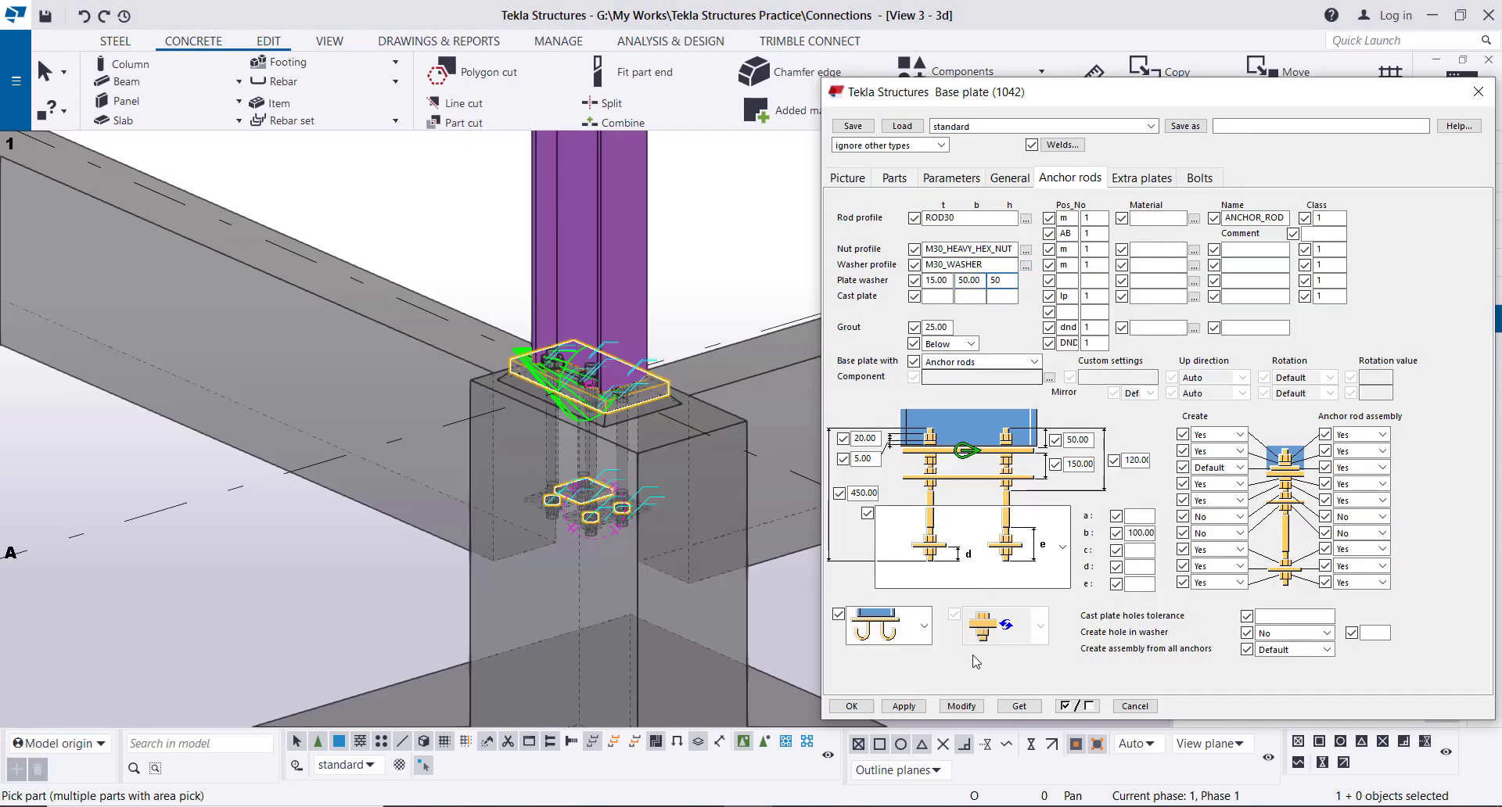
{"action": "left_click", "coordinate": [903, 708]}
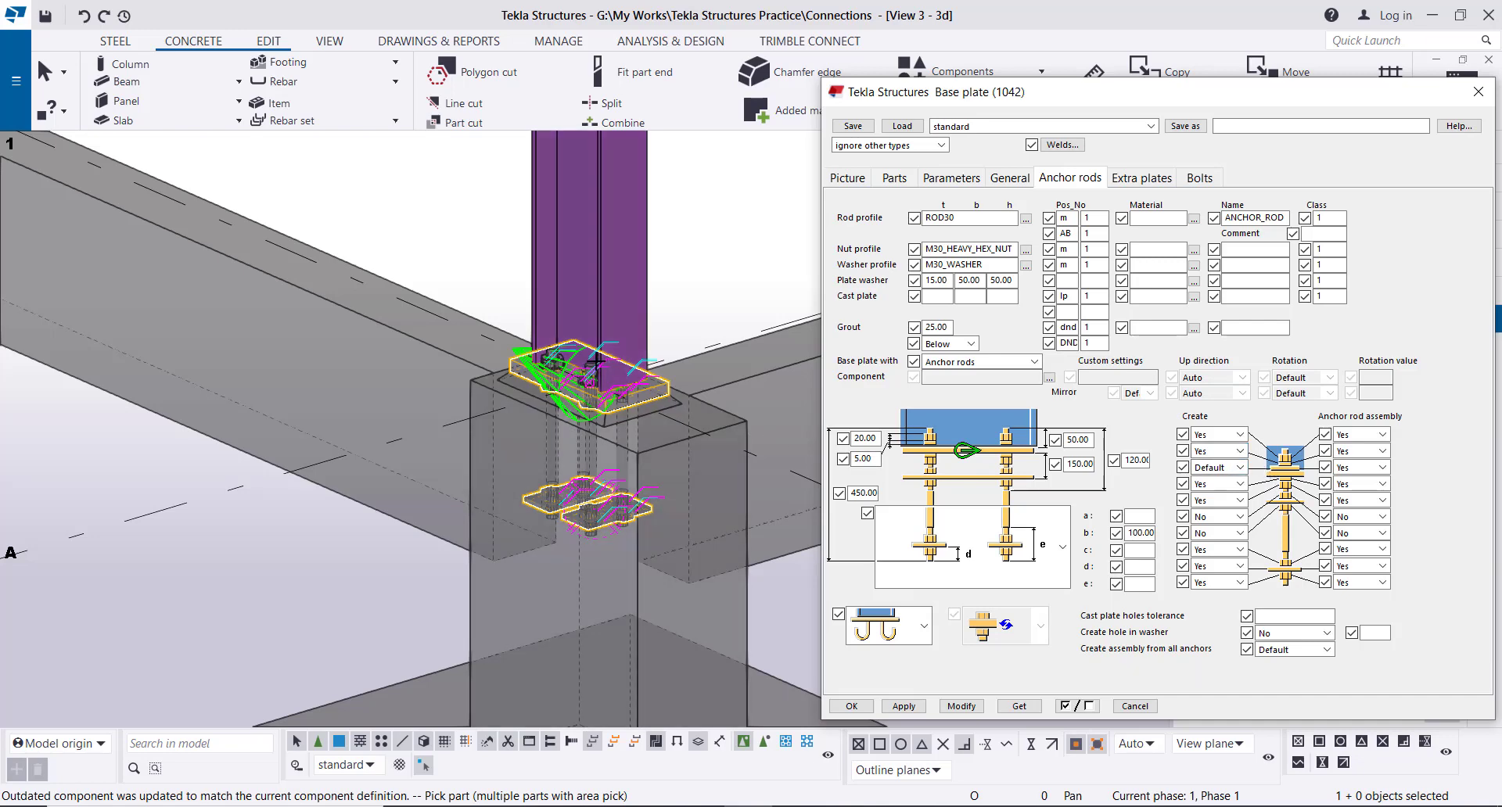
Choose the L-shaped bent anchor rod type in the base plate settings and view the rod position options without changing them.
{"action": "scroll", "coordinate": [596, 362], "scroll_direction": "up", "scroll_amount": 5}
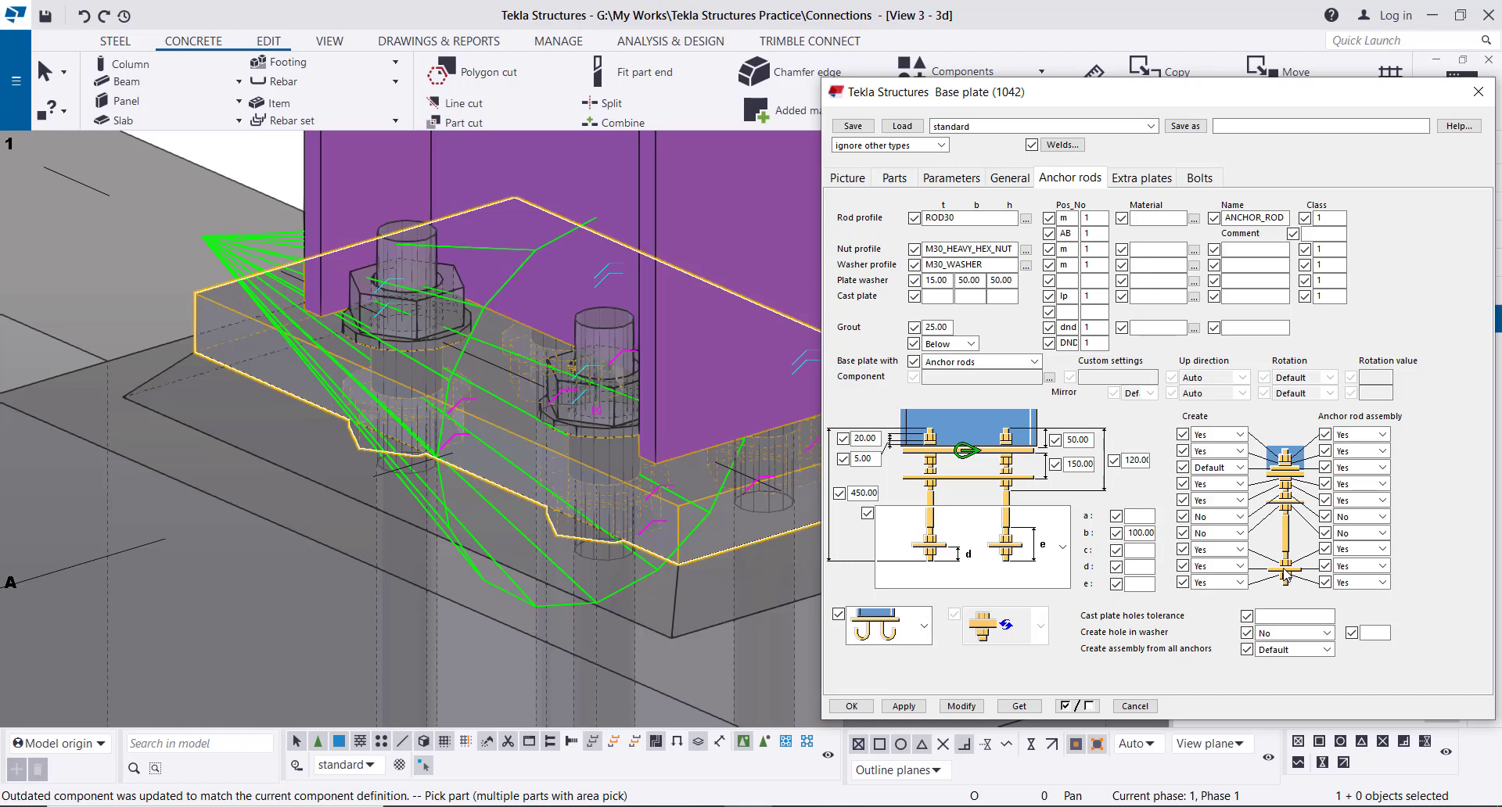
{"action": "scroll", "coordinate": [581, 517], "scroll_direction": "down", "scroll_amount": 3}
{"action": "scroll", "coordinate": [580, 518], "scroll_direction": "up", "scroll_amount": 5}
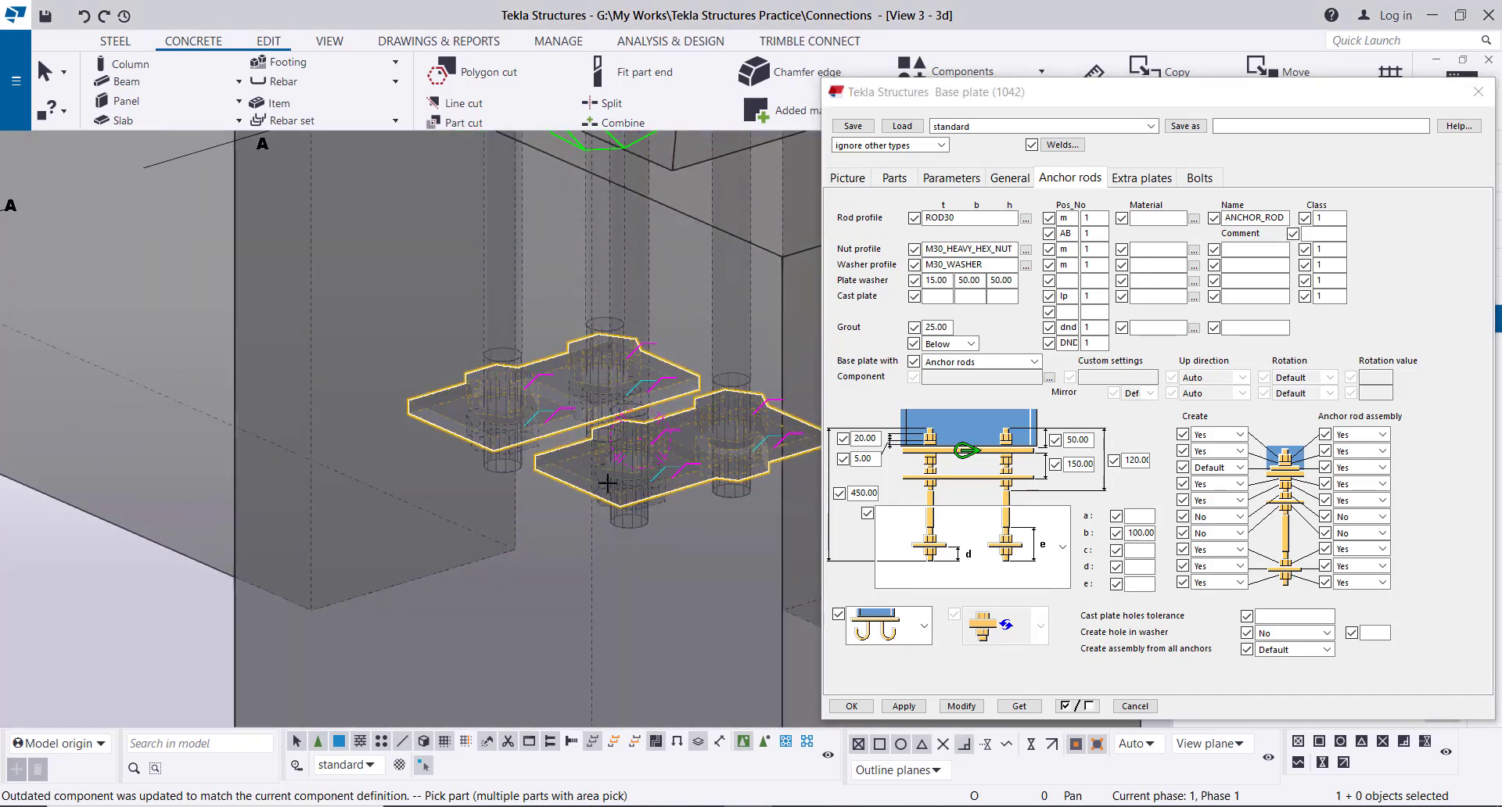
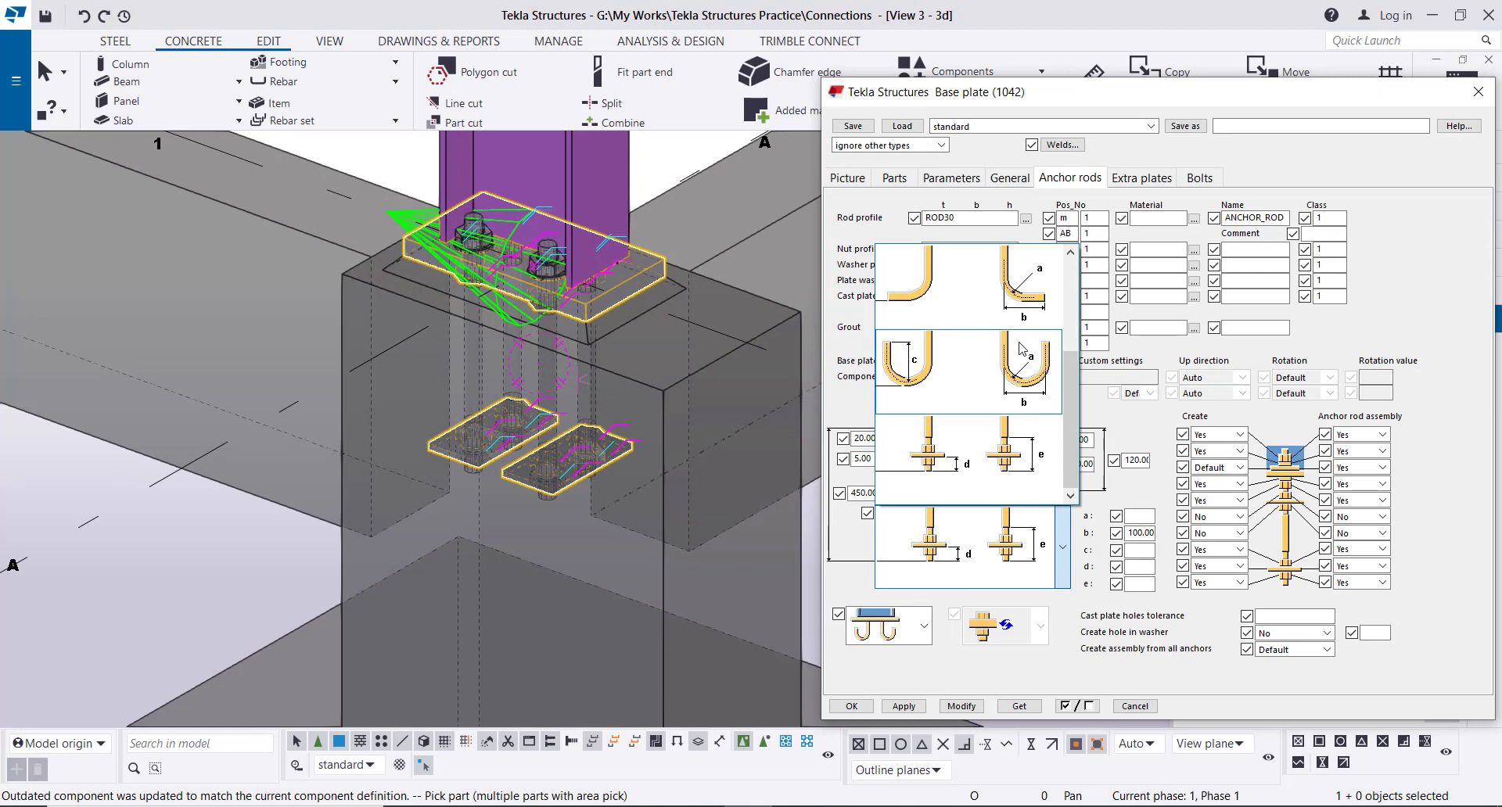
{"action": "left_click", "coordinate": [1014, 293]}
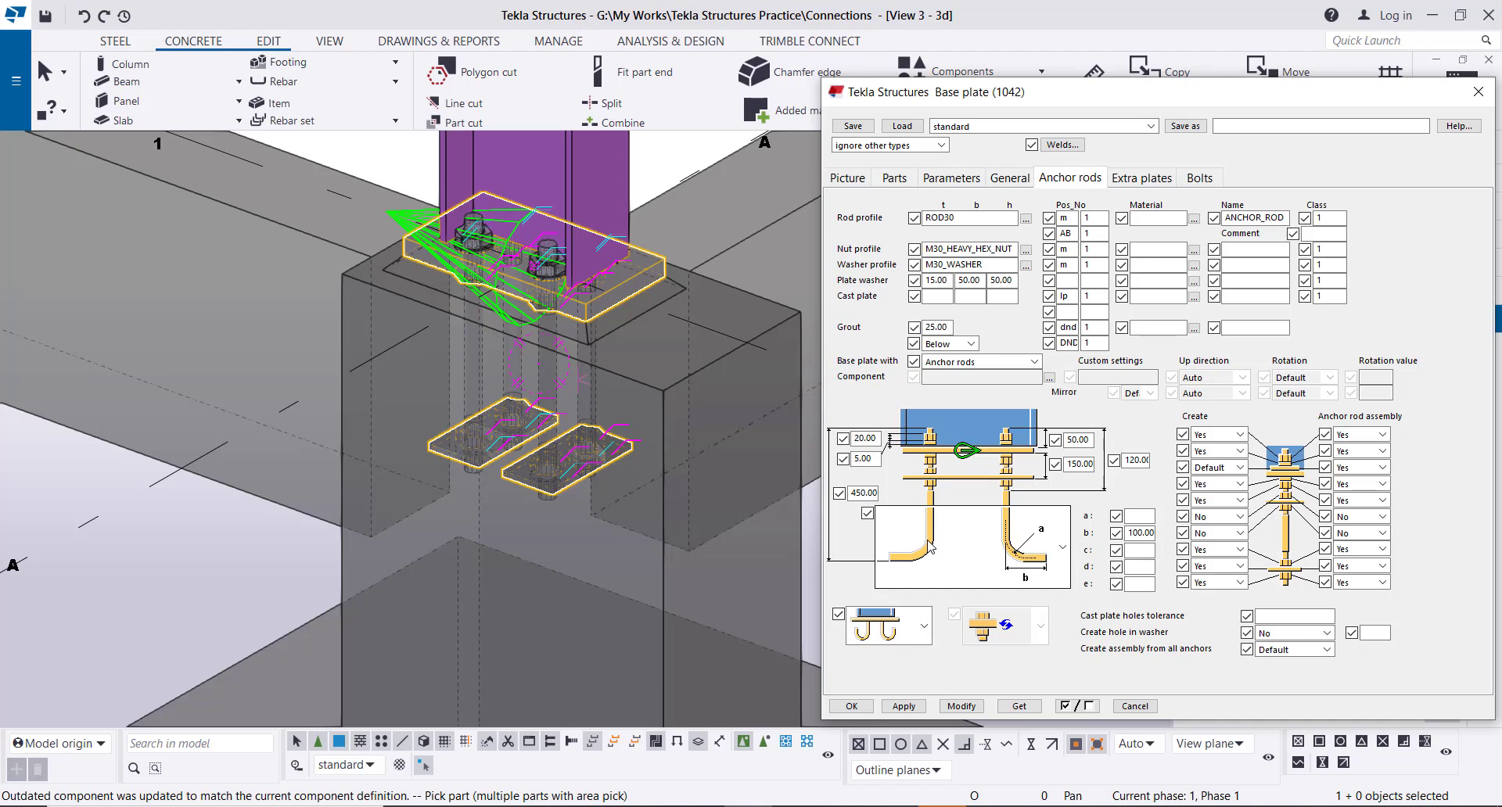
{"action": "left_click", "coordinate": [923, 626]}
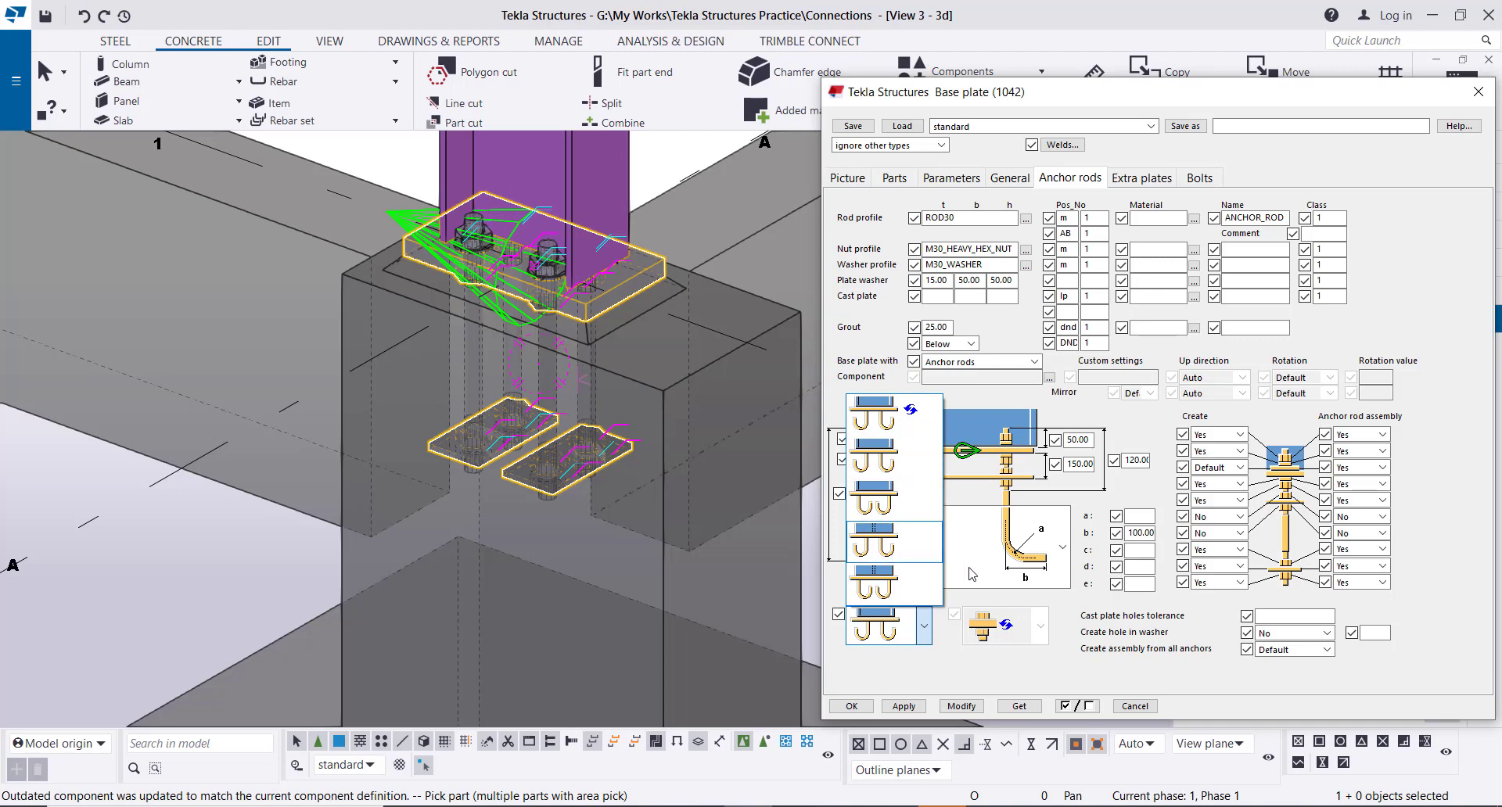
{"action": "left_click", "coordinate": [1061, 678]}
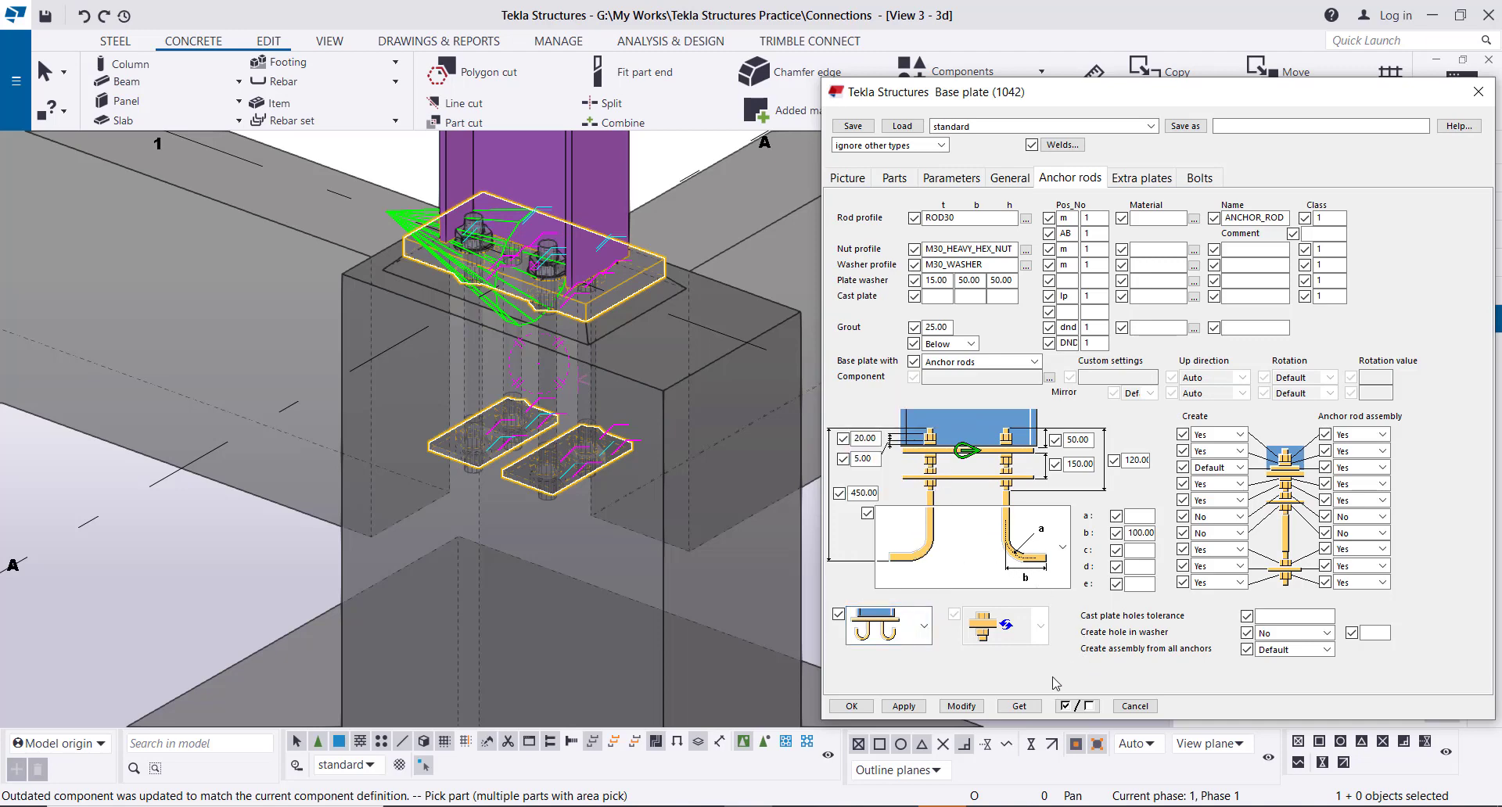
Update the base plate with the L-shaped bent rods, turn their hooks inward and apply the change.
{"action": "left_click", "coordinate": [962, 706]}
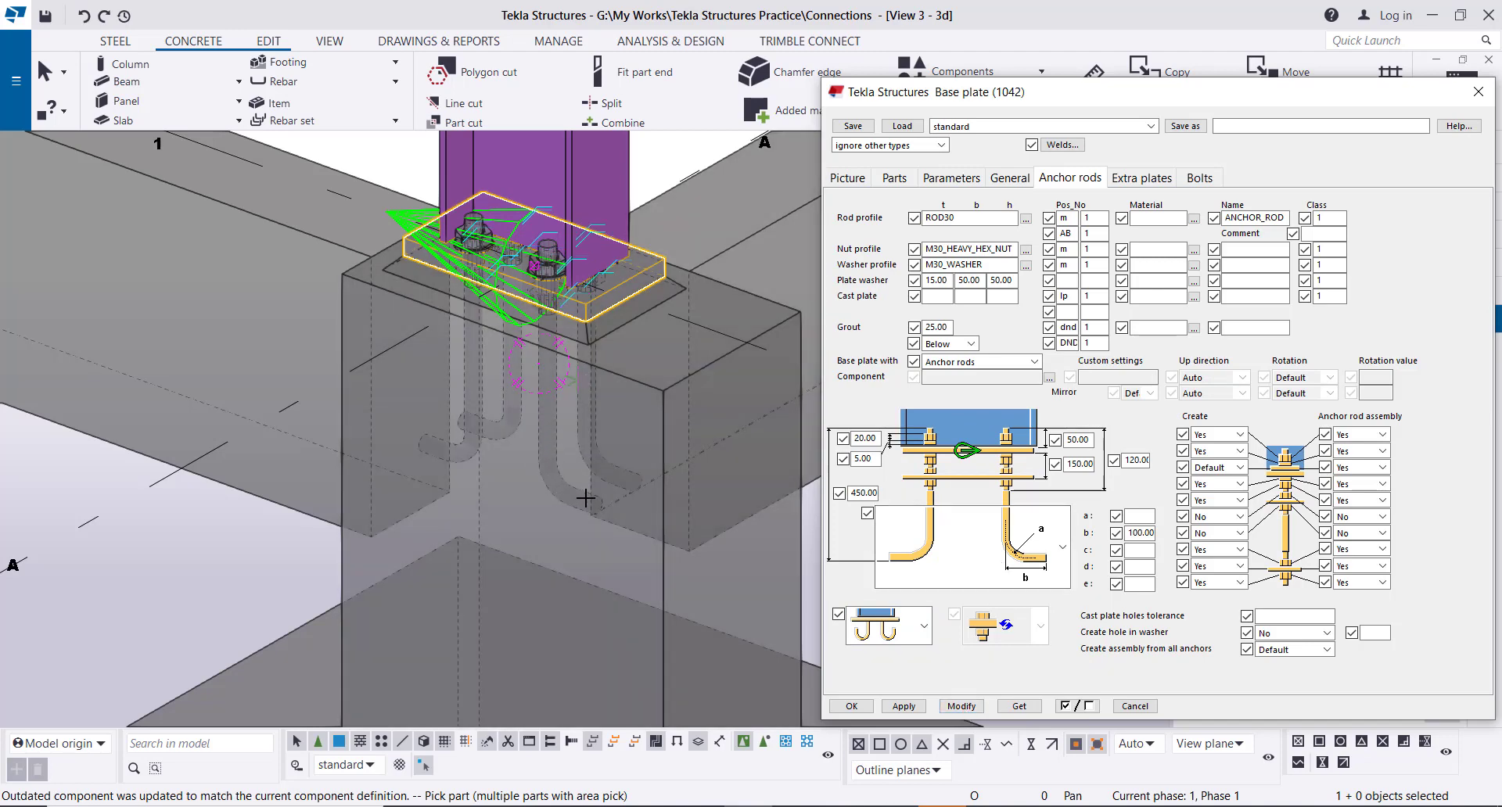
{"action": "left_click", "coordinate": [923, 624]}
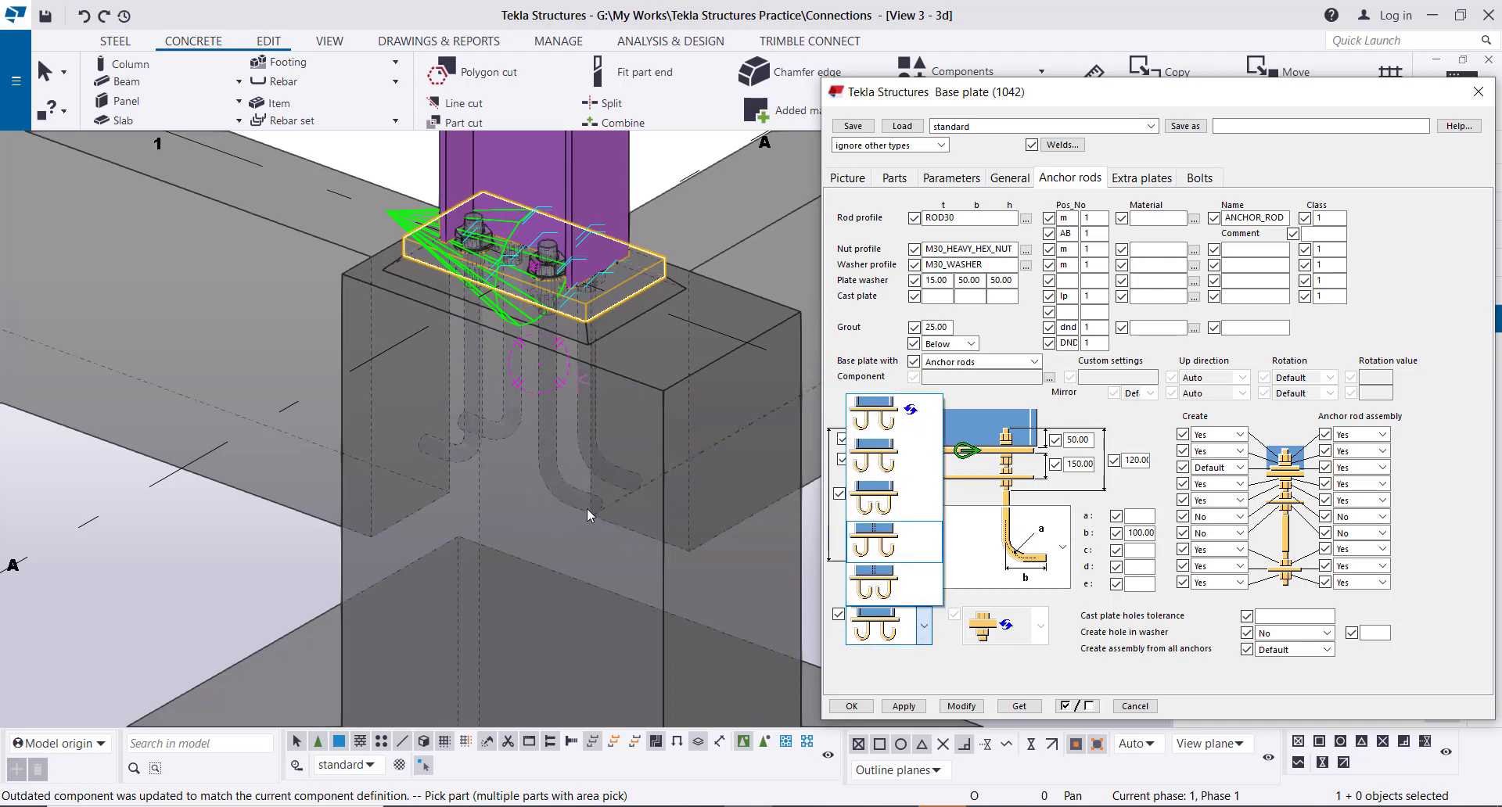
{"action": "left_click", "coordinate": [907, 500]}
{"action": "left_click", "coordinate": [959, 706]}
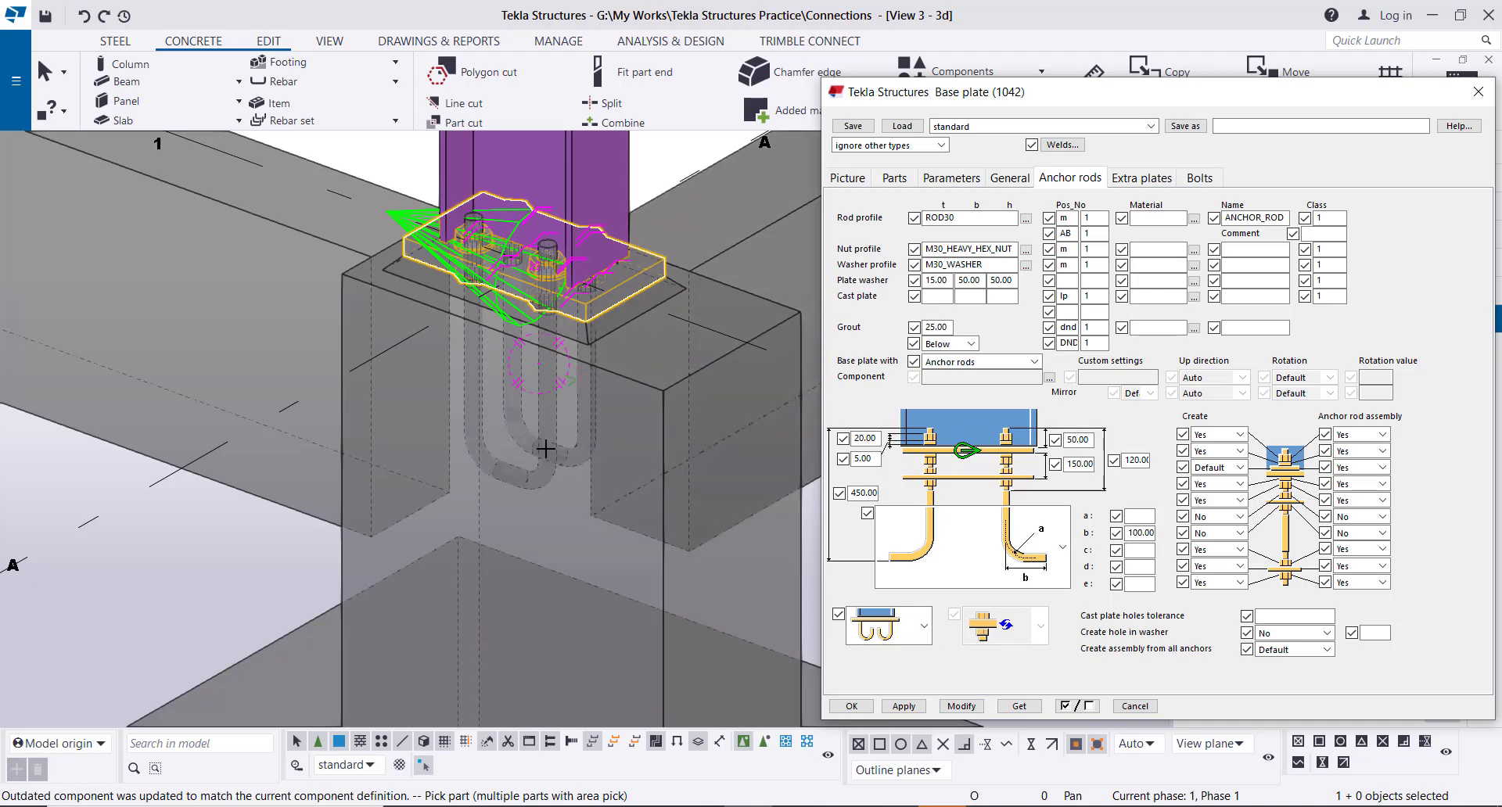
Try the fifth and fourth anchor rod hook orientation options, updating the base plate after each choice.
{"action": "left_click", "coordinate": [923, 625]}
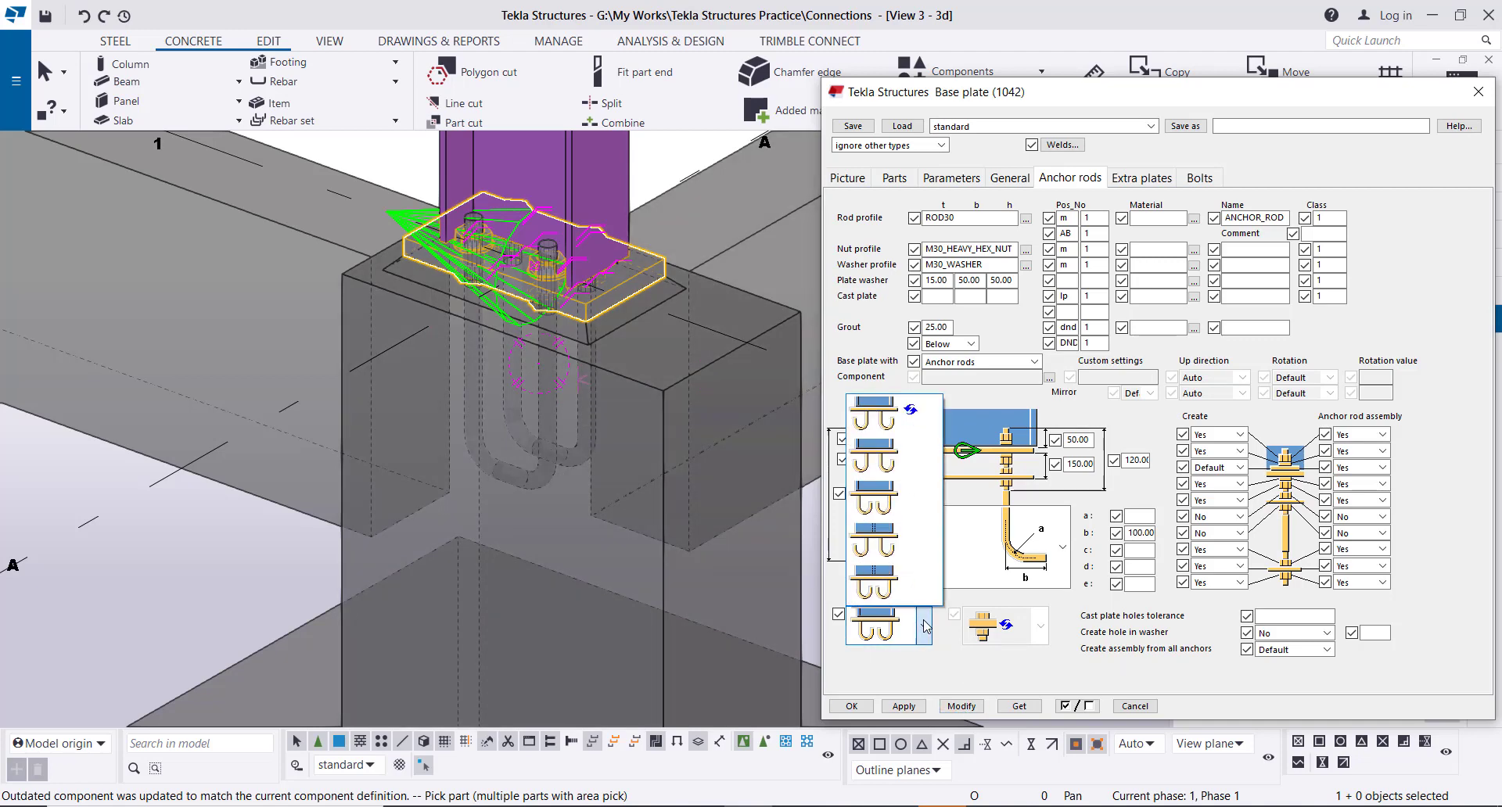
{"action": "left_click", "coordinate": [876, 583]}
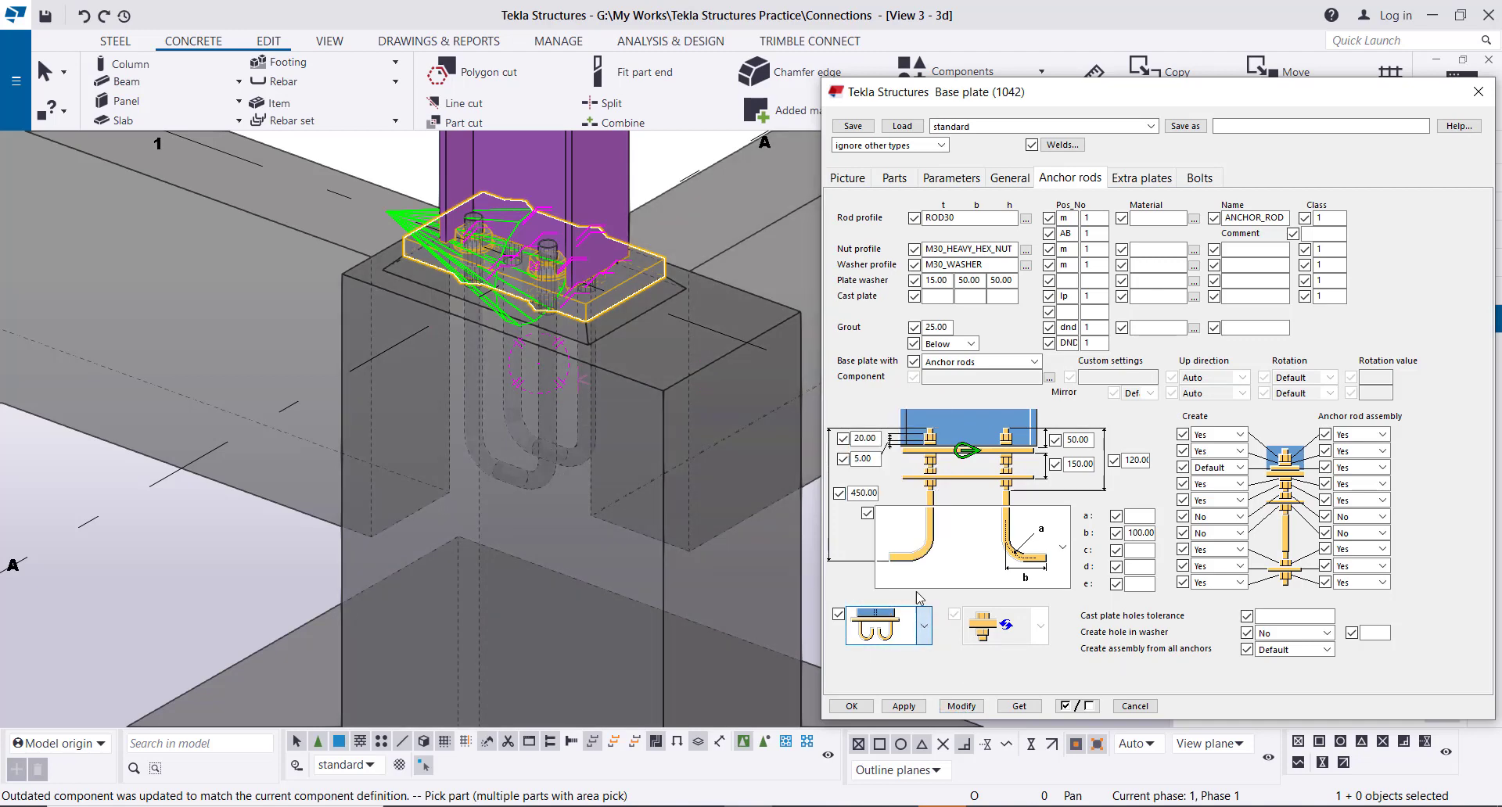
{"action": "left_click", "coordinate": [971, 704]}
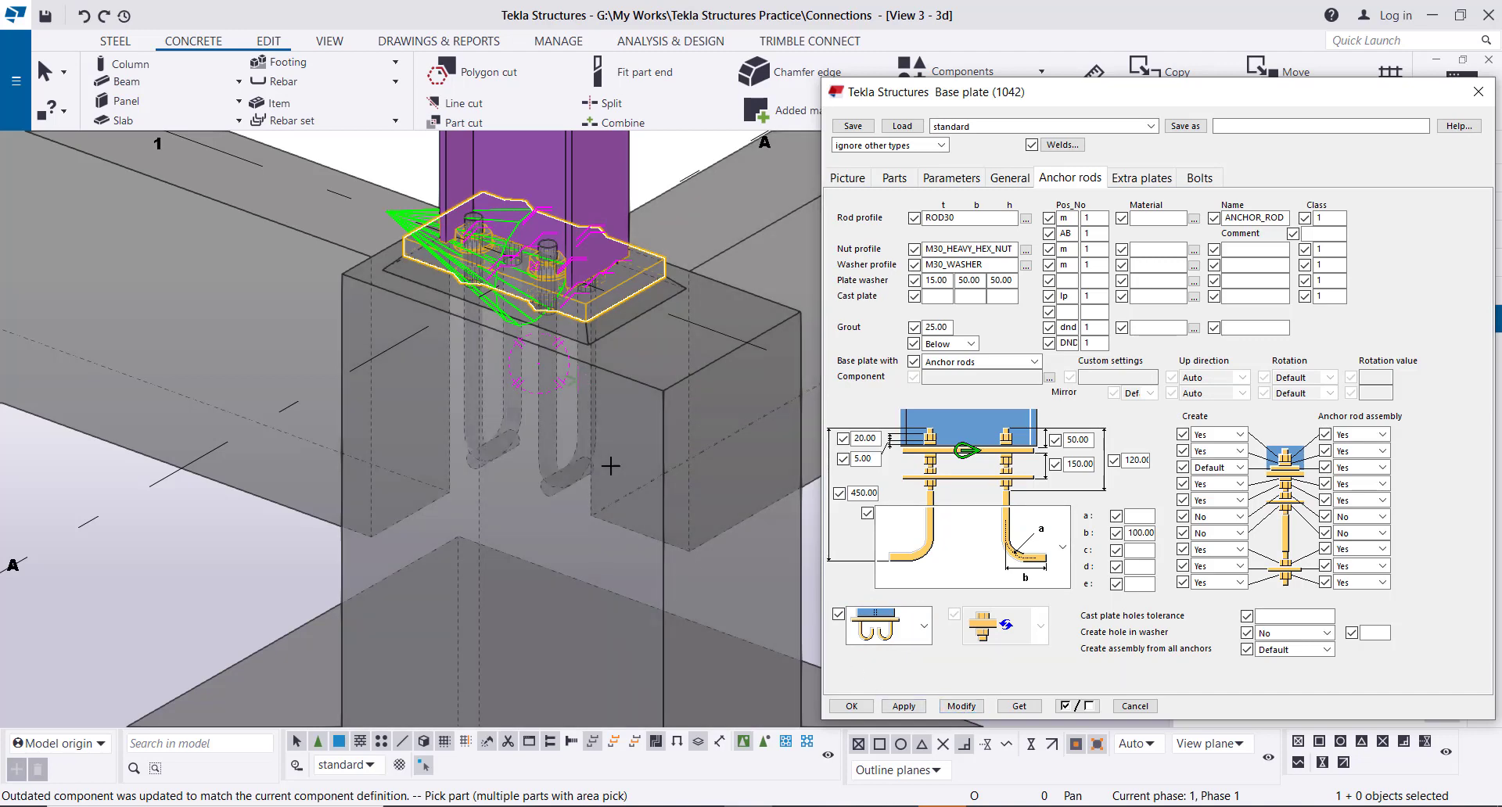
{"action": "left_click", "coordinate": [925, 627]}
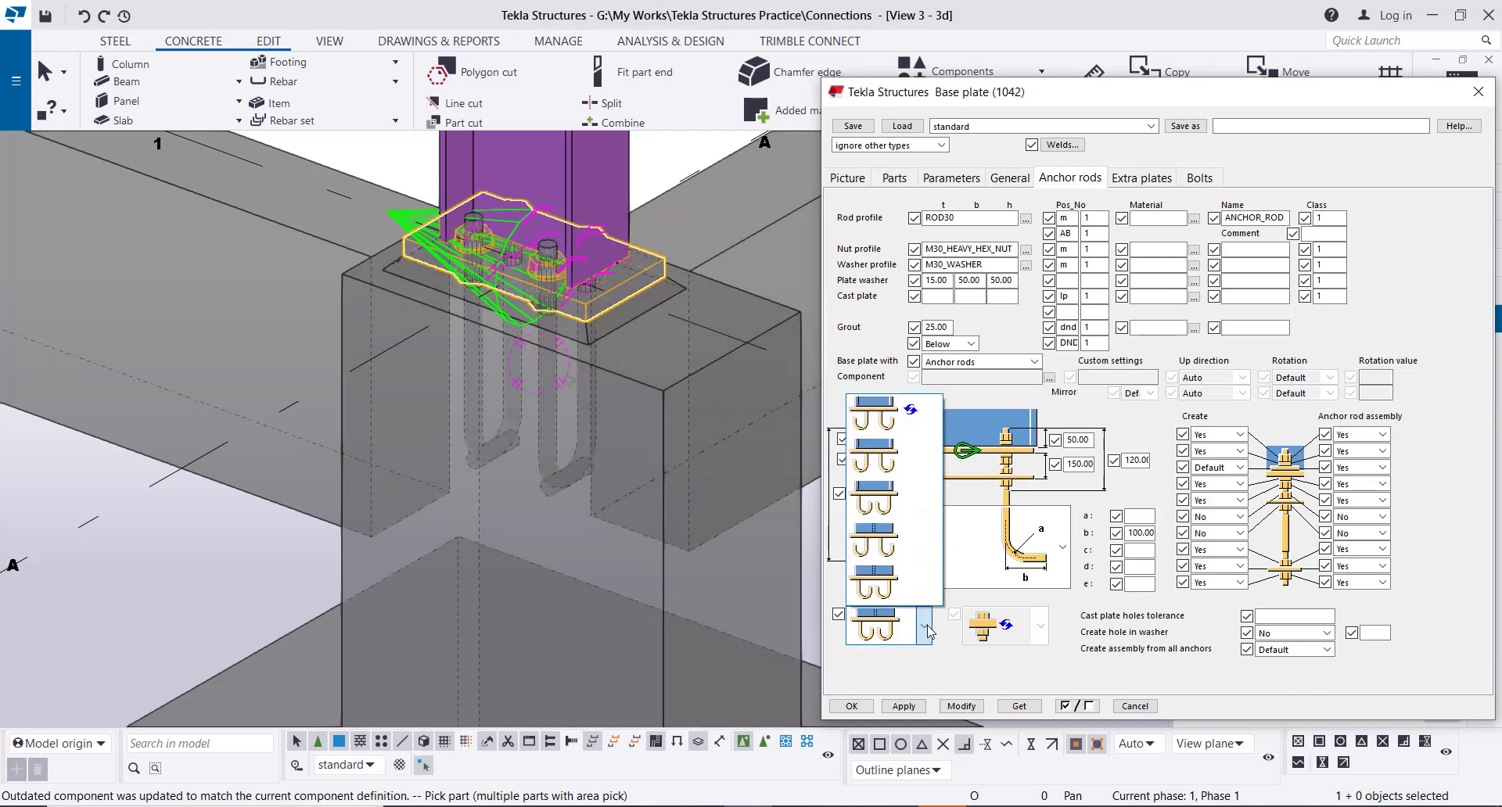
{"action": "left_click", "coordinate": [891, 552]}
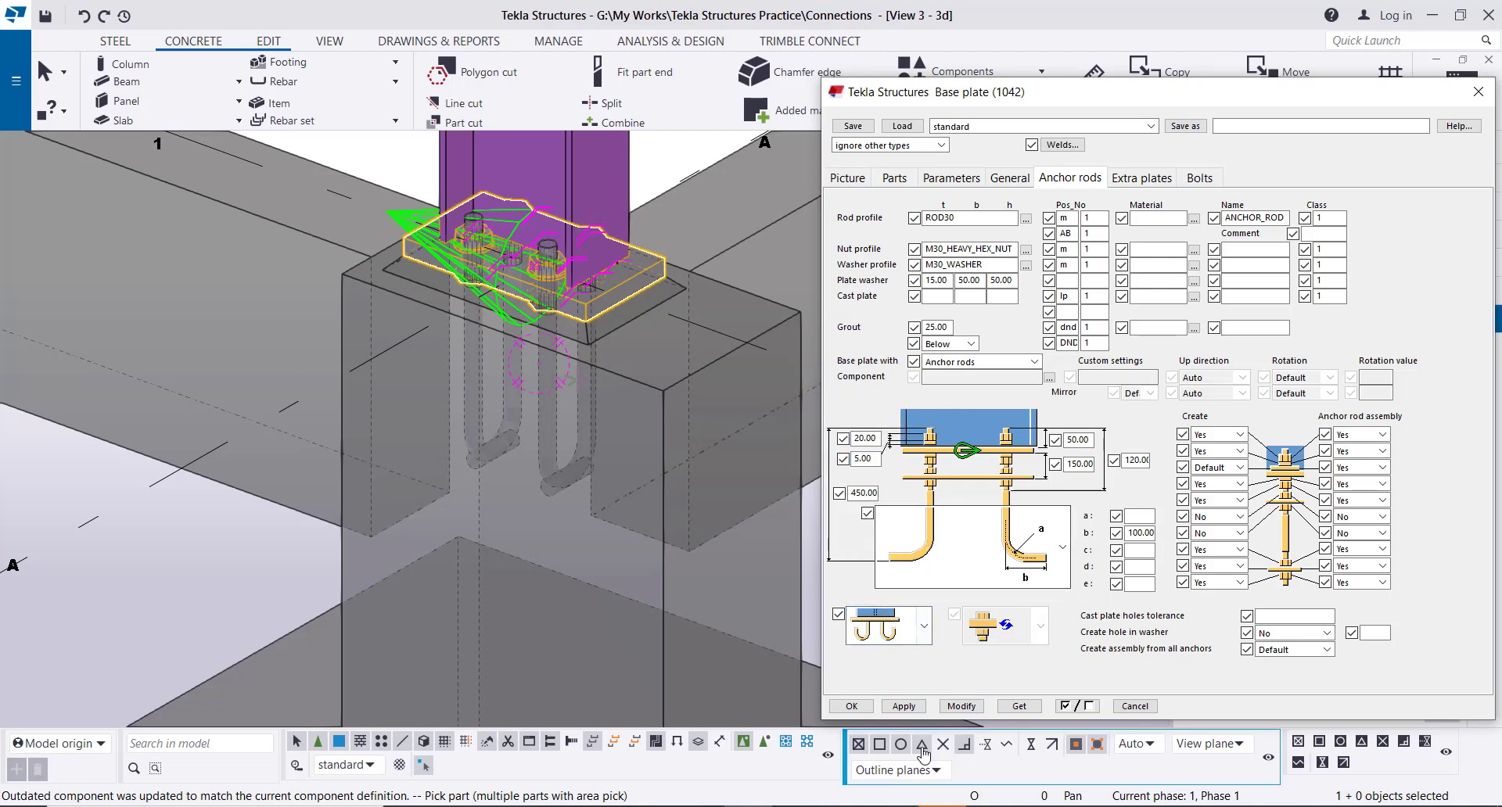
{"action": "left_click", "coordinate": [942, 706]}
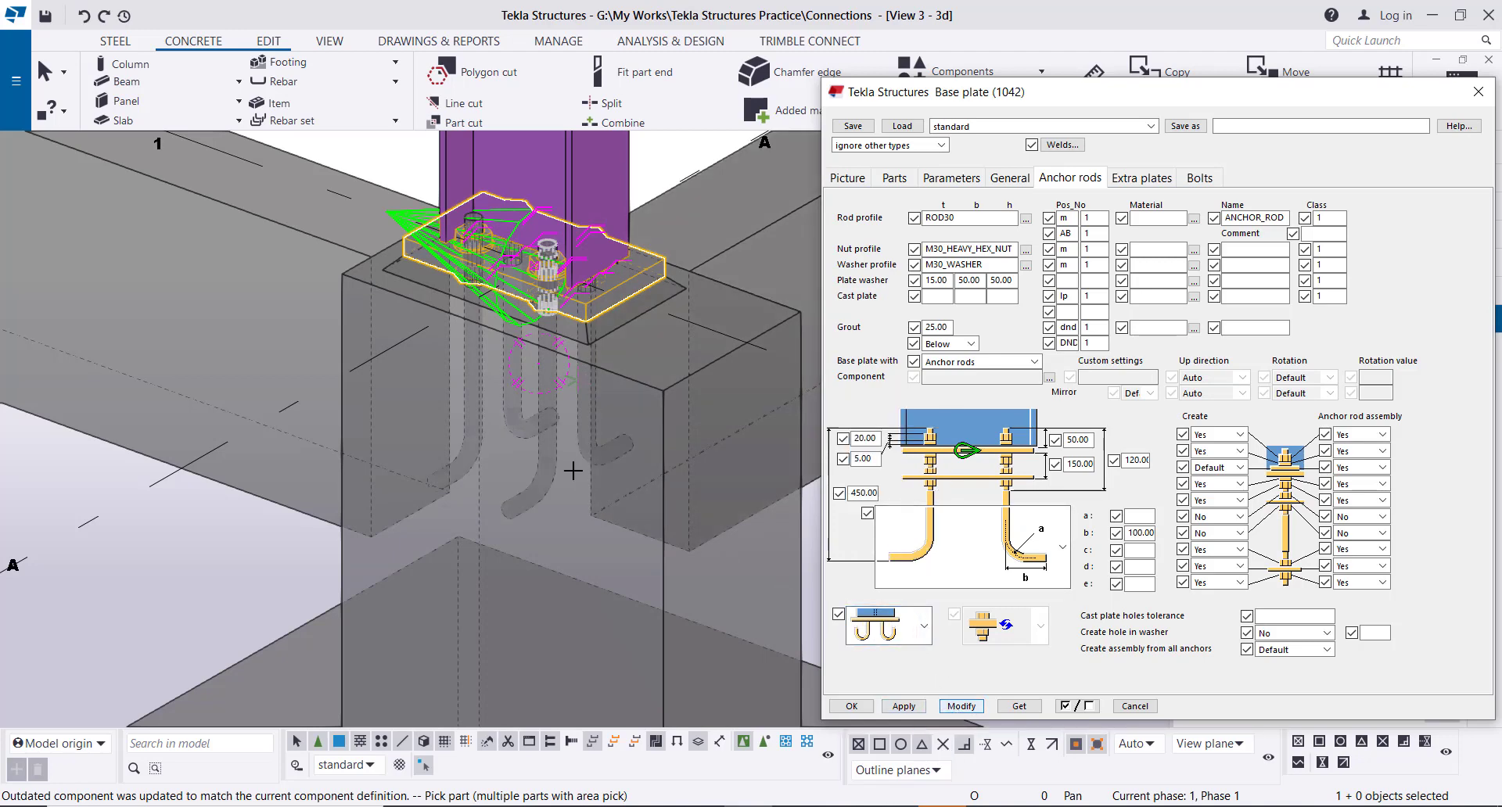
Choose the second hook orientation option for the bent anchor rods and update the base plate.
{"action": "left_click", "coordinate": [924, 626]}
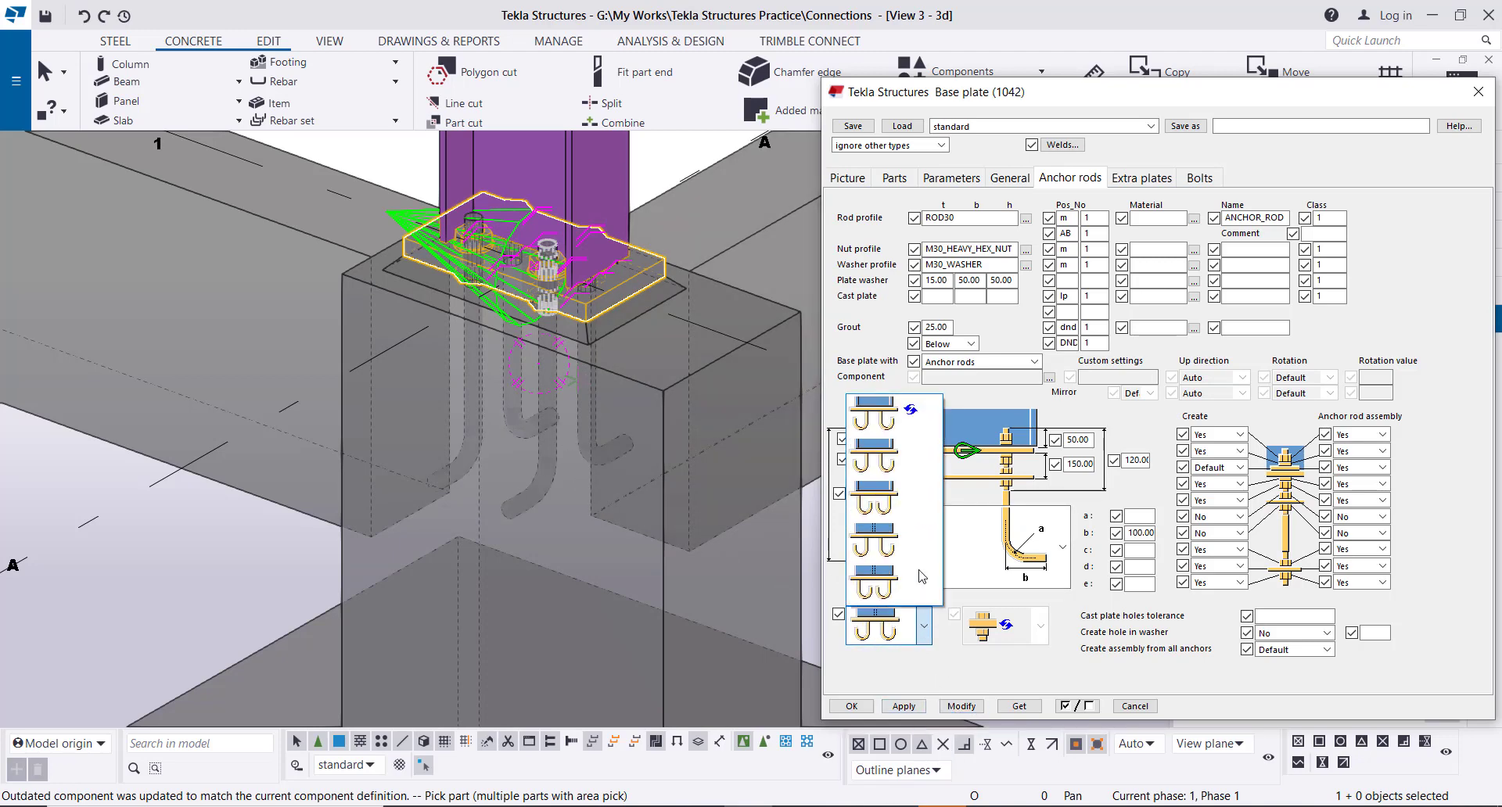
{"action": "left_click", "coordinate": [888, 452]}
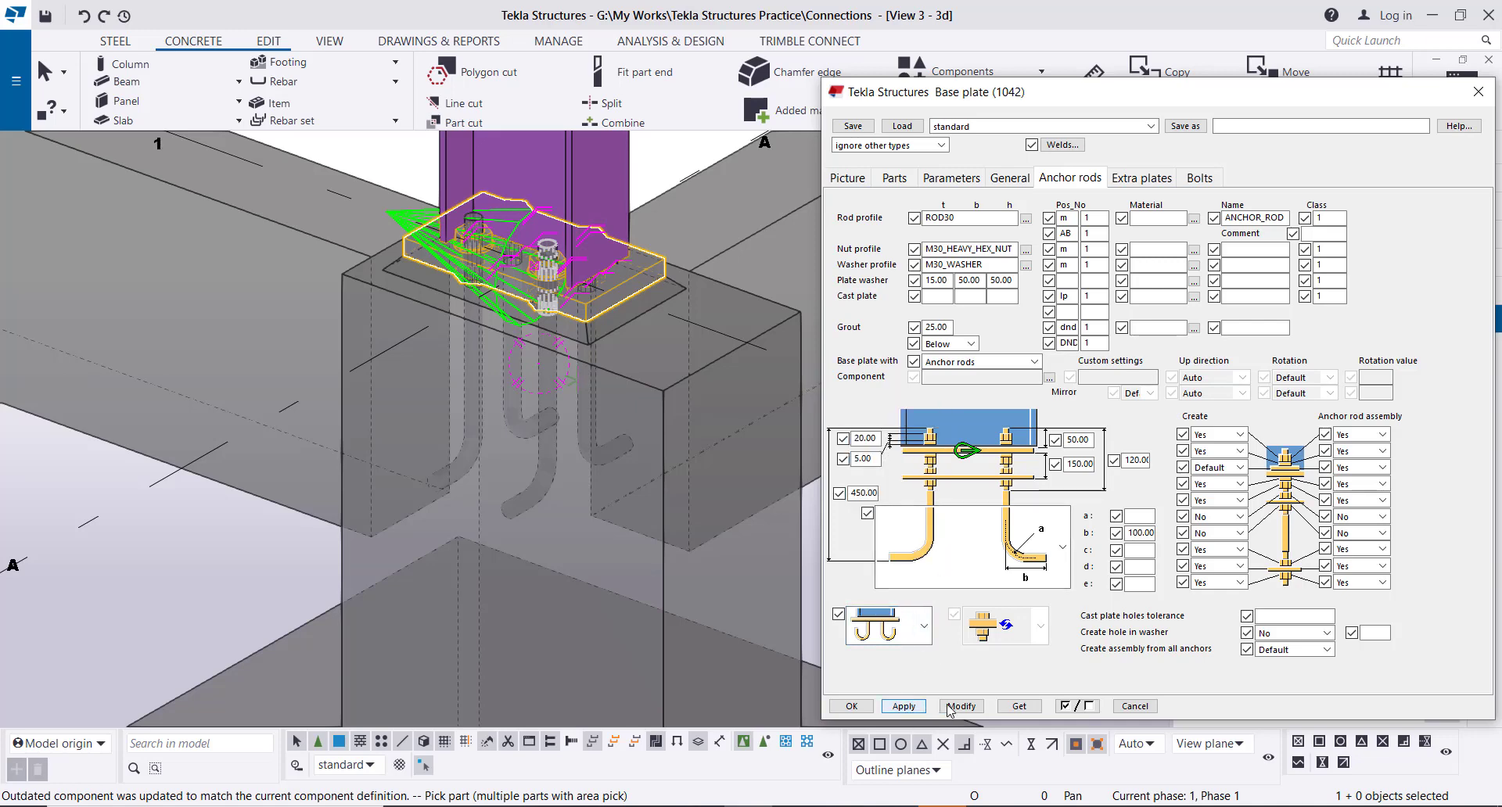
{"action": "left_click", "coordinate": [951, 706]}
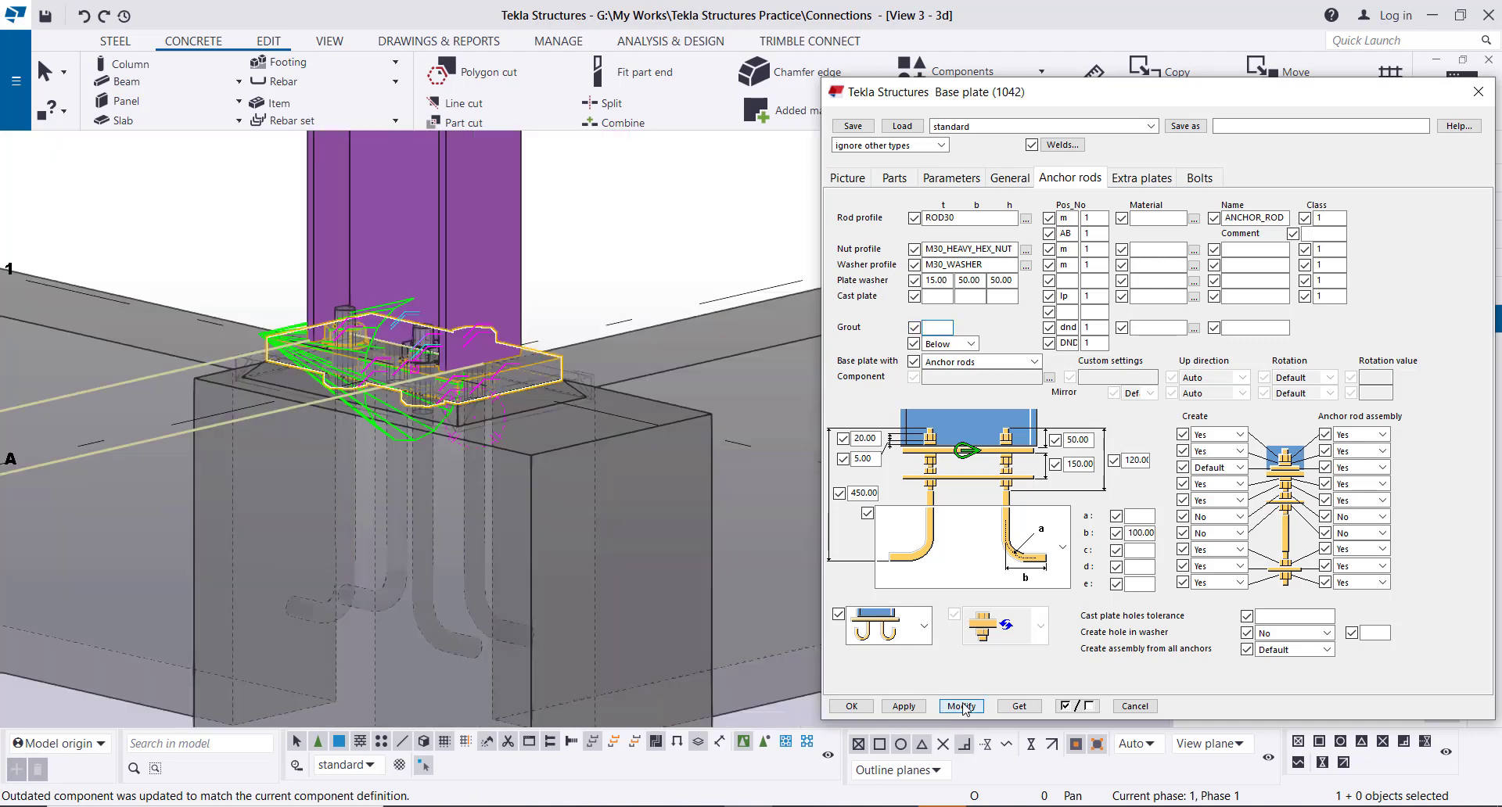
Update the base plate with an empty grout thickness, then set the grout thickness to 40 mm and update it again.
{"action": "left_click", "coordinate": [961, 705]}
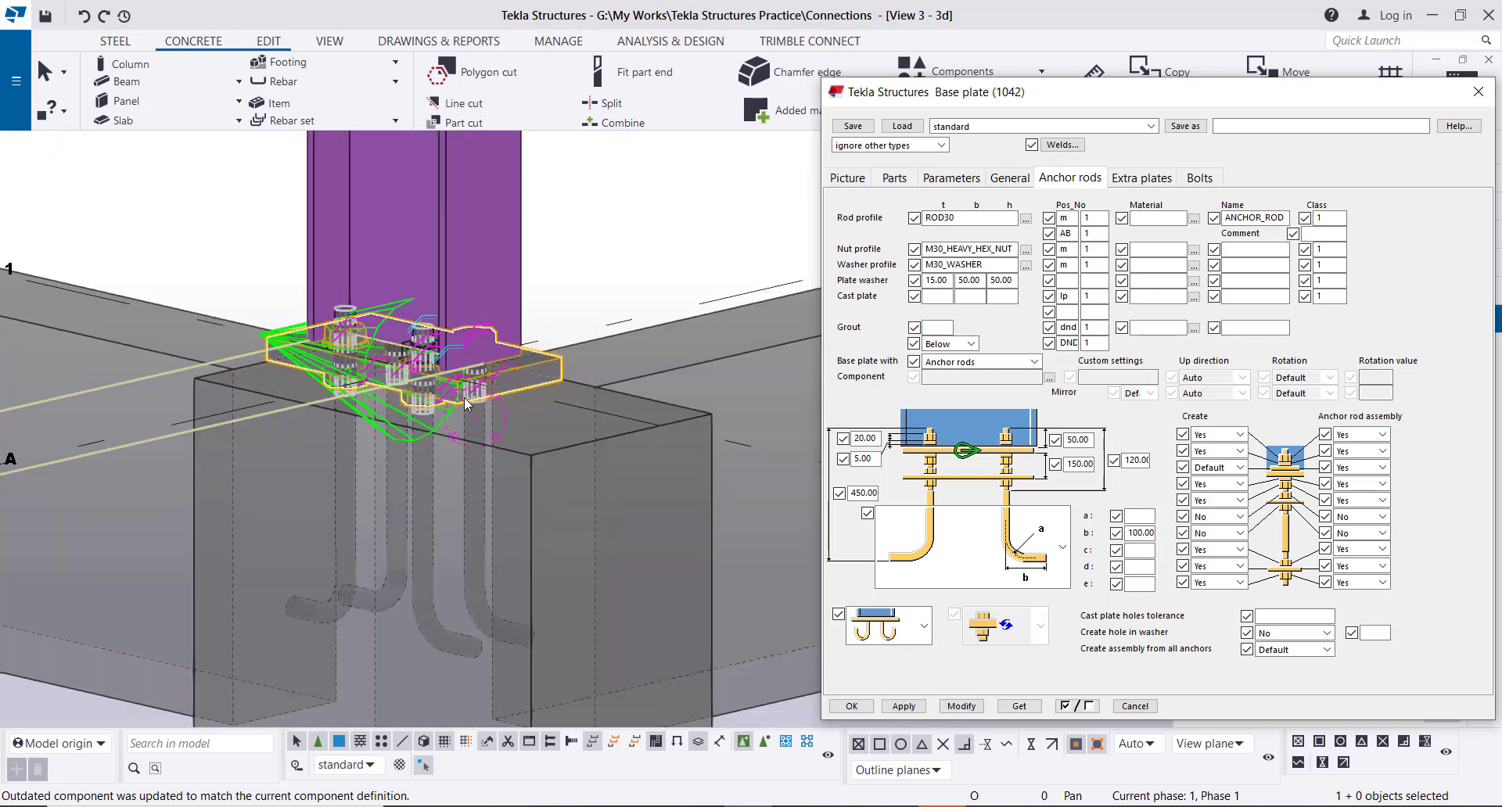
{"action": "middle_click_drag", "start_coordinate": [458, 389], "coordinate": [485, 336], "text": "ctrl"}
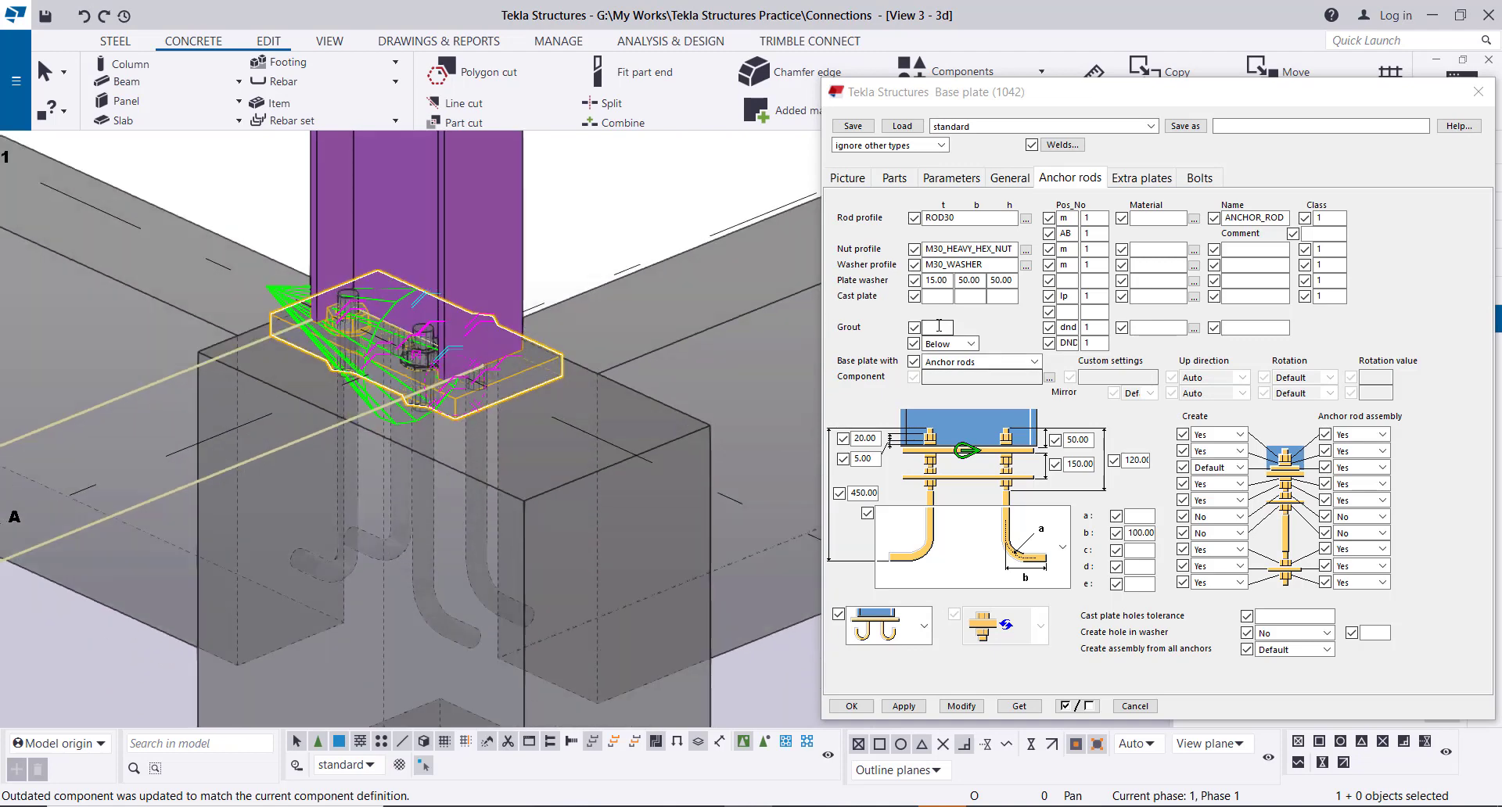
{"action": "left_click", "coordinate": [940, 327]}
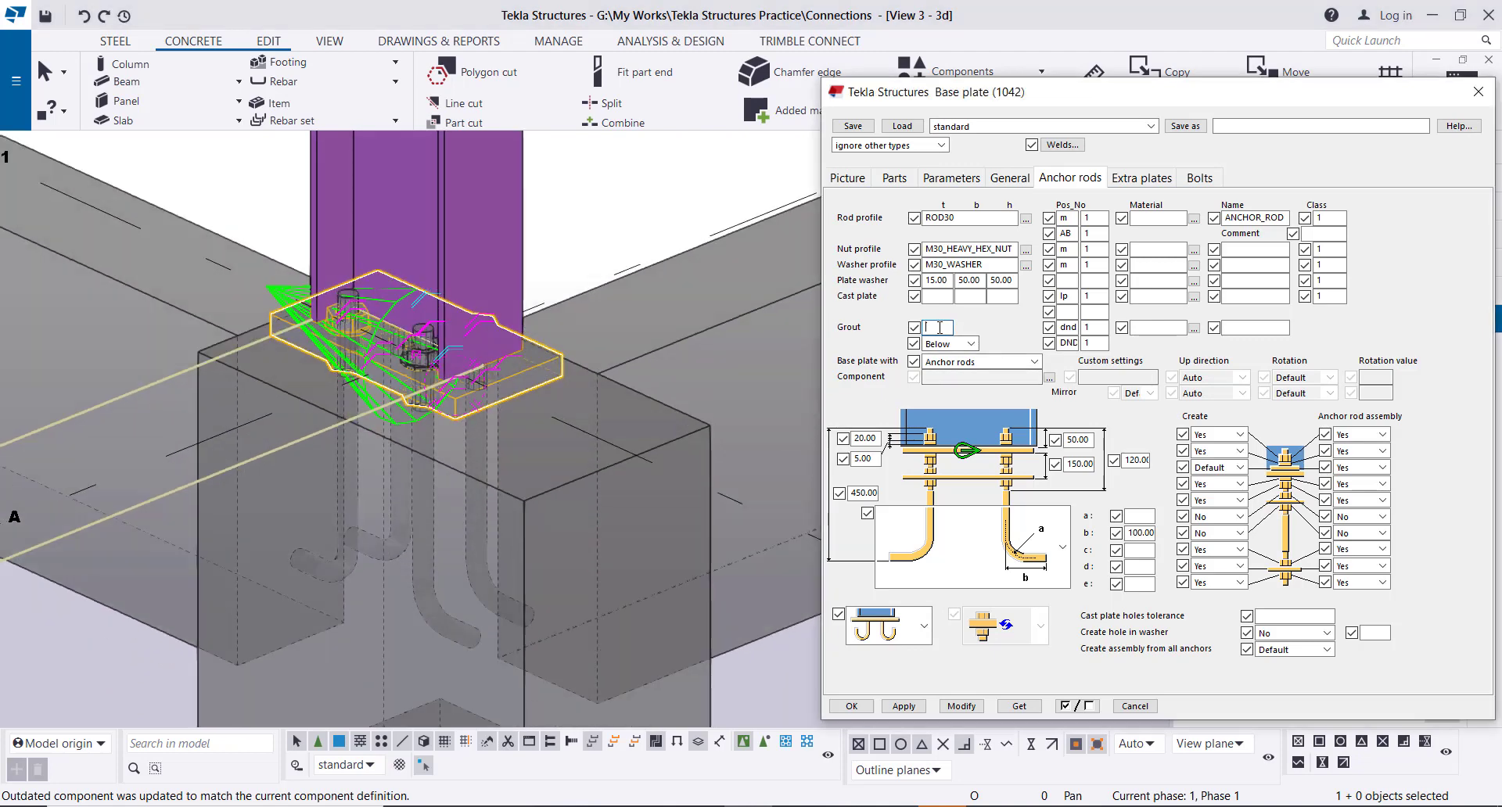
{"action": "type", "text": "40"}
{"action": "left_click", "coordinate": [961, 705]}
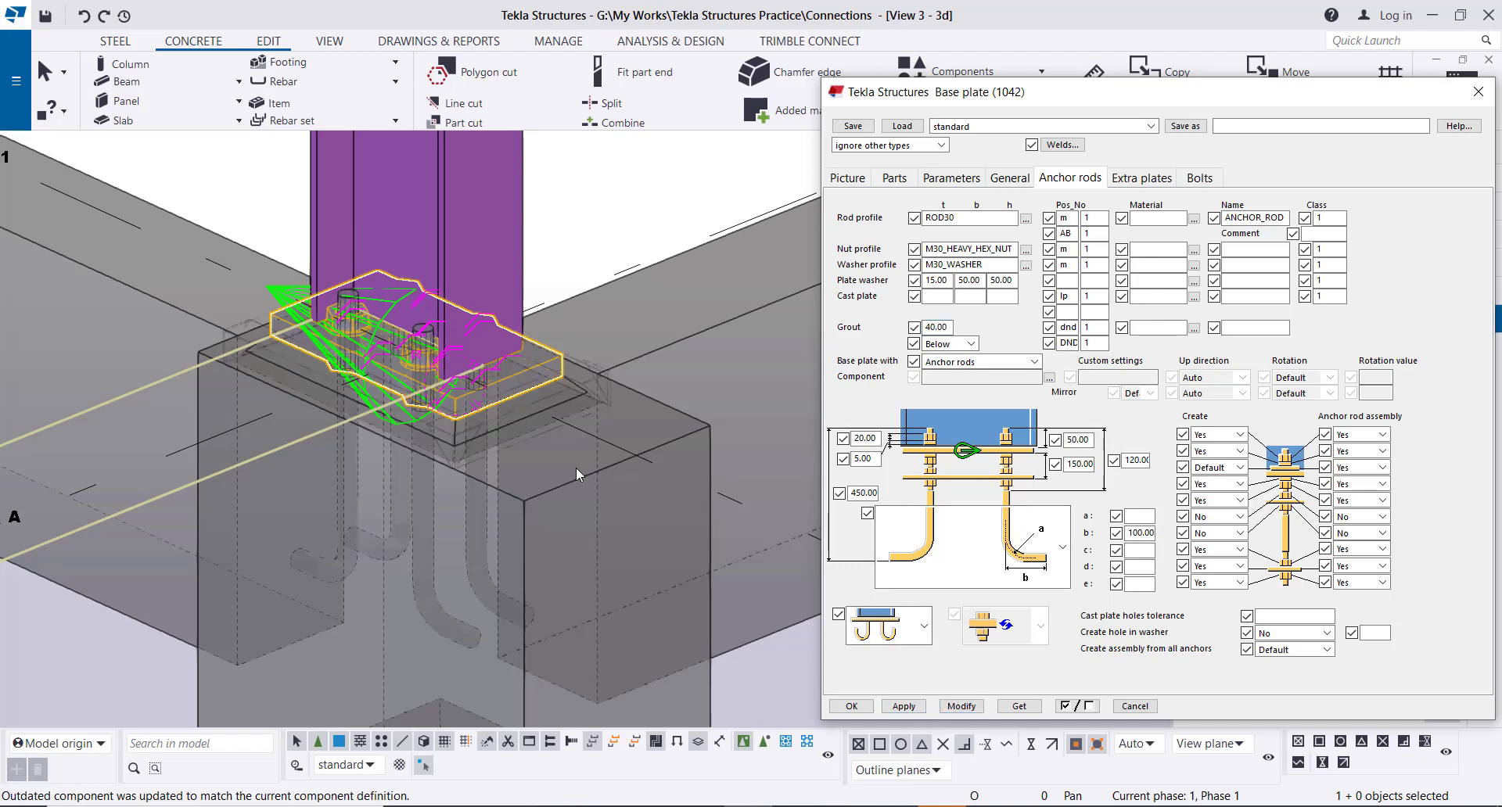
Review the bolt size and bolt standard choices in the base plate's bolt settings without changing them.
{"action": "left_click", "coordinate": [1199, 179]}
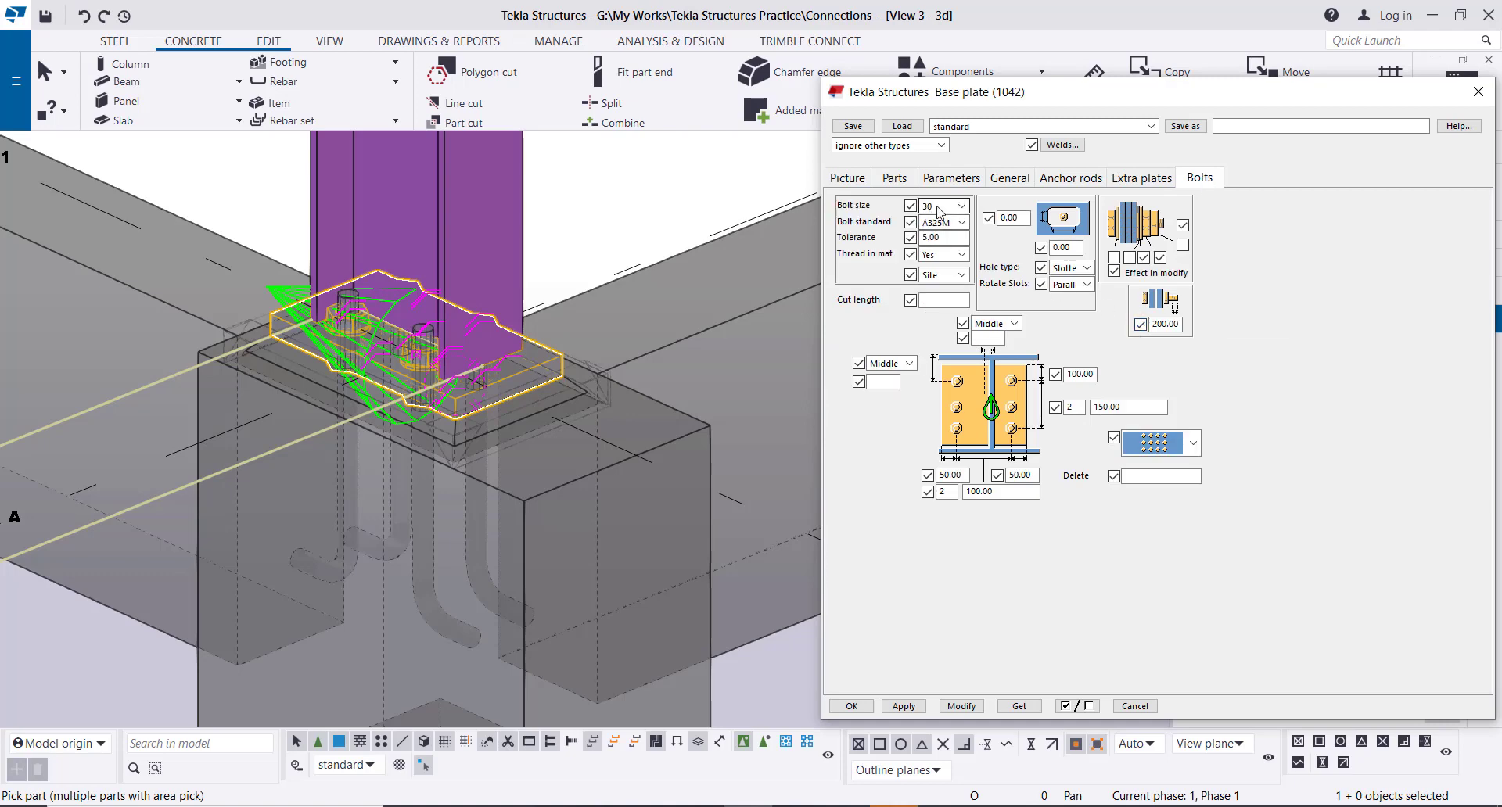
{"action": "left_click", "coordinate": [962, 206]}
{"action": "left_click", "coordinate": [963, 206]}
{"action": "left_click", "coordinate": [961, 222]}
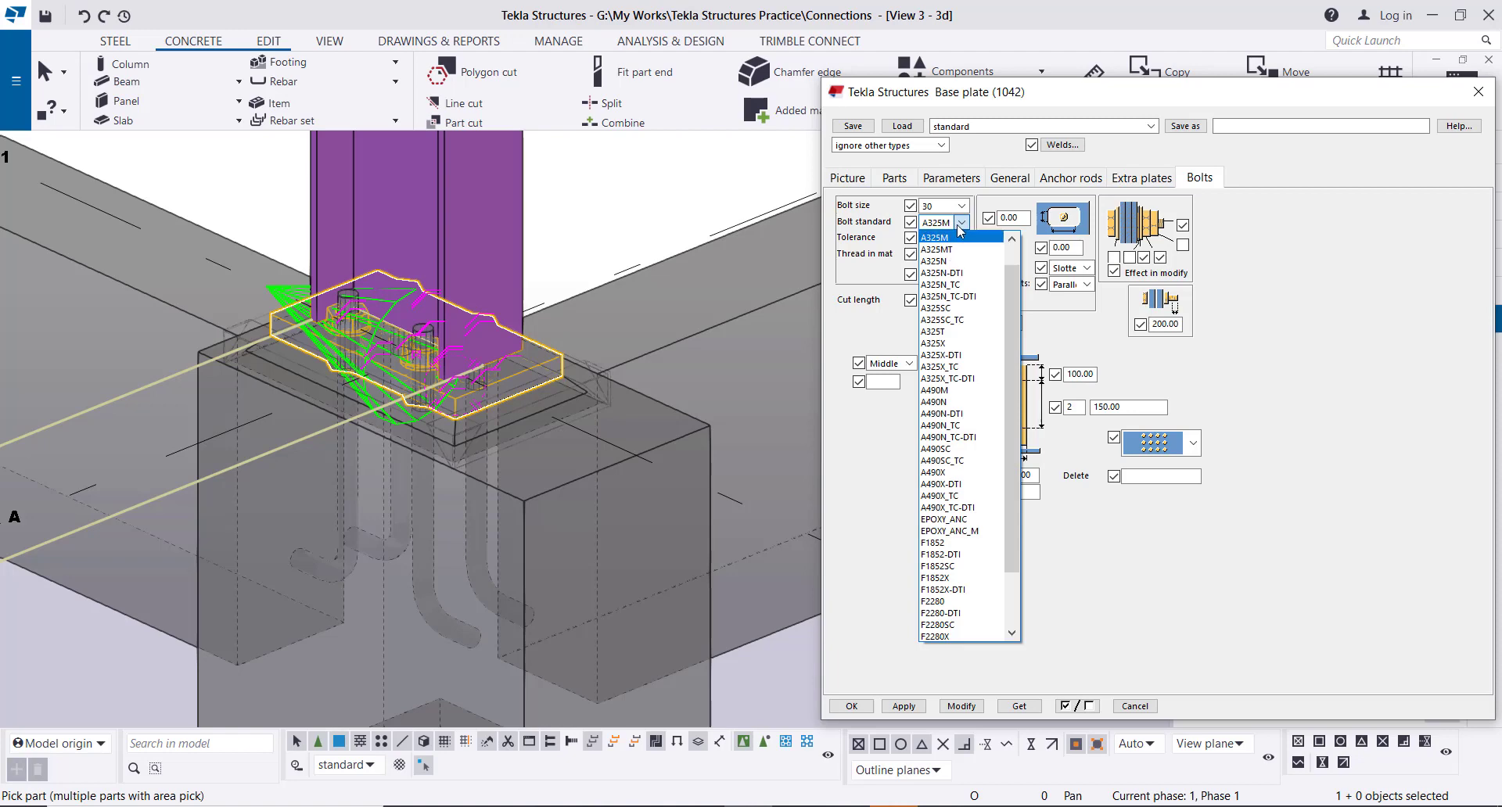
{"action": "left_click", "coordinate": [962, 224]}
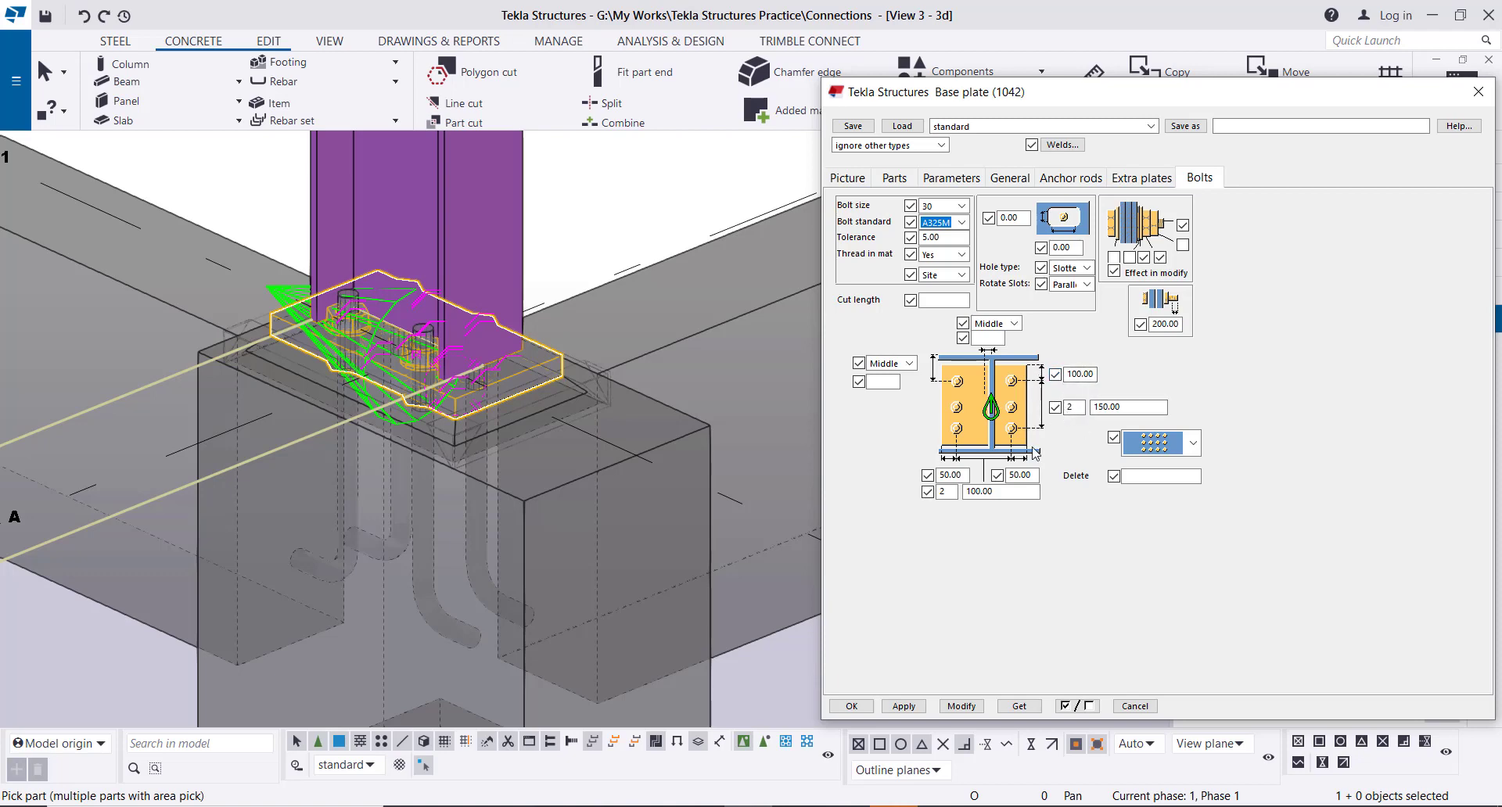
Set the bolt pattern to 3 rows at 75 mm spacing, update the base plate and inspect the anchors.
{"action": "double_click", "coordinate": [1073, 406]}
{"action": "double_click", "coordinate": [1127, 406]}
{"action": "type", "text": "7"}
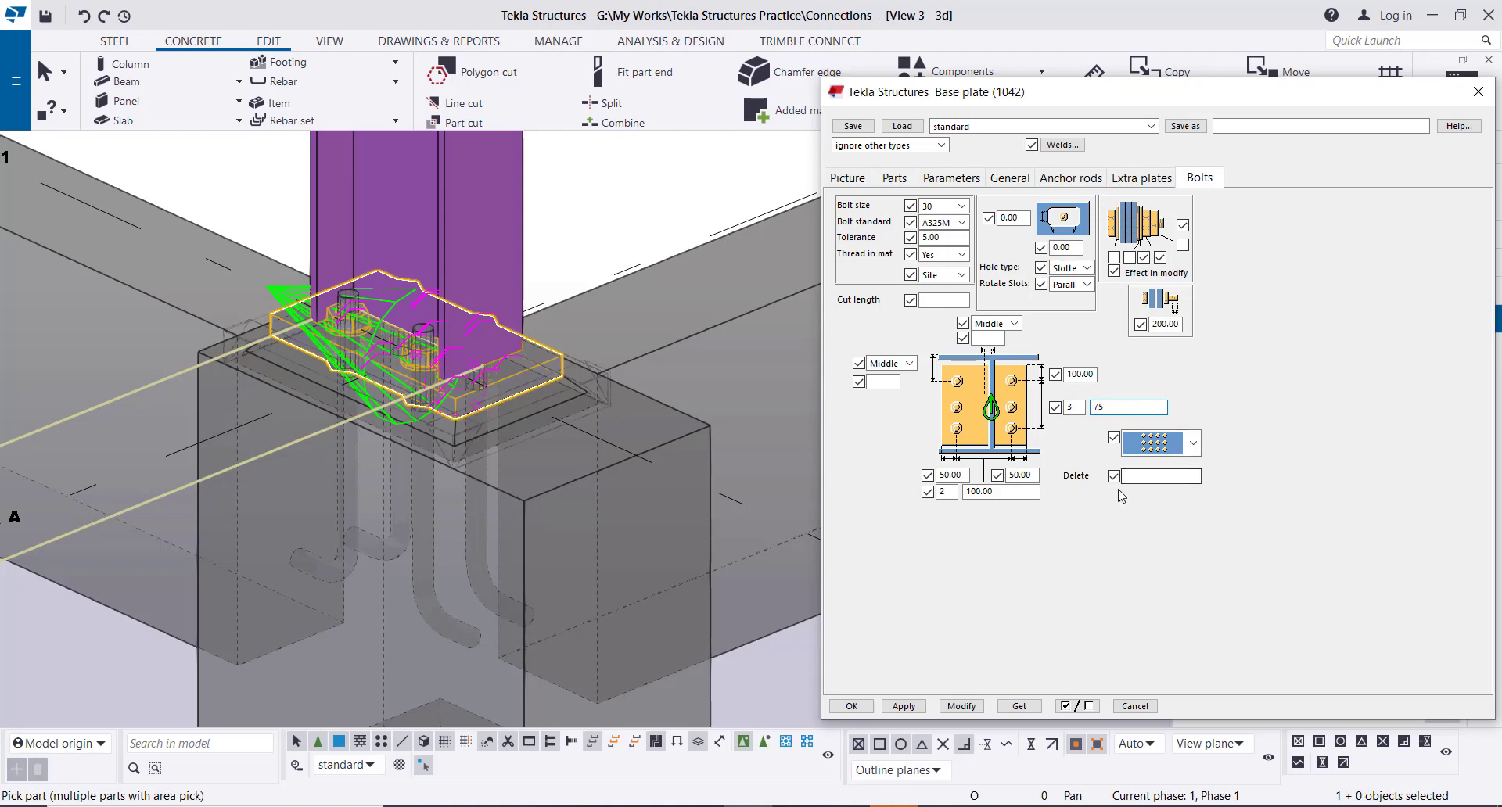
{"action": "type", "text": "5"}
{"action": "left_click", "coordinate": [969, 706]}
{"action": "scroll", "coordinate": [354, 323], "scroll_direction": "up", "scroll_amount": 8}
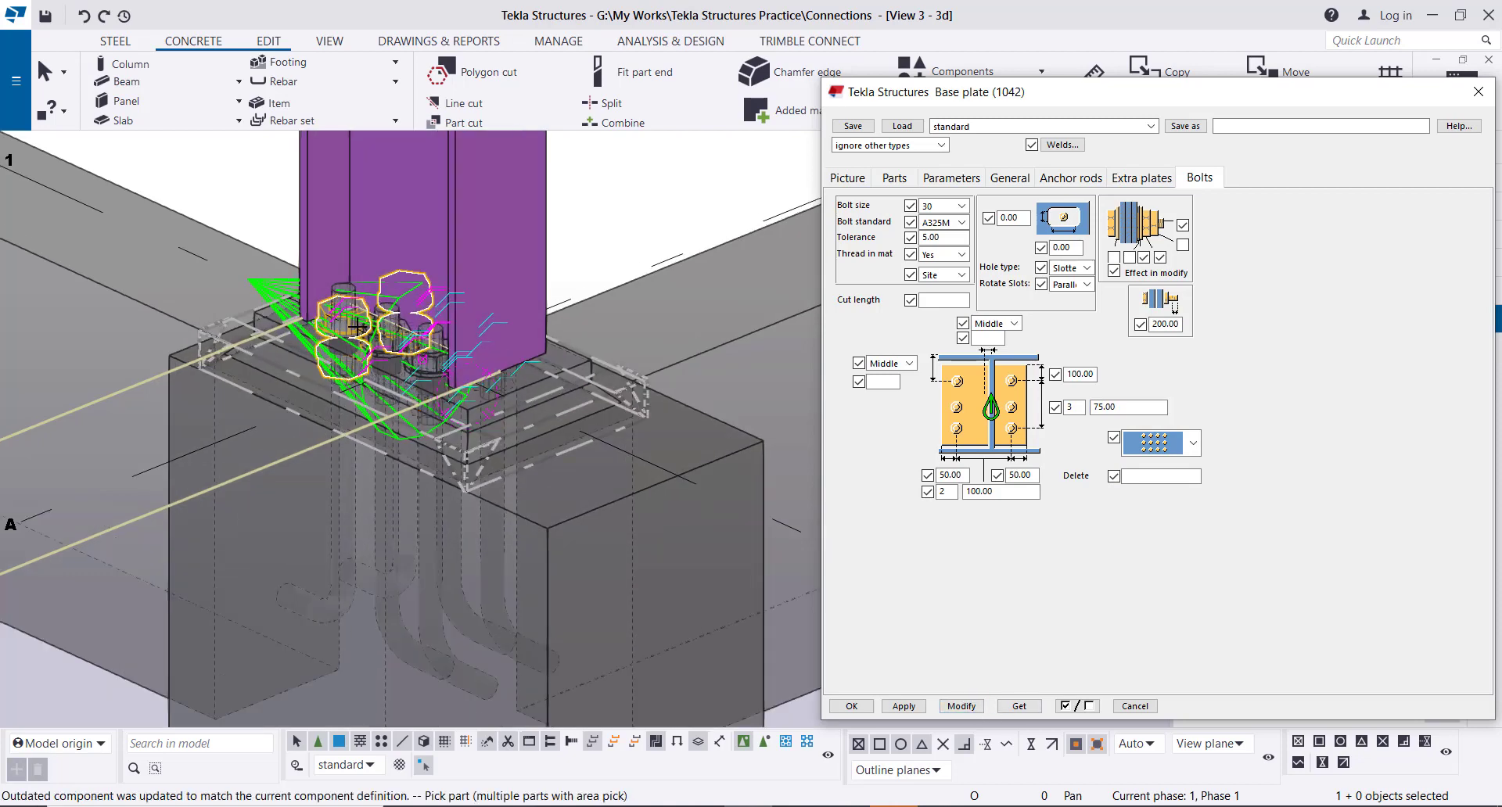
{"action": "scroll", "coordinate": [354, 323], "scroll_direction": "down", "scroll_amount": 6}
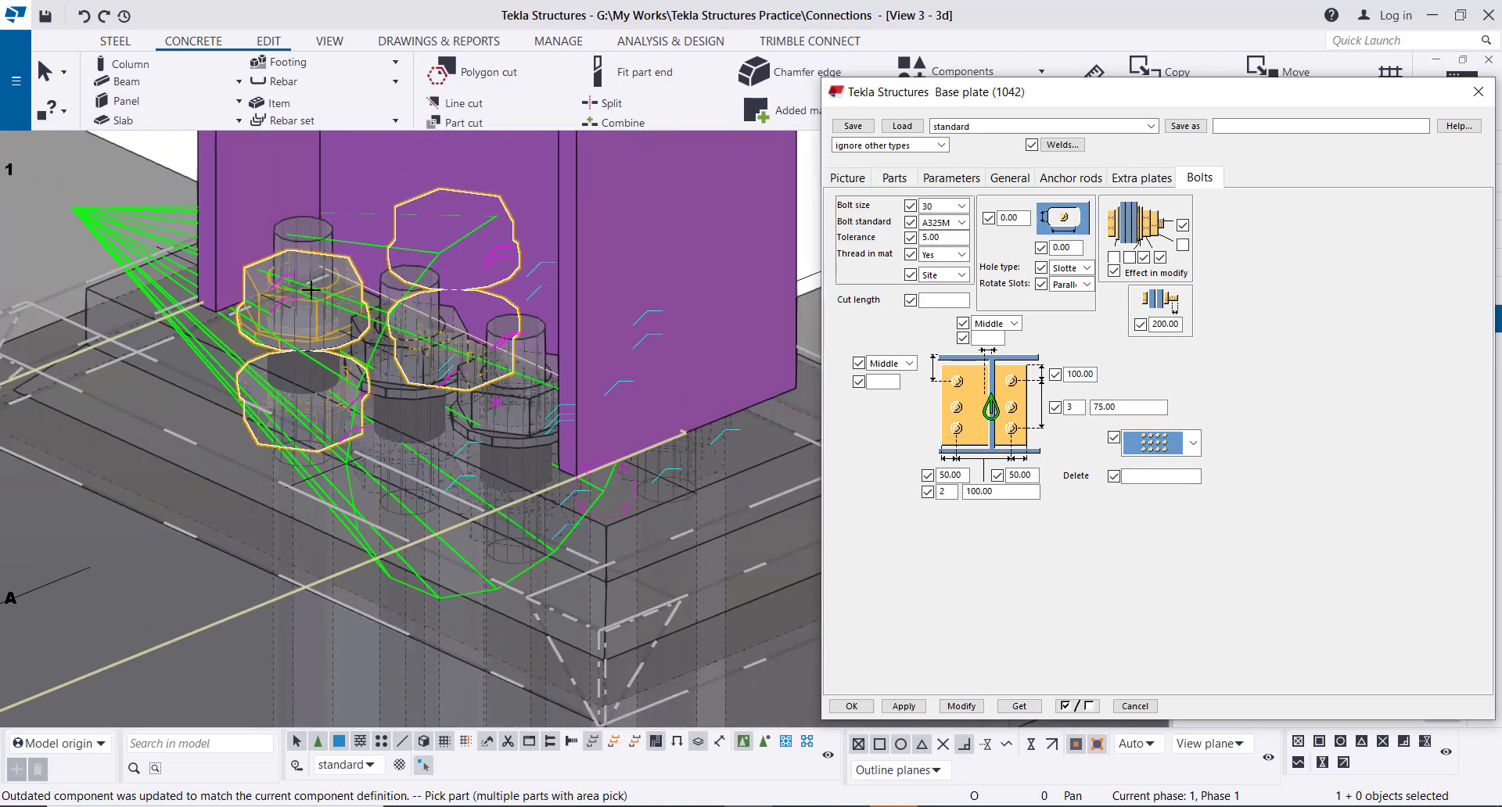
{"action": "scroll", "coordinate": [399, 313], "scroll_direction": "down", "scroll_amount": 3}
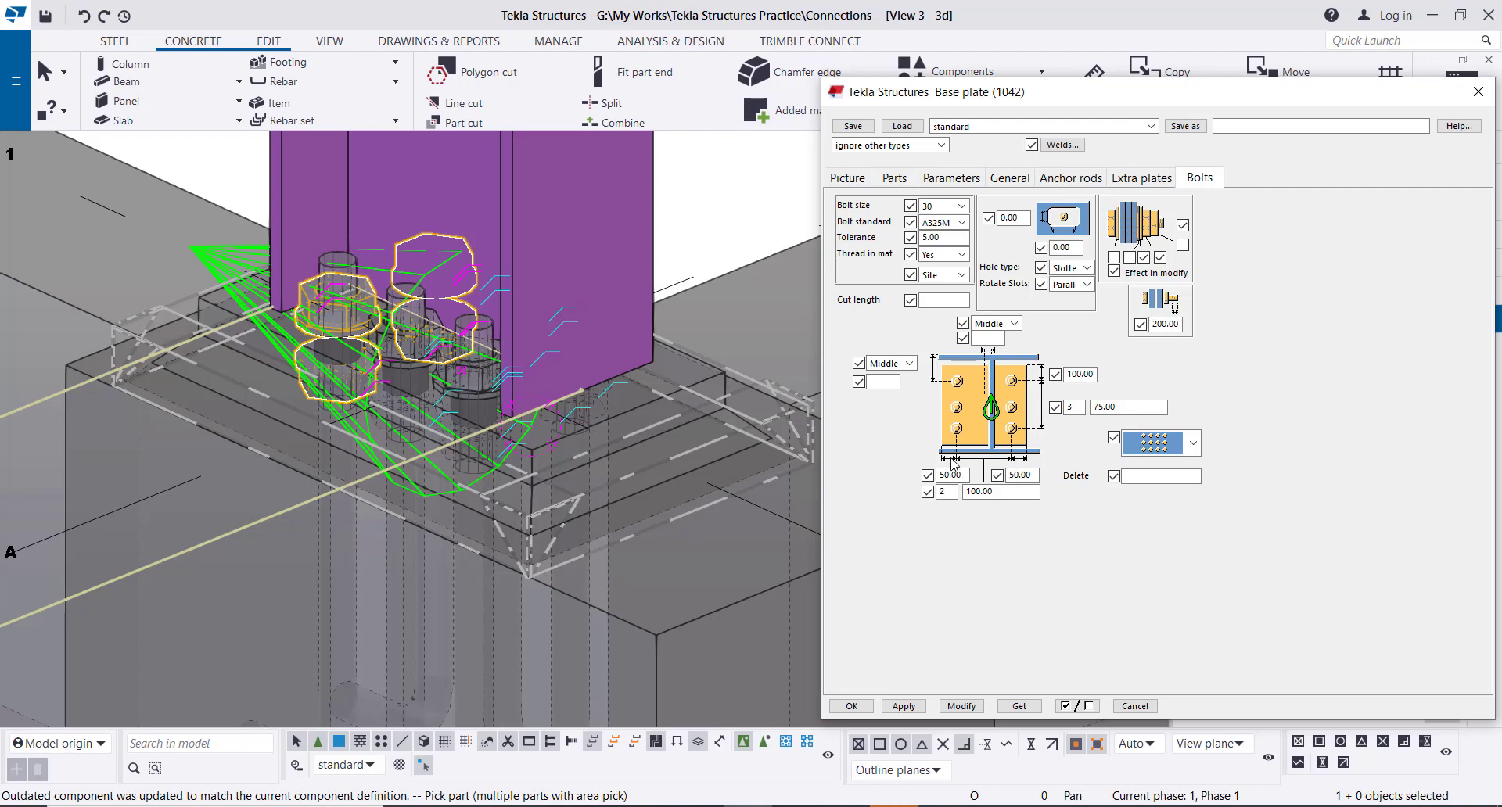
Set the spacing between the two bolt columns to 150 mm and update the base plate.
{"action": "left_click_drag", "start_coordinate": [969, 475], "coordinate": [926, 478]}
{"action": "left_click", "coordinate": [1033, 474]}
{"action": "left_click", "coordinate": [998, 493]}
{"action": "double_click", "coordinate": [993, 492]}
{"action": "type", "text": "150"}
{"action": "left_click", "coordinate": [962, 706]}
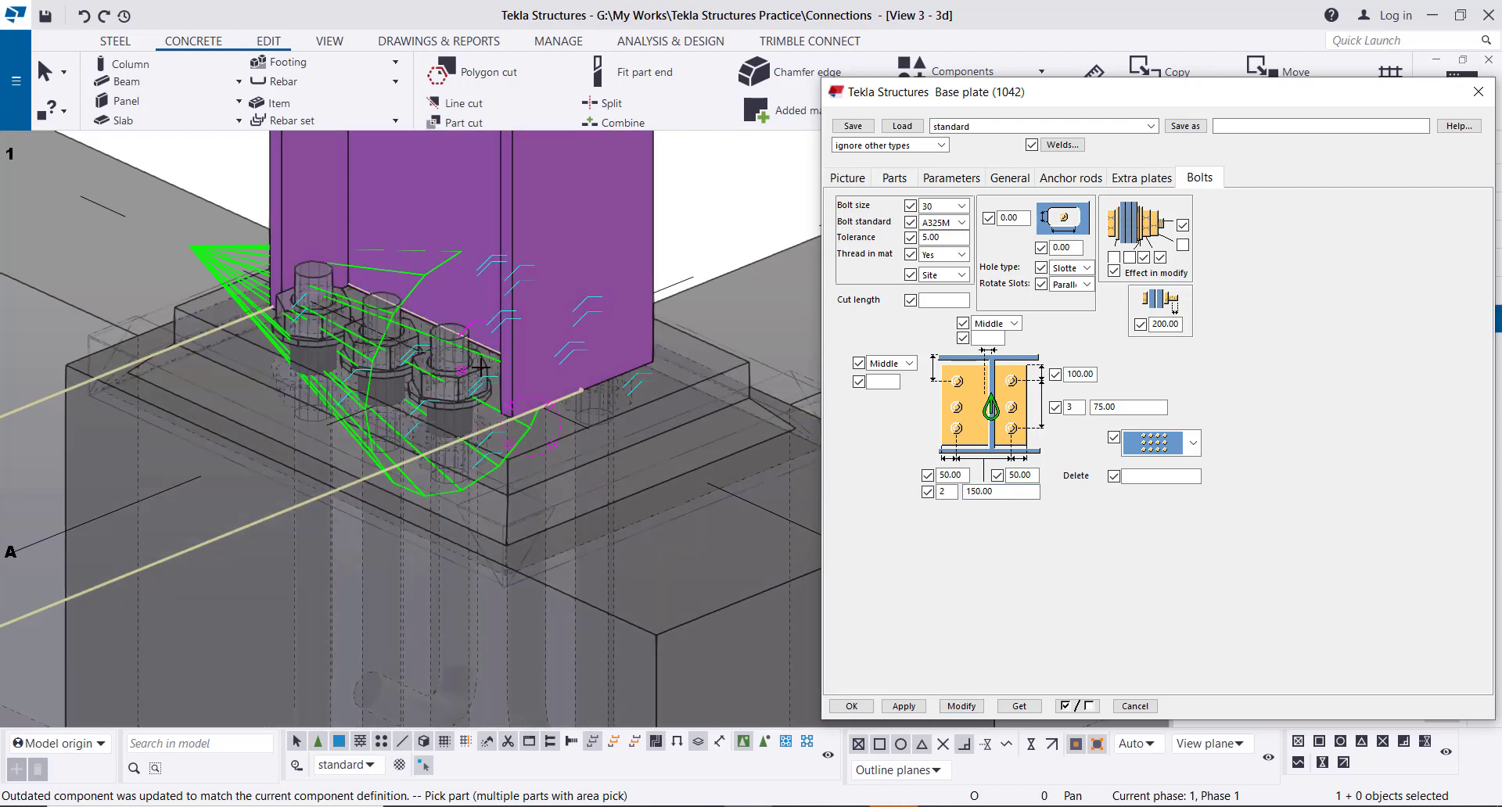
Increase the spacing between the two bolt columns to 200 mm, update the base plate and leave the part-picking command.
{"action": "double_click", "coordinate": [1002, 495]}
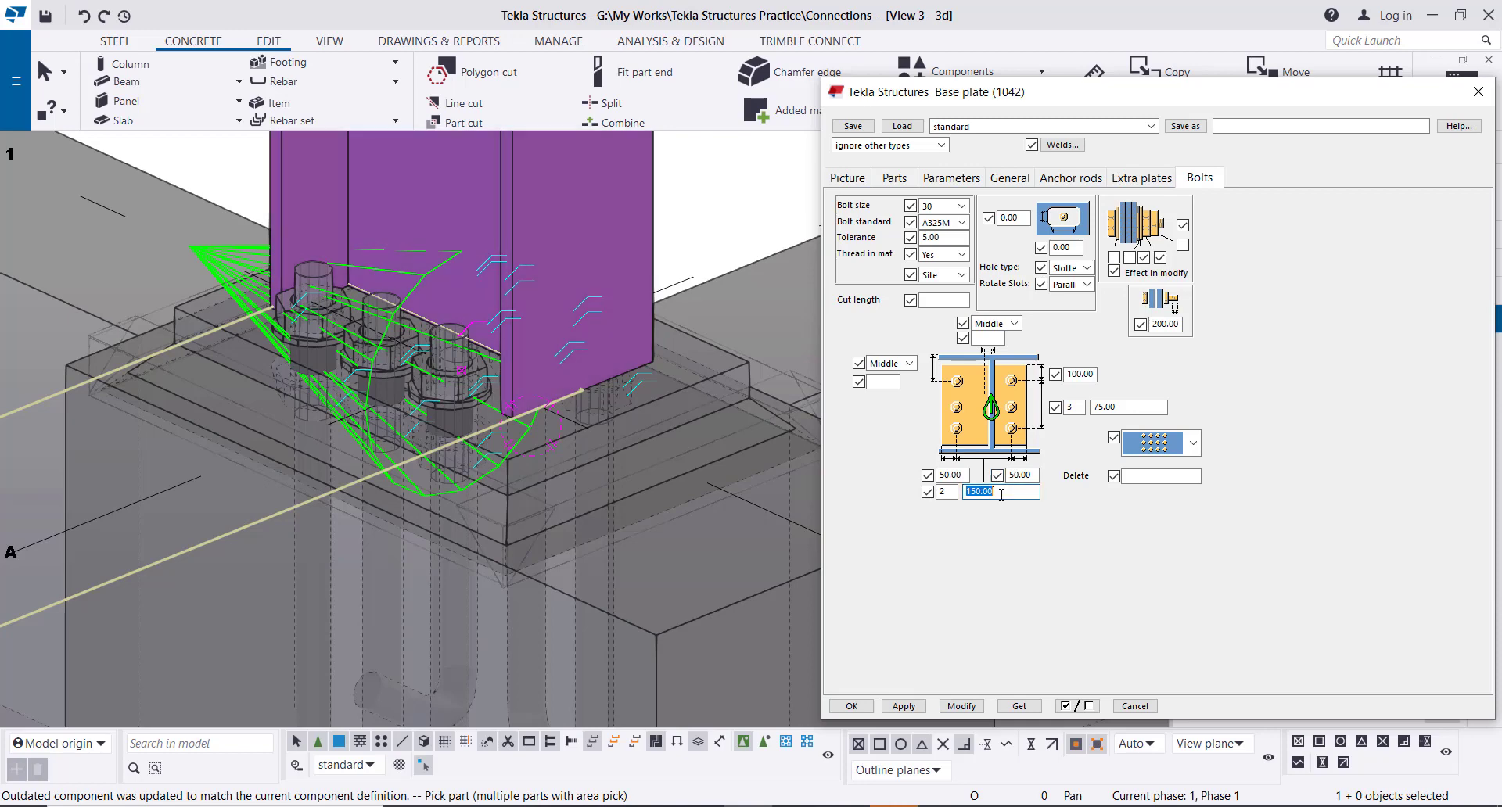
{"action": "type", "text": "200"}
{"action": "left_click", "coordinate": [952, 707]}
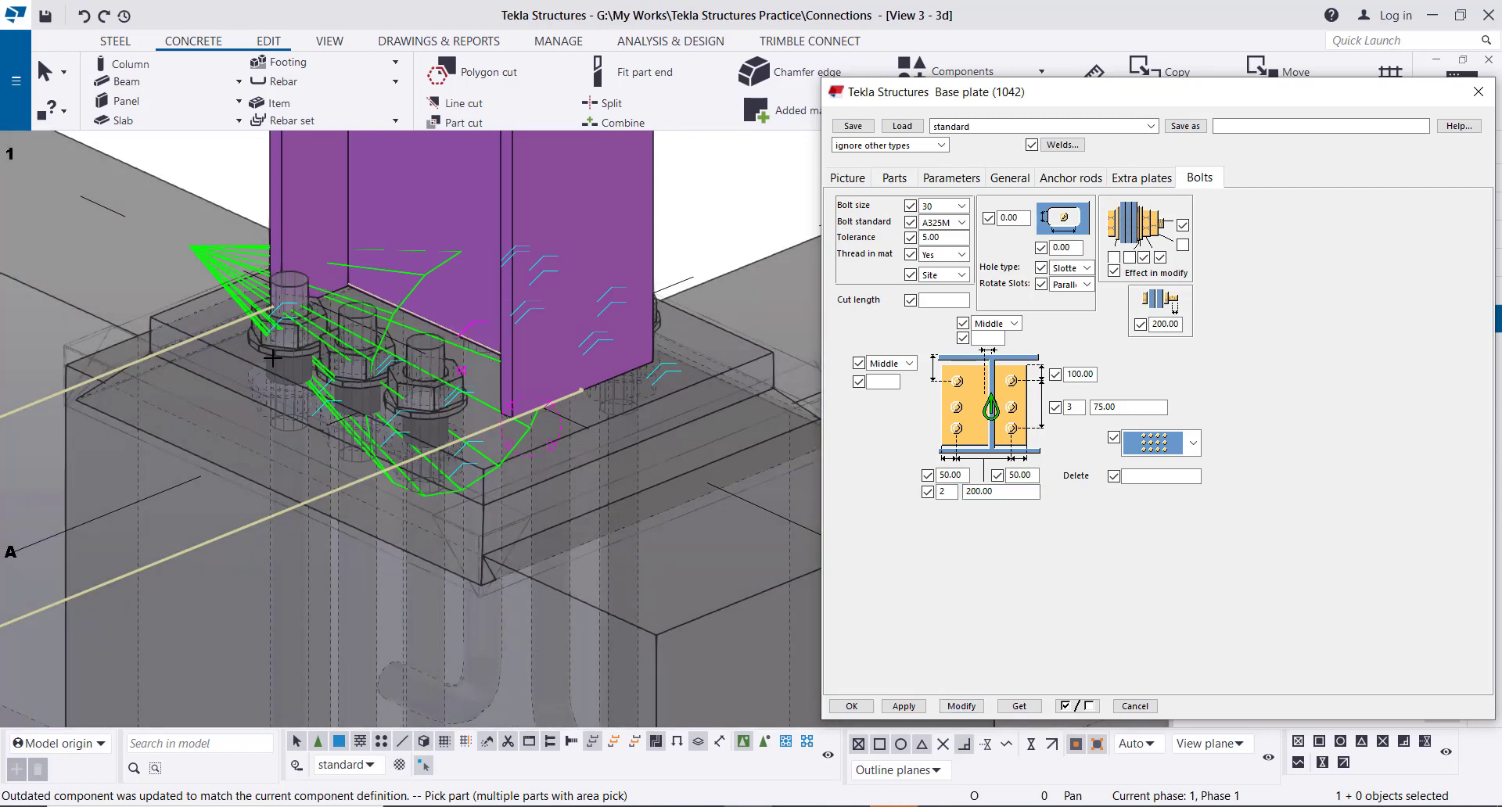
{"action": "left_click", "coordinate": [316, 369]}
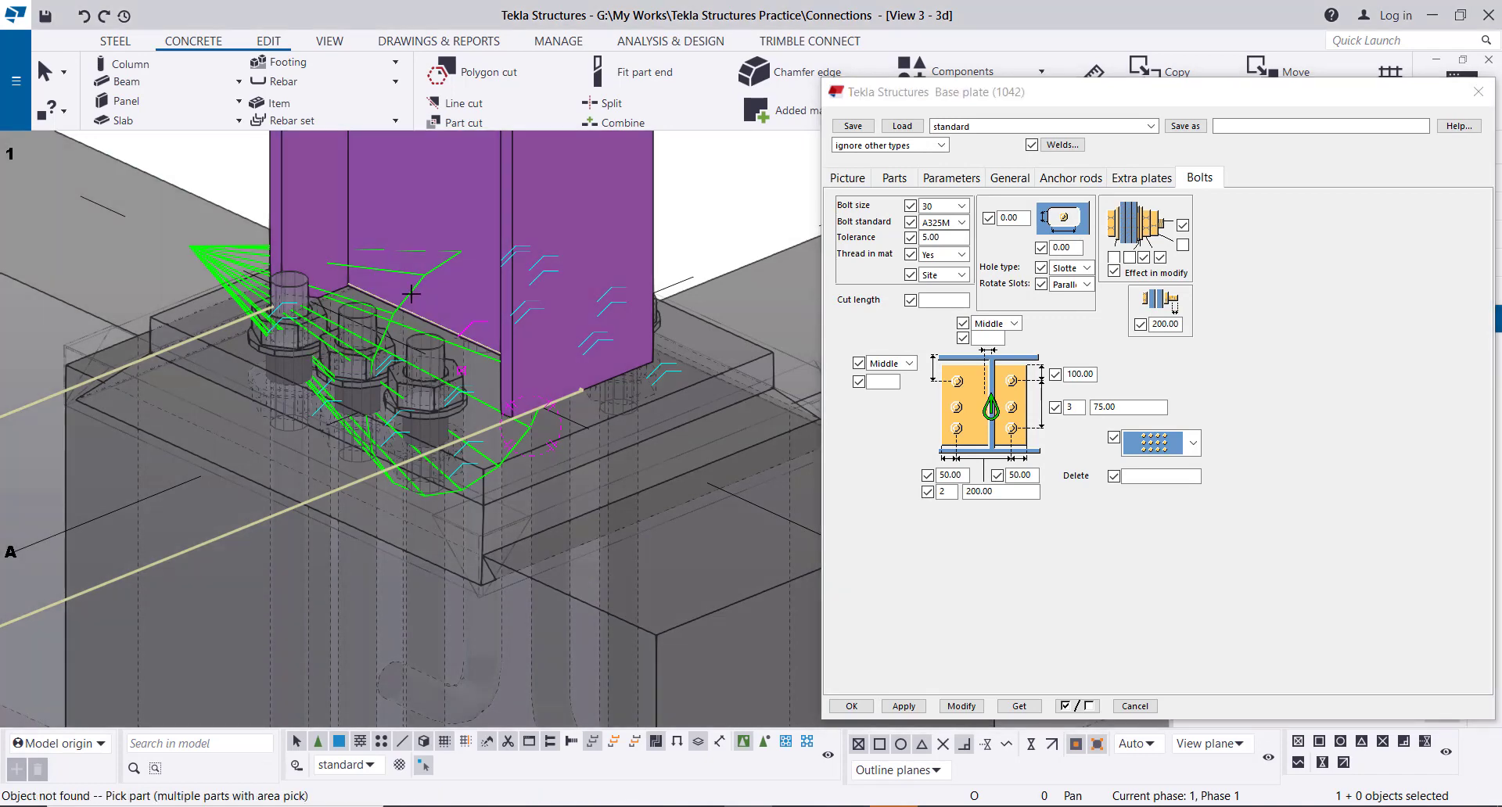
{"action": "right_click", "coordinate": [691, 174]}
{"action": "left_click", "coordinate": [712, 187]}
Set the bolt row spacing to 100 mm and the bolt column spacing to 250 mm, updating the base plate after each change.
{"action": "double_click", "coordinate": [1119, 406]}
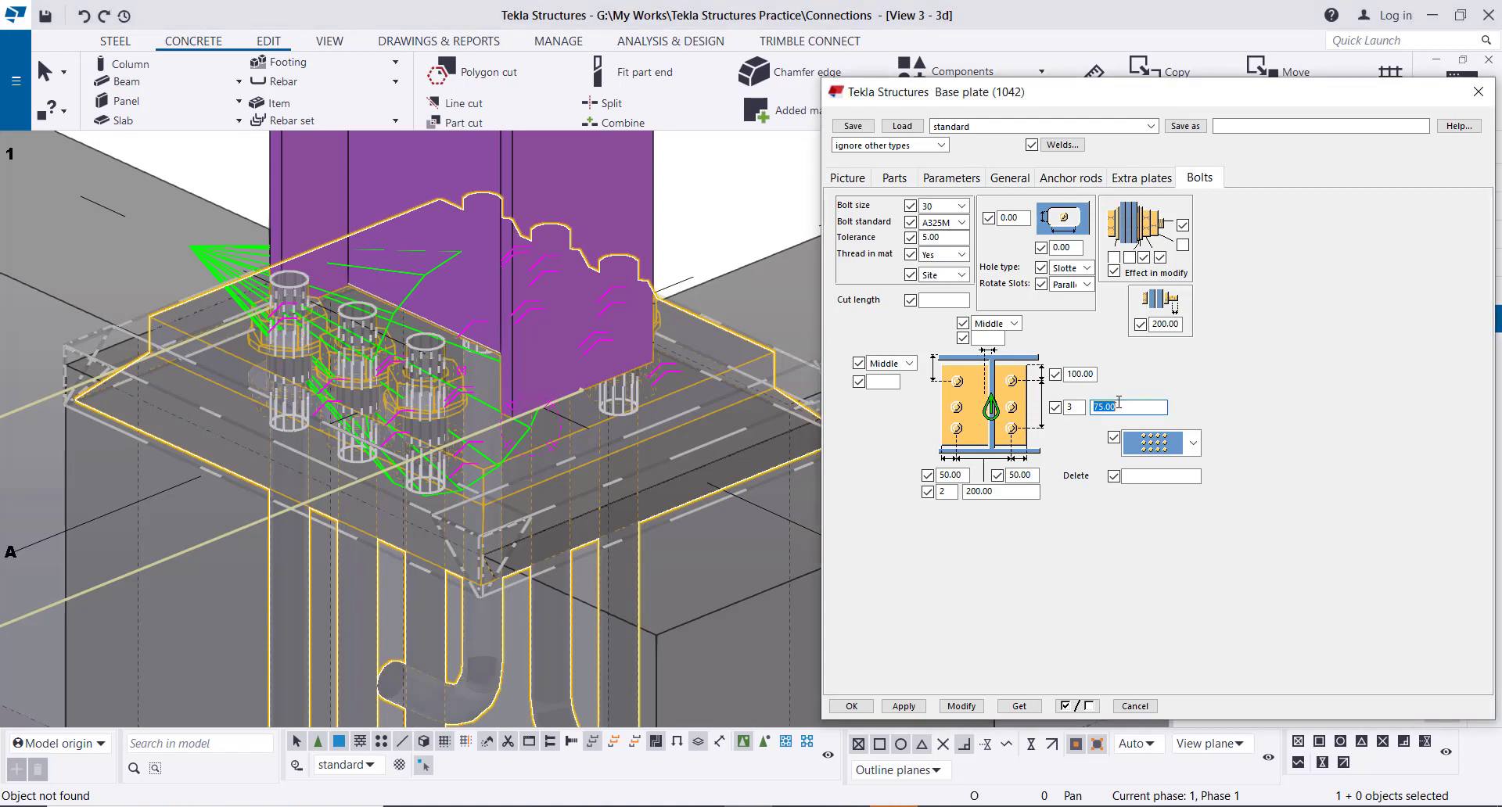
{"action": "type", "text": "100.00"}
{"action": "left_click", "coordinate": [962, 706]}
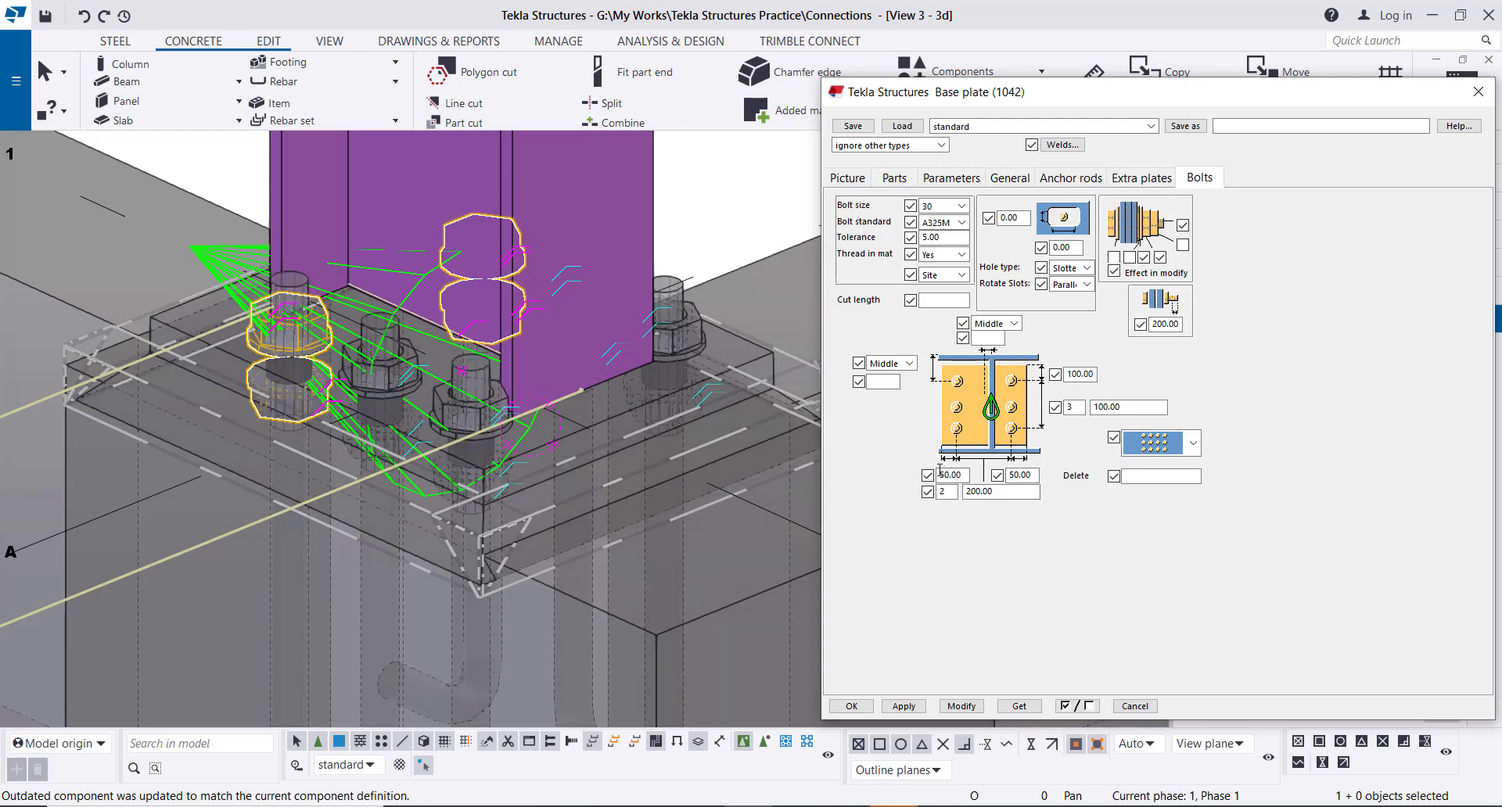
{"action": "double_click", "coordinate": [1012, 496]}
{"action": "type", "text": "250"}
{"action": "left_click", "coordinate": [961, 706]}
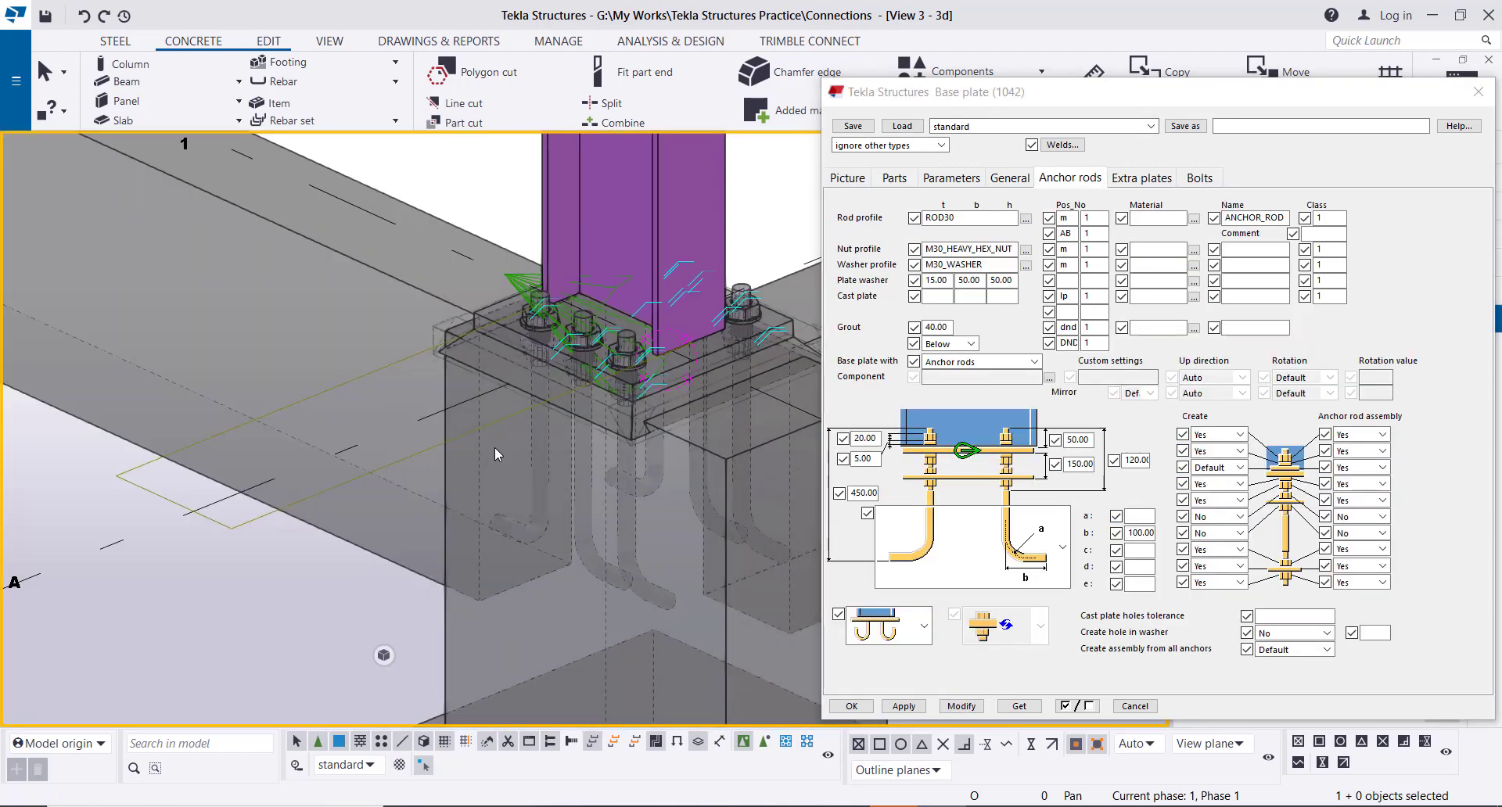
Bring the whole row of column footings into view and close the Base plate (1042) settings.
{"action": "scroll", "coordinate": [510, 457], "scroll_direction": "down", "scroll_amount": 10}
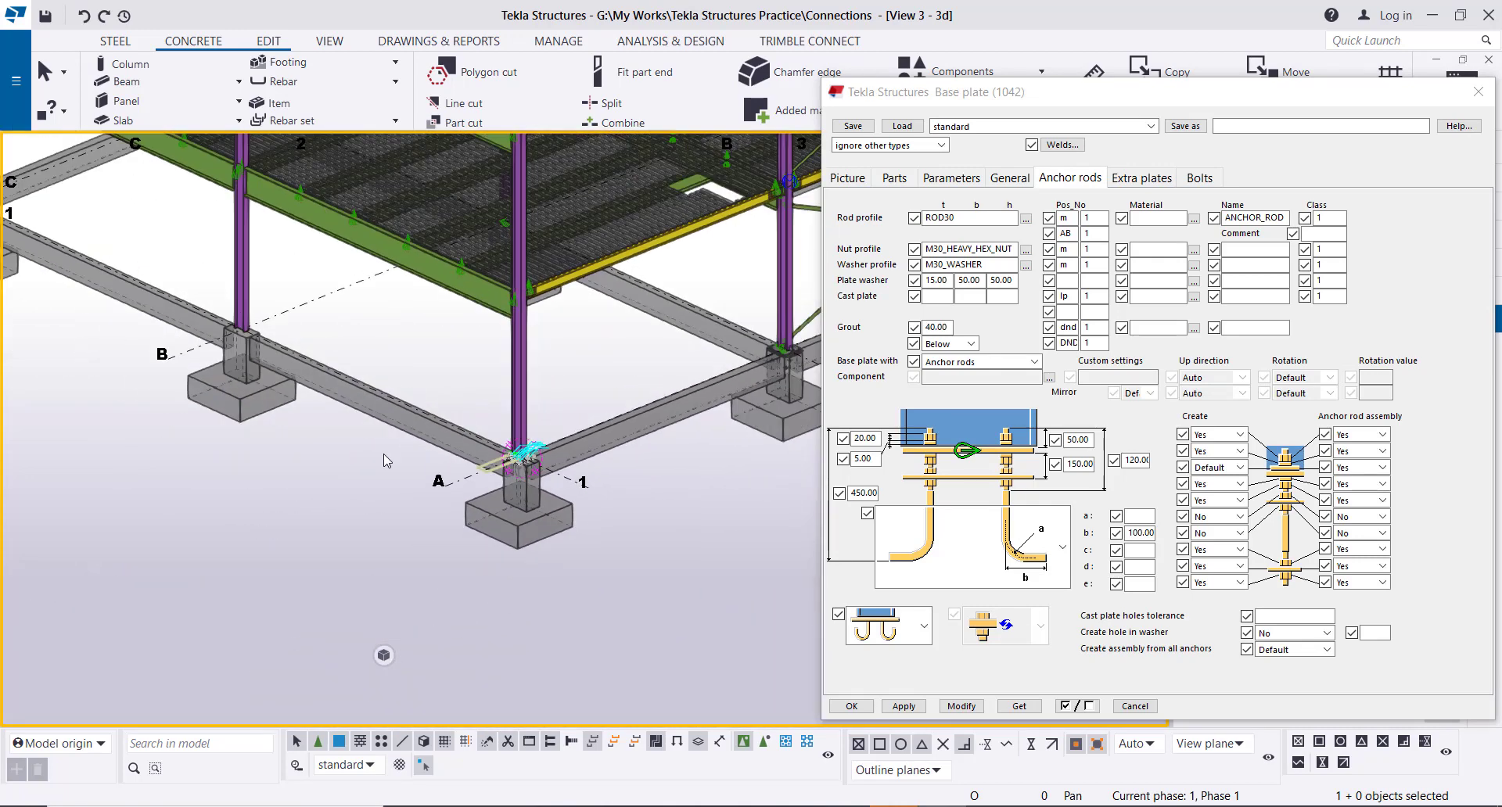
{"action": "middle_click_drag", "start_coordinate": [370, 503], "coordinate": [473, 440]}
{"action": "left_click", "coordinate": [1478, 92]}
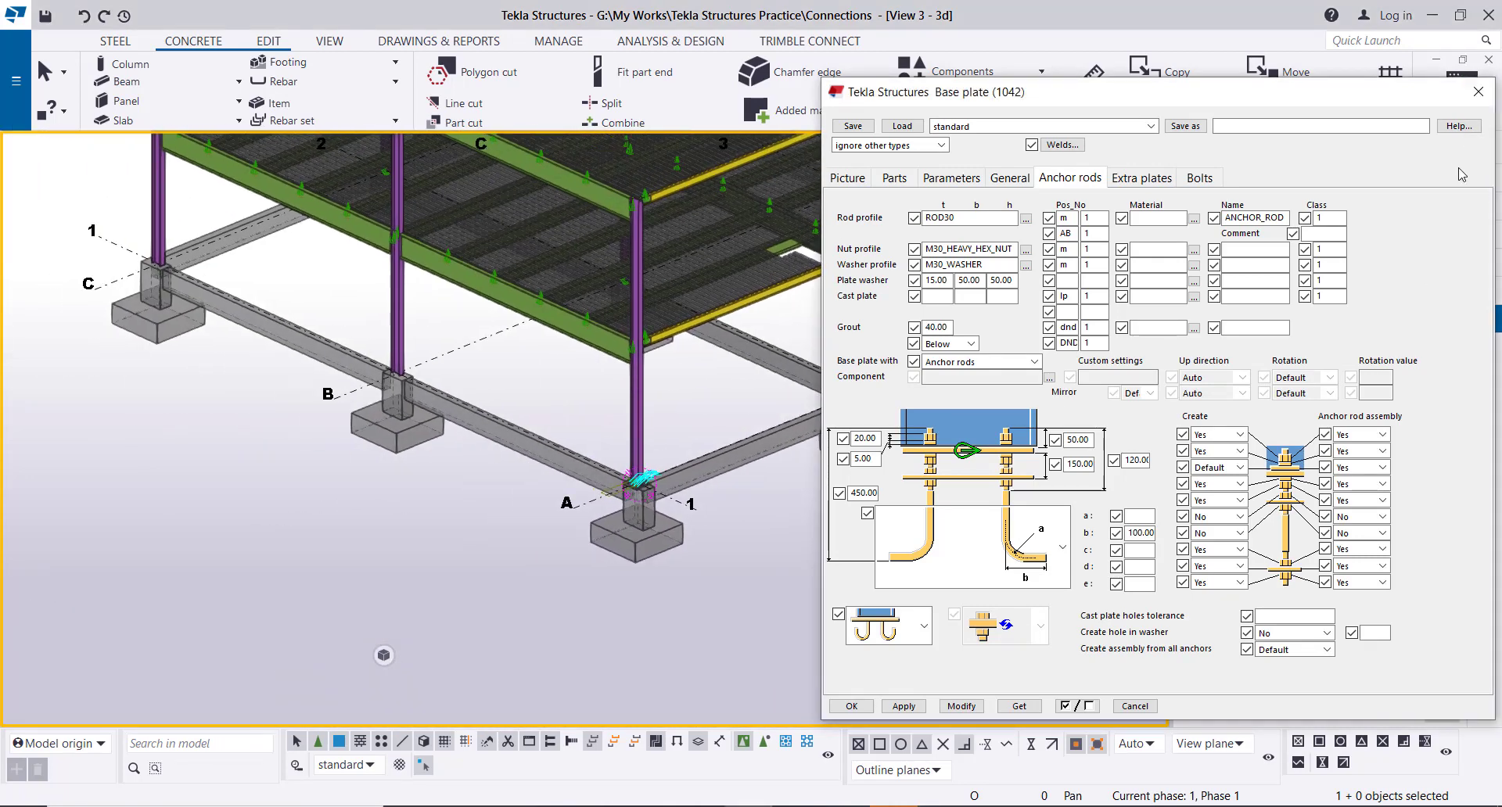
Replace the search term in the component catalog with 1014 to find the stiffened base plate components.
{"action": "left_click", "coordinate": [1209, 198]}
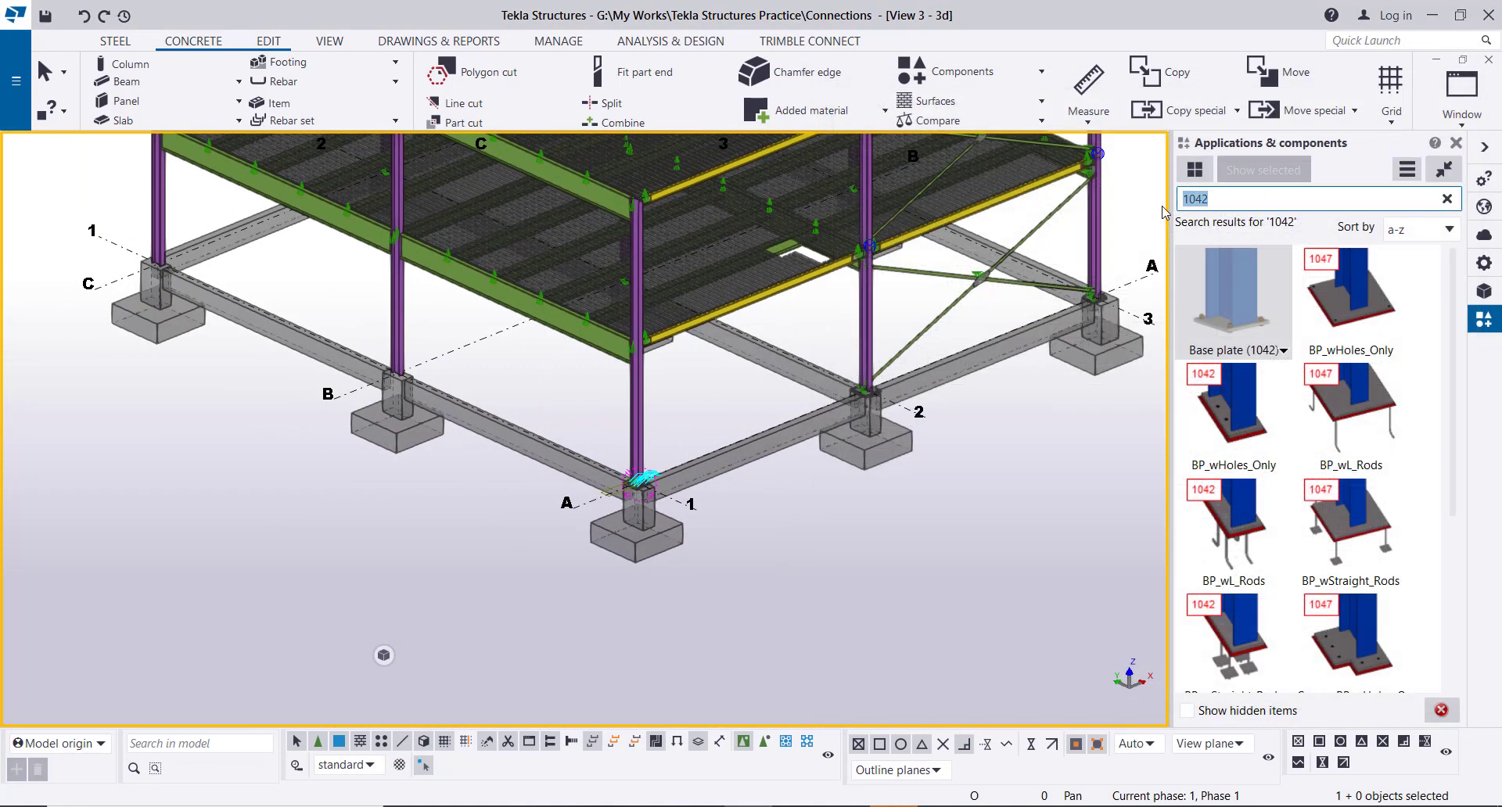
{"action": "key", "text": "Home"}
{"action": "left_click", "coordinate": [1216, 198]}
{"action": "type", "text": "1"}
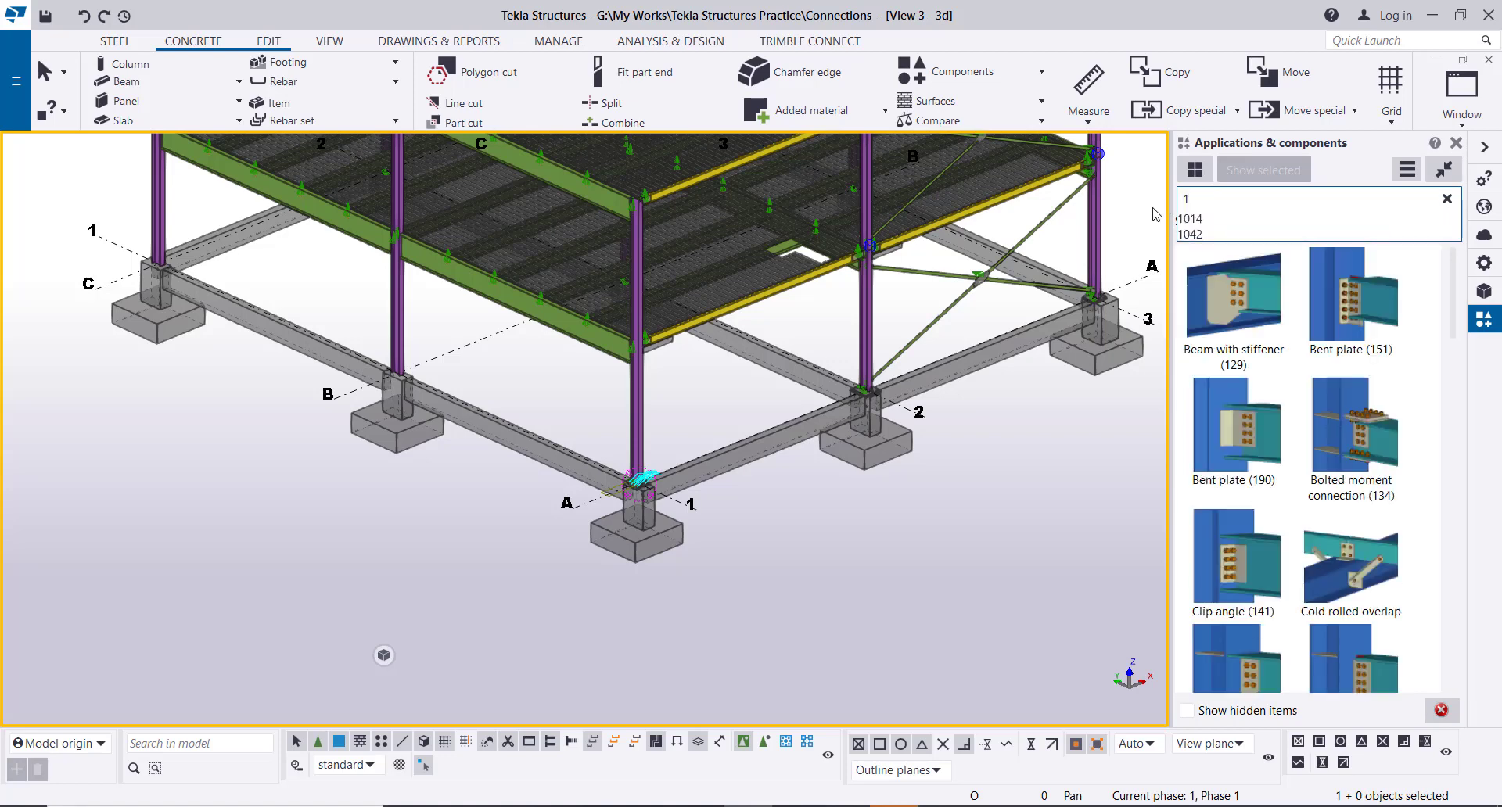
{"action": "type", "text": "014"}
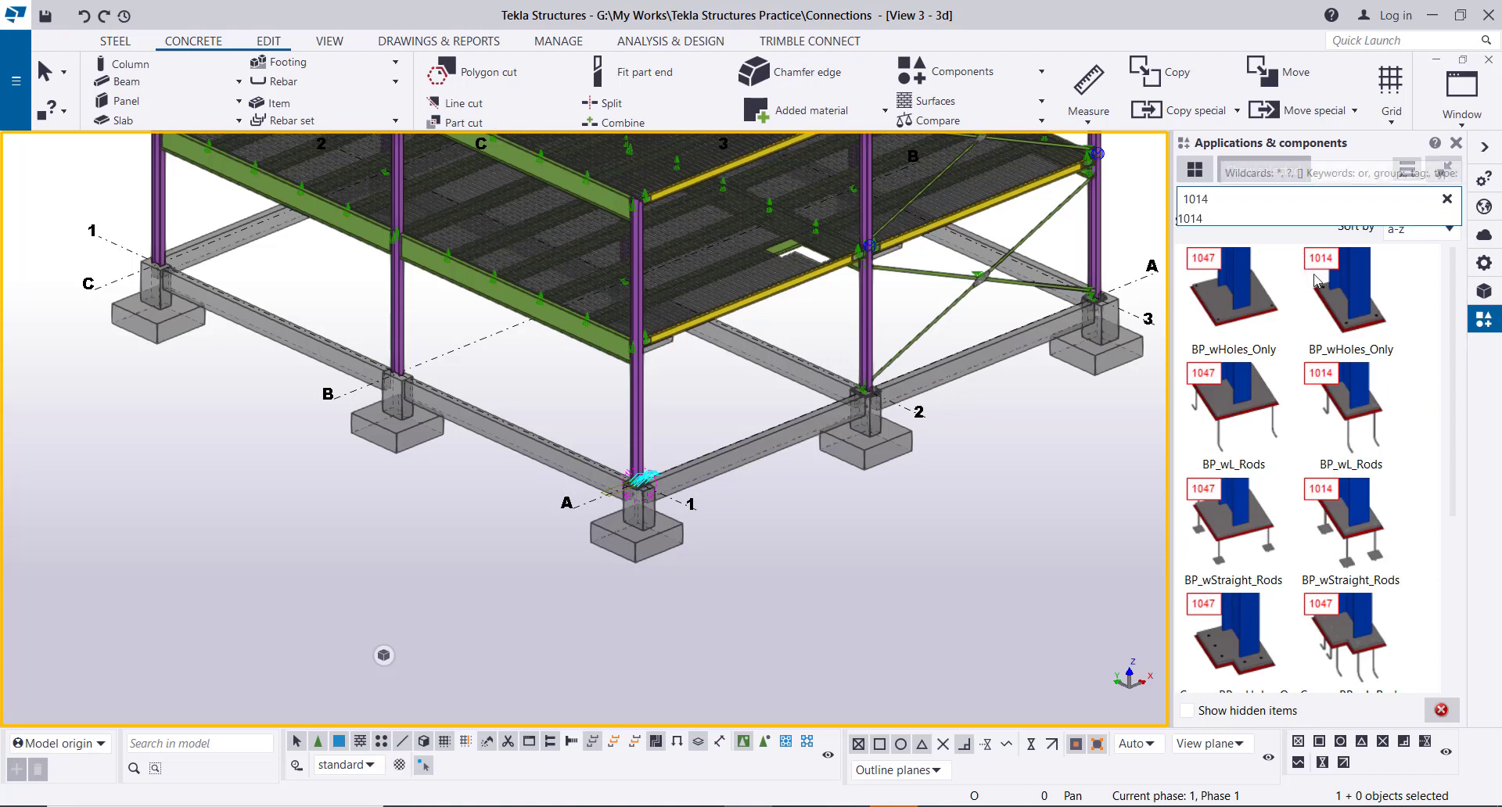
Place a Stiffened base plate (1014) at the foot of column B-1 and leave the part-picking command.
{"action": "scroll", "coordinate": [1378, 612], "scroll_direction": "down", "scroll_amount": 3}
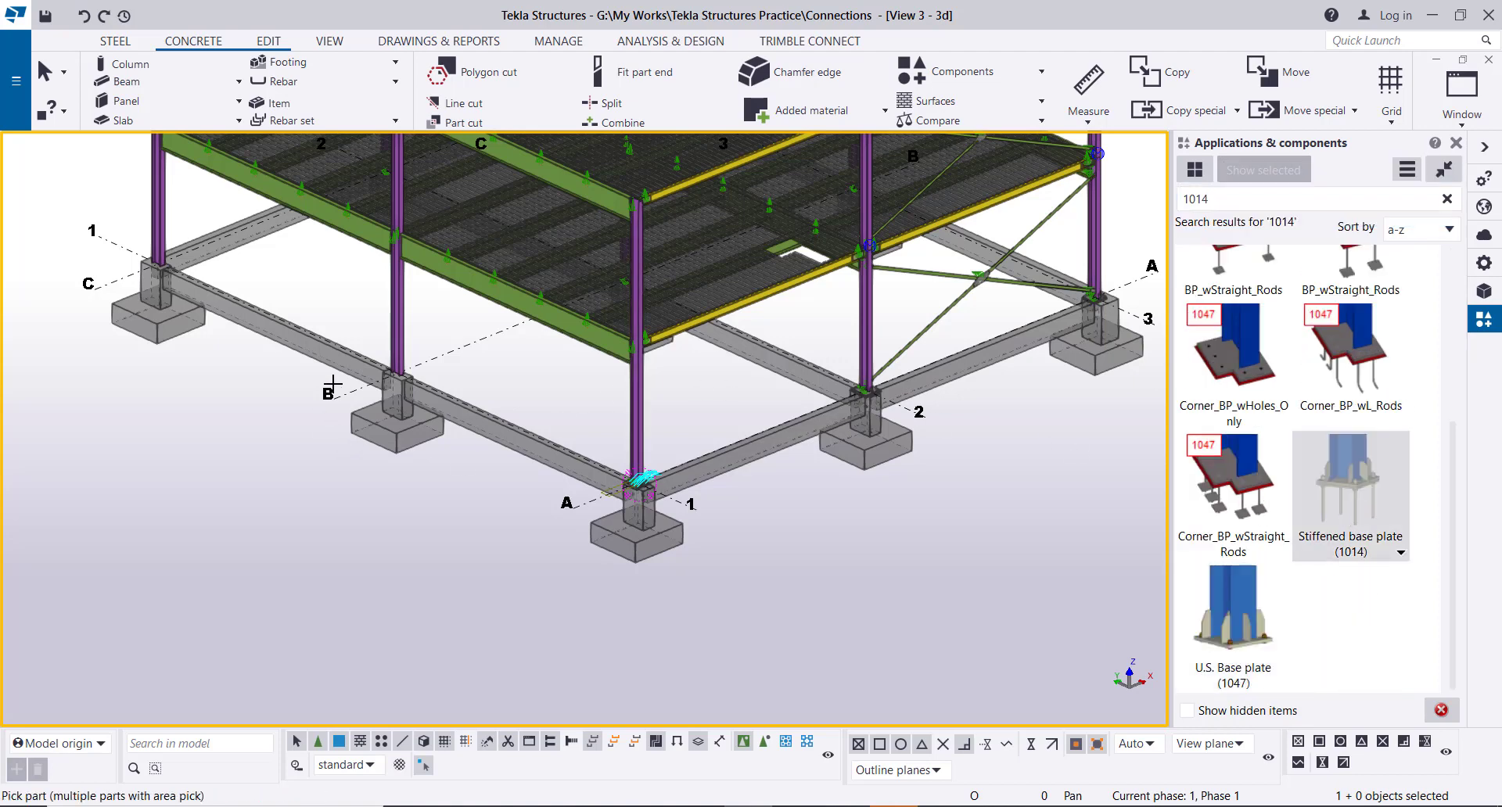
{"action": "scroll", "coordinate": [331, 393], "scroll_direction": "up", "scroll_amount": 10}
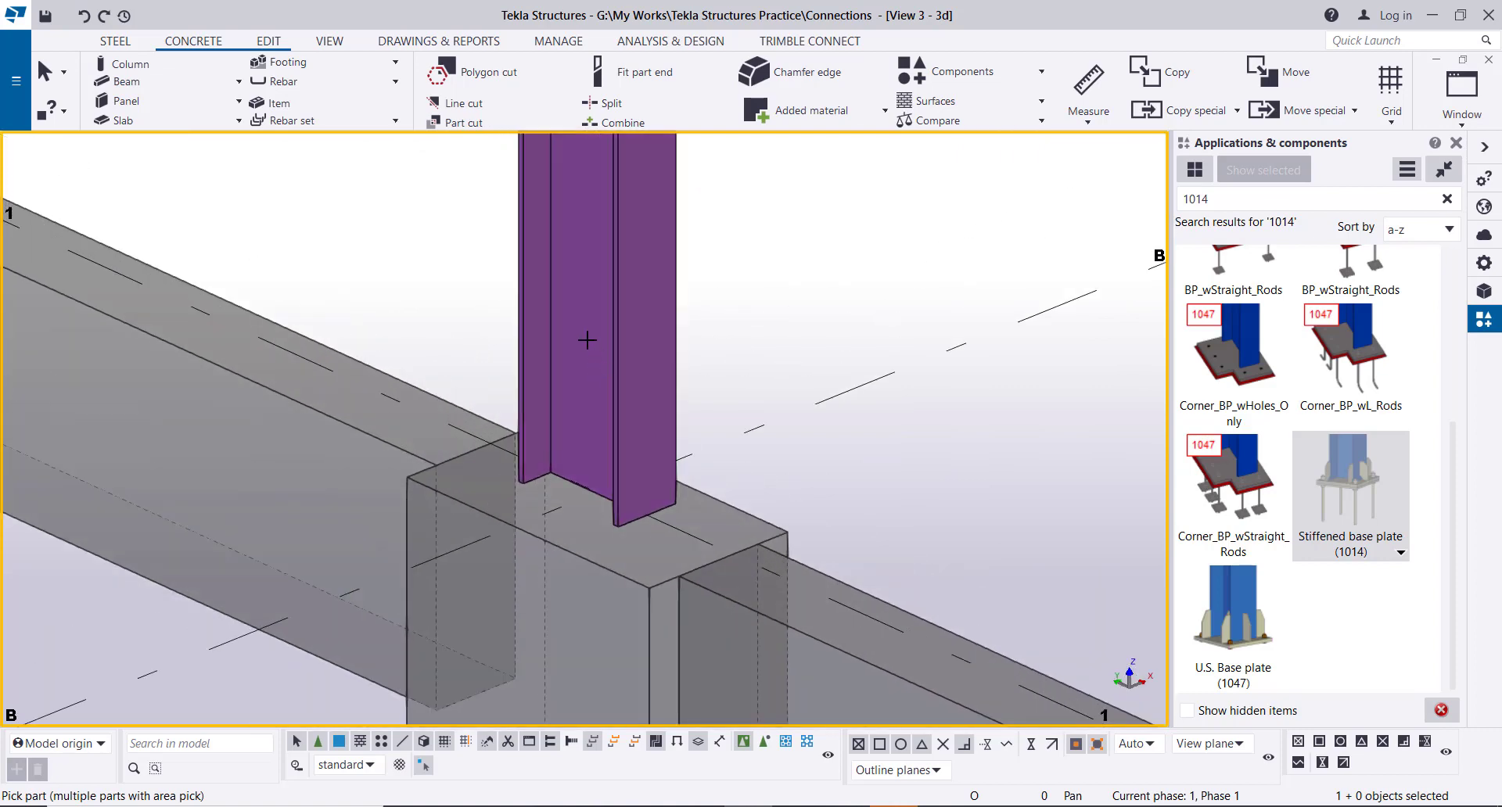
{"action": "left_click", "coordinate": [585, 343]}
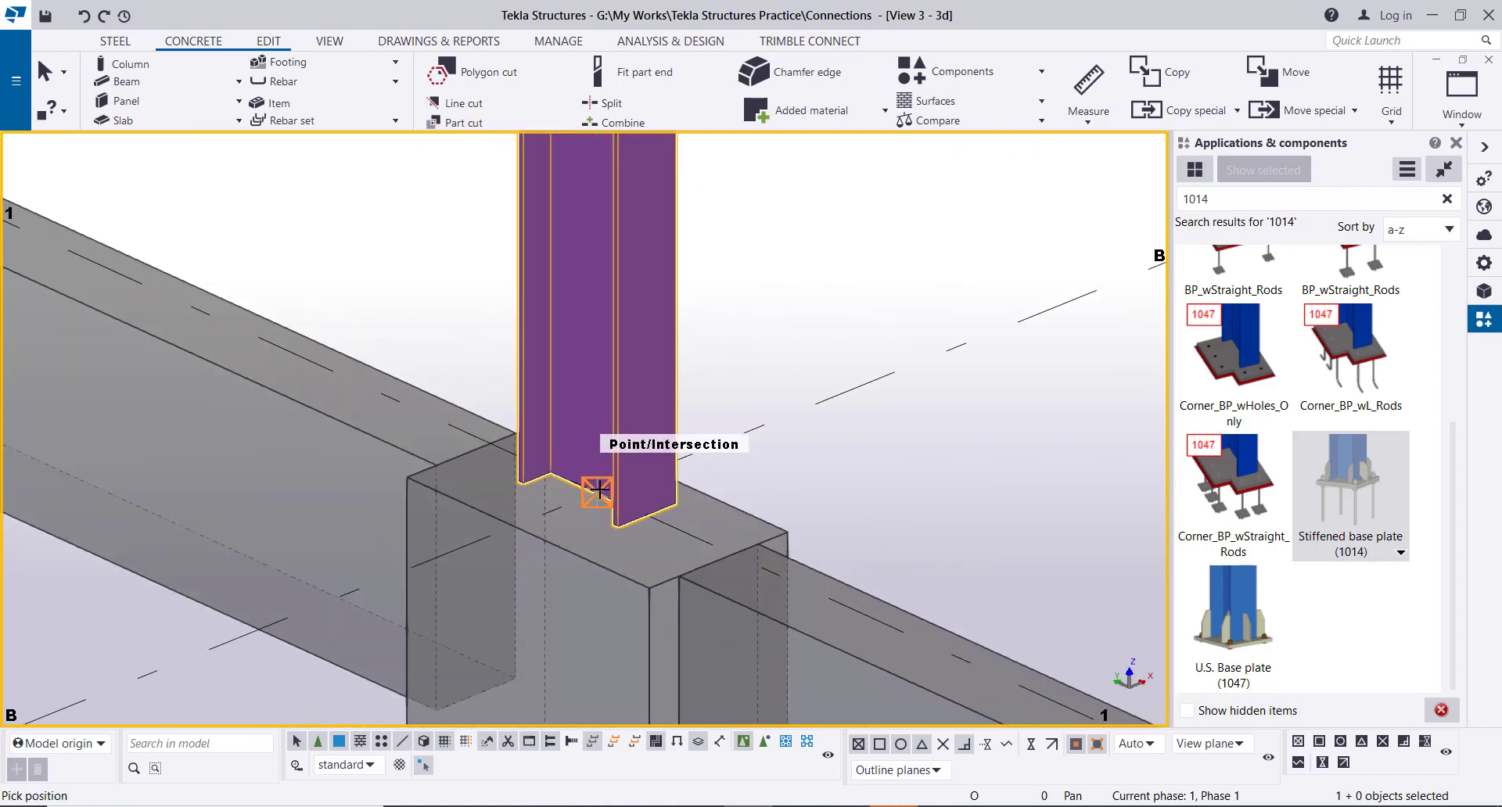
{"action": "left_click", "coordinate": [601, 495]}
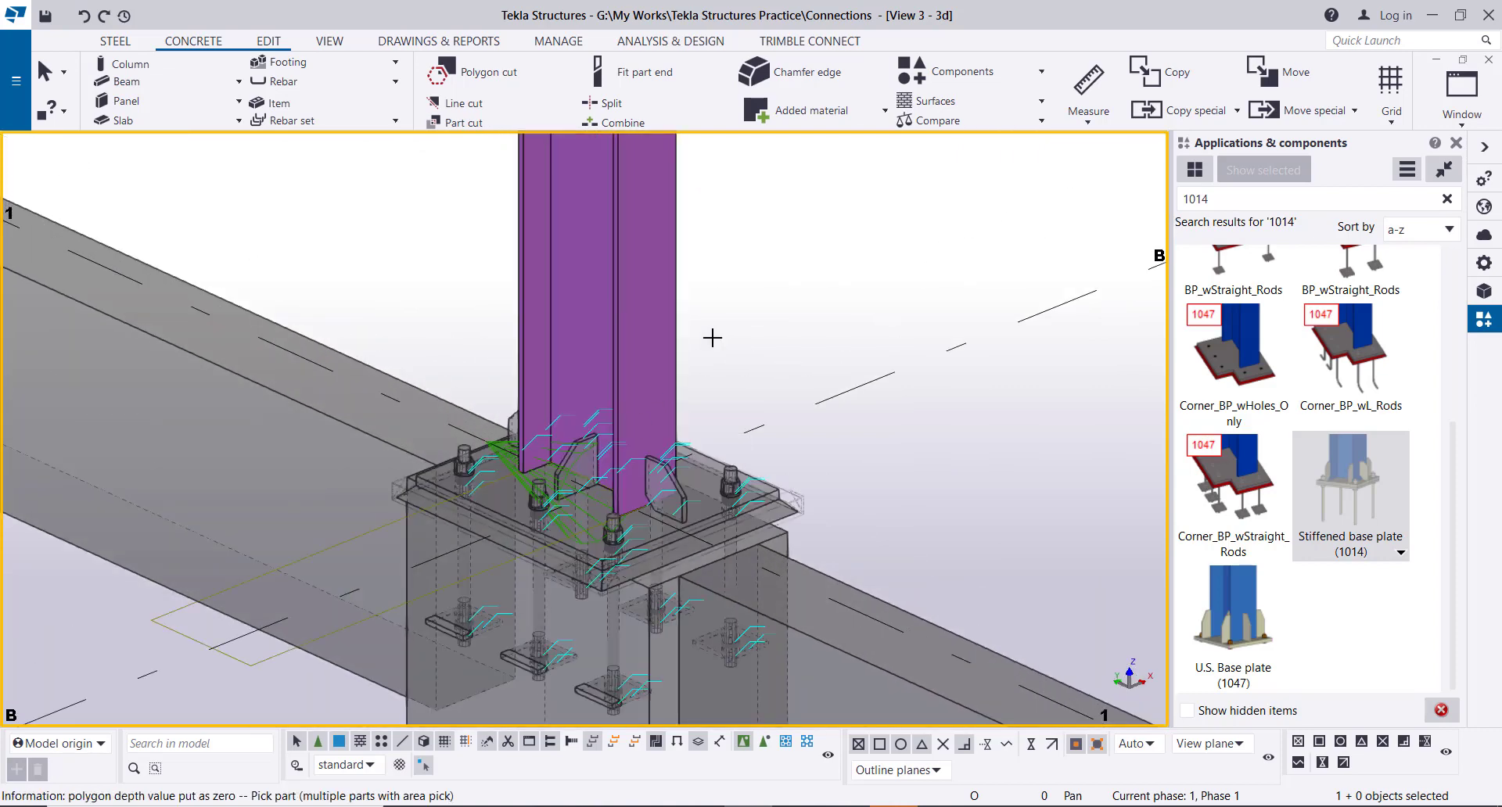
{"action": "right_click", "coordinate": [831, 283]}
{"action": "left_click", "coordinate": [830, 282]}
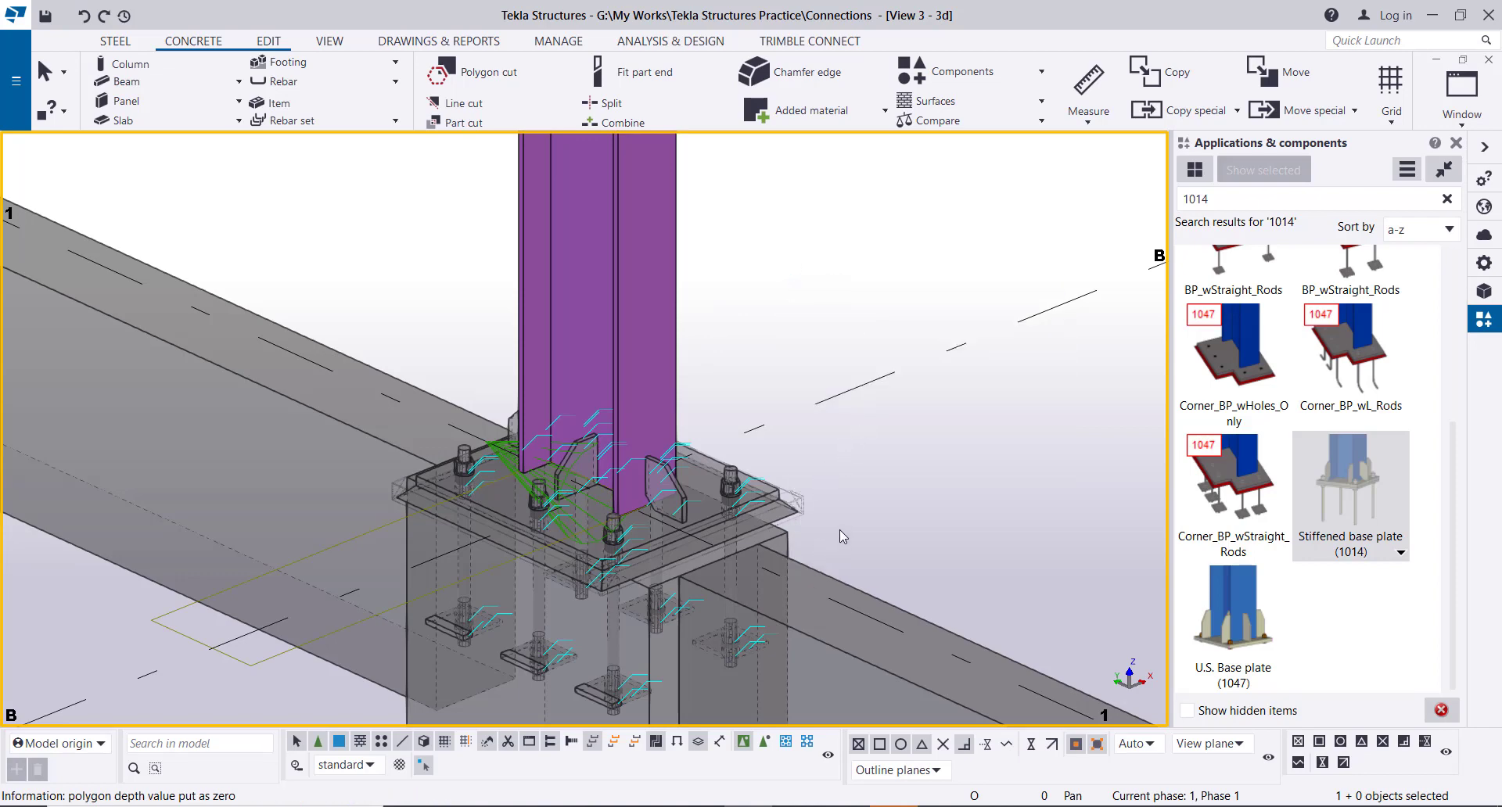
Open the new stiffened base plate's settings, set the plate thickness to 16 mm and update the connection.
{"action": "left_click", "coordinate": [561, 514]}
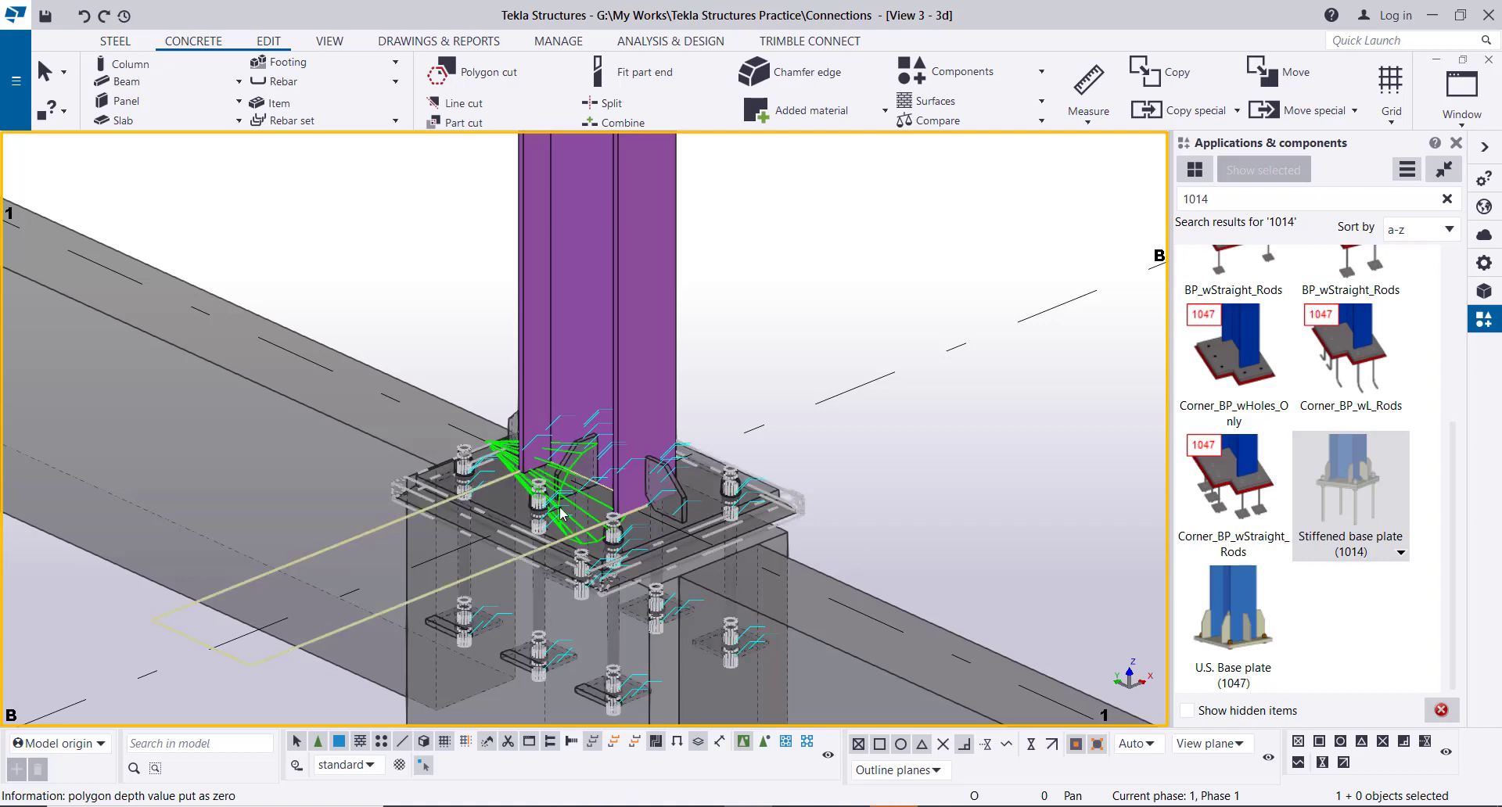
{"action": "double_click", "coordinate": [561, 509]}
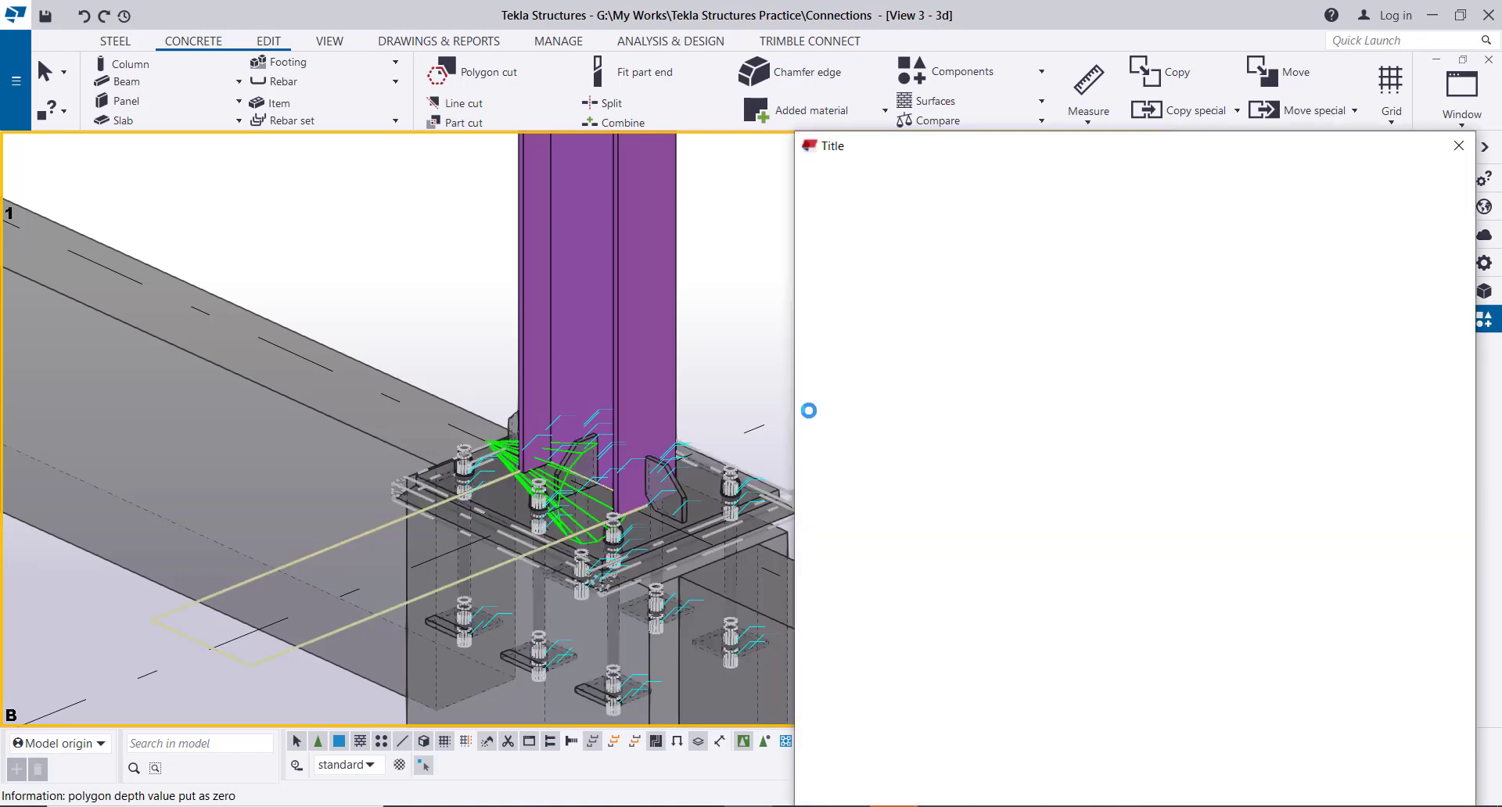
{"action": "left_click", "coordinate": [868, 131]}
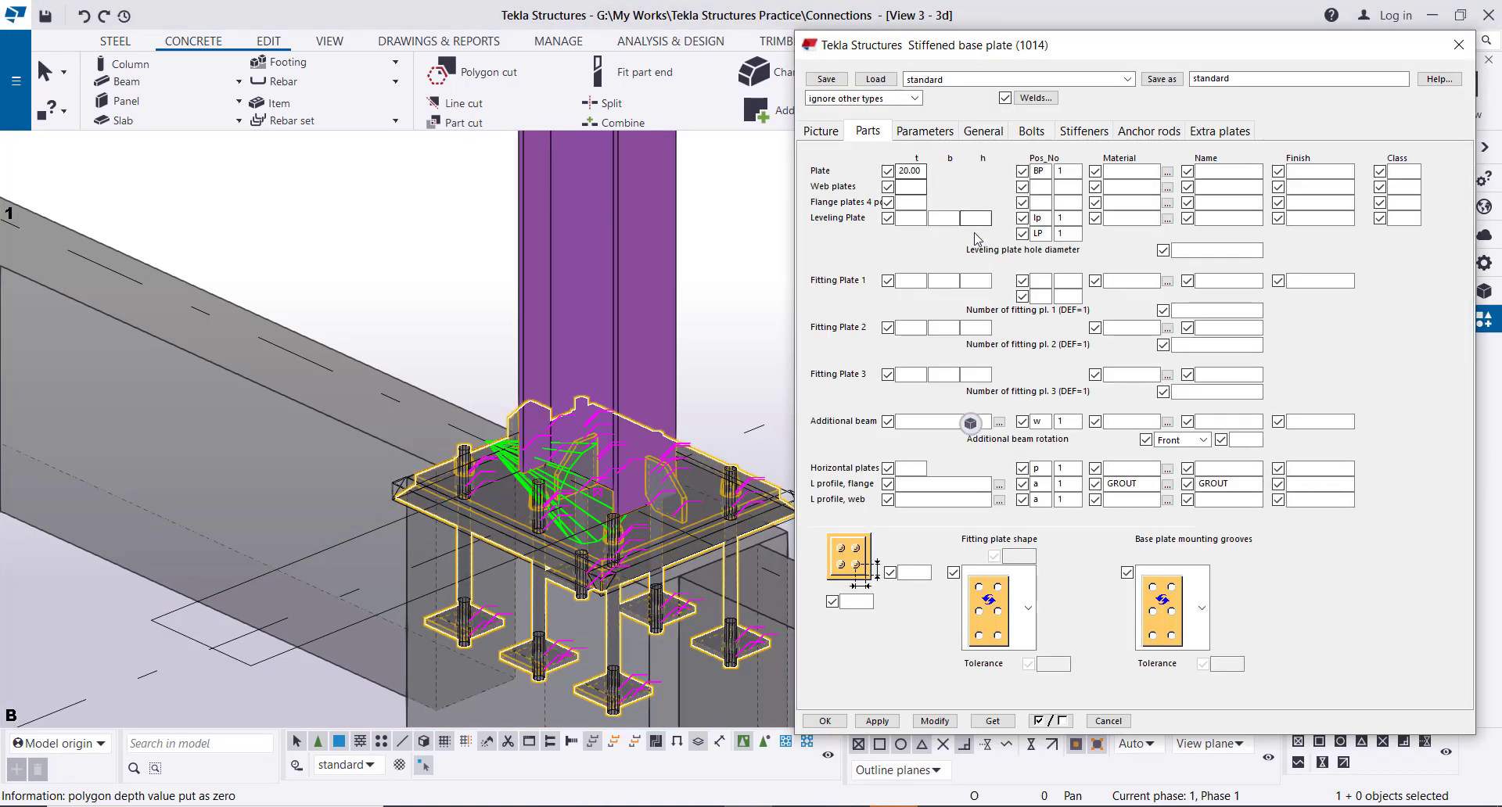
{"action": "double_click", "coordinate": [923, 170]}
{"action": "type", "text": "16"}
{"action": "left_click", "coordinate": [937, 721]}
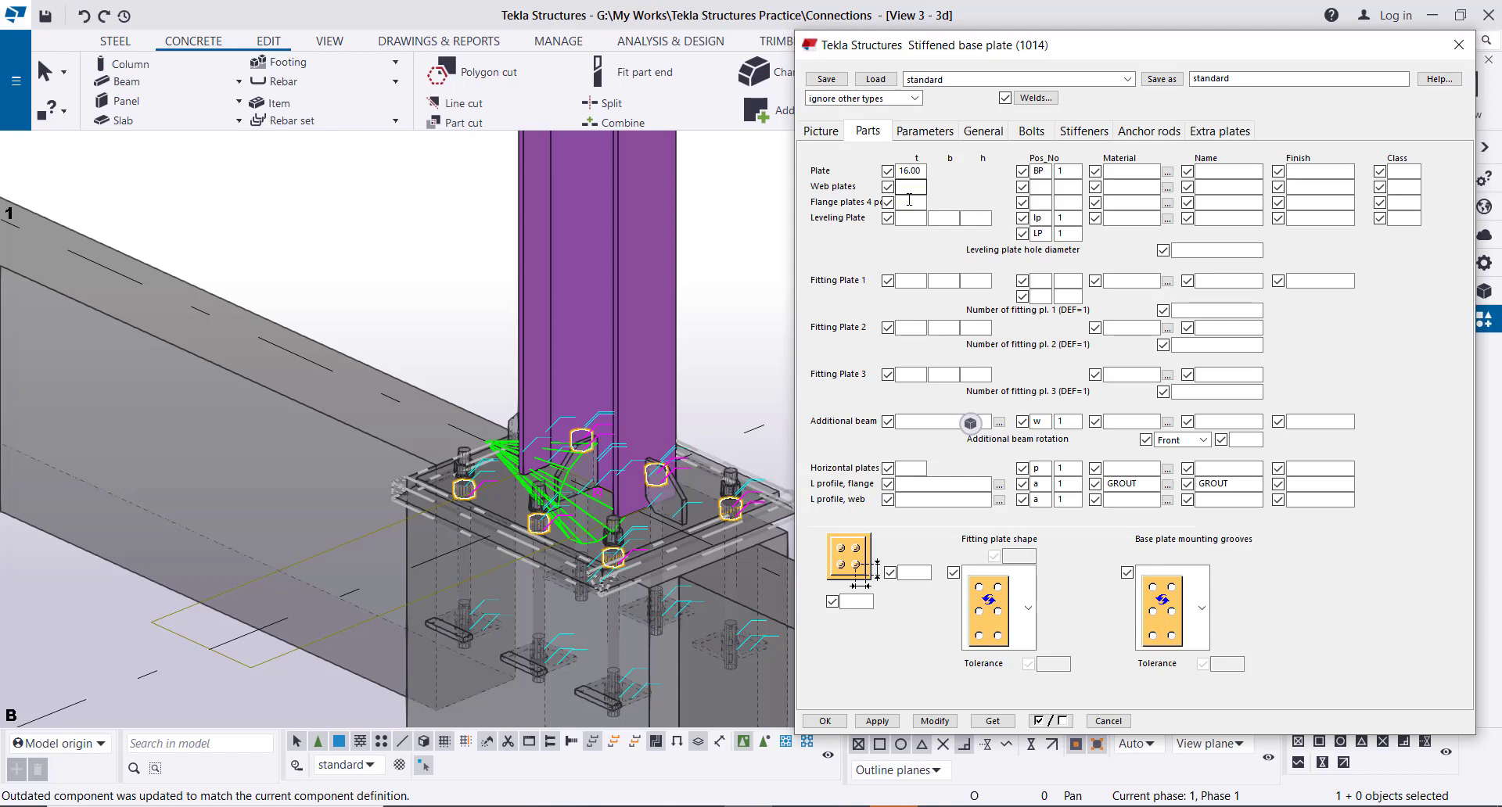
Set the base plate's bolt size to 22 and the bolt hole tolerance to 5 mm, keeping the A325M standard.
{"action": "left_click", "coordinate": [1030, 133]}
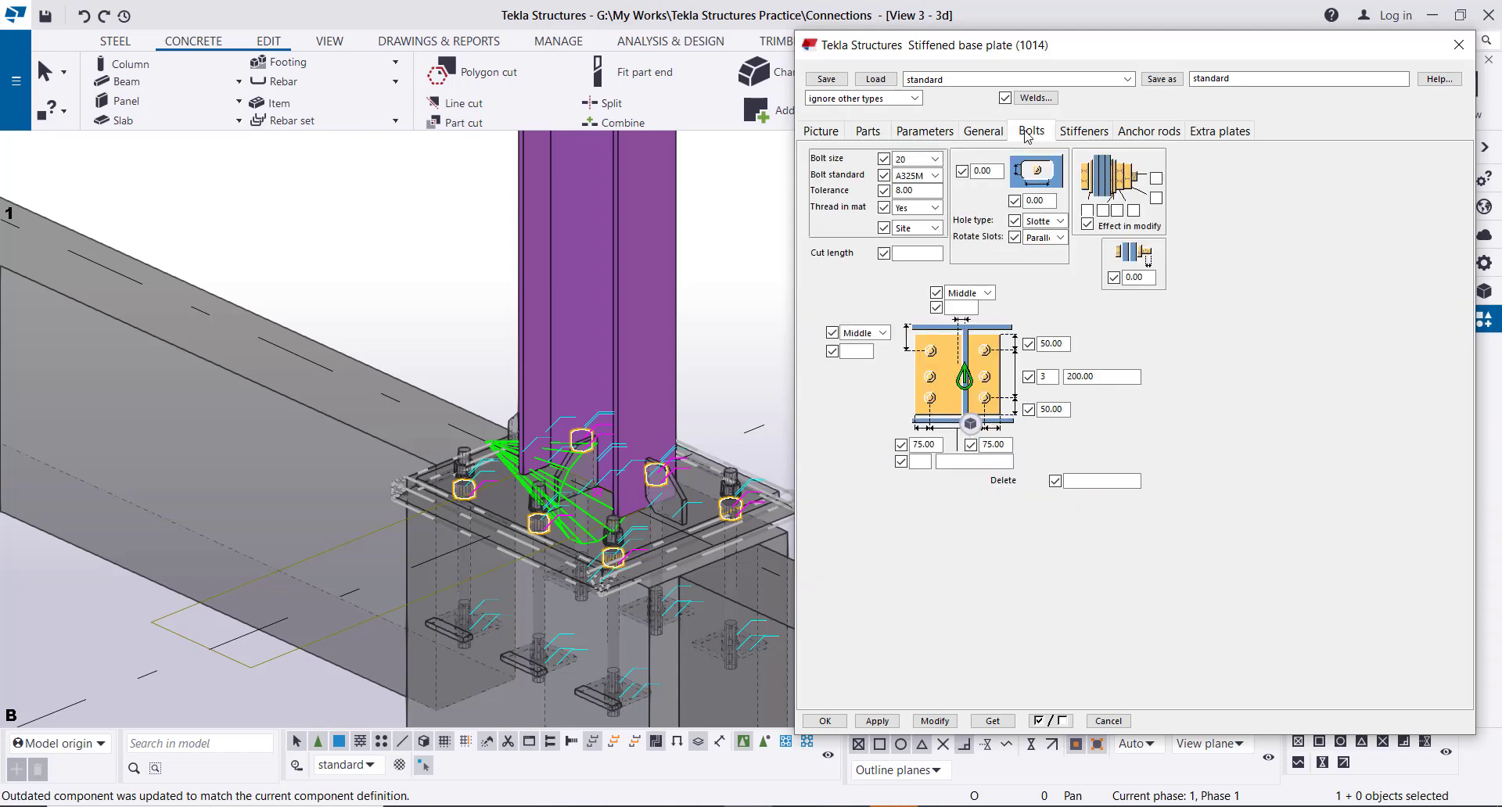
{"action": "left_click", "coordinate": [935, 159]}
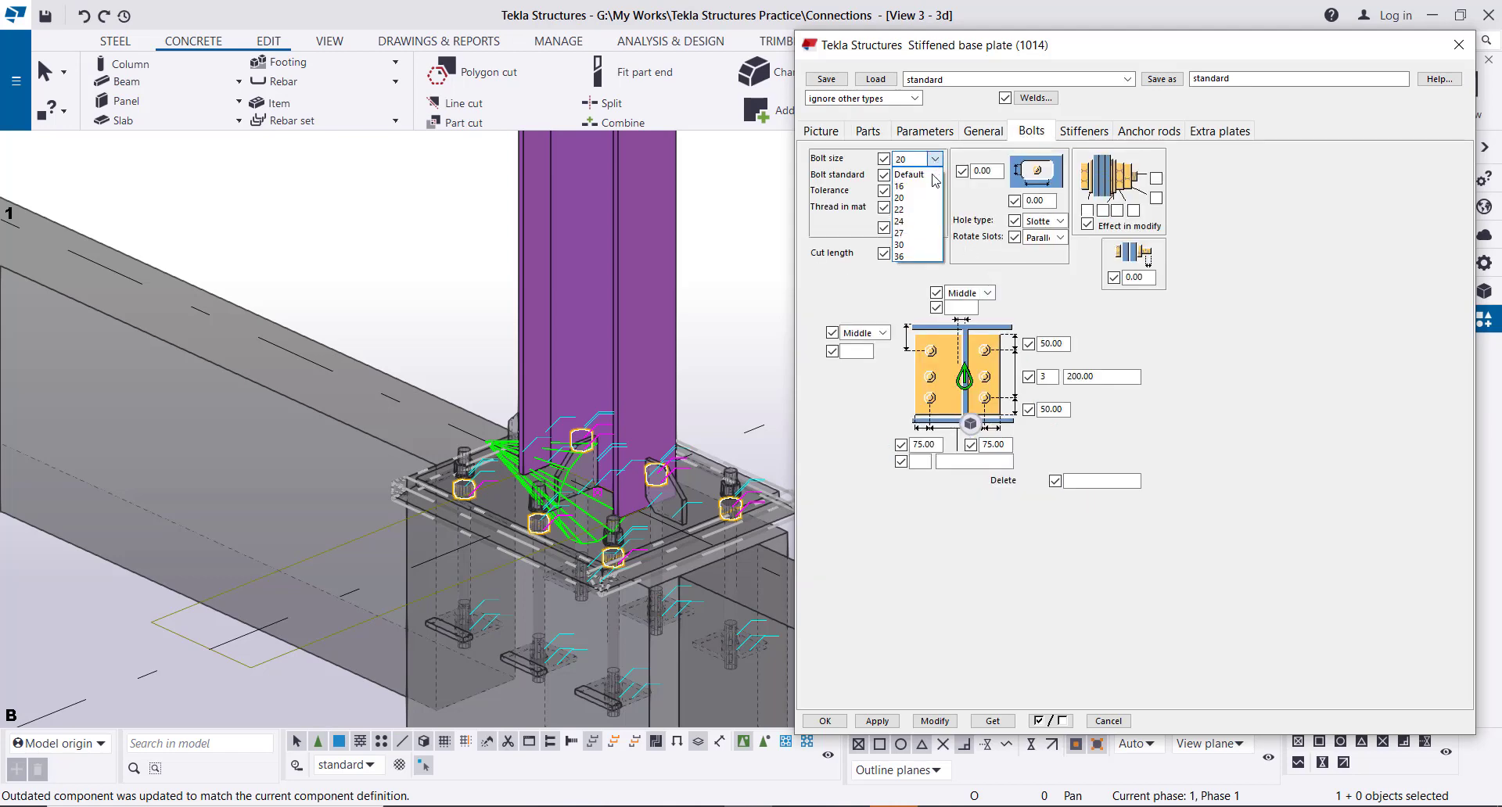
{"action": "left_click", "coordinate": [900, 210]}
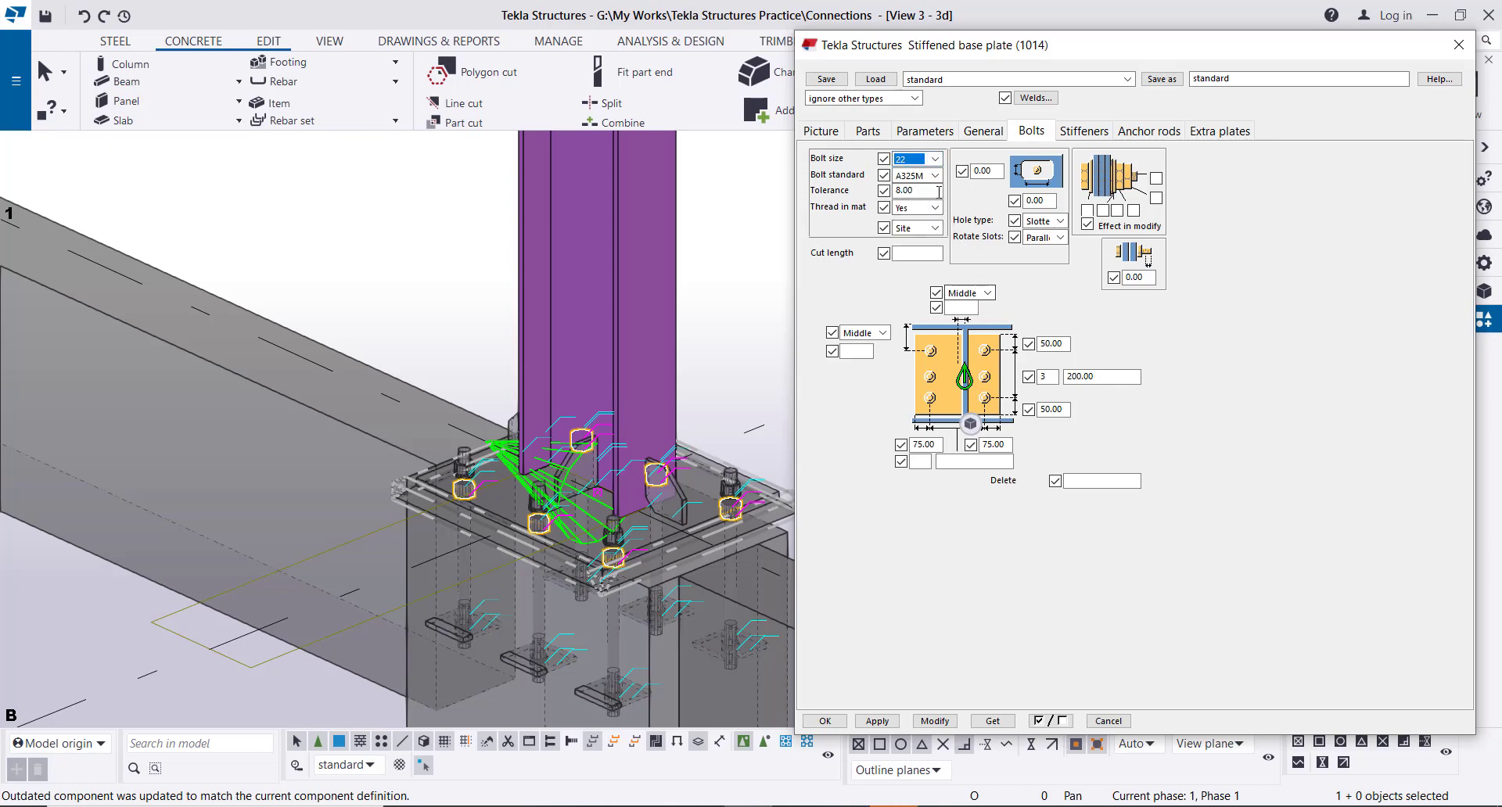
{"action": "left_click", "coordinate": [936, 176]}
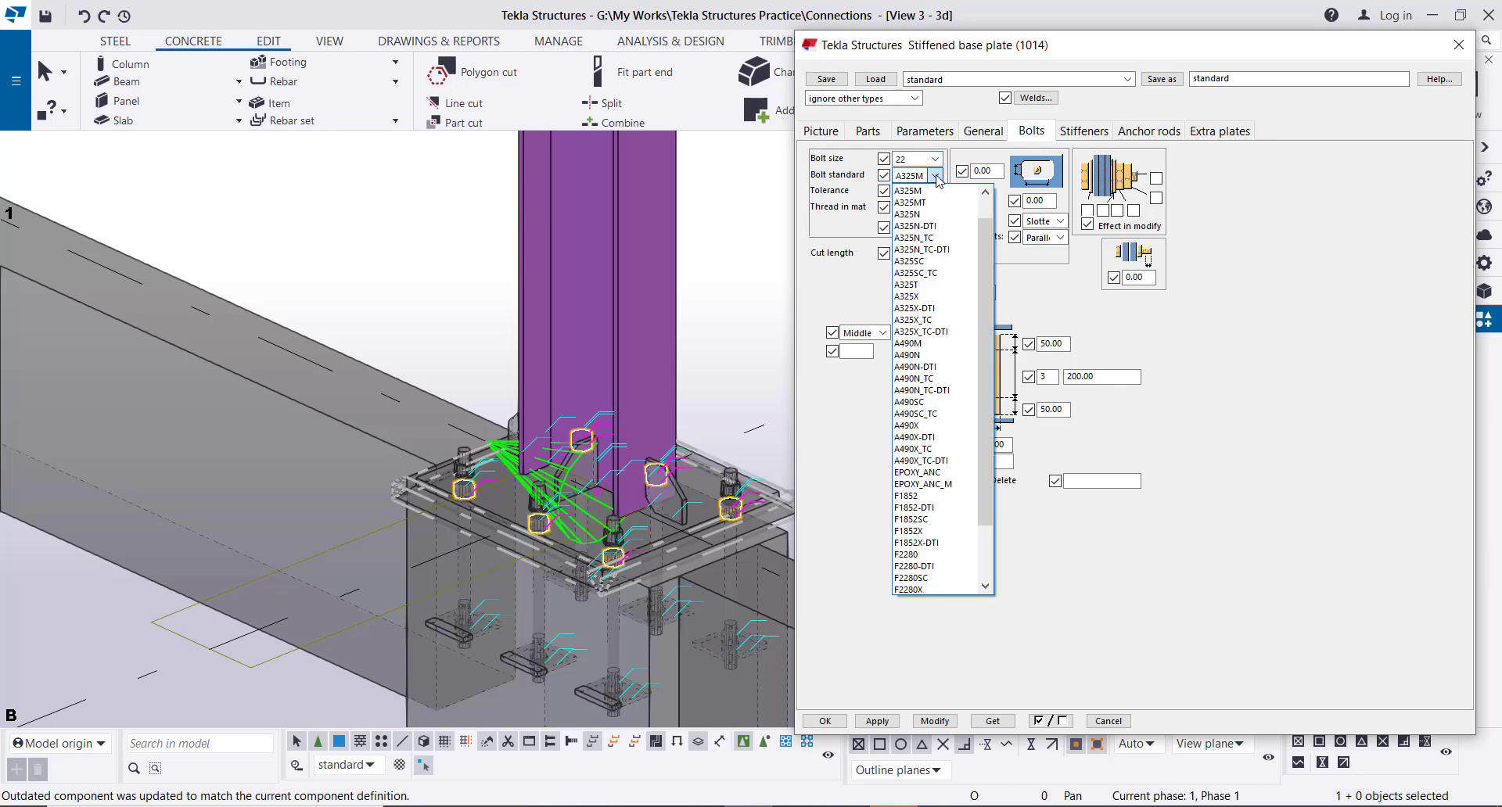
{"action": "left_click", "coordinate": [937, 177]}
{"action": "double_click", "coordinate": [922, 191]}
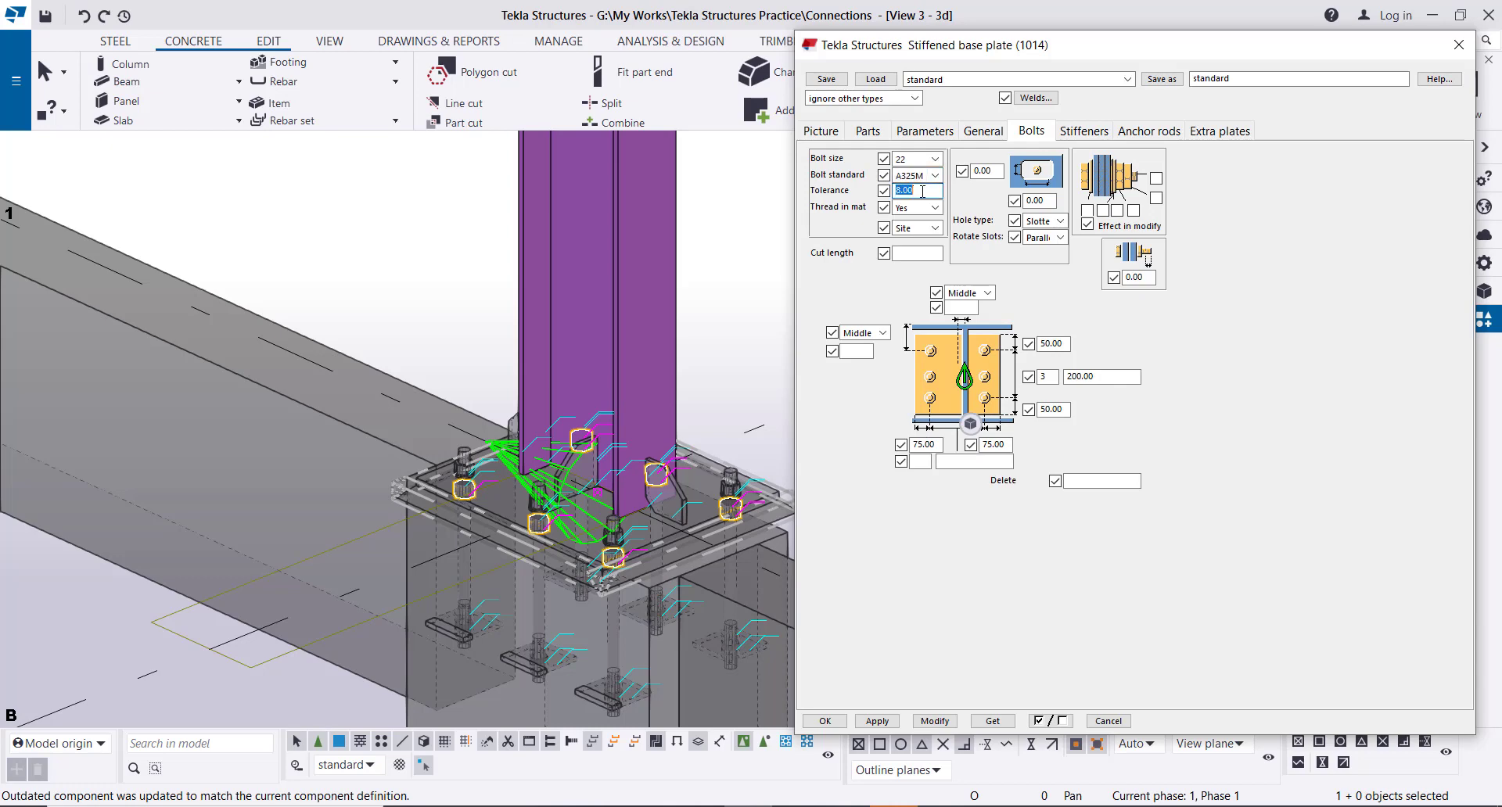
{"action": "type", "text": "5"}
Set both edge distances along the three bolt rows to 60 mm and the row spacing to 150 mm, then update the base plate.
{"action": "double_click", "coordinate": [1054, 344]}
{"action": "type", "text": "60"}
{"action": "double_click", "coordinate": [1053, 409]}
{"action": "type", "text": "60"}
{"action": "double_click", "coordinate": [1049, 376]}
{"action": "double_click", "coordinate": [1091, 376]}
{"action": "type", "text": "1"}
{"action": "left_click", "coordinate": [935, 722]}
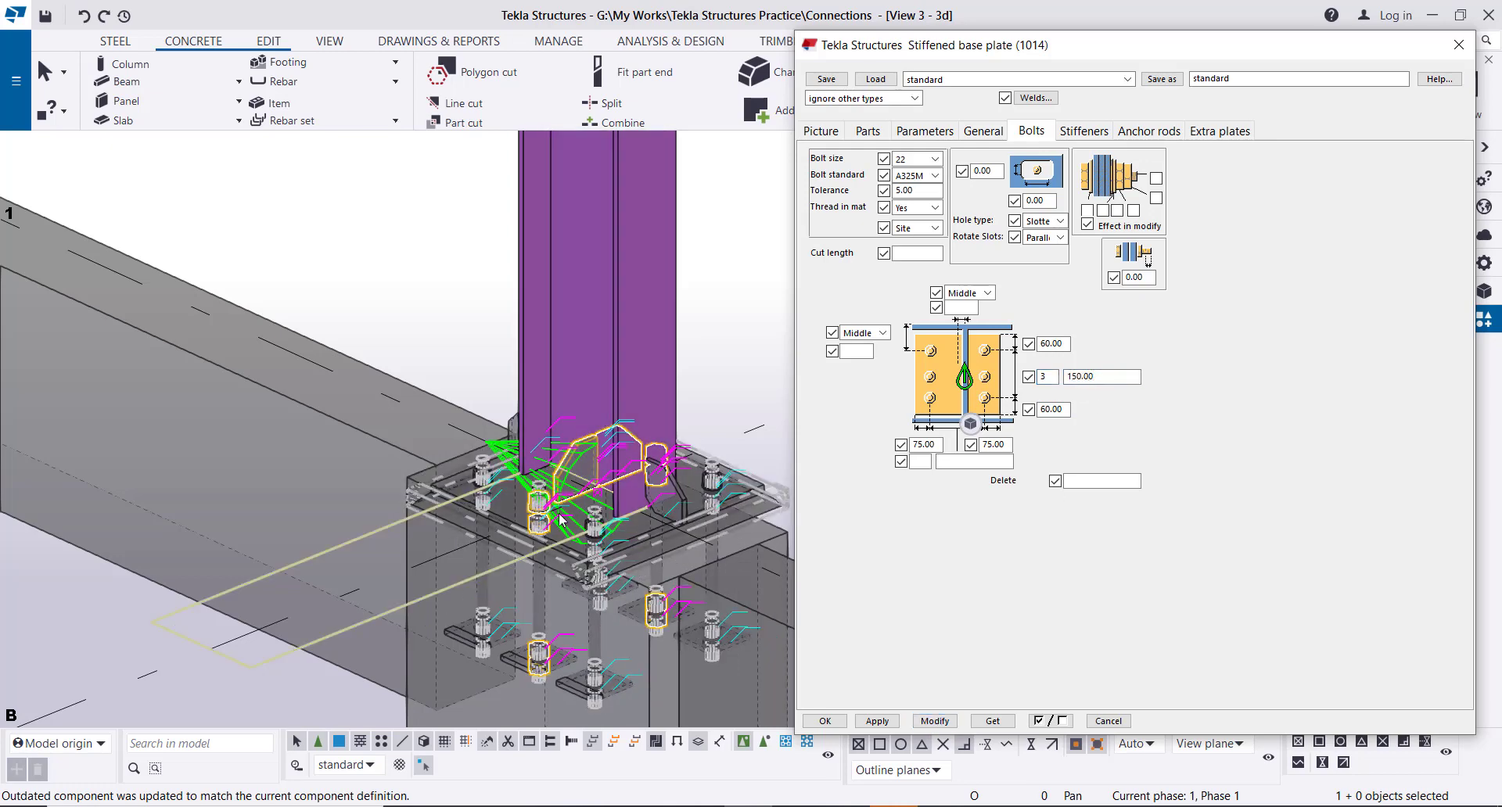
Set the bolt edge distances on the plate's other two sides to 60 mm and update the base plate.
{"action": "double_click", "coordinate": [935, 444]}
{"action": "type", "text": "60"}
{"action": "double_click", "coordinate": [993, 444]}
{"action": "type", "text": "60"}
{"action": "left_click", "coordinate": [936, 720]}
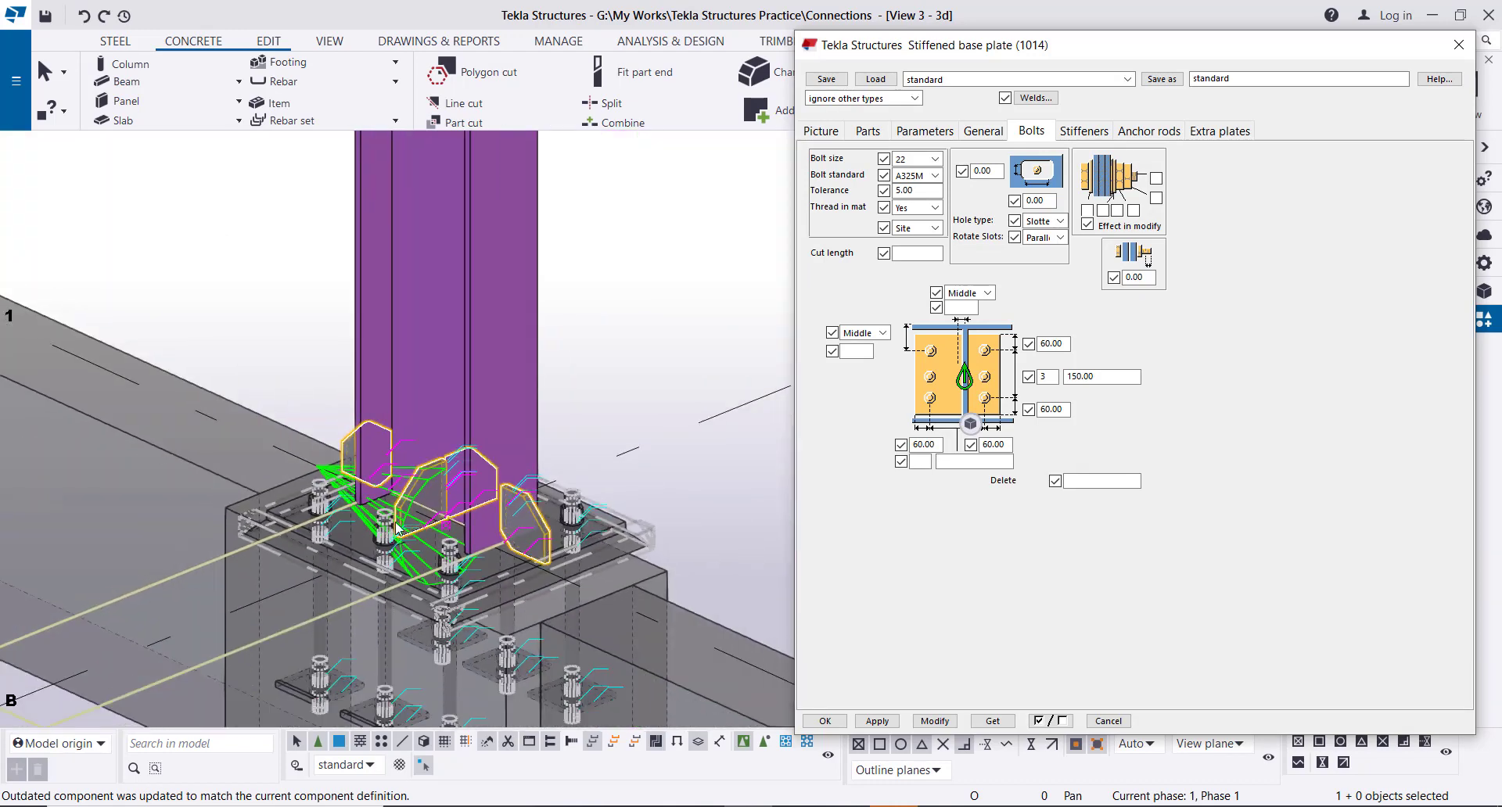
{"action": "scroll", "coordinate": [580, 602], "scroll_direction": "up", "scroll_amount": 8}
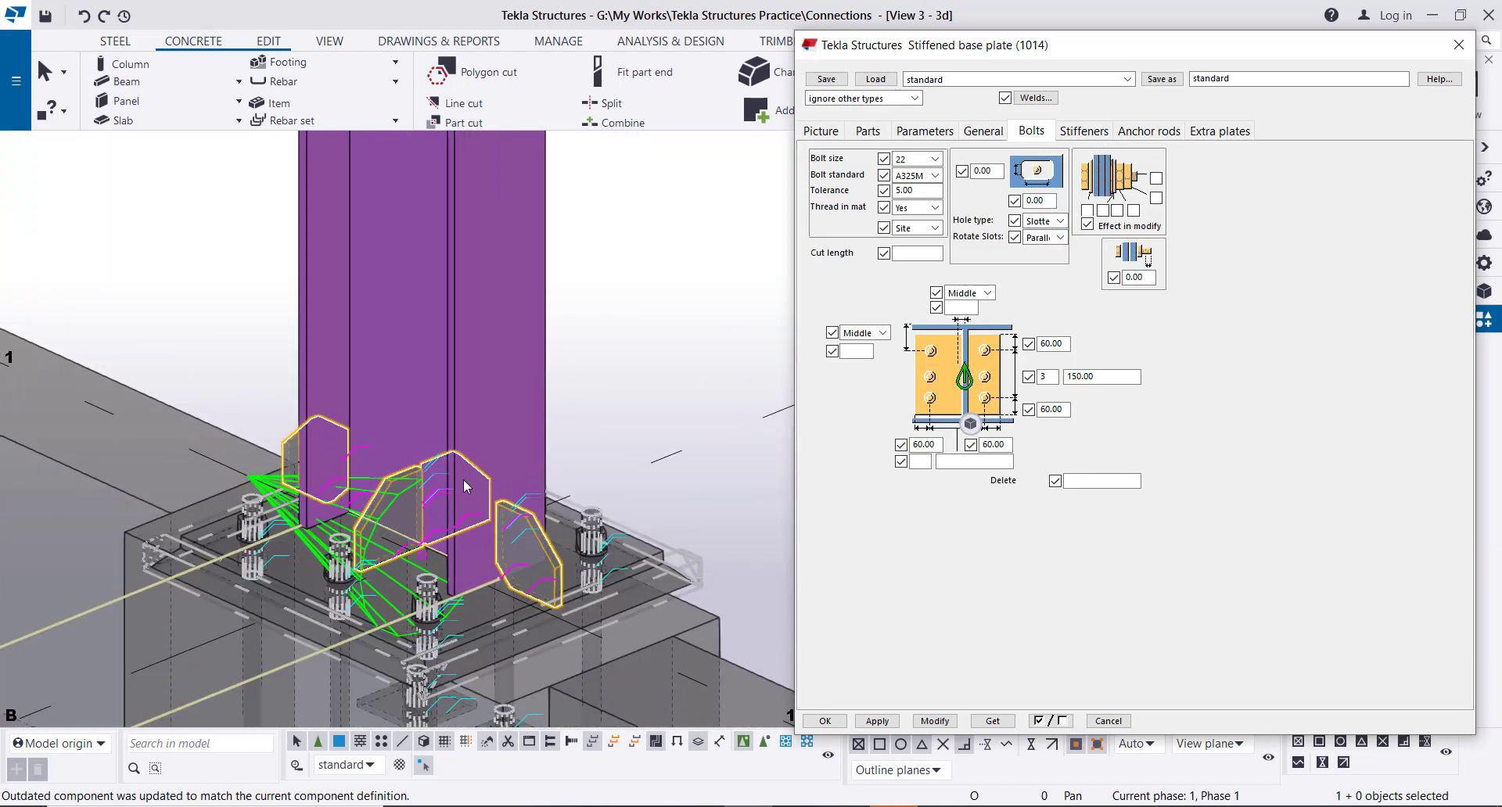
{"action": "scroll", "coordinate": [430, 419], "scroll_direction": "down", "scroll_amount": 8}
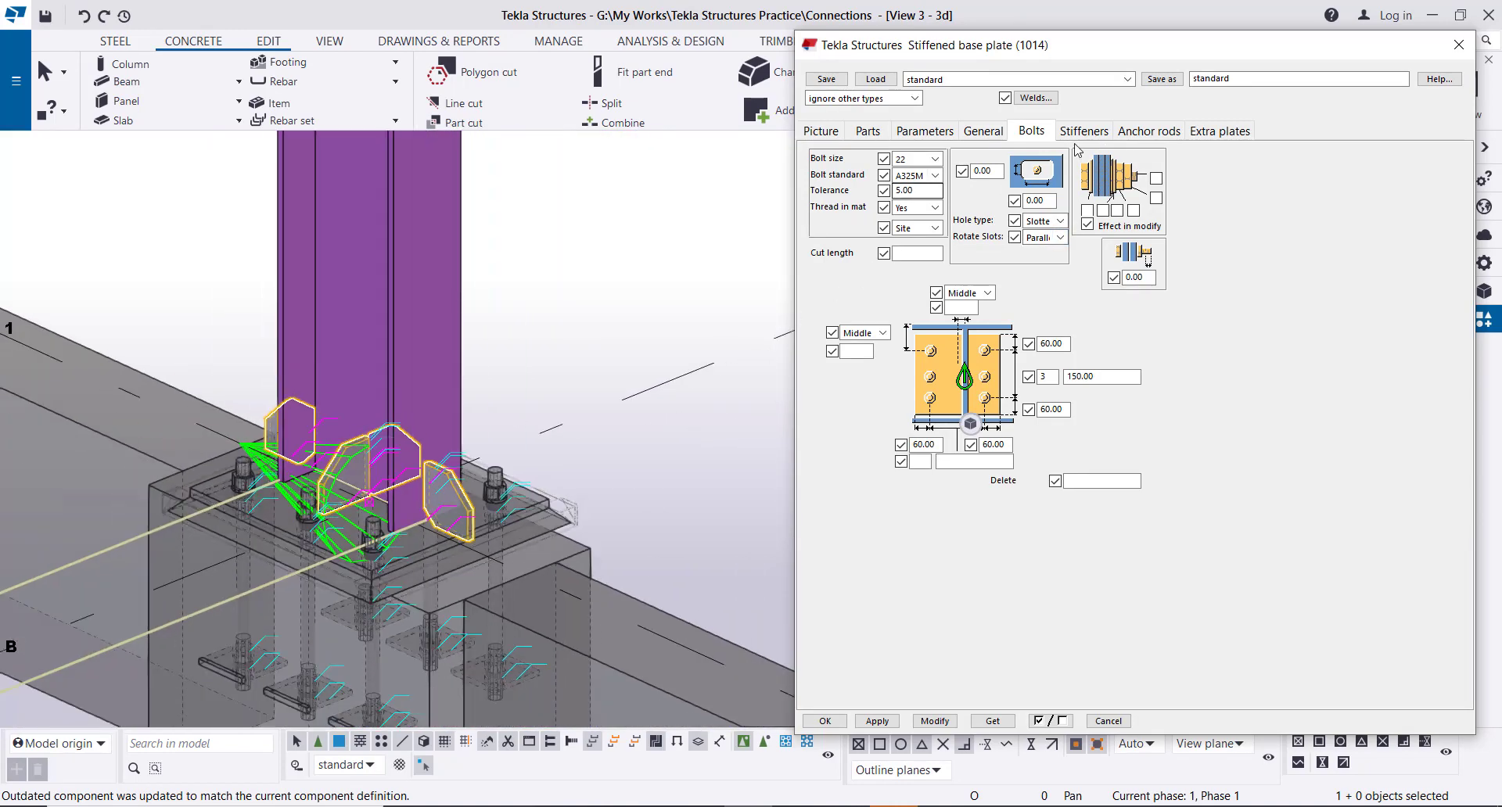
Set the flange stiffeners' height and width to 80 mm and choose the arrangement with one centred stiffener on each flange.
{"action": "left_click", "coordinate": [1089, 131]}
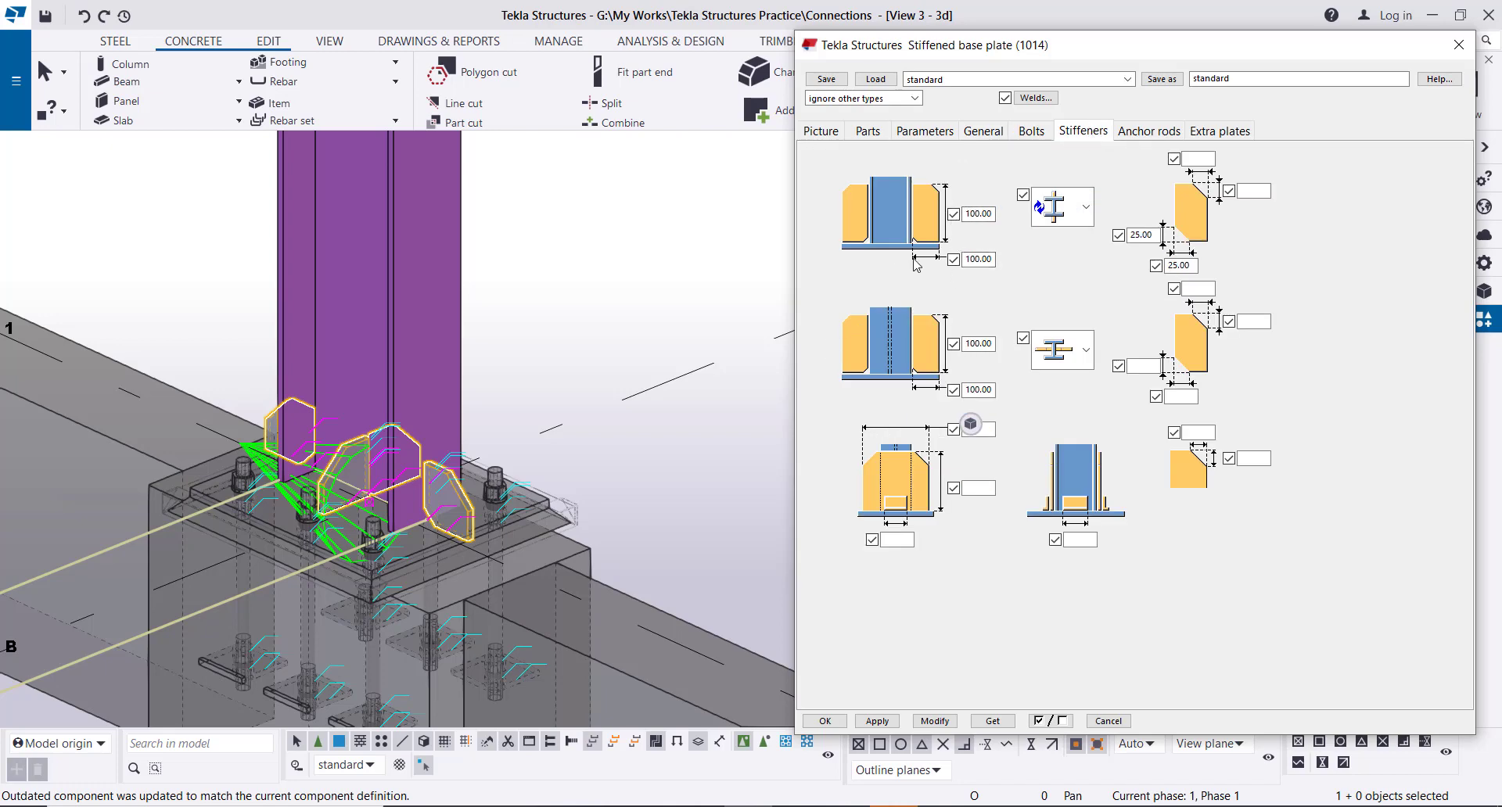
{"action": "double_click", "coordinate": [991, 214]}
{"action": "type", "text": "80"}
{"action": "double_click", "coordinate": [991, 260]}
{"action": "type", "text": "80"}
{"action": "left_click", "coordinate": [1087, 209]}
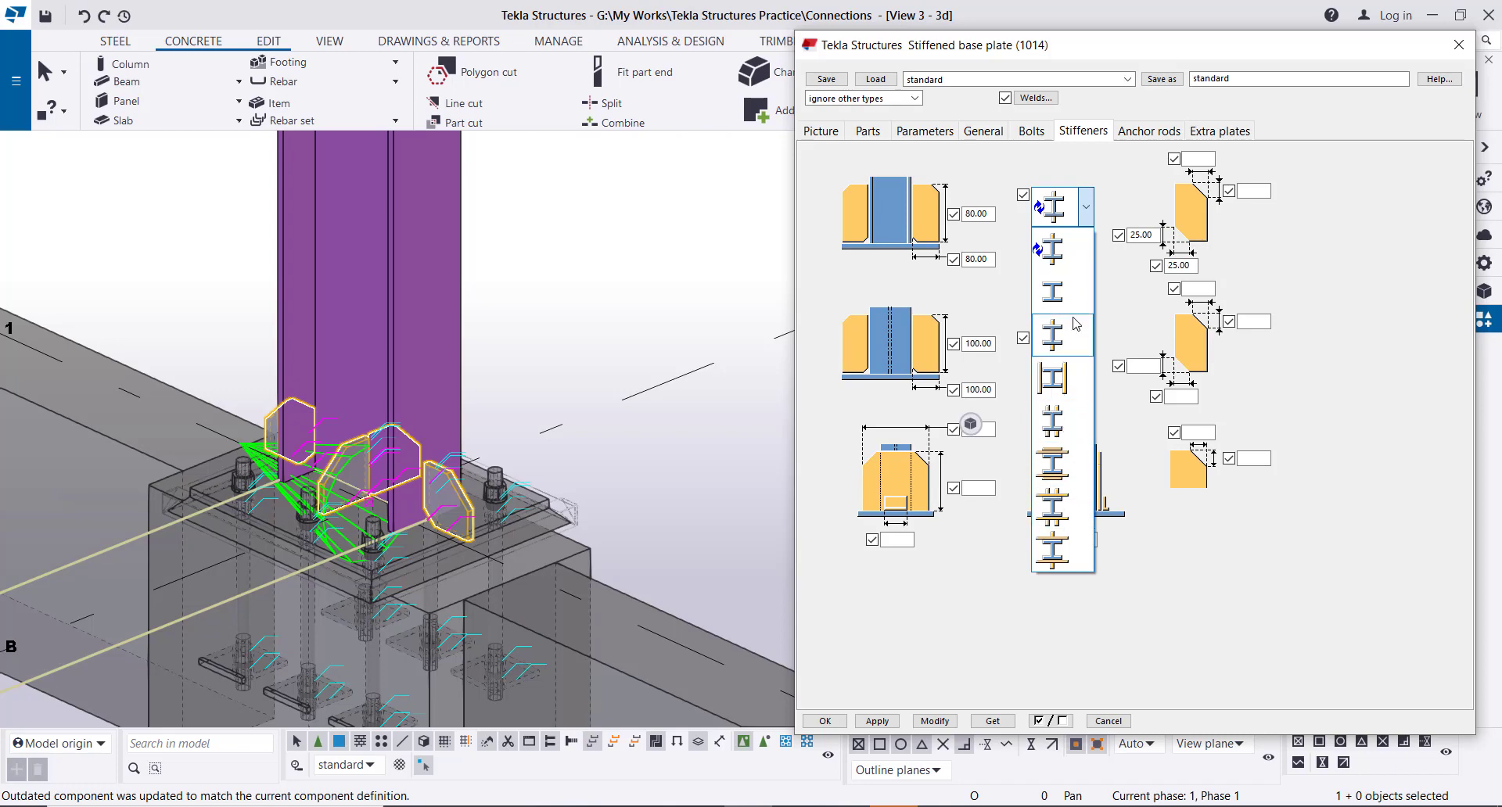
{"action": "left_click", "coordinate": [1059, 338]}
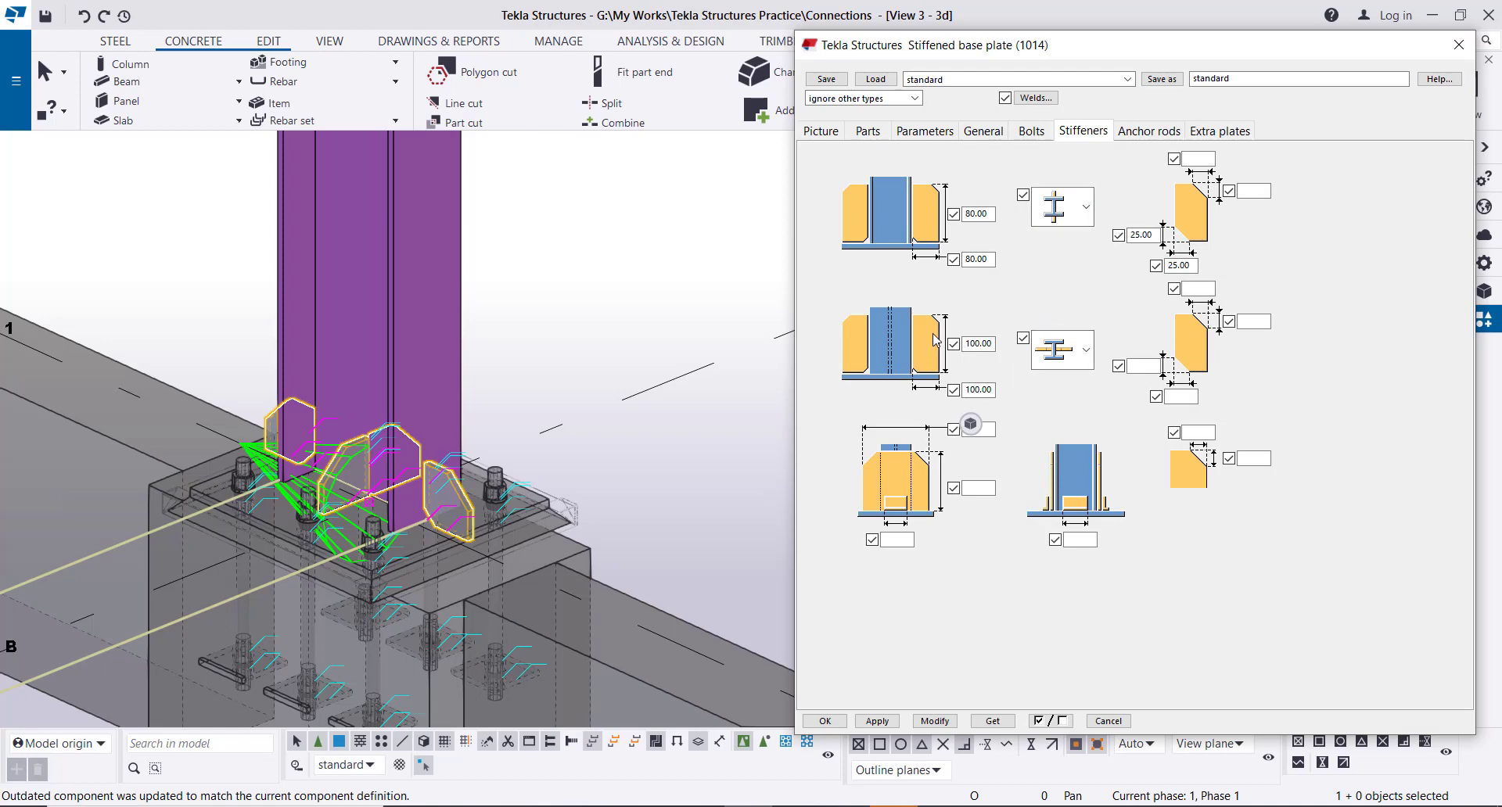
Set the web stiffeners' height and width to 80 mm and choose the arrangement with one centred stiffener on each web side.
{"action": "double_click", "coordinate": [970, 343]}
{"action": "type", "text": "80"}
{"action": "double_click", "coordinate": [988, 390]}
{"action": "type", "text": "80"}
{"action": "left_click", "coordinate": [1064, 349]}
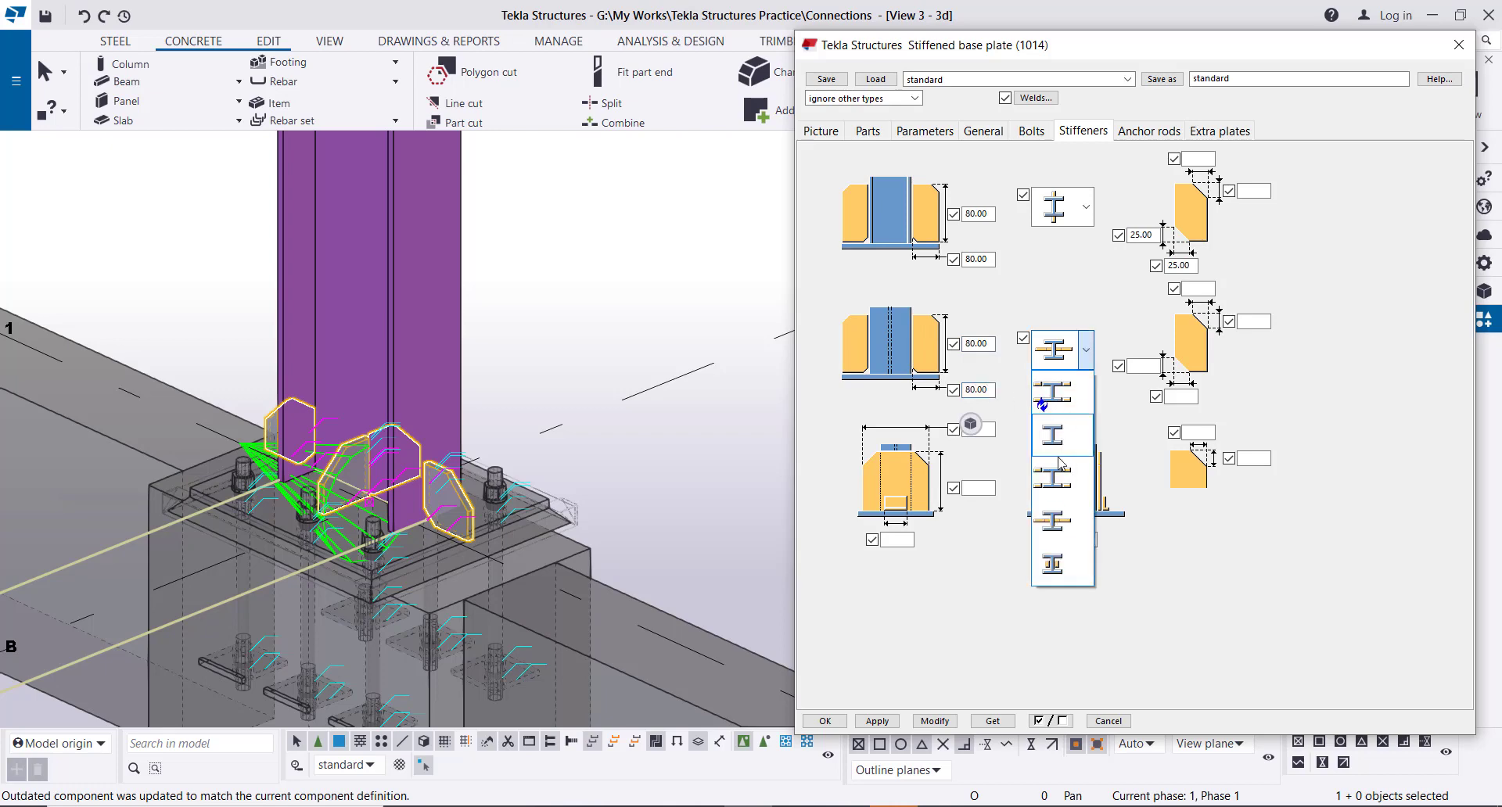
{"action": "left_click", "coordinate": [1060, 522]}
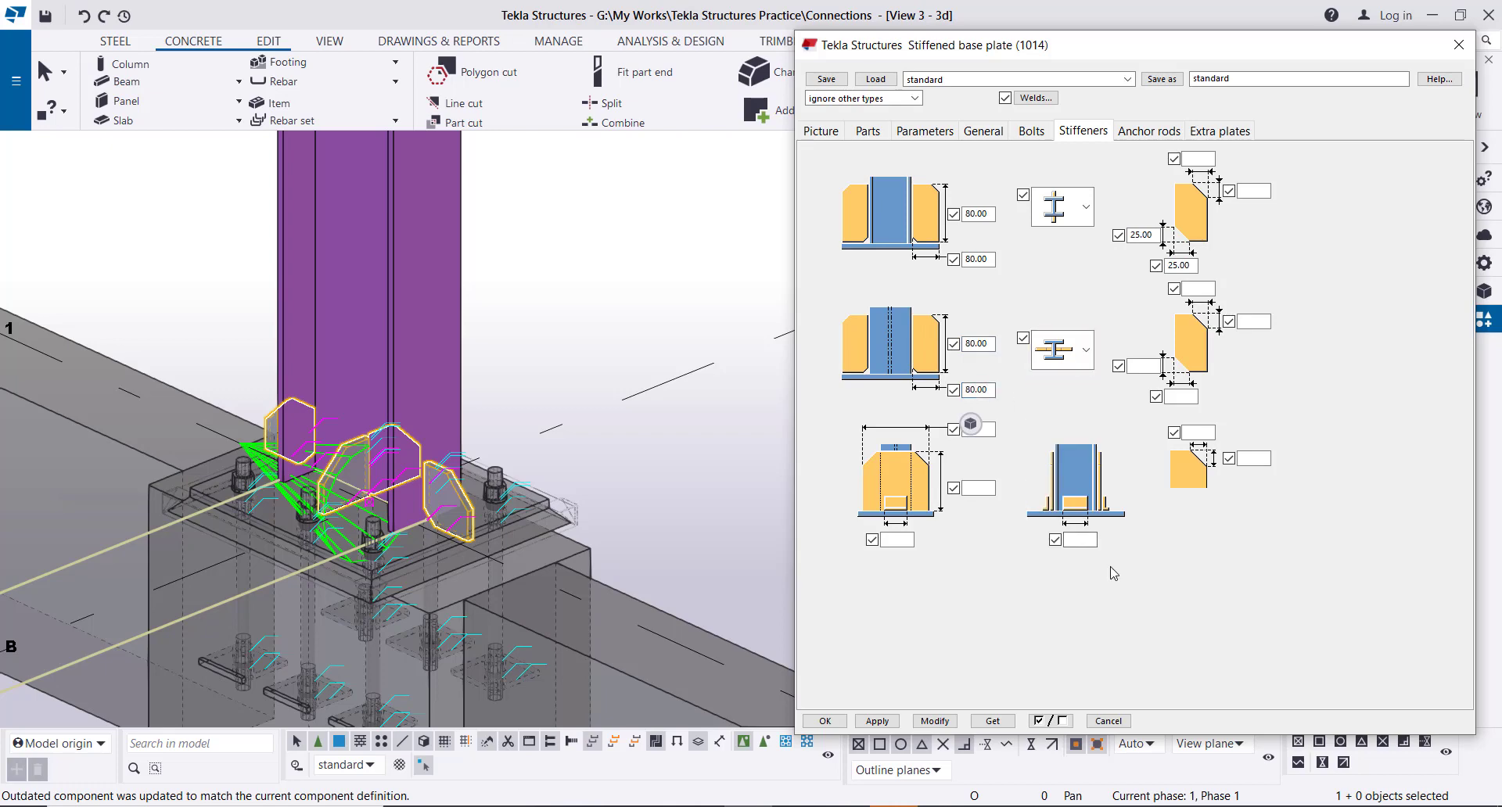
Update the base plate with the stiffener settings and redraw the view around the column foot.
{"action": "left_click", "coordinate": [934, 721]}
{"action": "right_click", "coordinate": [603, 255]}
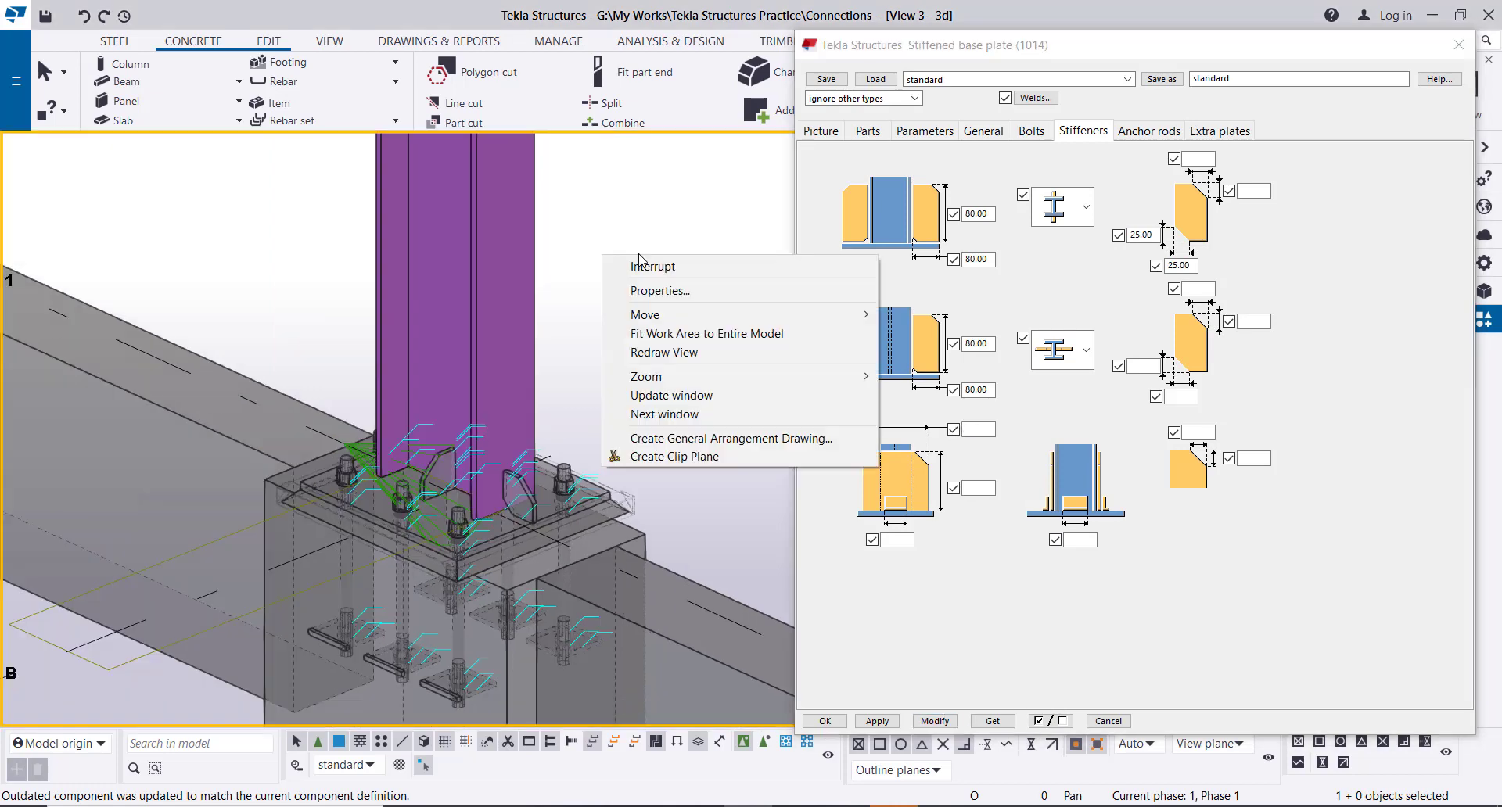
{"action": "left_click", "coordinate": [665, 352]}
{"action": "scroll", "coordinate": [469, 509], "scroll_direction": "up", "scroll_amount": 2}
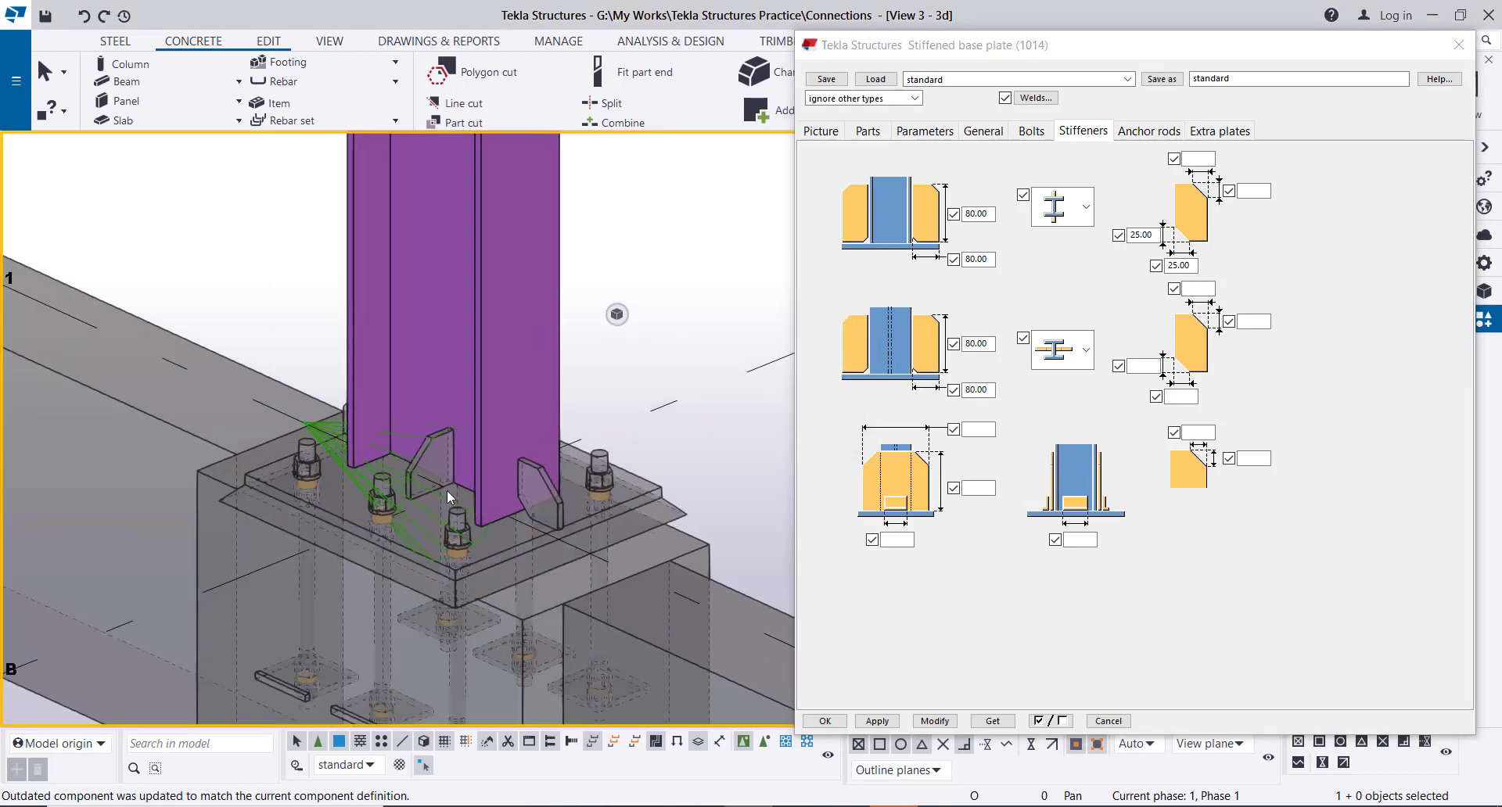
{"action": "scroll", "coordinate": [458, 463], "scroll_direction": "down", "scroll_amount": 2}
{"action": "middle_click_drag", "start_coordinate": [474, 476], "coordinate": [529, 482], "text": "ctrl"}
{"action": "scroll", "coordinate": [524, 472], "scroll_direction": "up", "scroll_amount": 3}
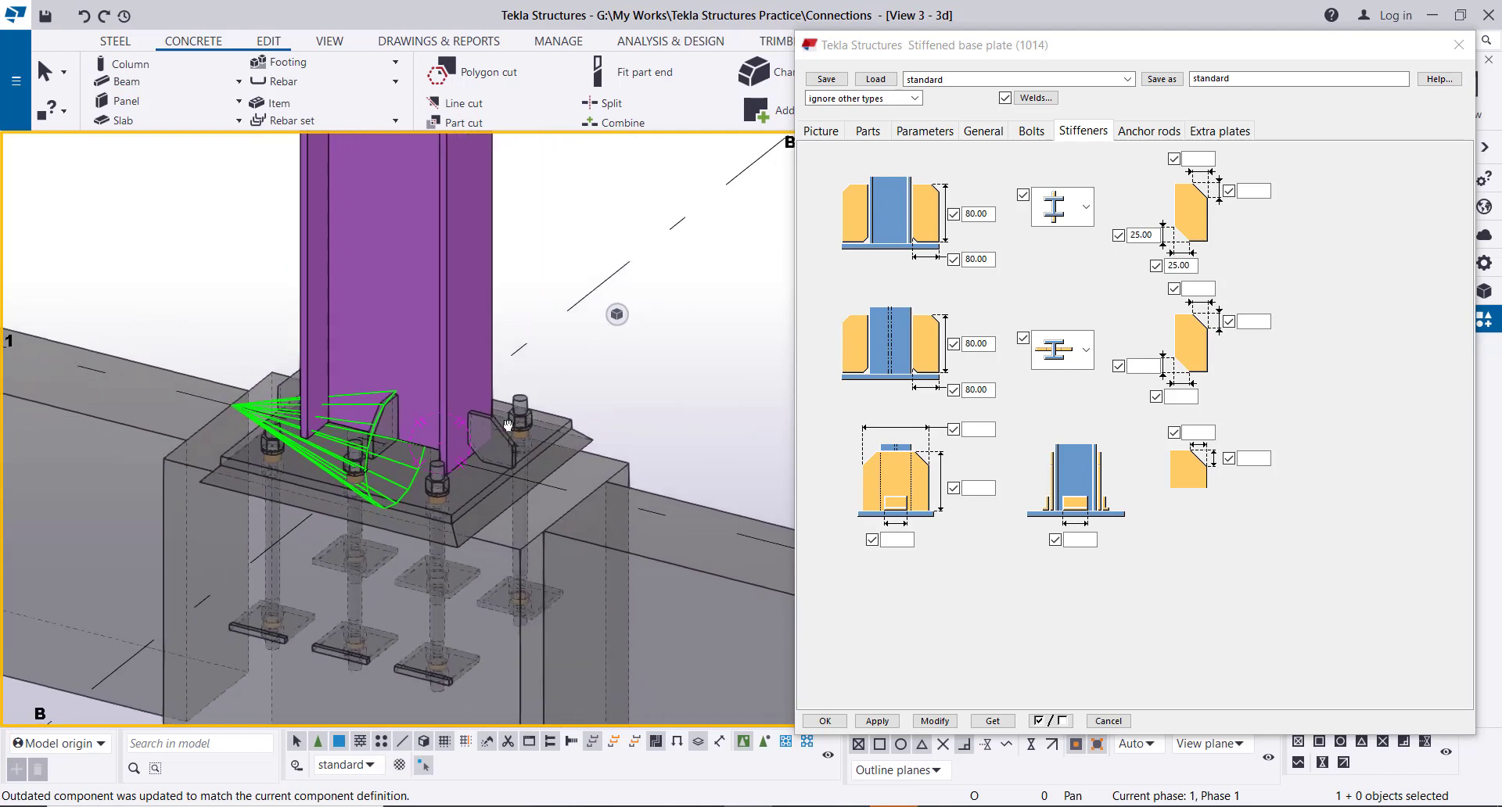
Examine the anchor rods' nut profile in the profile catalog and close the catalog without changing it.
{"action": "left_click", "coordinate": [1149, 133]}
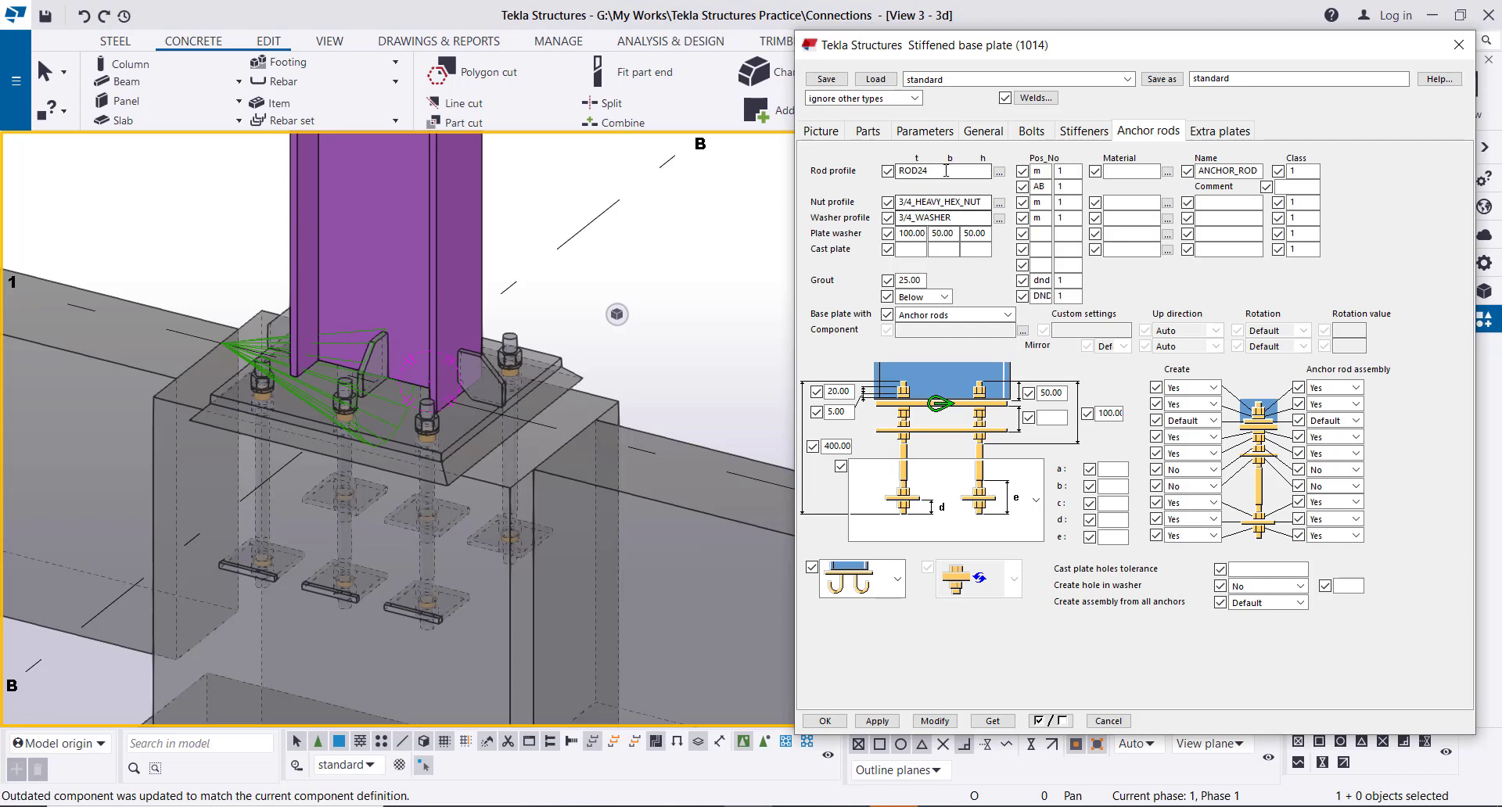
{"action": "double_click", "coordinate": [971, 203]}
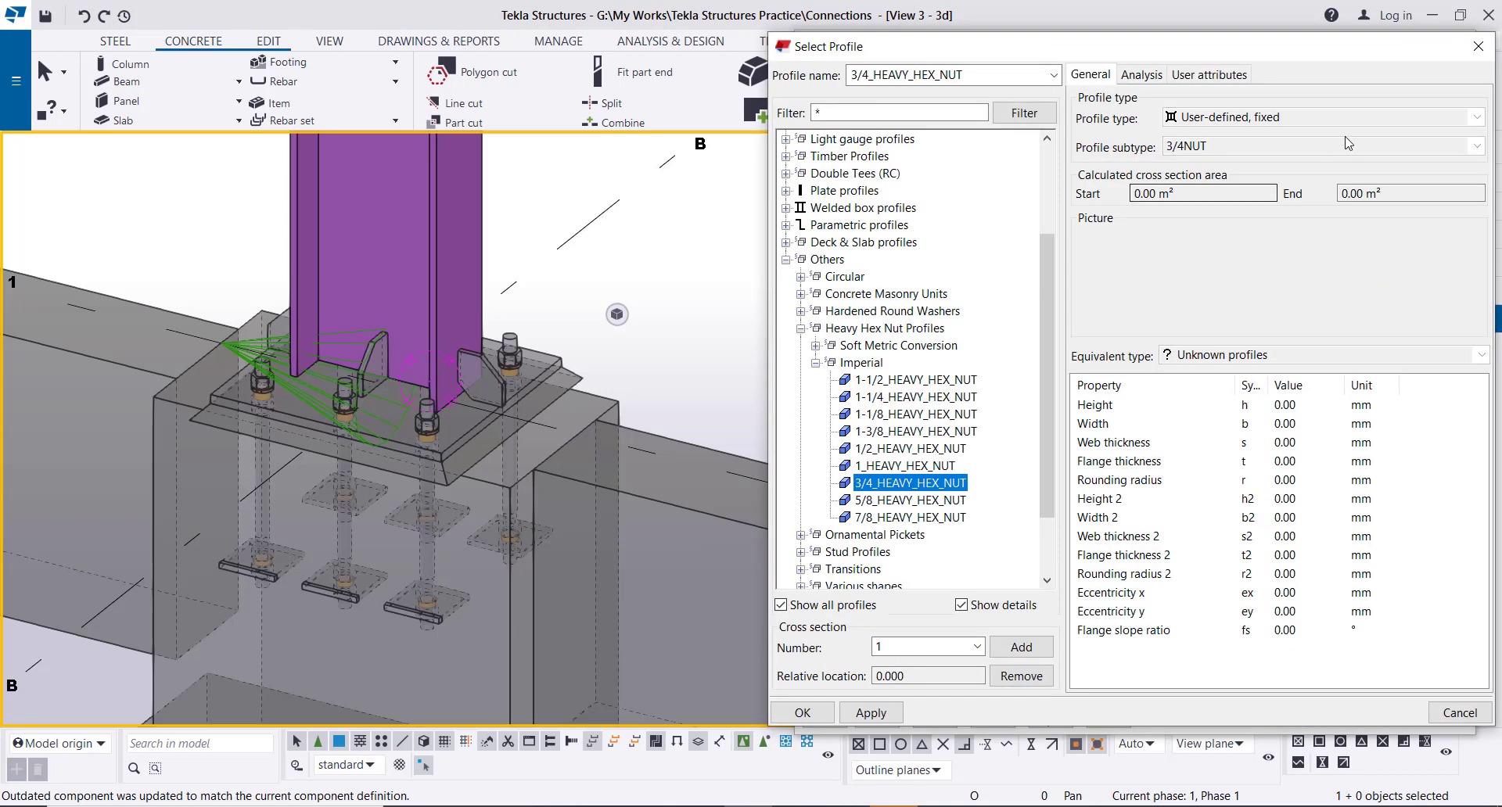
{"action": "left_click", "coordinate": [1478, 46]}
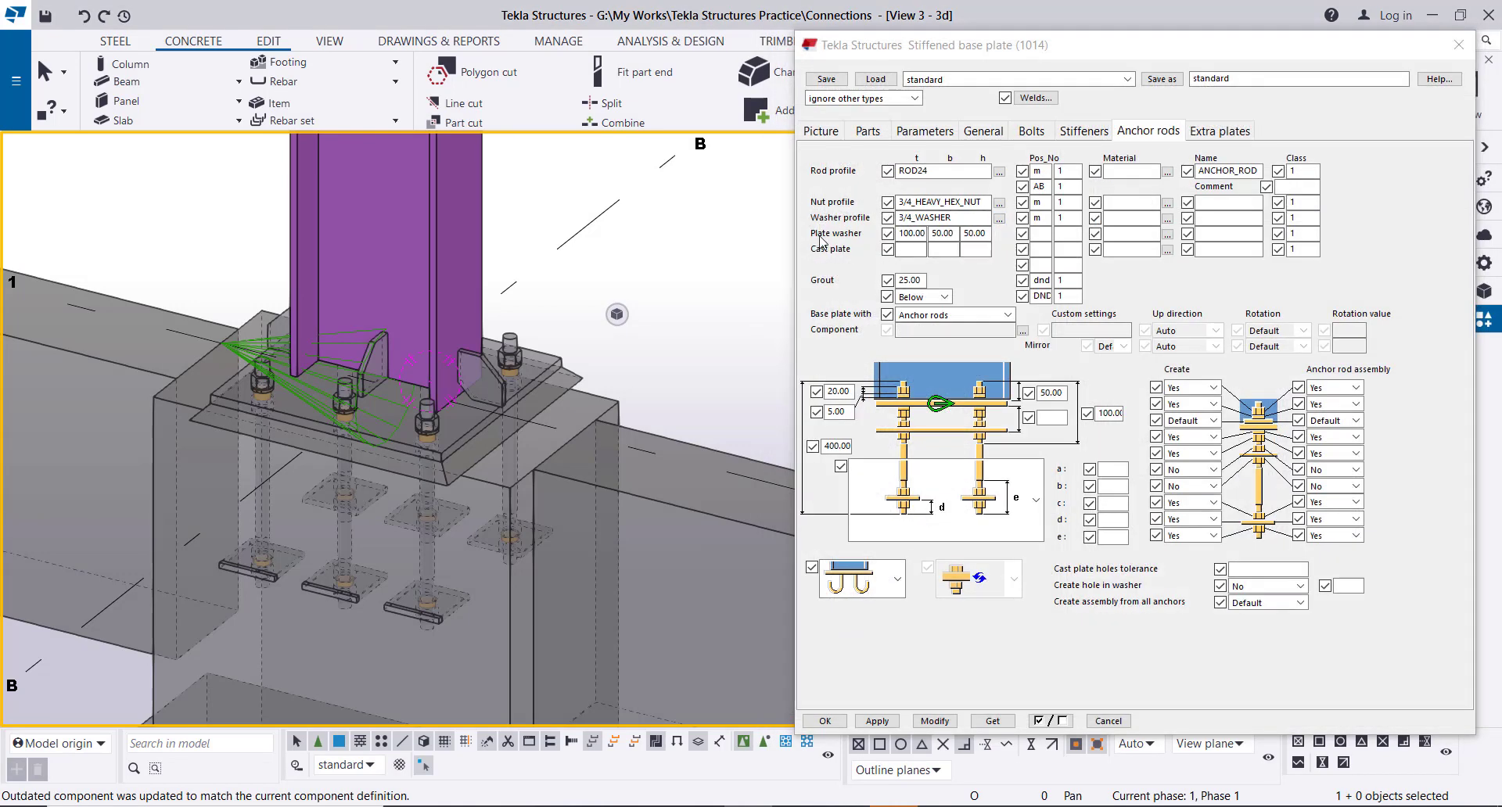
Change the anchor rod type to U-shaped hooked rods and update the base plate.
{"action": "middle_click_drag", "start_coordinate": [415, 534], "coordinate": [464, 454]}
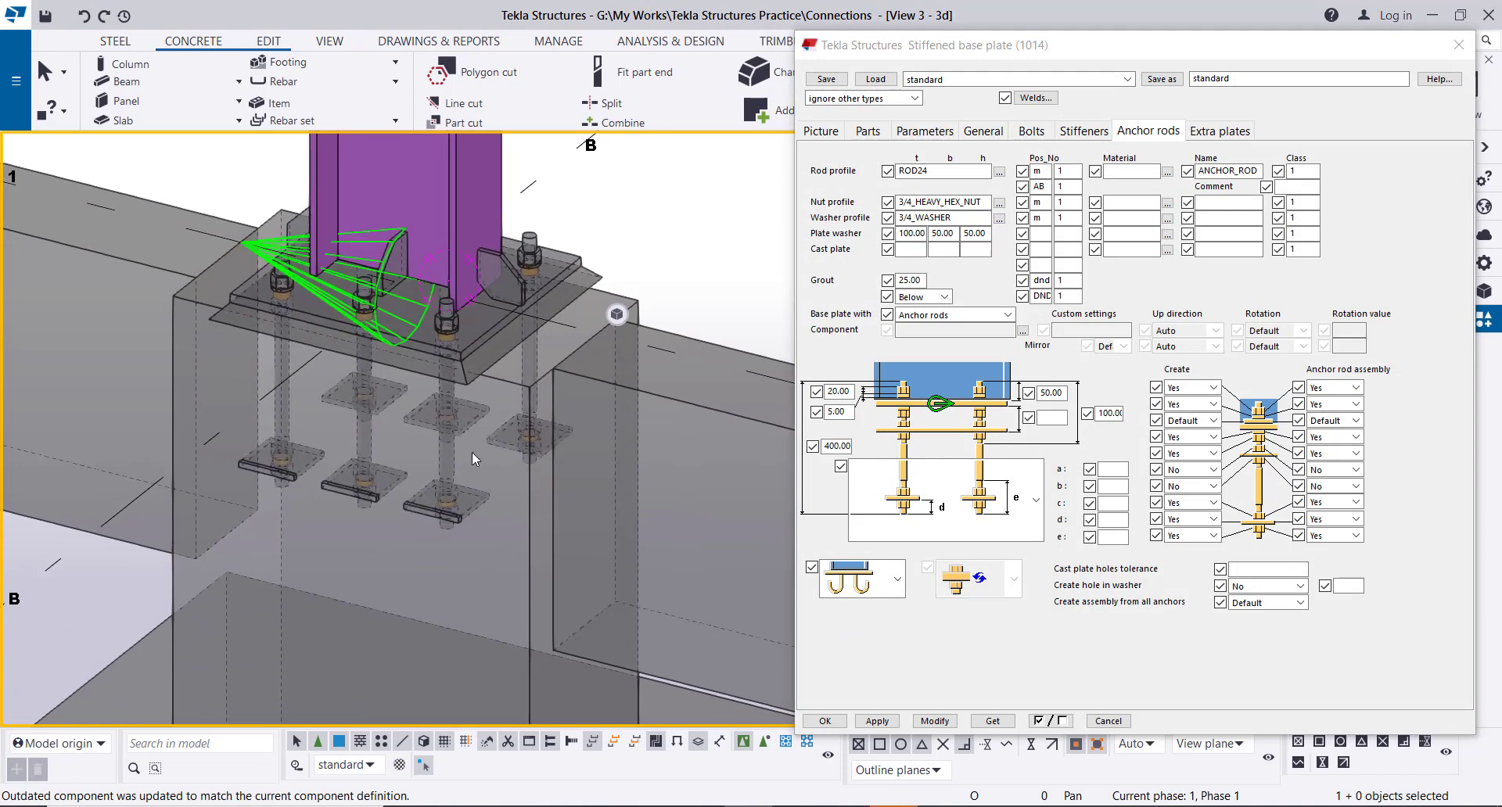
{"action": "left_click", "coordinate": [1034, 520]}
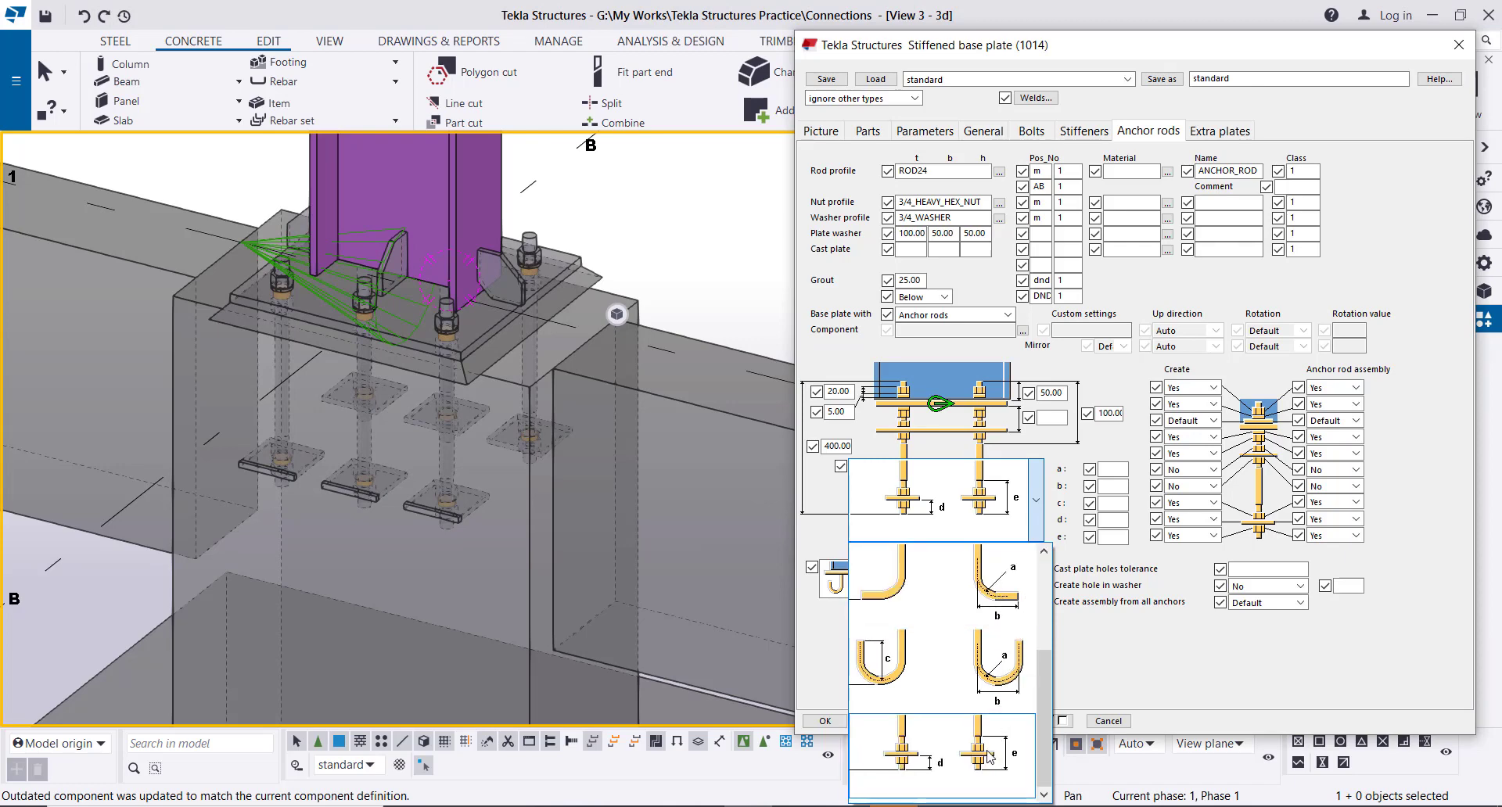
{"action": "scroll", "coordinate": [992, 754], "scroll_direction": "up", "scroll_amount": 1}
{"action": "left_click", "coordinate": [1035, 500]}
{"action": "left_click", "coordinate": [1036, 501]}
{"action": "left_click", "coordinate": [997, 600]}
{"action": "left_click", "coordinate": [1035, 500]}
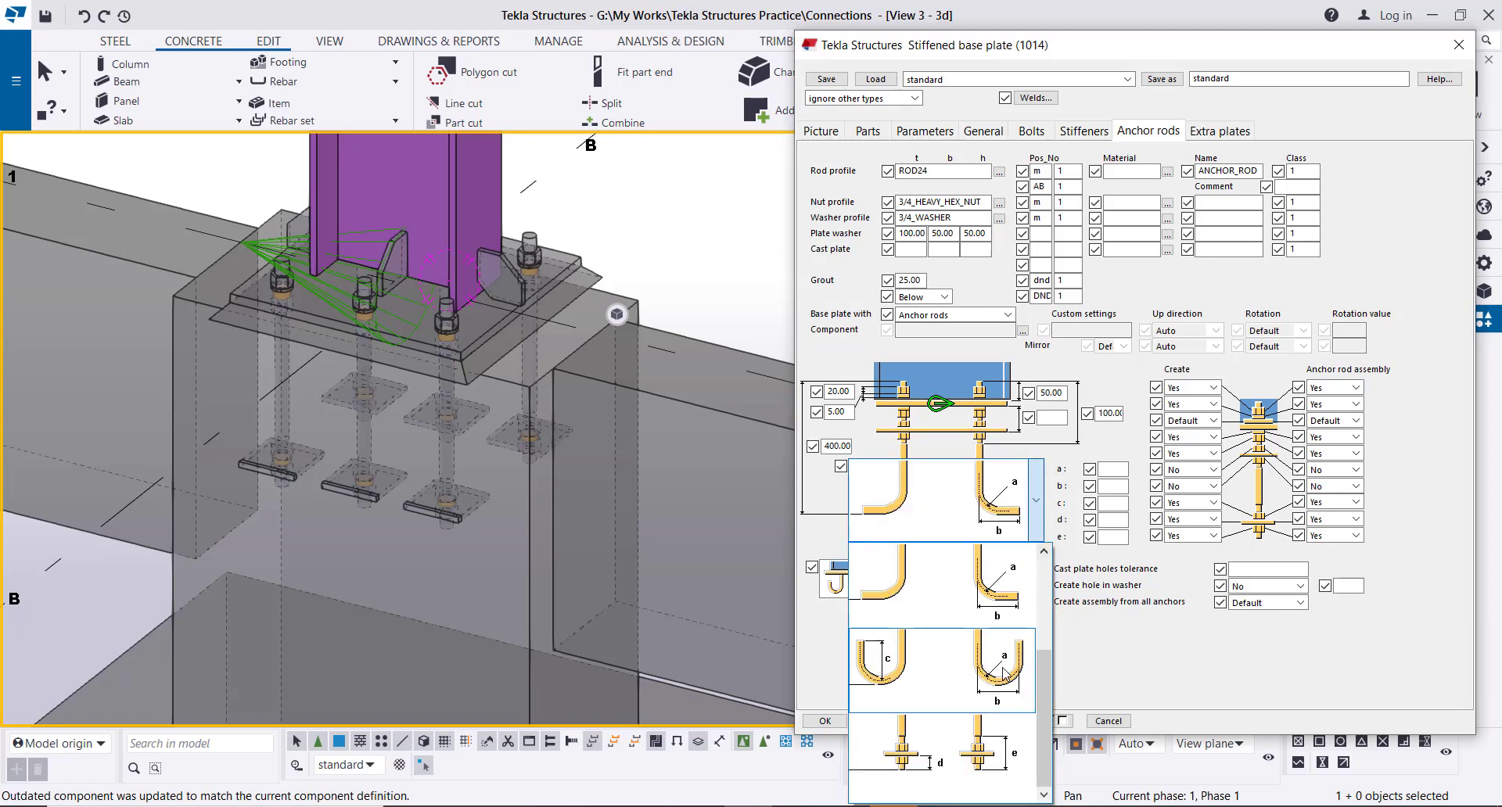
{"action": "left_click", "coordinate": [1006, 671]}
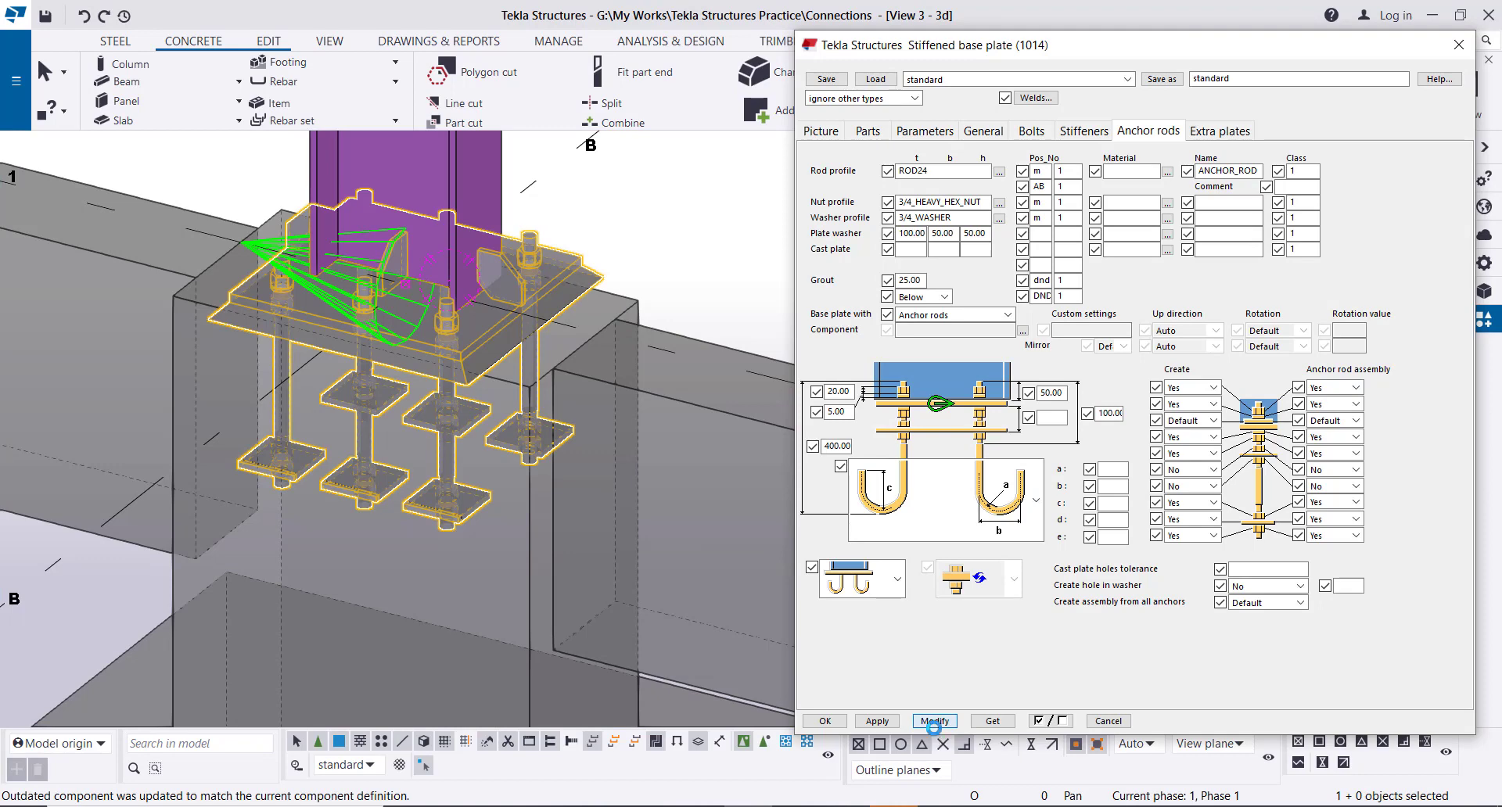
{"action": "left_click", "coordinate": [935, 721]}
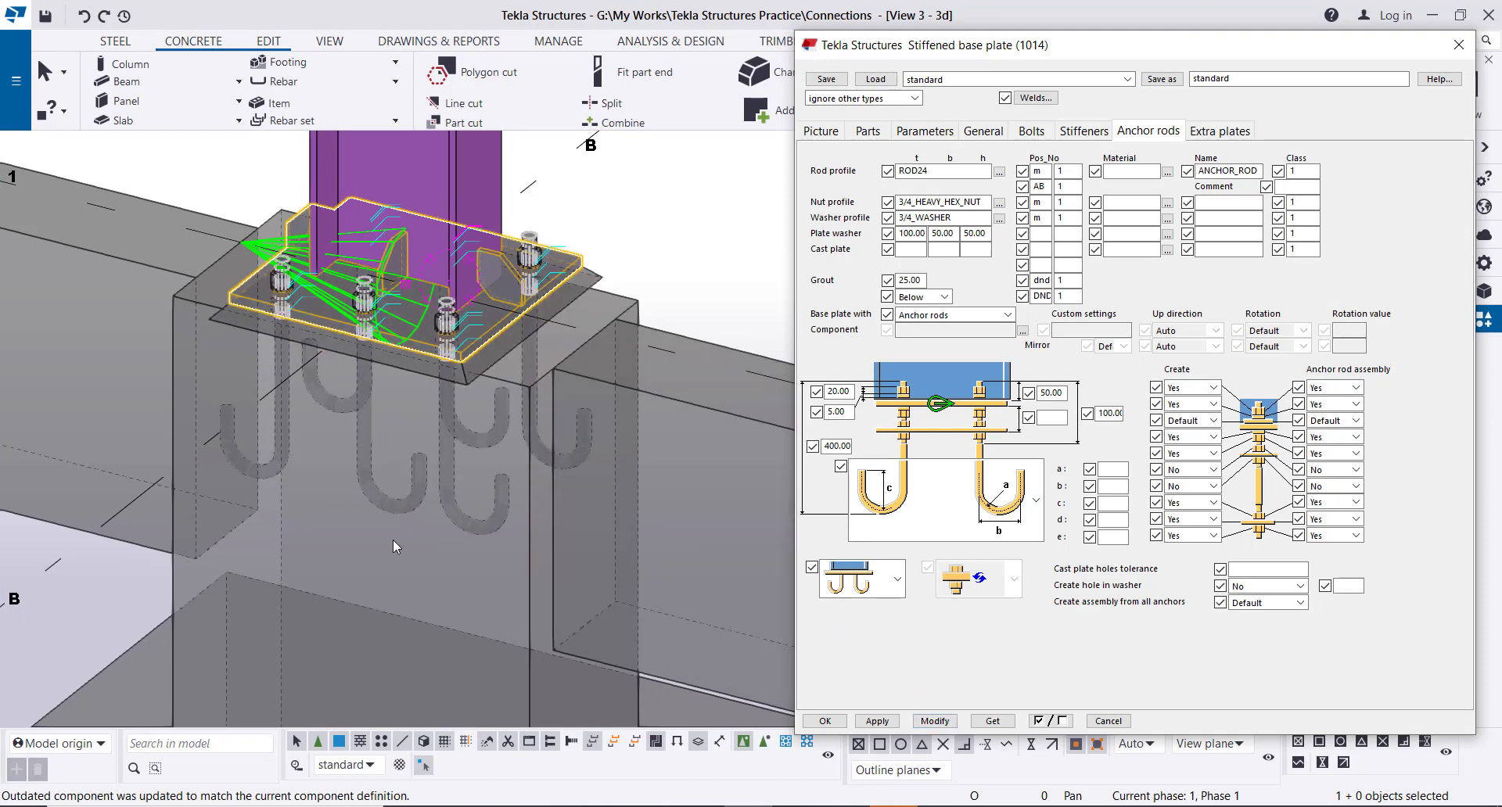
Set the hooked anchor rods' direction to the third arrangement and update the base plate.
{"action": "left_click", "coordinate": [898, 582]}
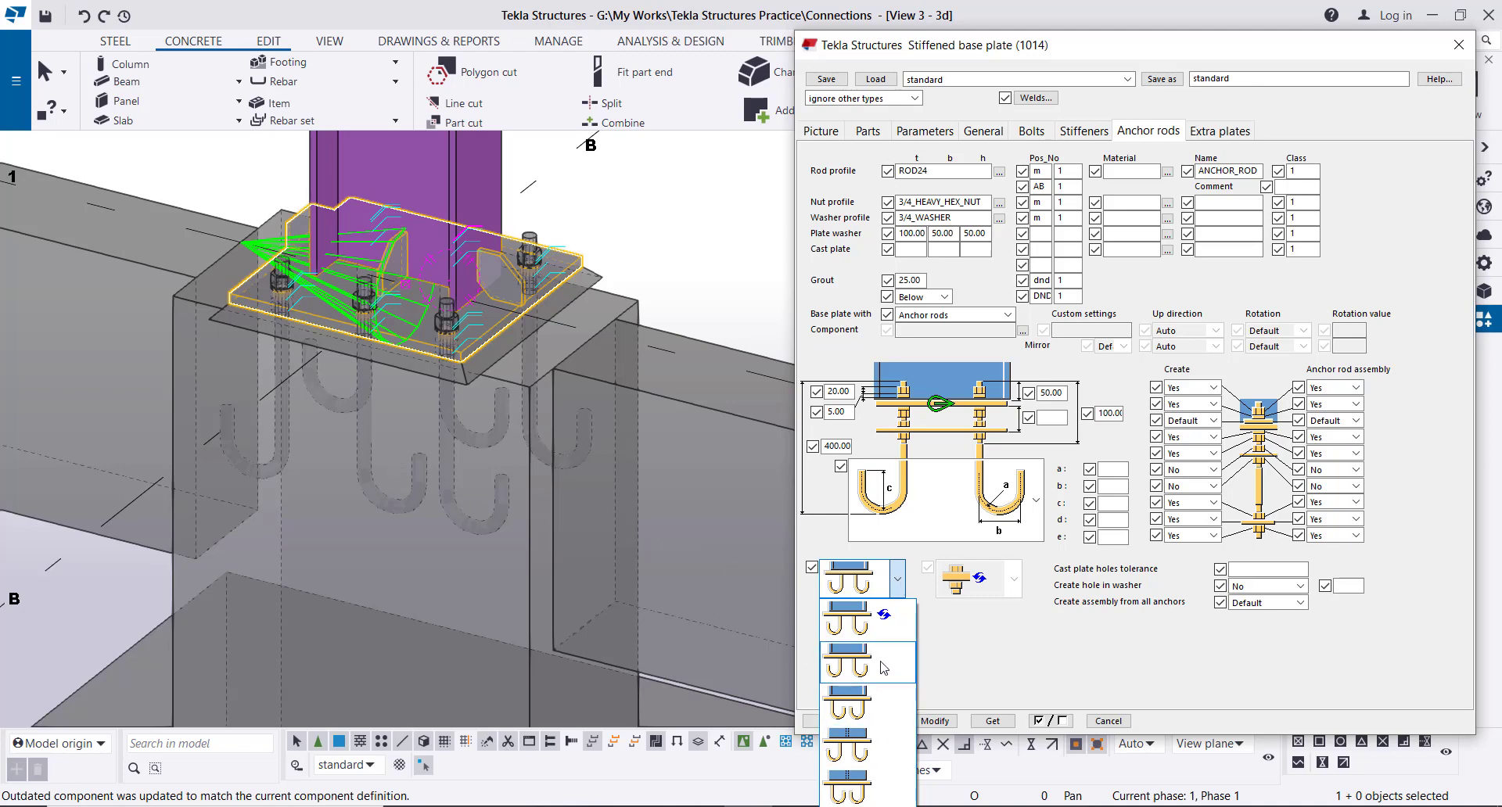
{"action": "left_click", "coordinate": [876, 712]}
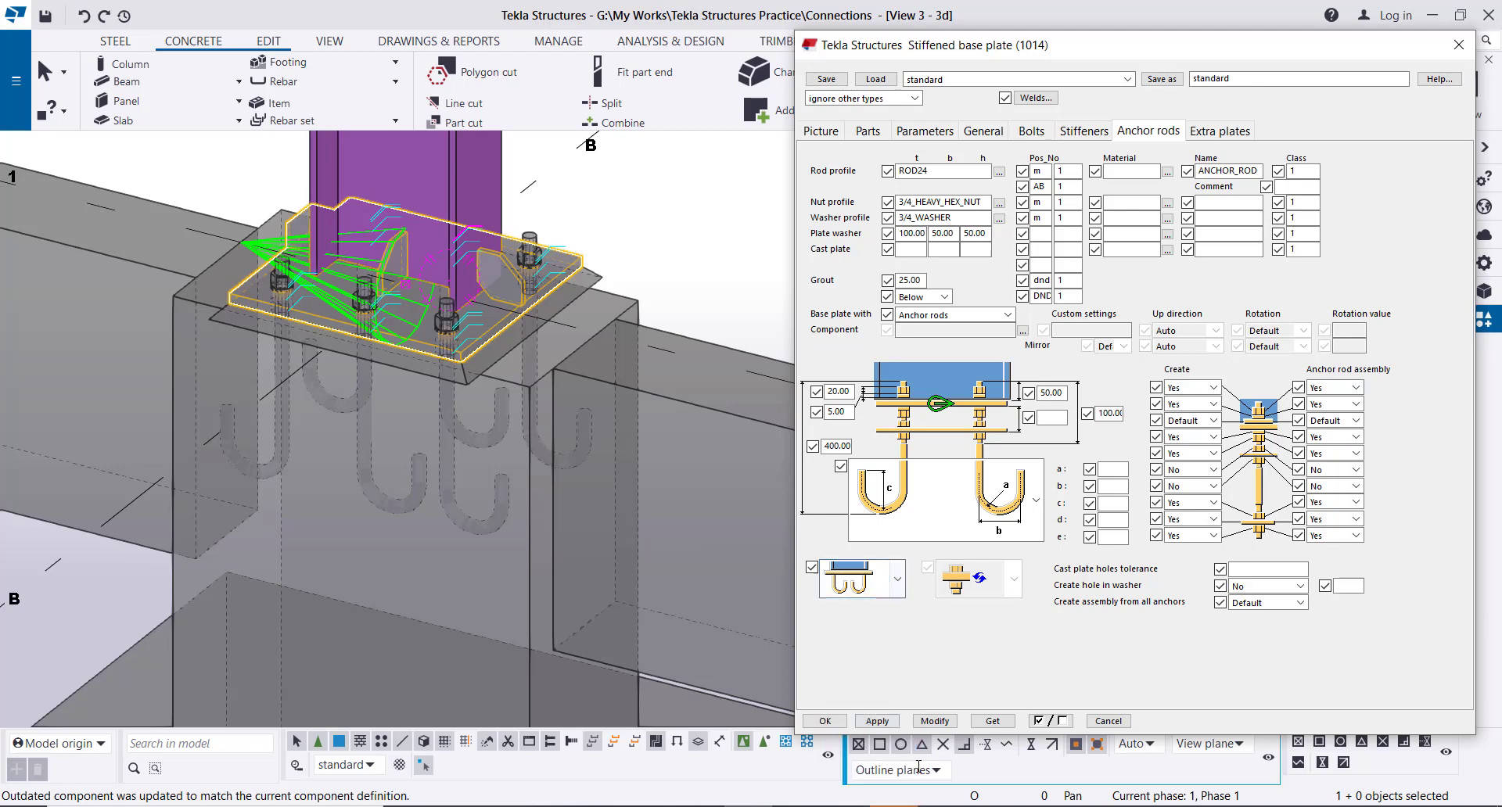
{"action": "left_click", "coordinate": [931, 720]}
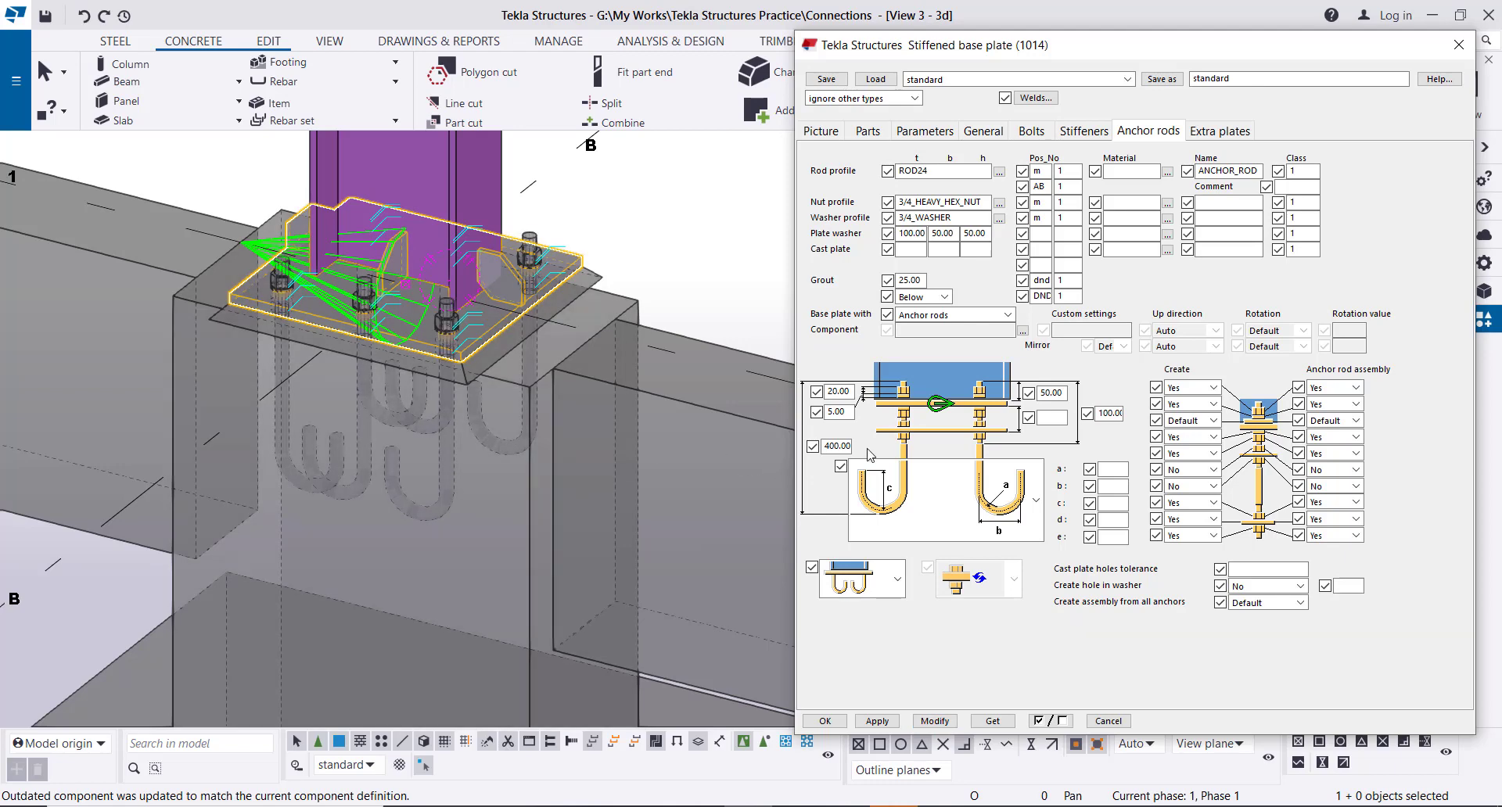
Change the anchor rod type to L-shaped bent rods and update the base plate.
{"action": "left_click", "coordinate": [1039, 507]}
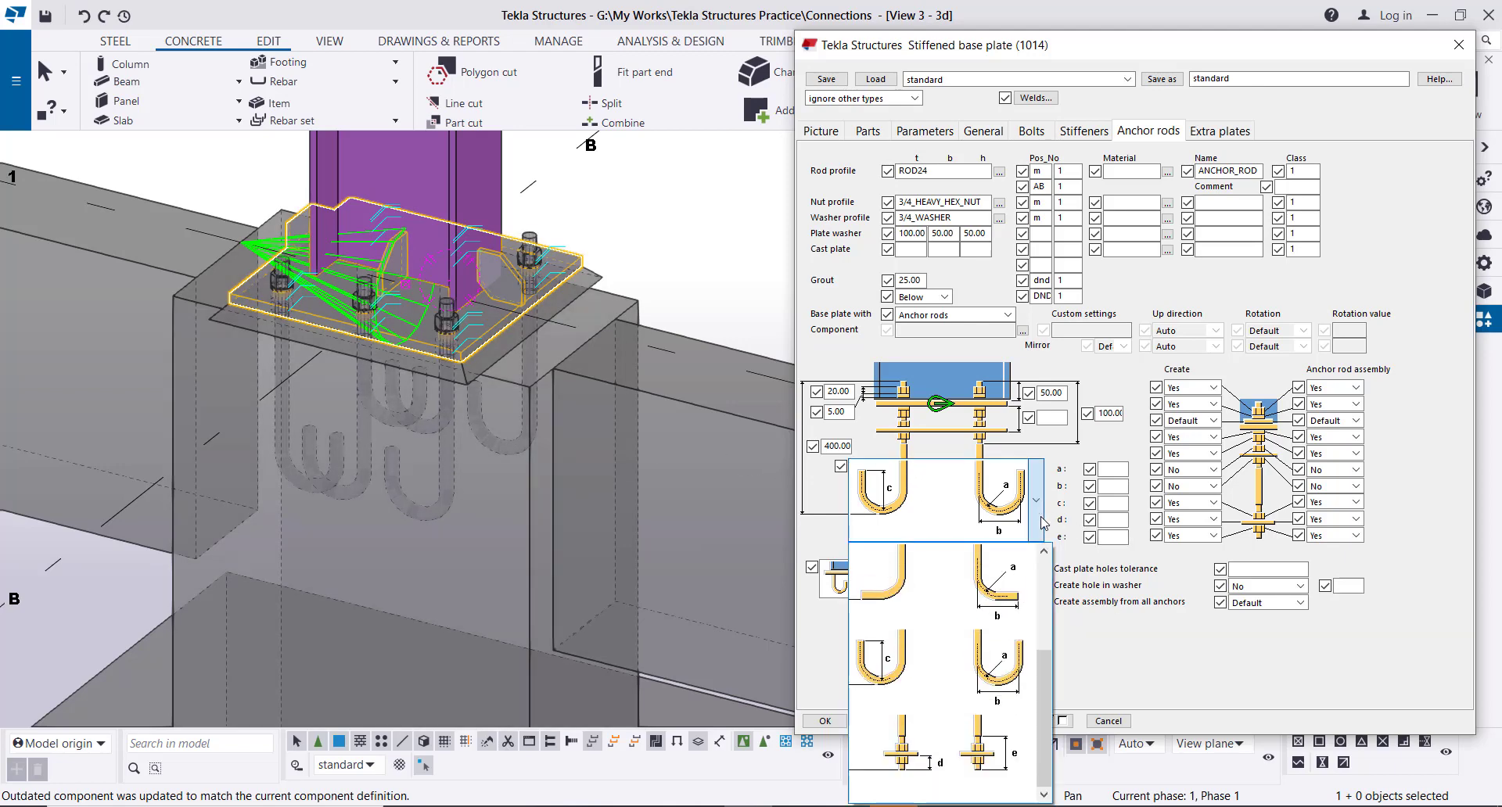
{"action": "left_click", "coordinate": [998, 595]}
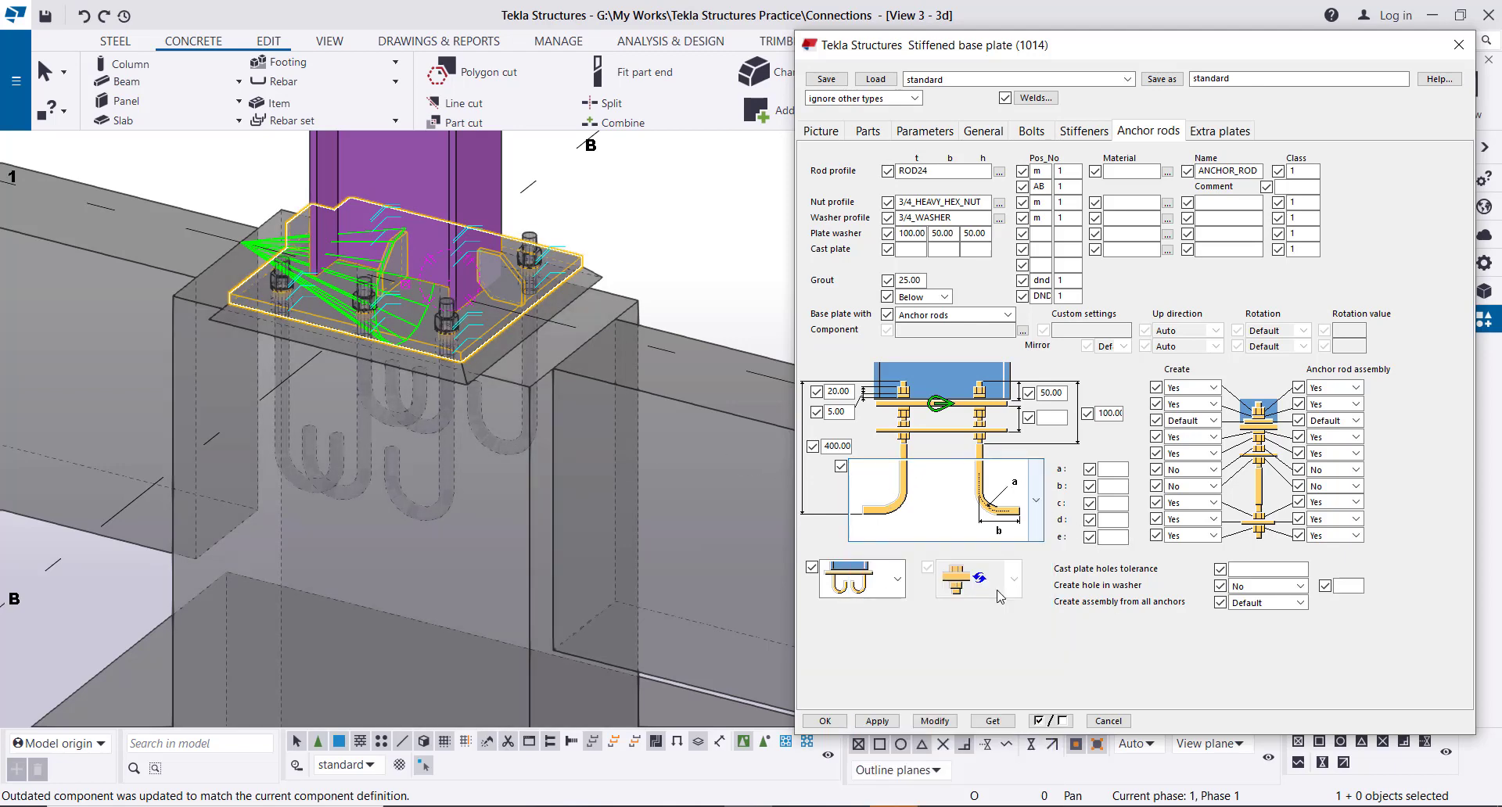
{"action": "left_click", "coordinate": [941, 721]}
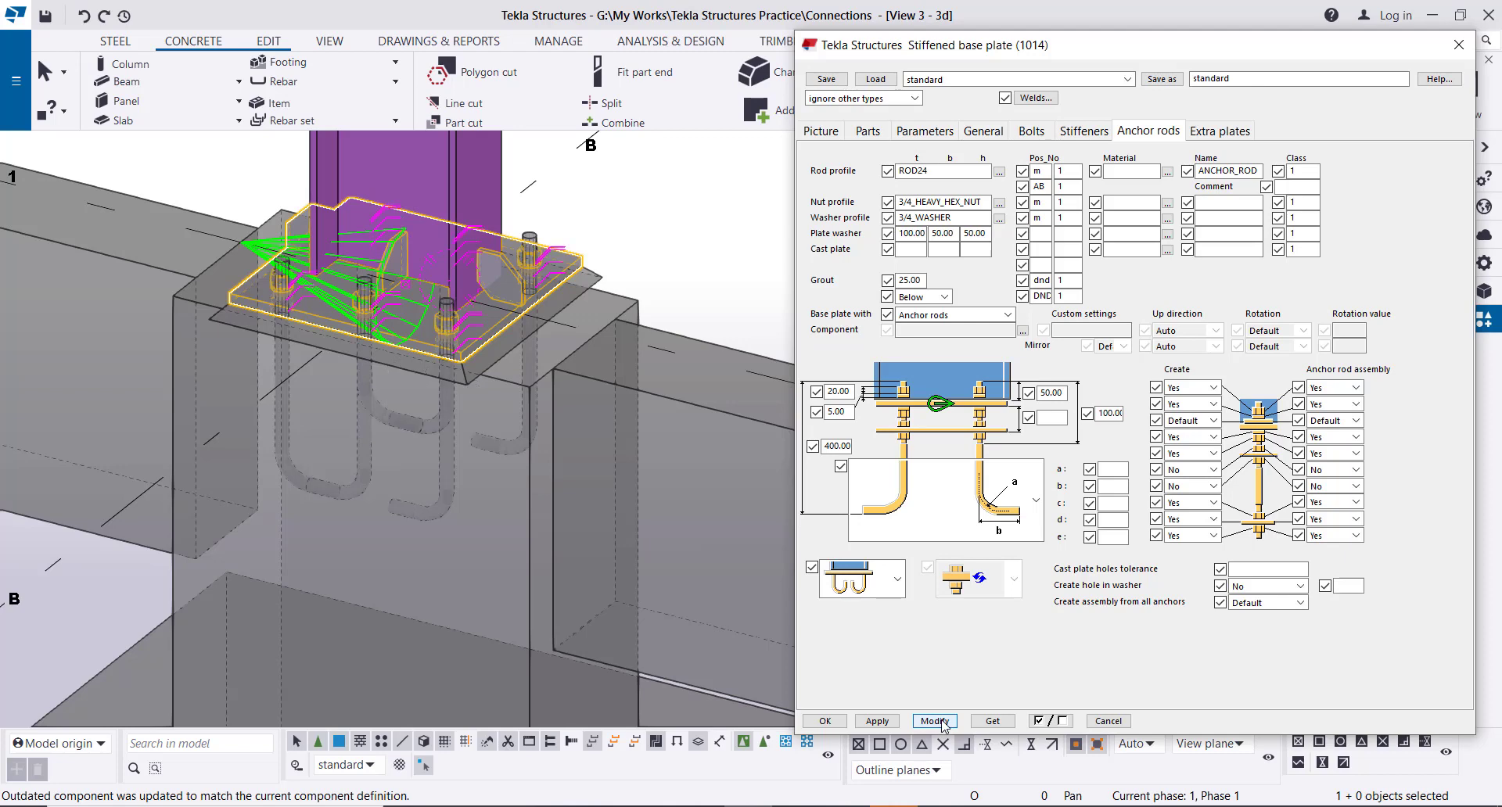
Apply the fourth hook direction arrangement to the L-shaped anchor rods and inspect the rod ends below the plate.
{"action": "left_click", "coordinate": [895, 591]}
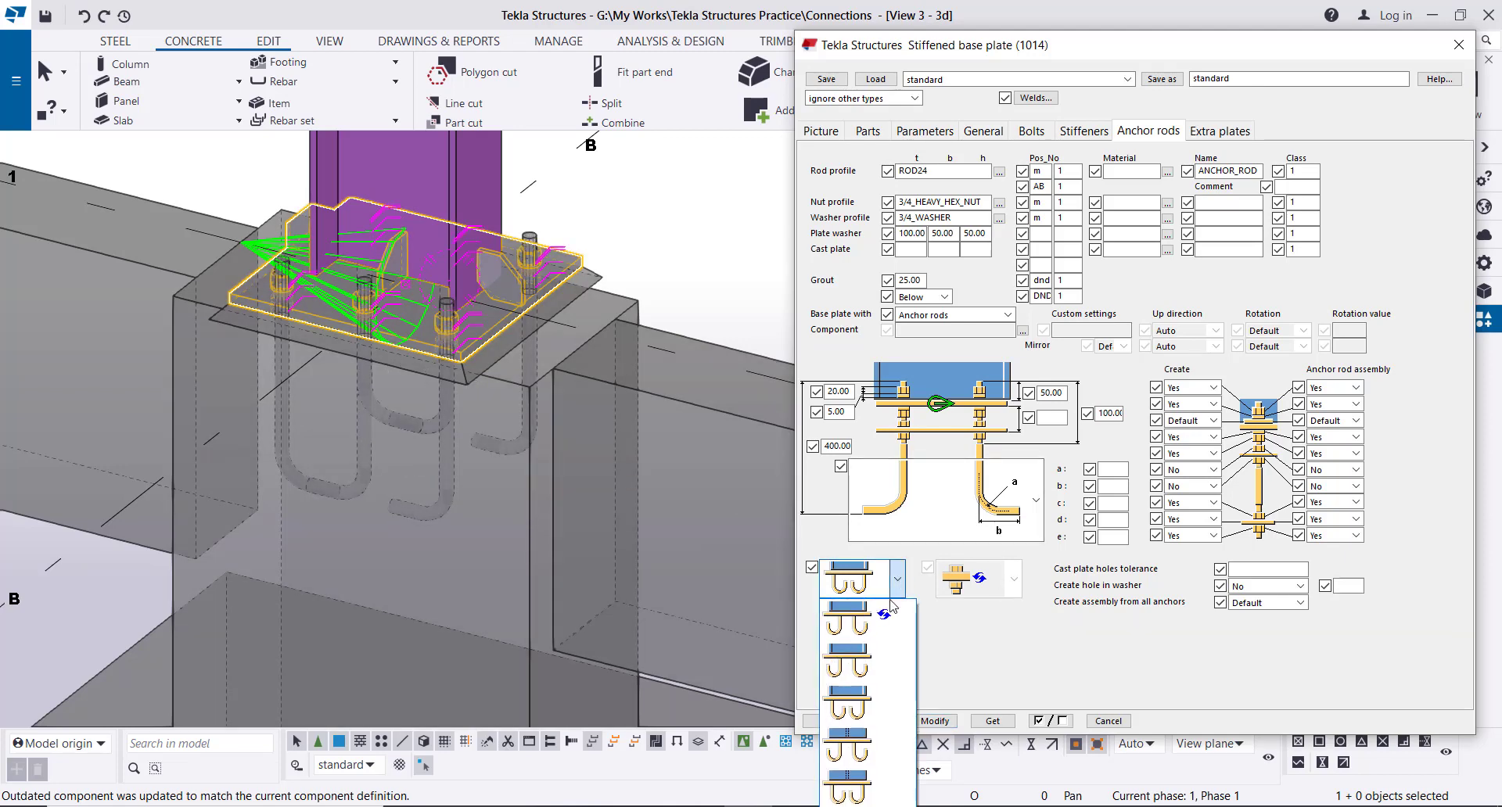
{"action": "left_click", "coordinate": [864, 742]}
{"action": "left_click", "coordinate": [934, 720]}
{"action": "scroll", "coordinate": [446, 524], "scroll_direction": "down", "scroll_amount": 3}
{"action": "scroll", "coordinate": [452, 542], "scroll_direction": "up", "scroll_amount": 4}
{"action": "scroll", "coordinate": [436, 508], "scroll_direction": "up", "scroll_amount": 2}
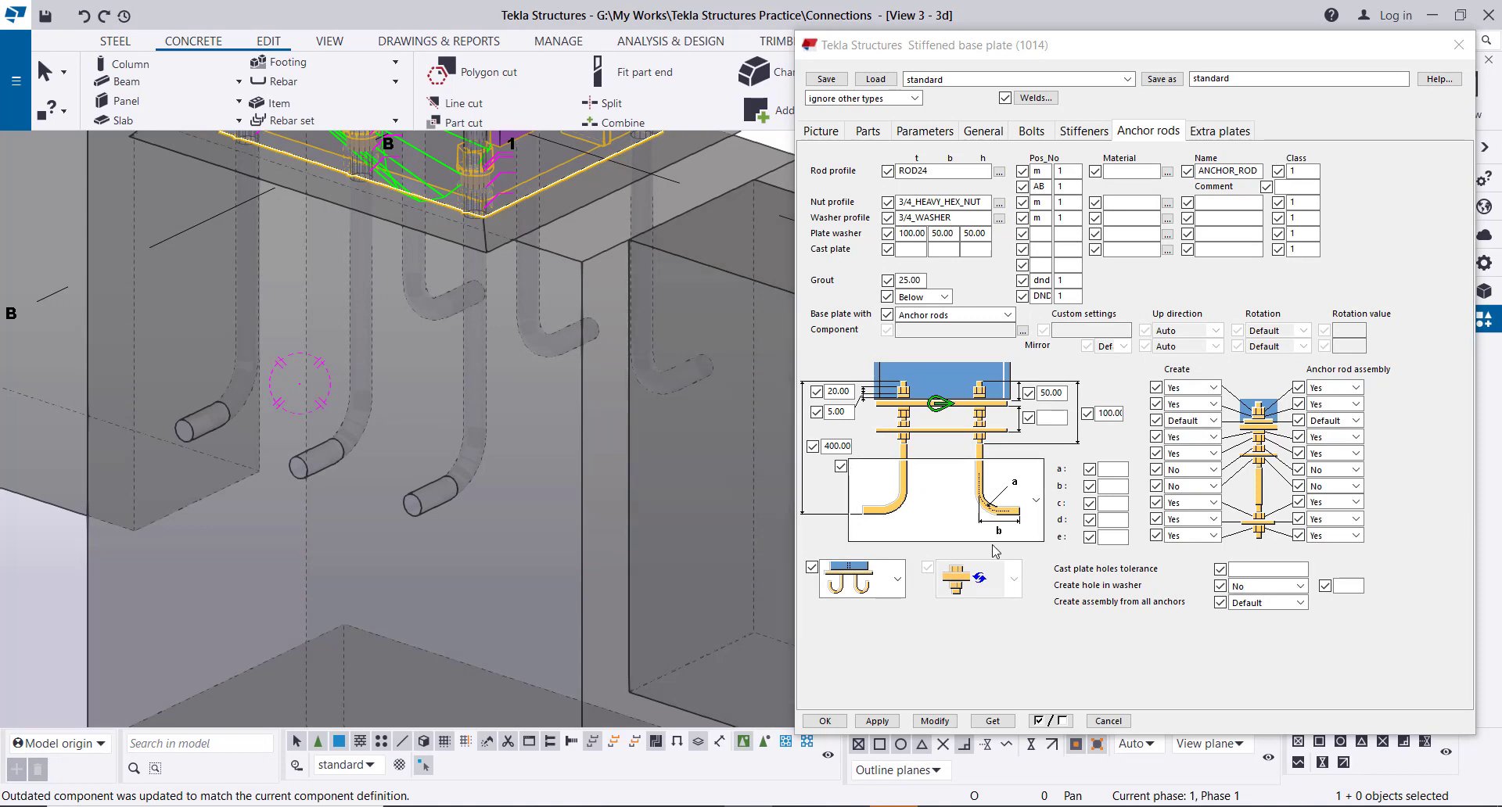
Switch the L-shaped rods' hook direction to the third arrangement and update the base plate.
{"action": "left_click", "coordinate": [897, 585]}
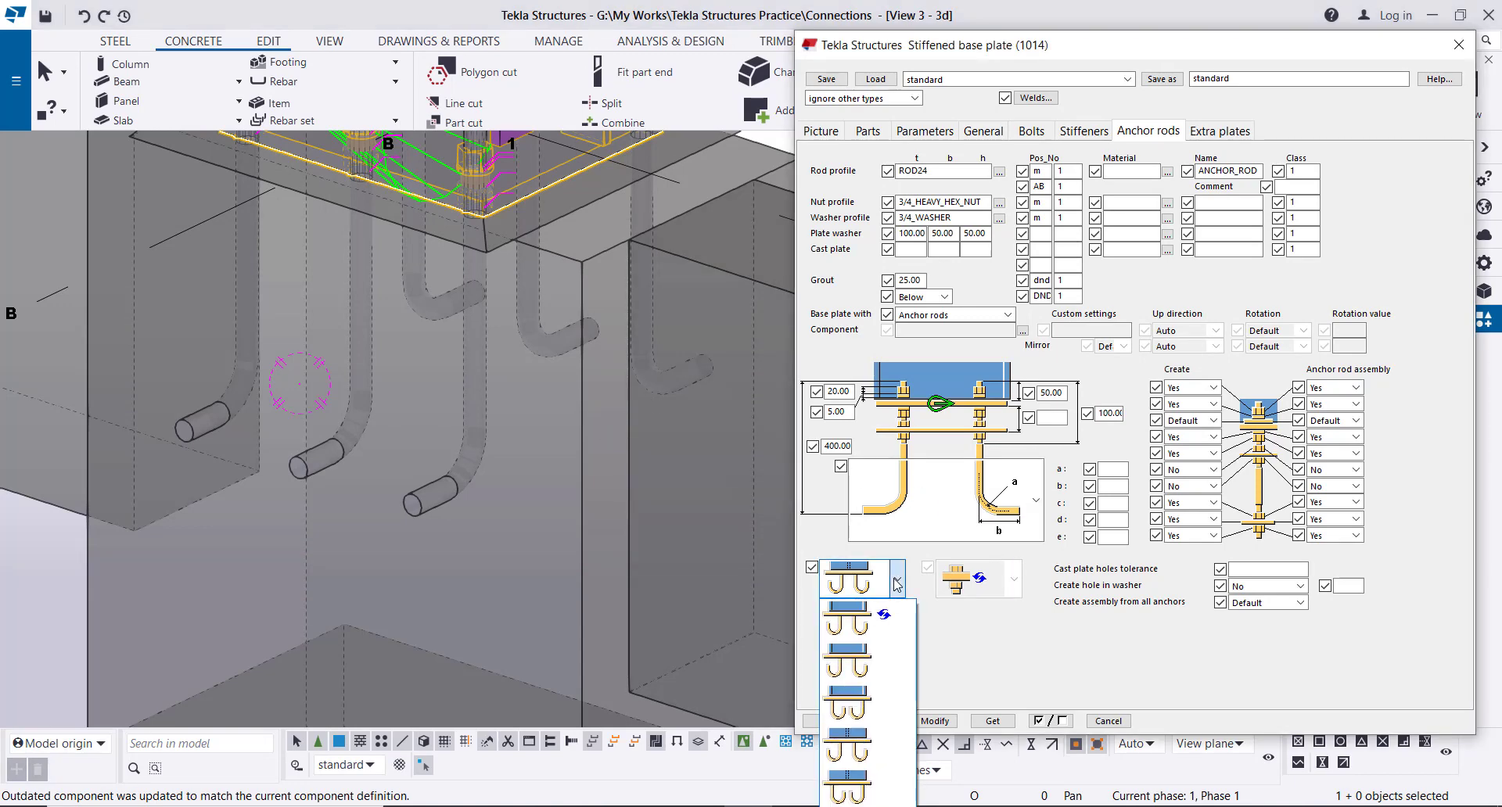
{"action": "left_click", "coordinate": [862, 701]}
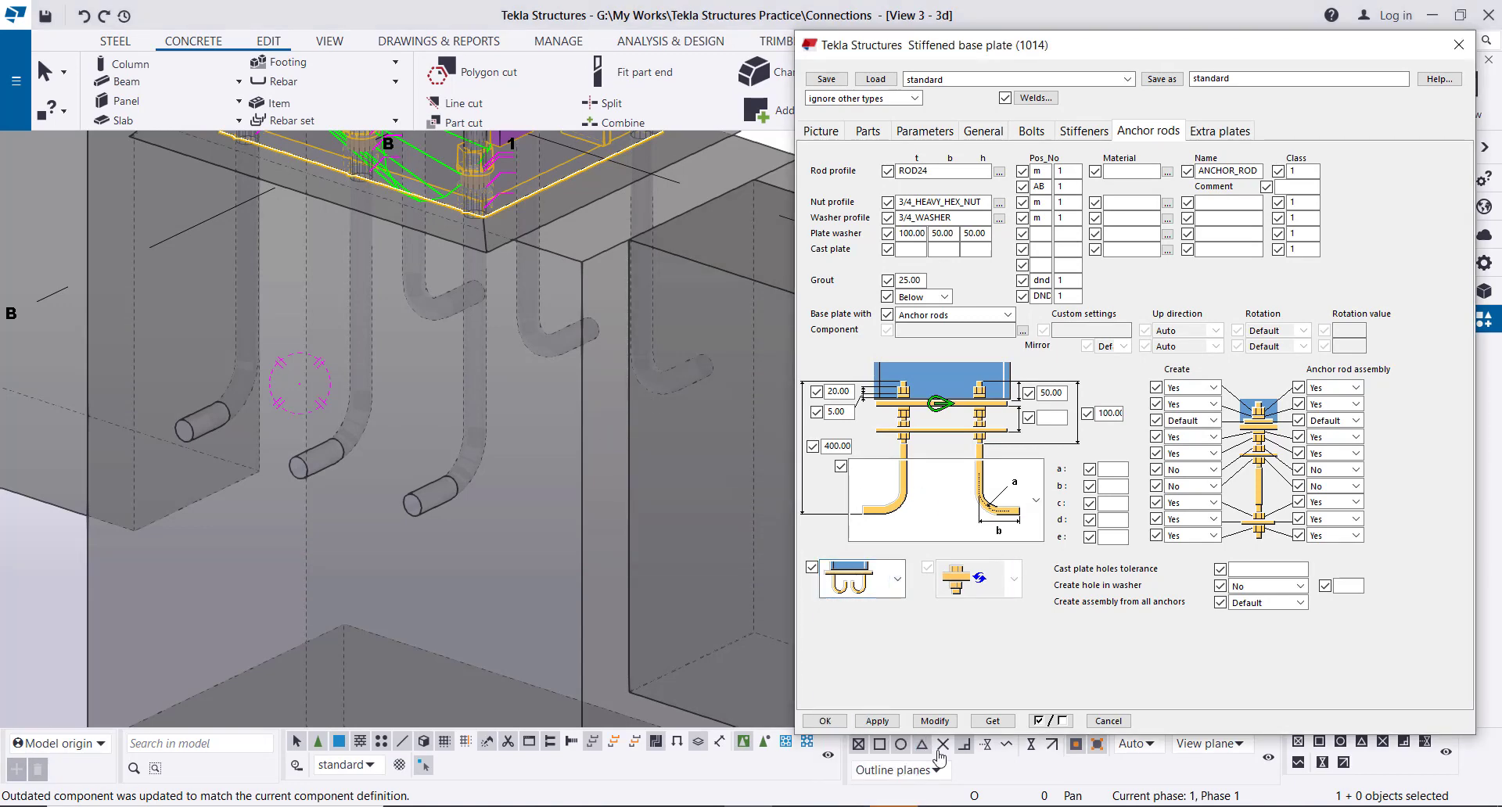
{"action": "left_click", "coordinate": [935, 720]}
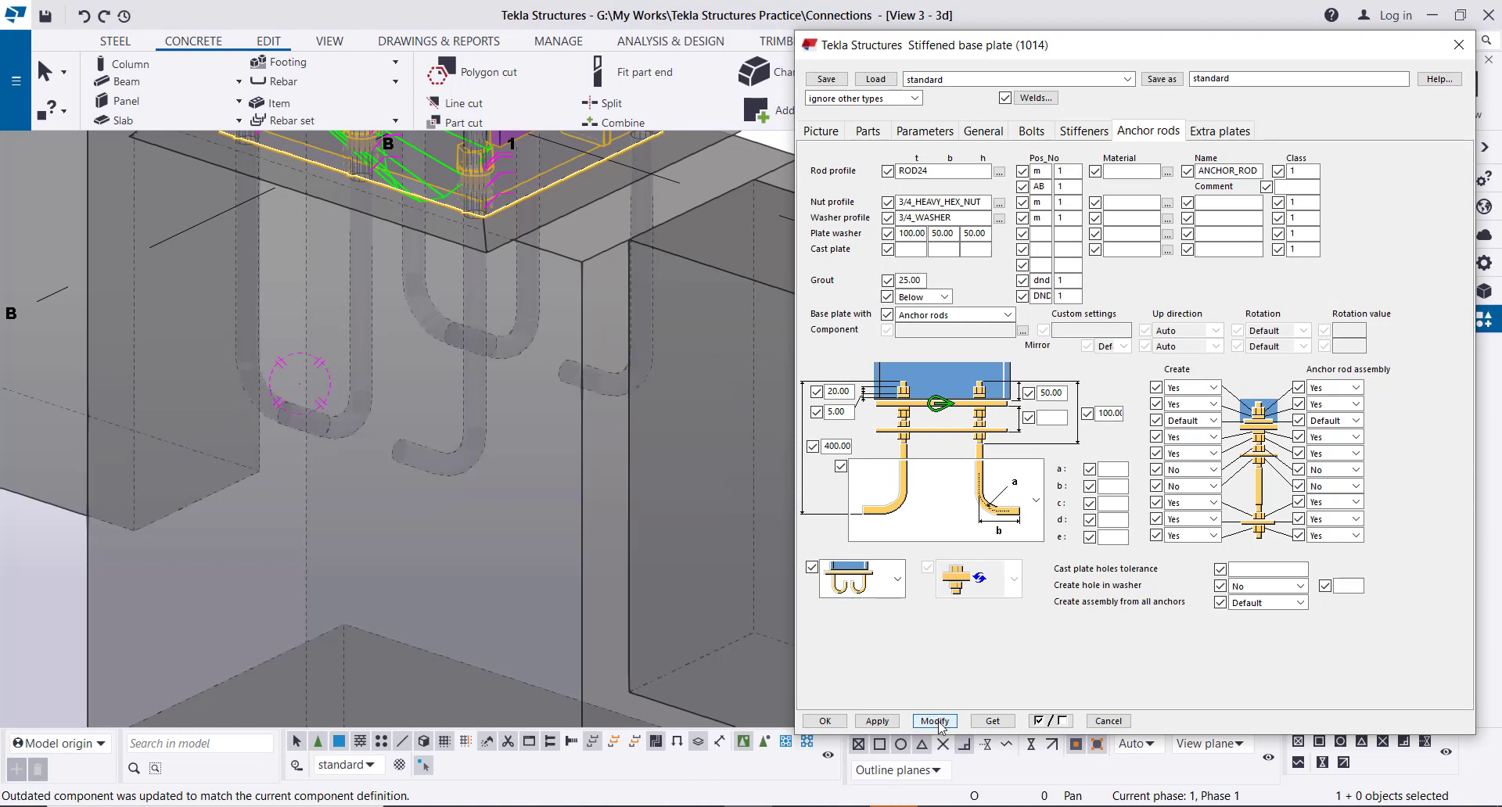
Change the L-shaped rods' hook direction from the third to the fourth arrangement.
{"action": "left_click", "coordinate": [898, 580]}
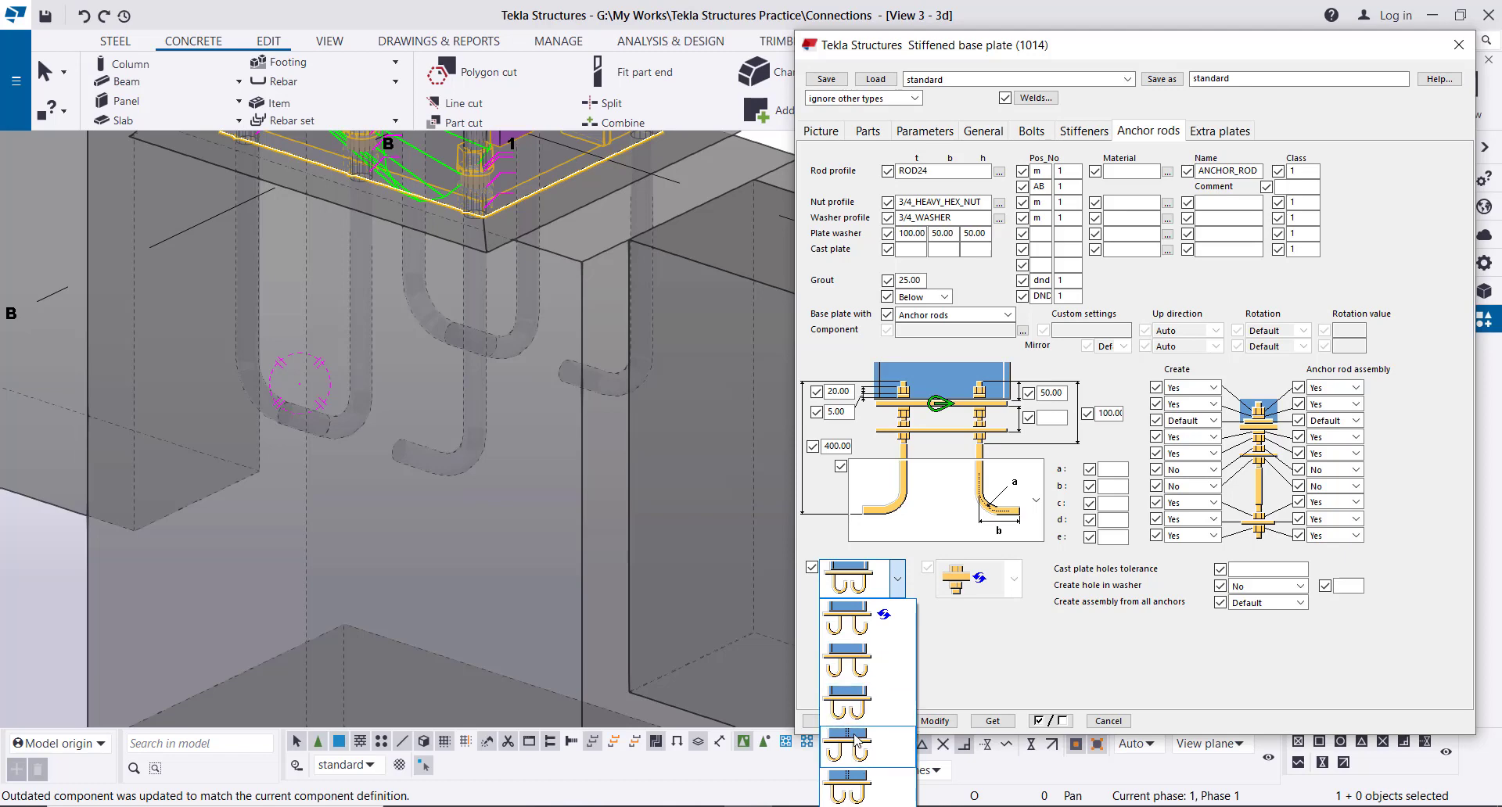
{"action": "left_click", "coordinate": [894, 745]}
{"action": "scroll", "coordinate": [565, 468], "scroll_direction": "down", "scroll_amount": 5}
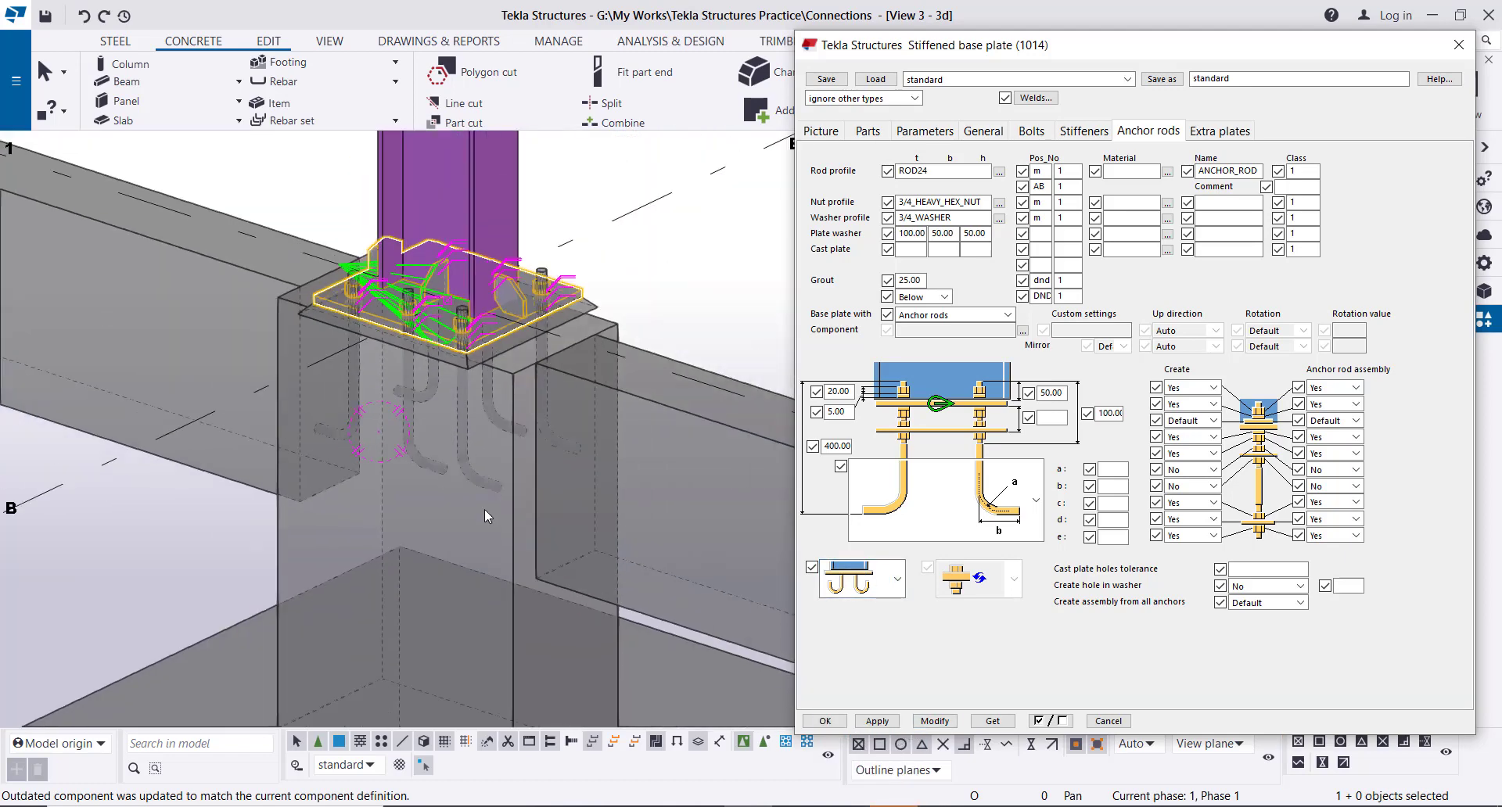
{"action": "scroll", "coordinate": [504, 482], "scroll_direction": "up", "scroll_amount": 1}
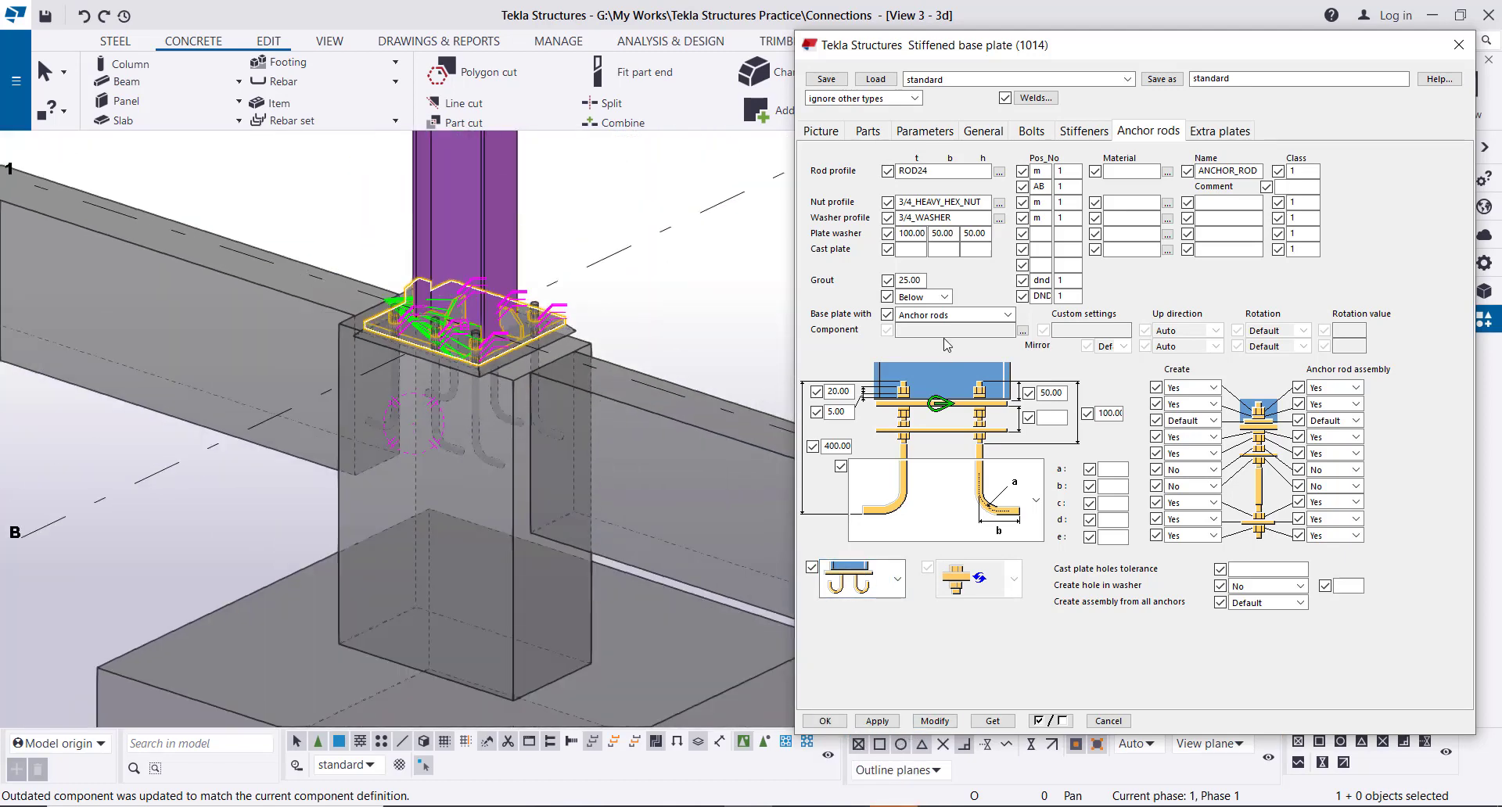
Clear the grout thickness, update the base plate and inspect the plate on the pedestal.
{"action": "double_click", "coordinate": [906, 283]}
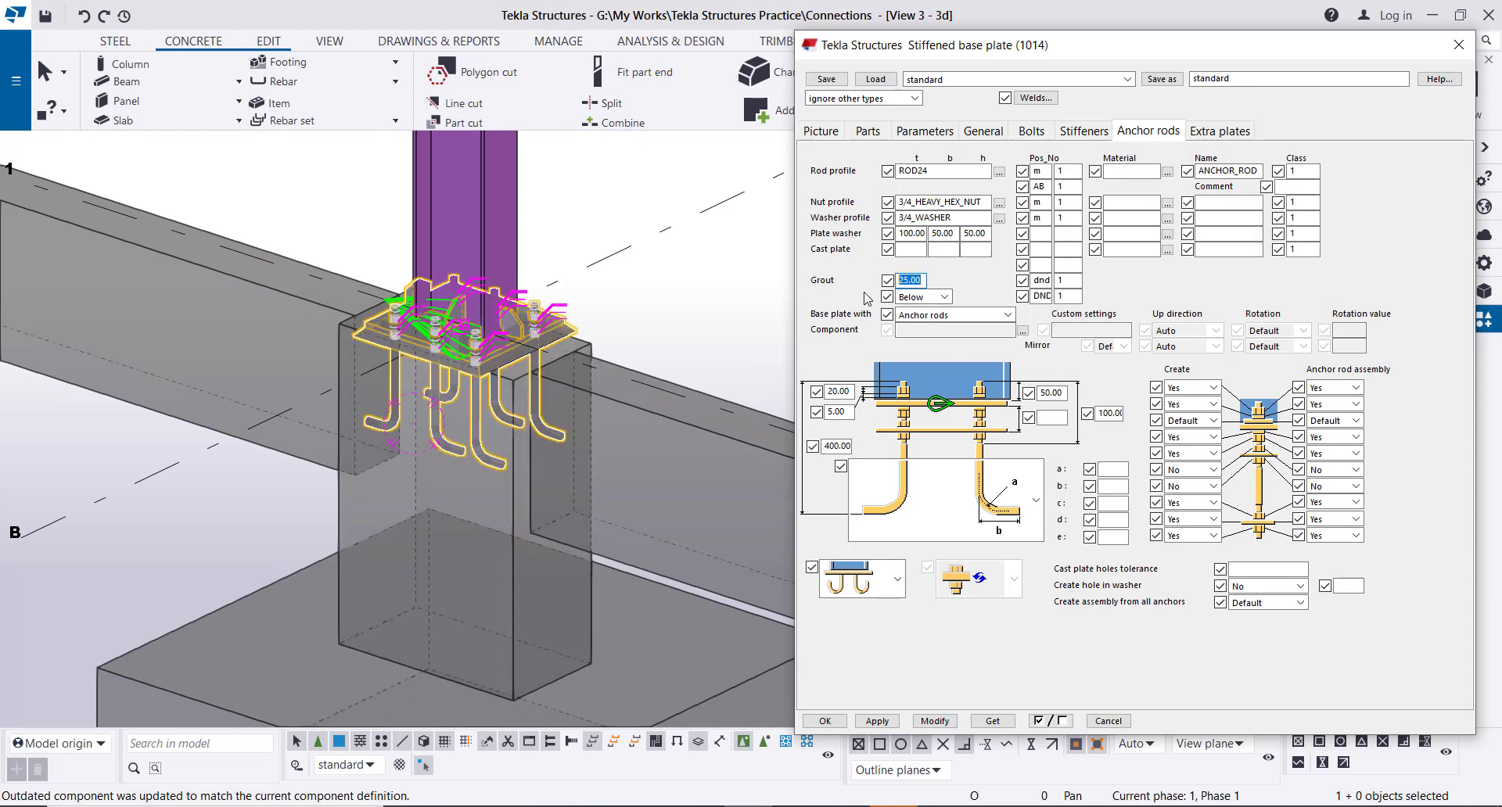
{"action": "key", "text": "BackSpace"}
{"action": "left_click", "coordinate": [946, 725]}
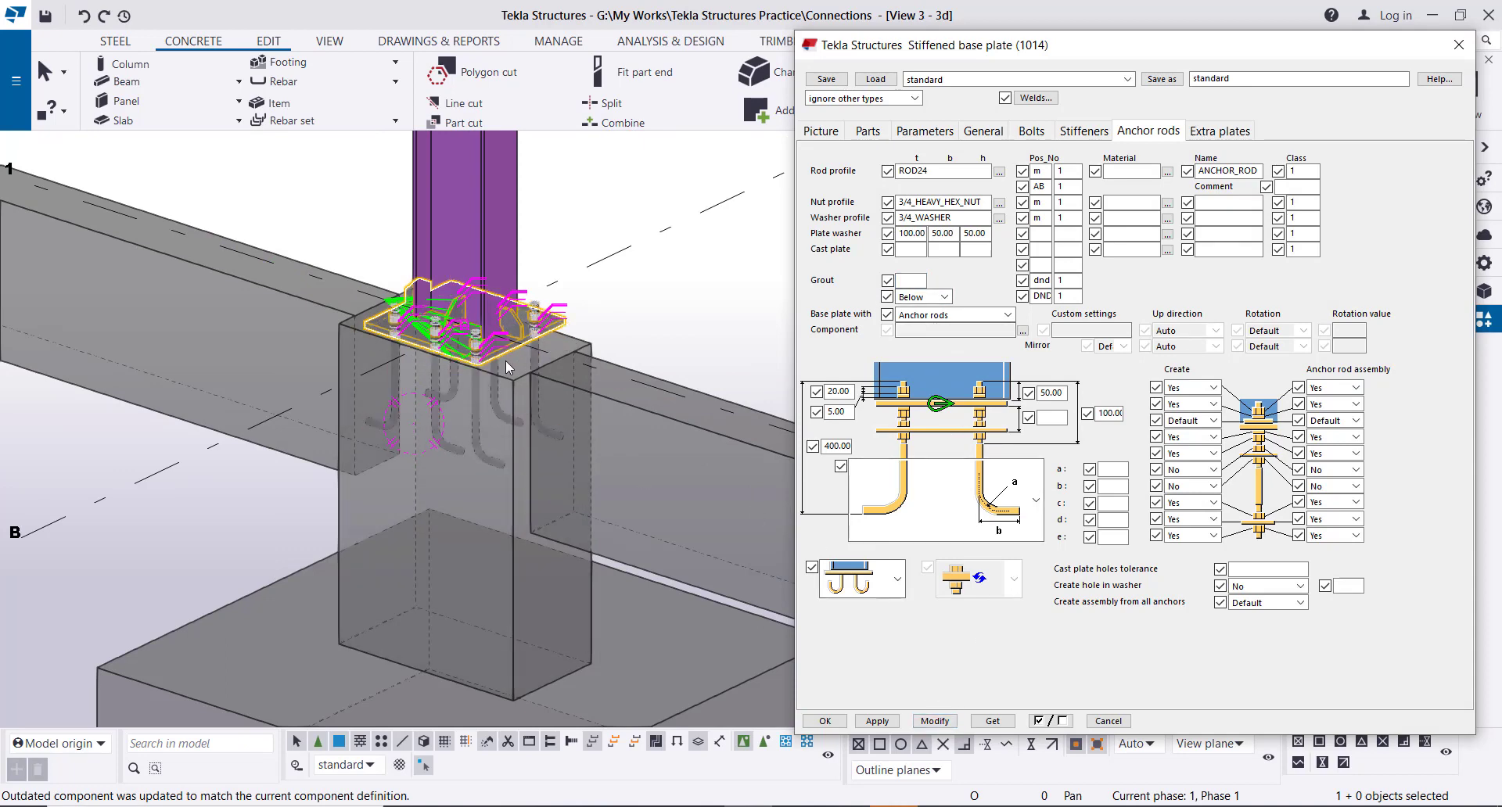
{"action": "scroll", "coordinate": [514, 376], "scroll_direction": "up", "scroll_amount": 5}
{"action": "scroll", "coordinate": [510, 383], "scroll_direction": "down", "scroll_amount": 6}
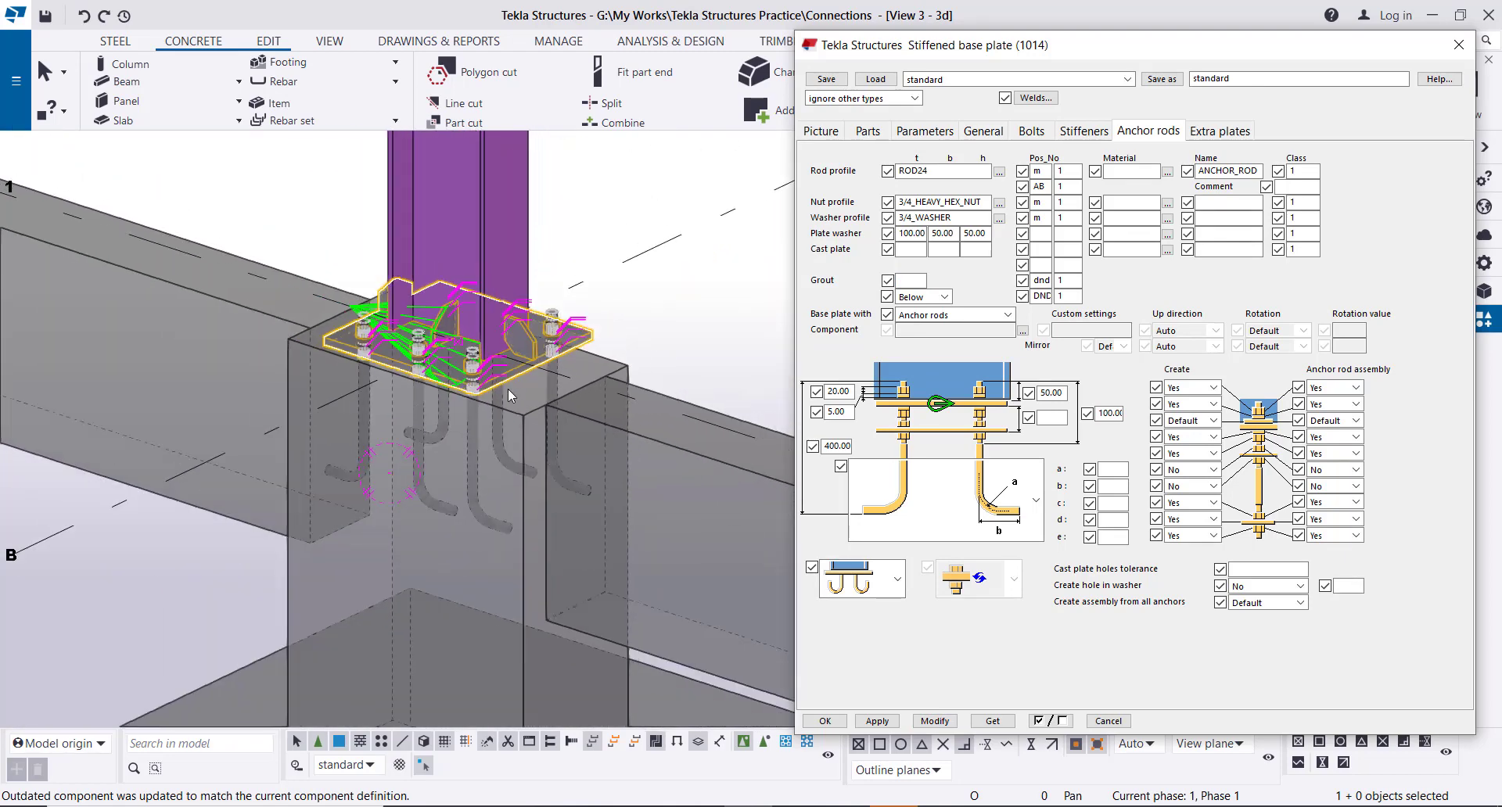
Set the grout thickness to 25 mm, update the base plate and close its settings.
{"action": "type", "text": "25"}
{"action": "left_click", "coordinate": [927, 720]}
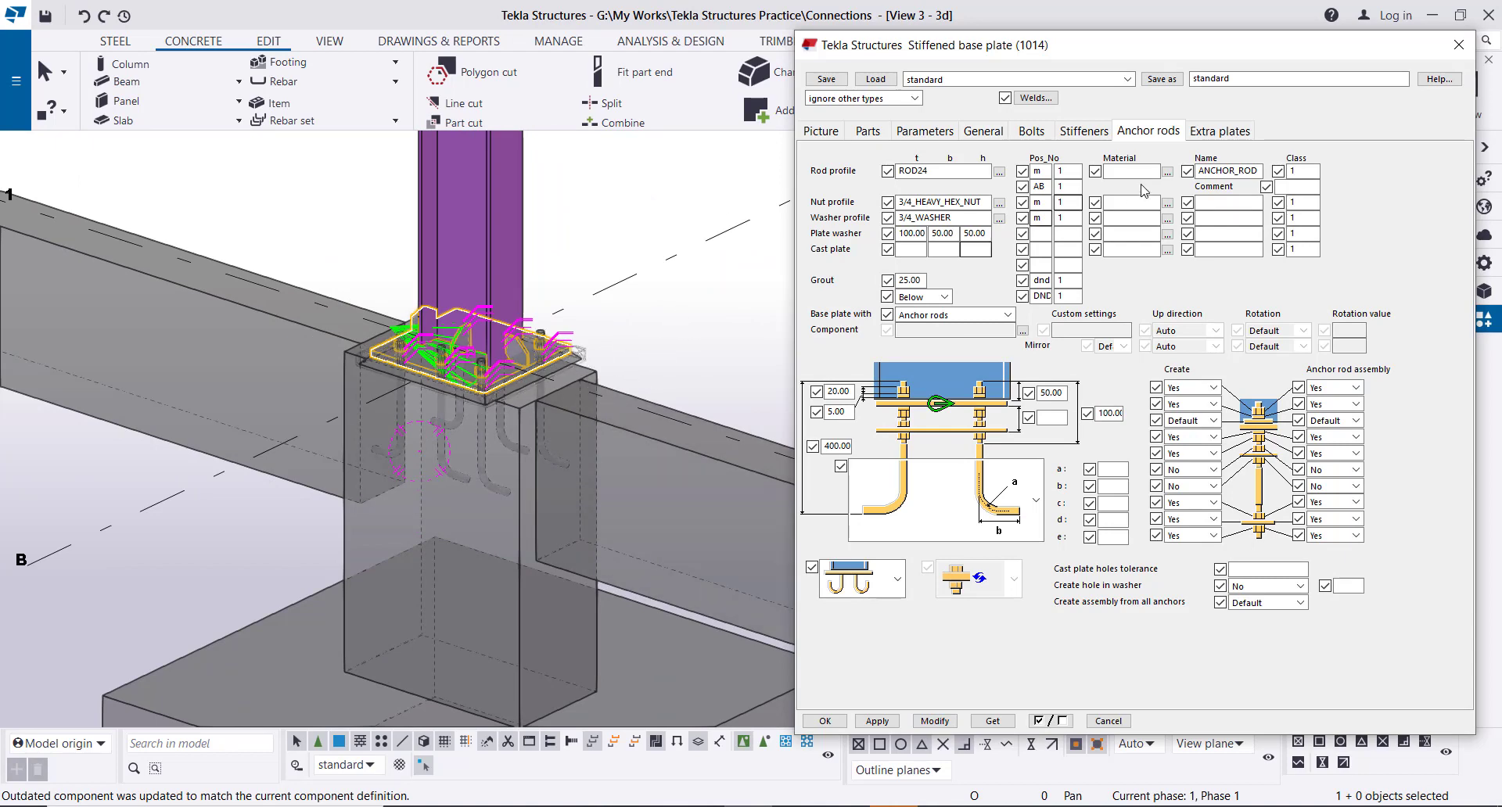
{"action": "scroll", "coordinate": [631, 432], "scroll_direction": "down", "scroll_amount": 4}
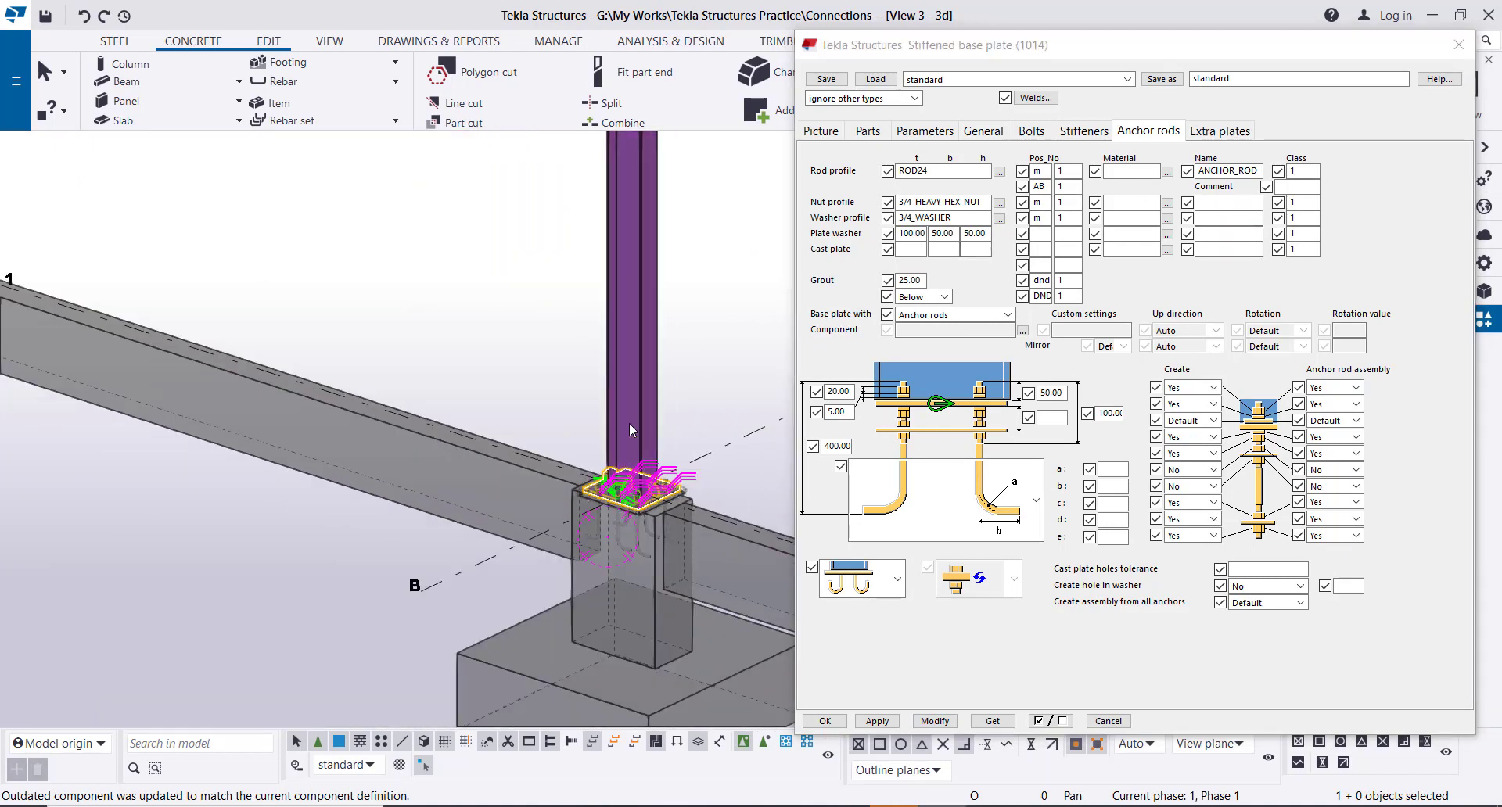
{"action": "scroll", "coordinate": [629, 426], "scroll_direction": "up", "scroll_amount": 2}
{"action": "key", "text": "Escape"}
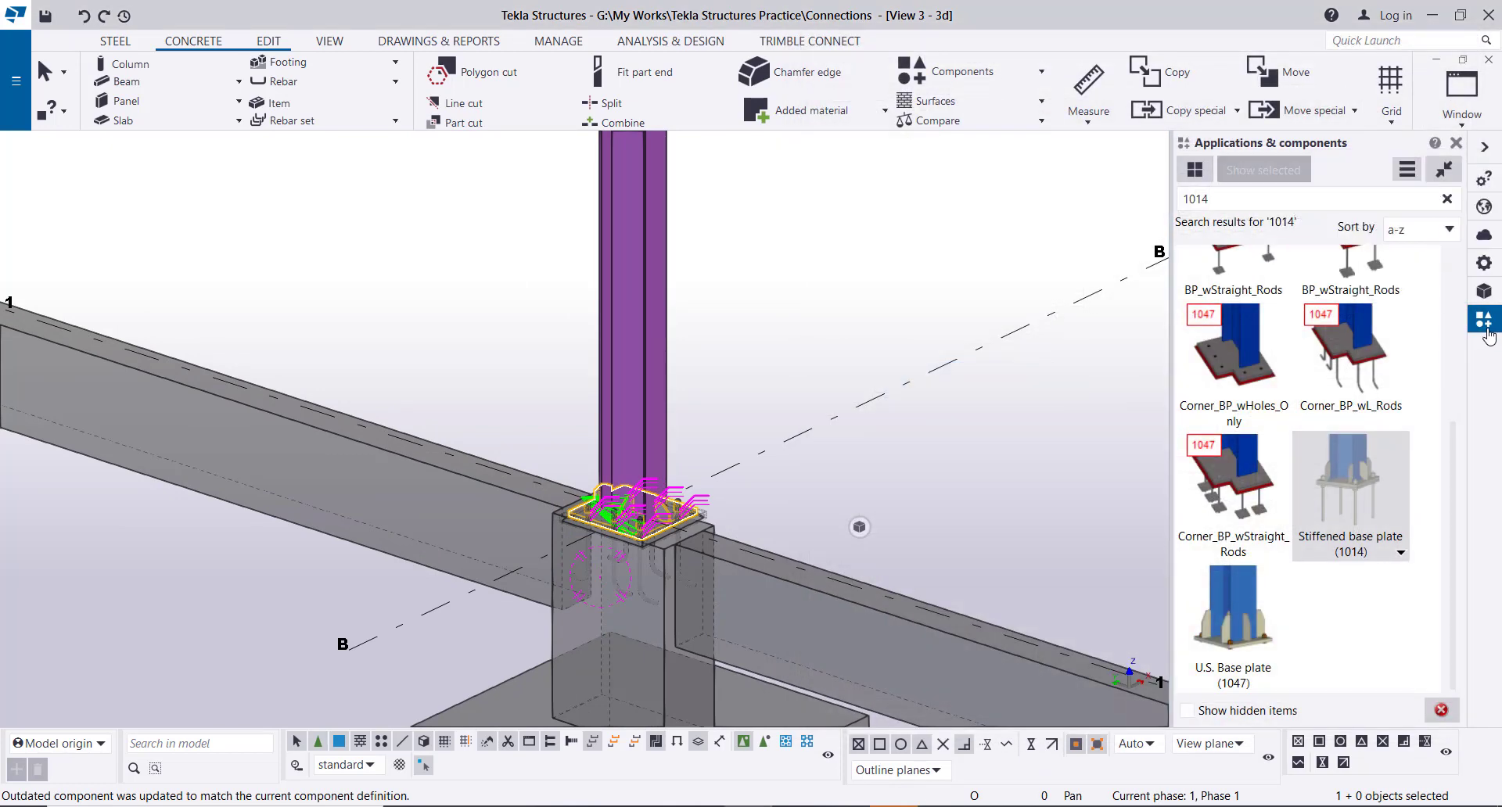
Search the component catalog for 1047 and choose U.S. Base plate (1047).
{"action": "left_click_drag", "start_coordinate": [1254, 199], "coordinate": [1171, 219]}
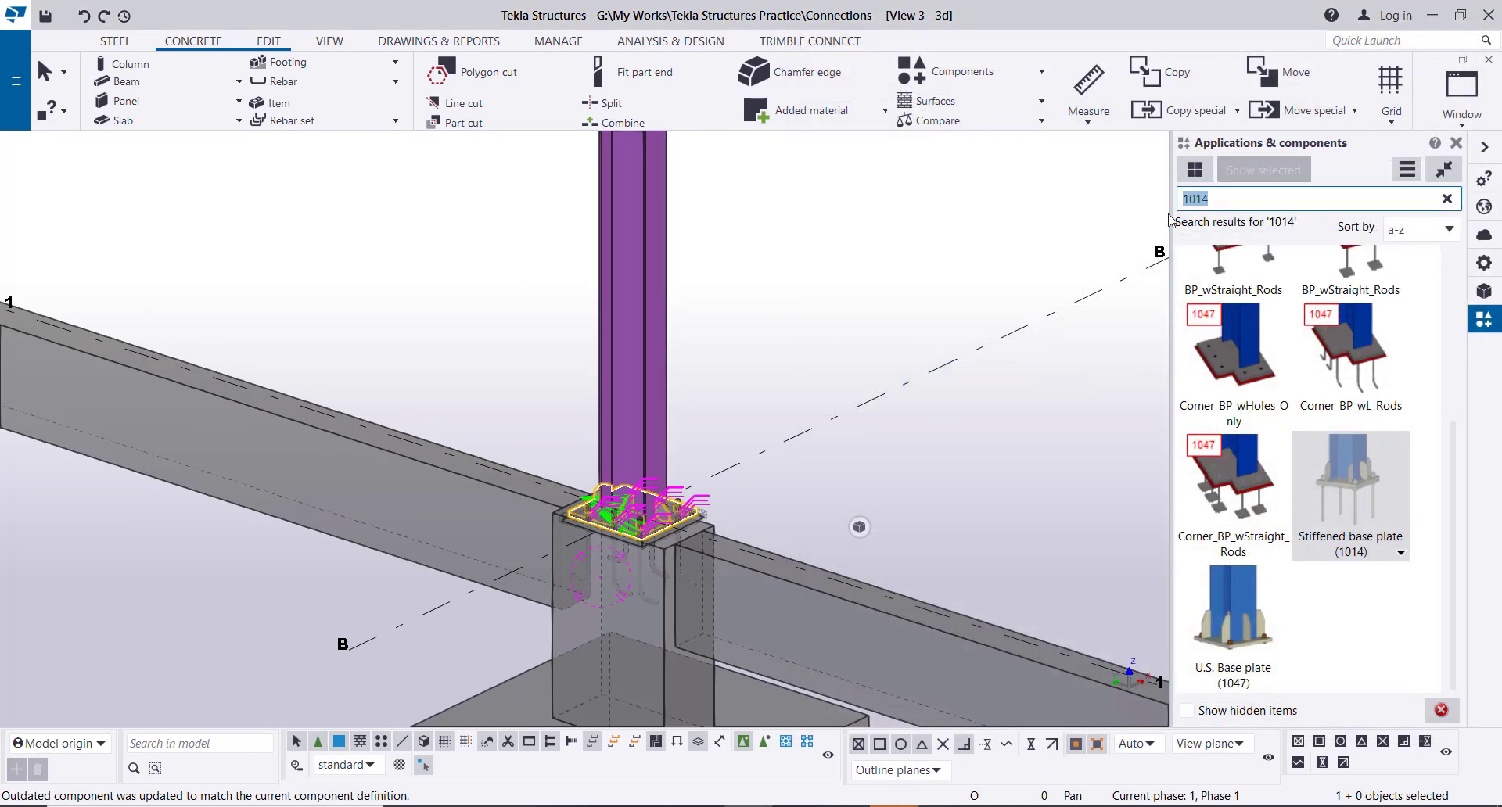
{"action": "type", "text": "10"}
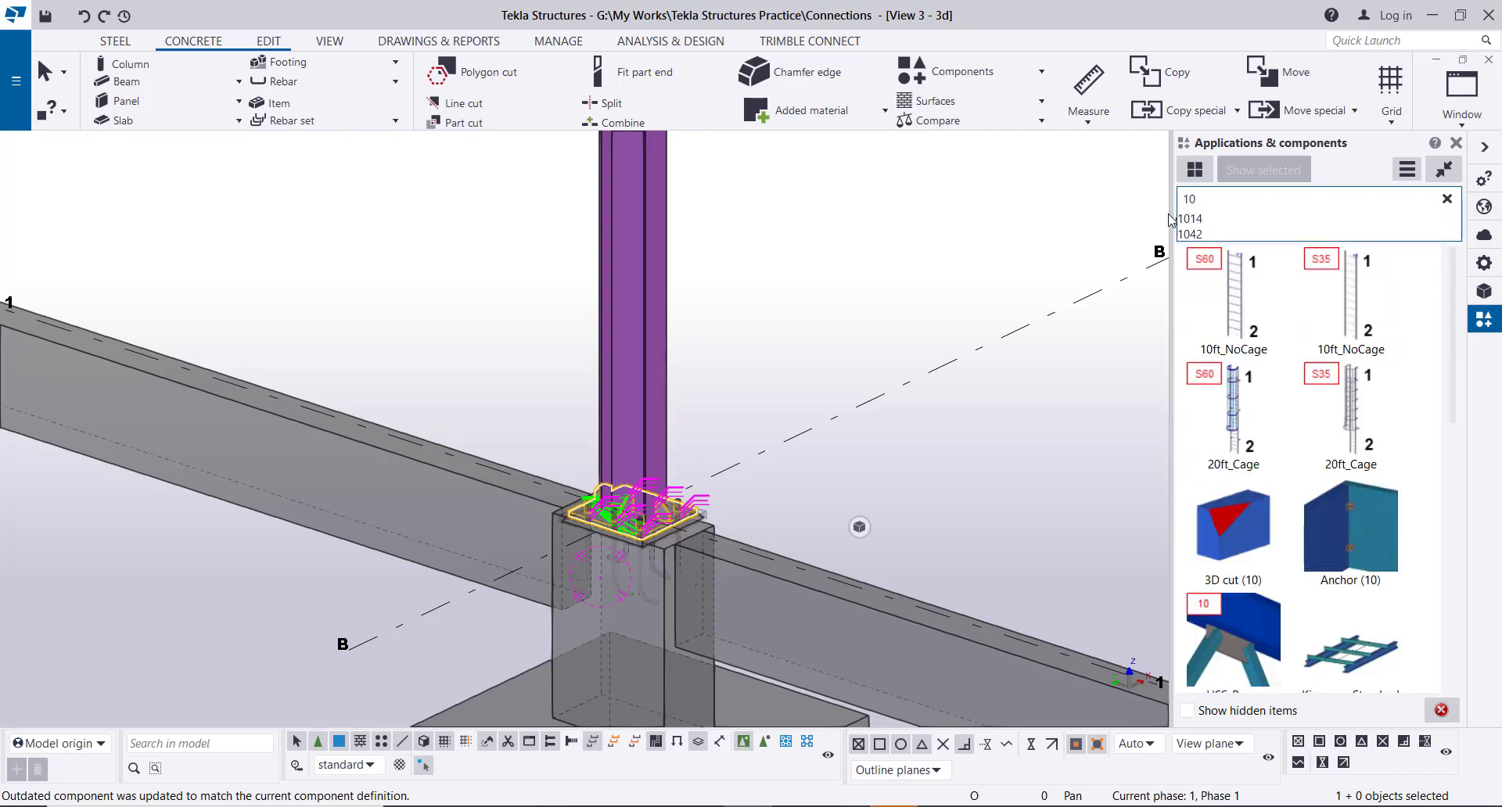
{"action": "type", "text": "47"}
{"action": "scroll", "coordinate": [1258, 323], "scroll_direction": "down", "scroll_amount": 1}
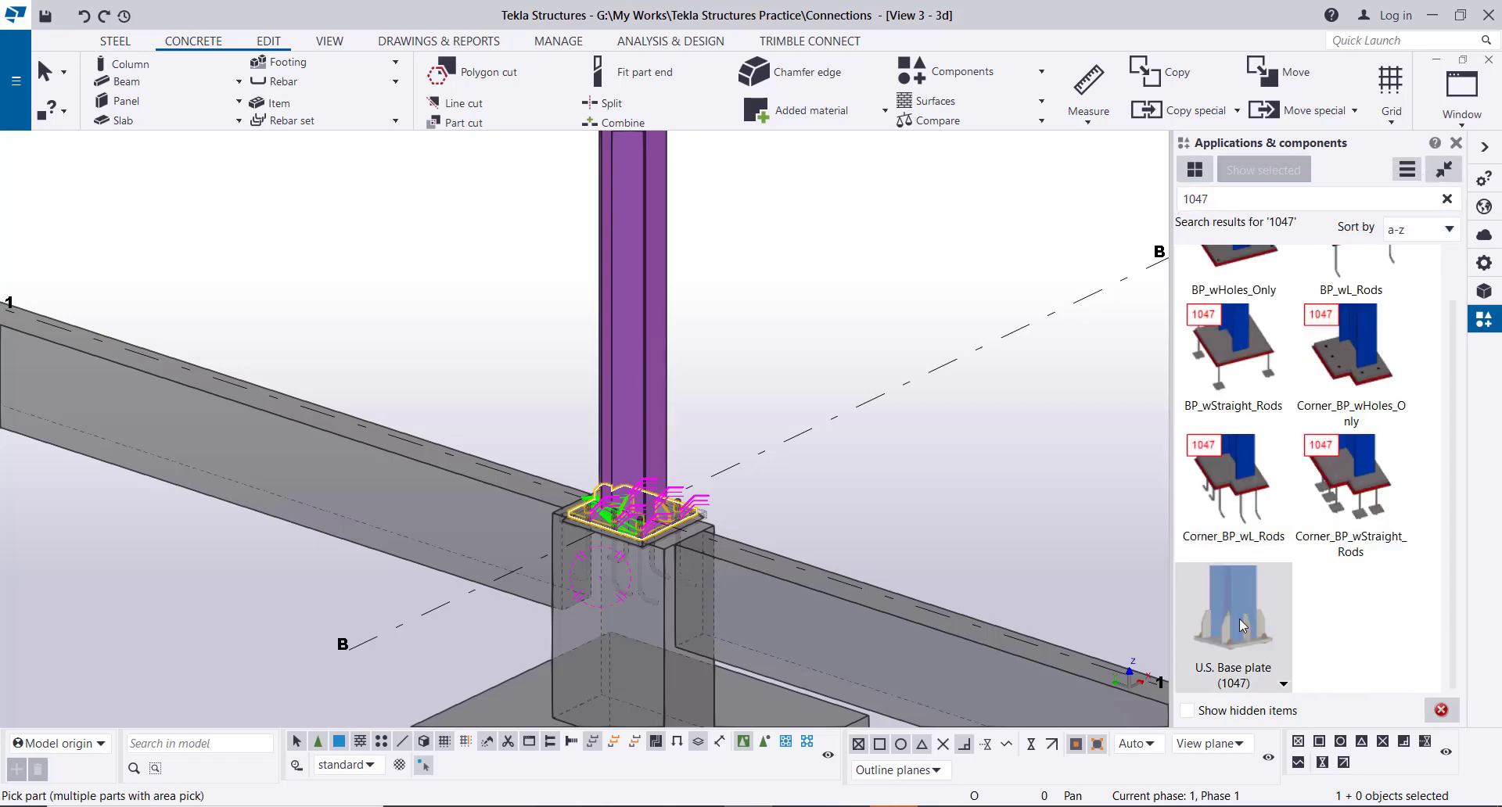
Place the U.S. Base plate (1047) at the bottom end point of the column at grid C-1.
{"action": "scroll", "coordinate": [821, 356], "scroll_direction": "down", "scroll_amount": 5}
{"action": "scroll", "coordinate": [279, 373], "scroll_direction": "up", "scroll_amount": 6}
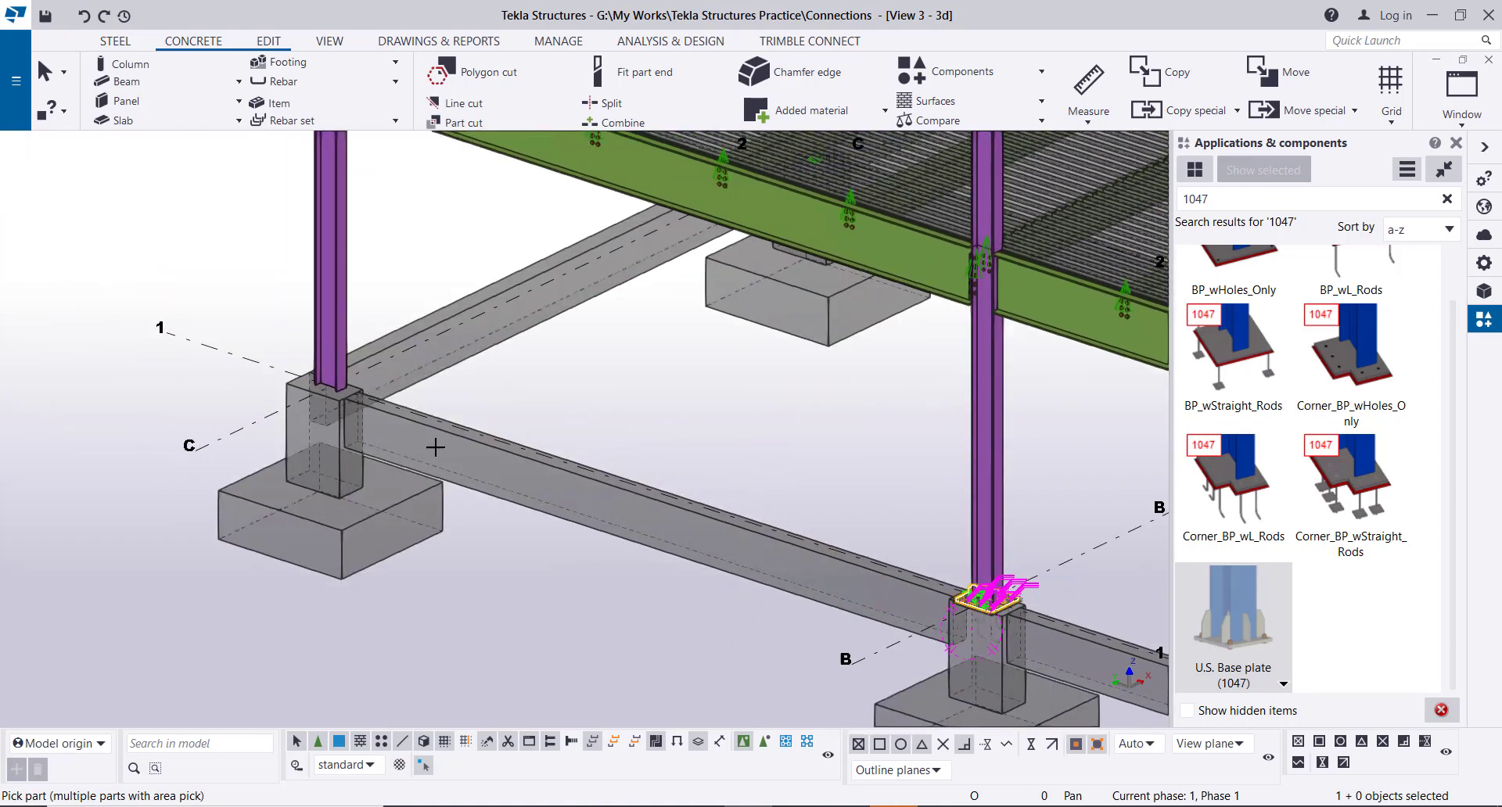
{"action": "scroll", "coordinate": [415, 415], "scroll_direction": "up", "scroll_amount": 2}
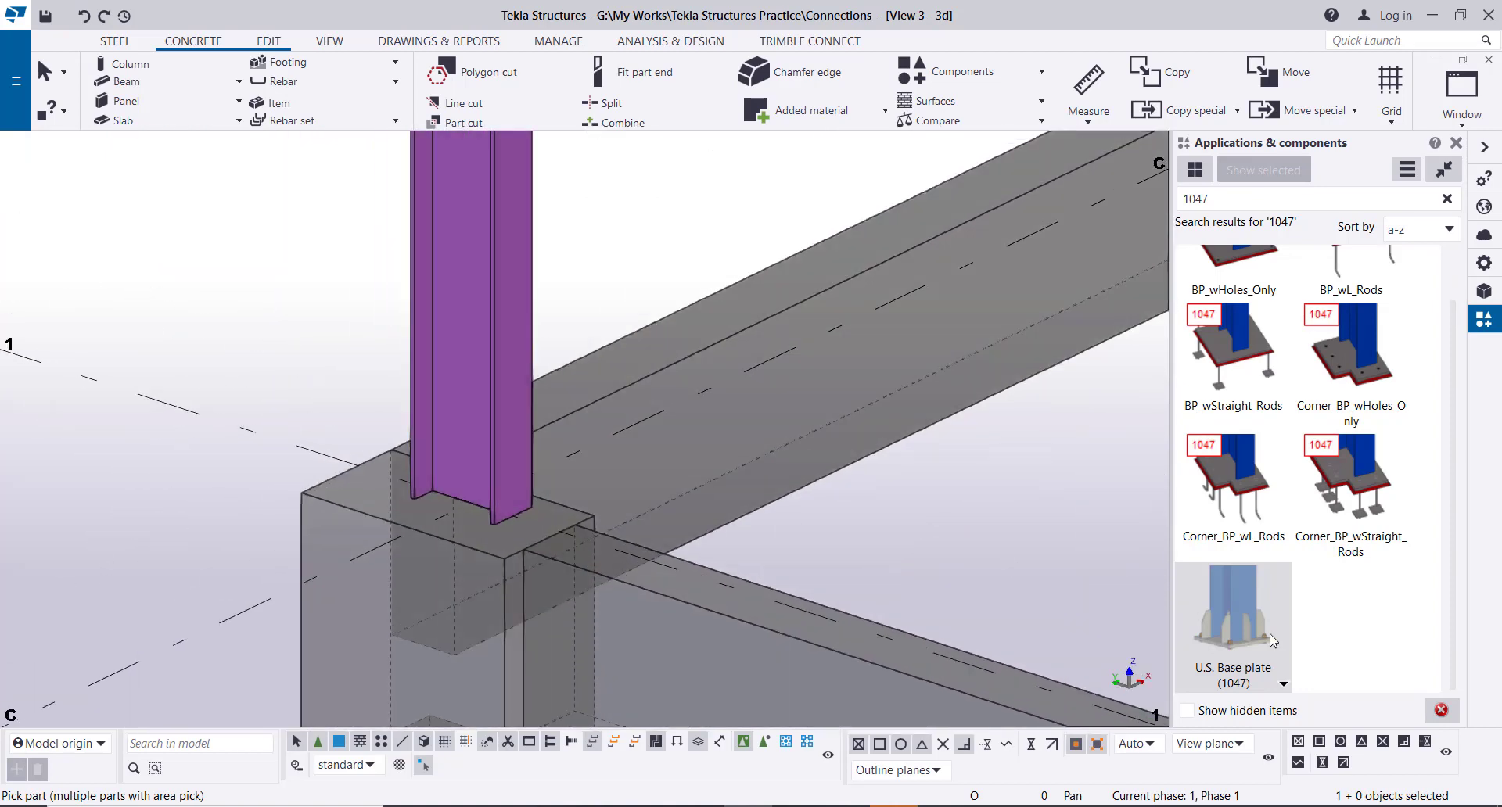
{"action": "left_click", "coordinate": [455, 386]}
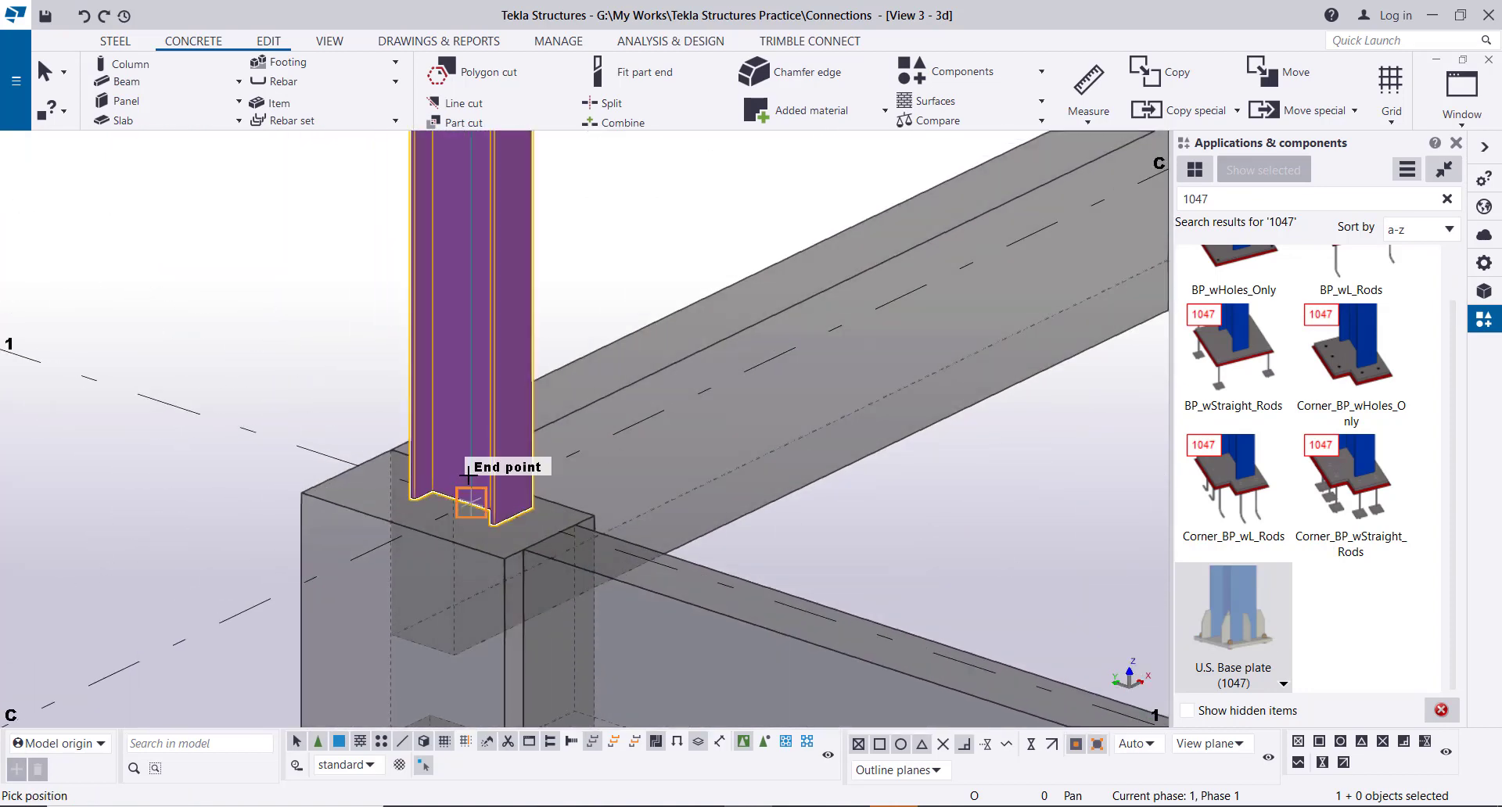
{"action": "left_click", "coordinate": [471, 506]}
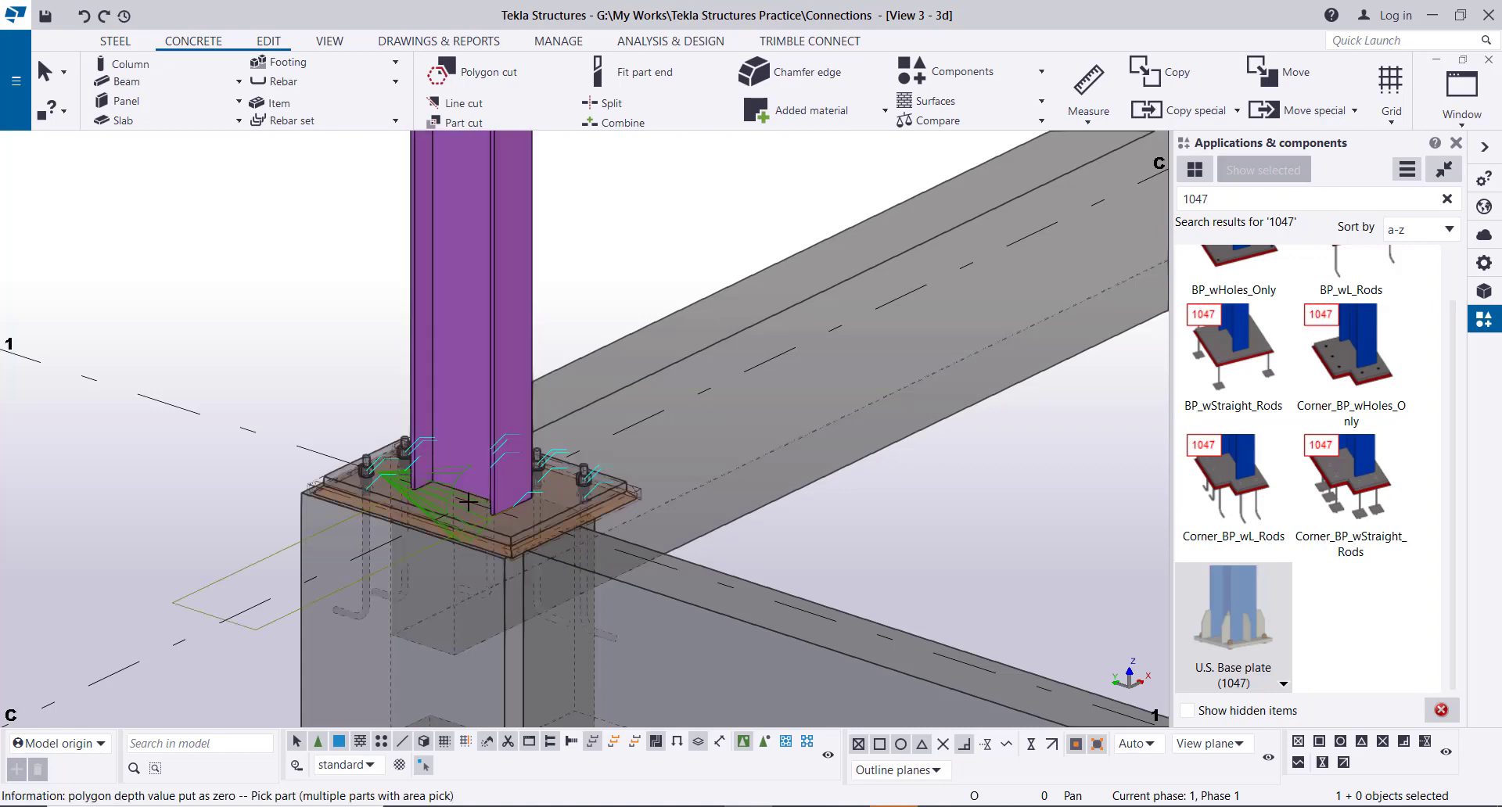
{"action": "right_click", "coordinate": [637, 256]}
{"action": "left_click", "coordinate": [637, 256]}
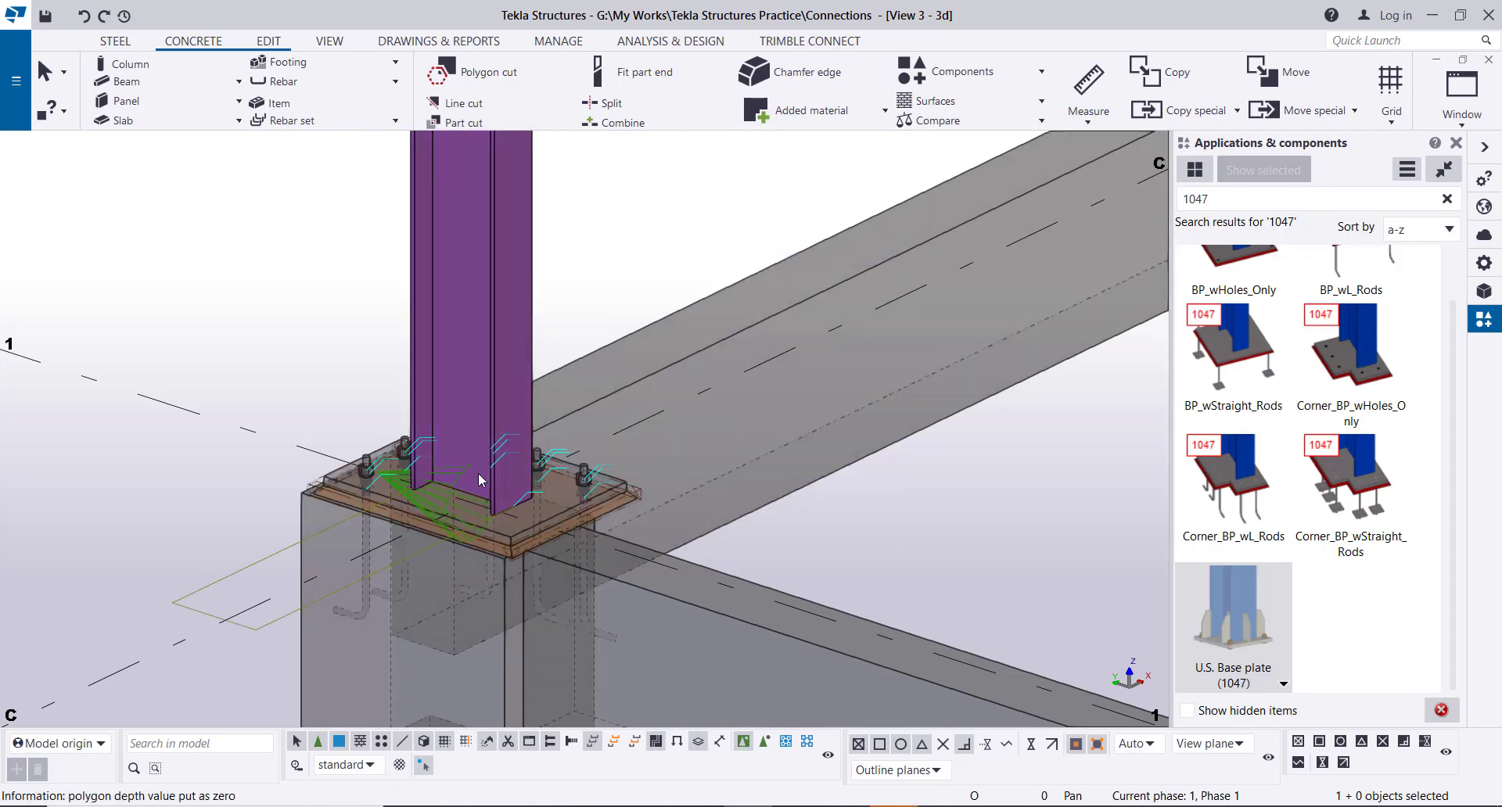
Open the new base plate's settings and set all chamfer dimensions of stiffeners 1, 2, 4 and 5 to 25 mm.
{"action": "scroll", "coordinate": [430, 438], "scroll_direction": "up", "scroll_amount": 3}
{"action": "double_click", "coordinate": [415, 492]}
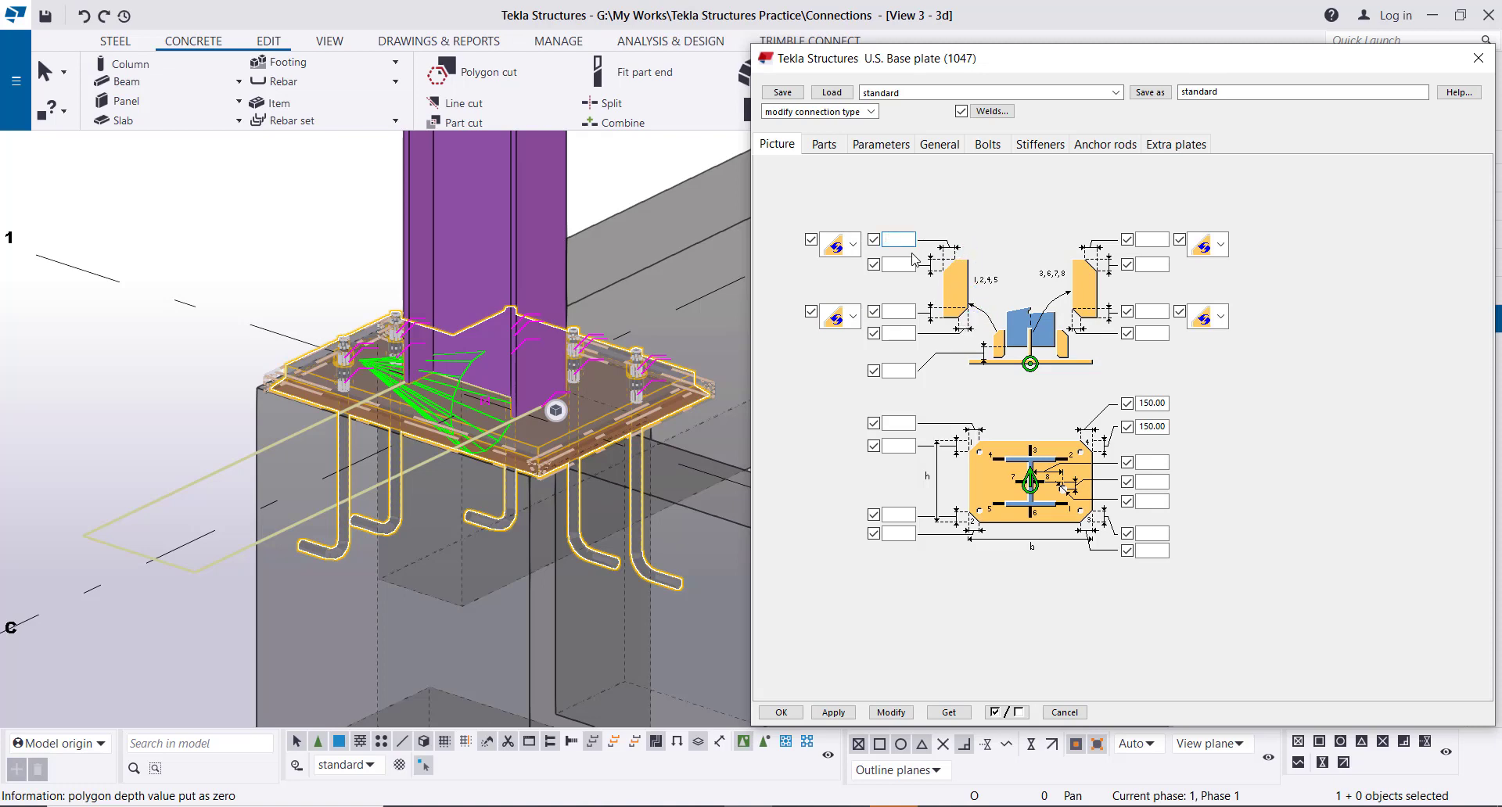
{"action": "type", "text": "5"}
{"action": "key", "text": "Tab"}
{"action": "type", "text": "25"}
{"action": "left_click", "coordinate": [902, 312]}
{"action": "type", "text": "25"}
{"action": "left_click", "coordinate": [906, 333]}
{"action": "type", "text": "25"}
Set all chamfer dimensions of stiffeners 3, 6, 7 and 8 to 25 mm, leaving the chamfer type at its default.
{"action": "left_click", "coordinate": [1154, 240]}
{"action": "type", "text": "25"}
{"action": "left_click", "coordinate": [1153, 266]}
{"action": "type", "text": "2"}
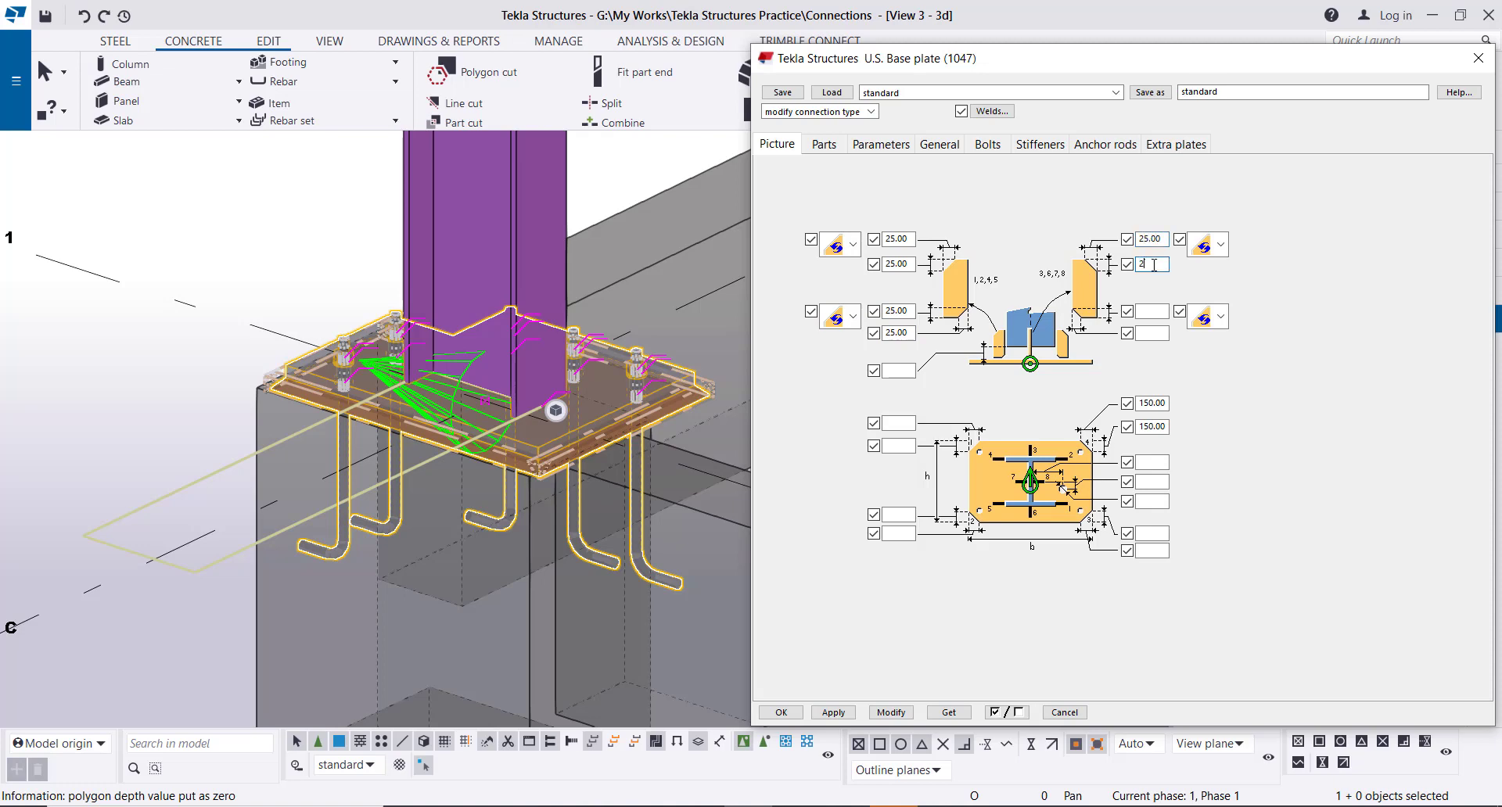
{"action": "type", "text": "25"}
{"action": "left_click", "coordinate": [1150, 333]}
{"action": "type", "text": "25"}
{"action": "left_click", "coordinate": [1218, 244]}
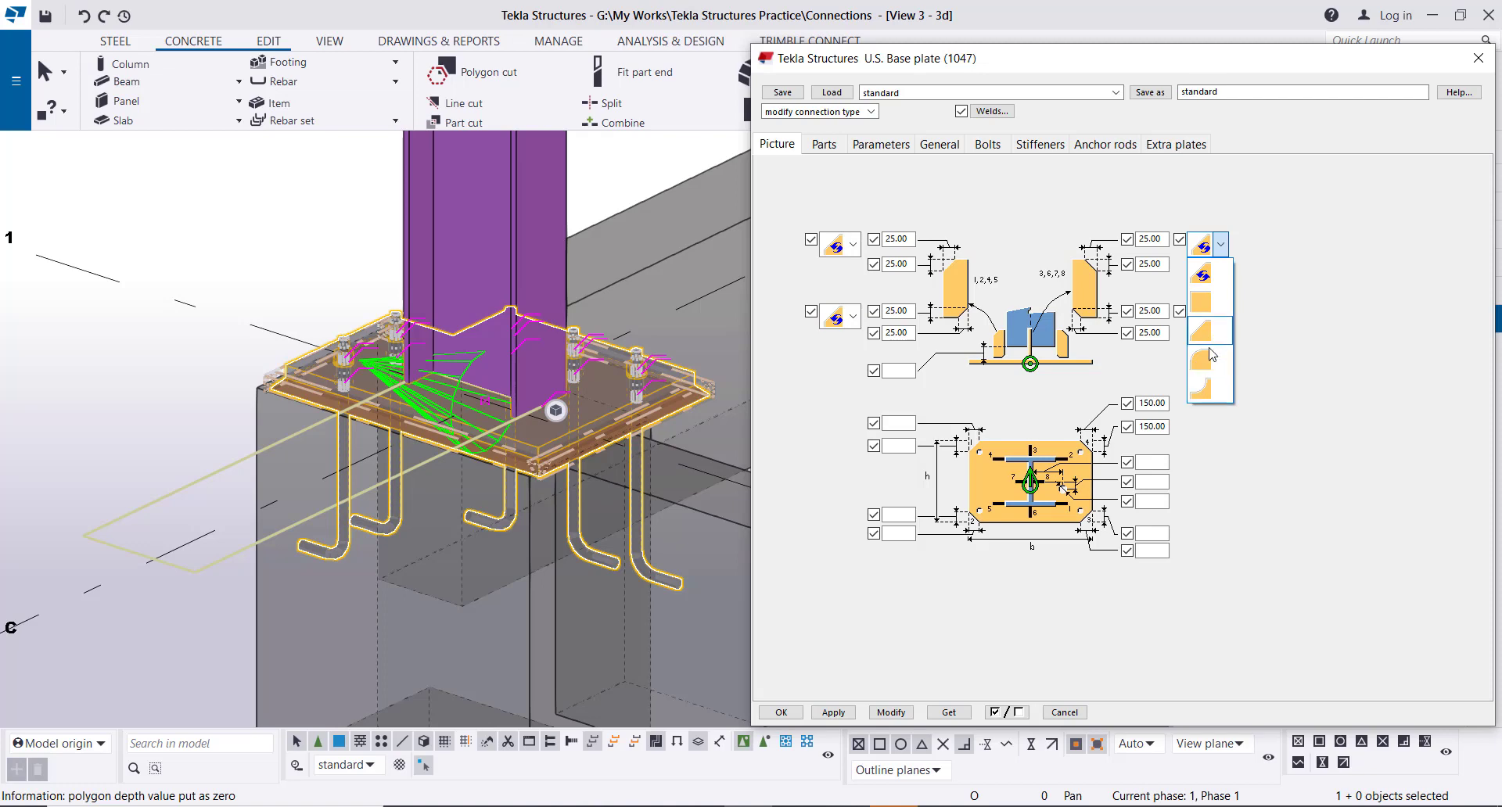
{"action": "left_click", "coordinate": [1082, 449]}
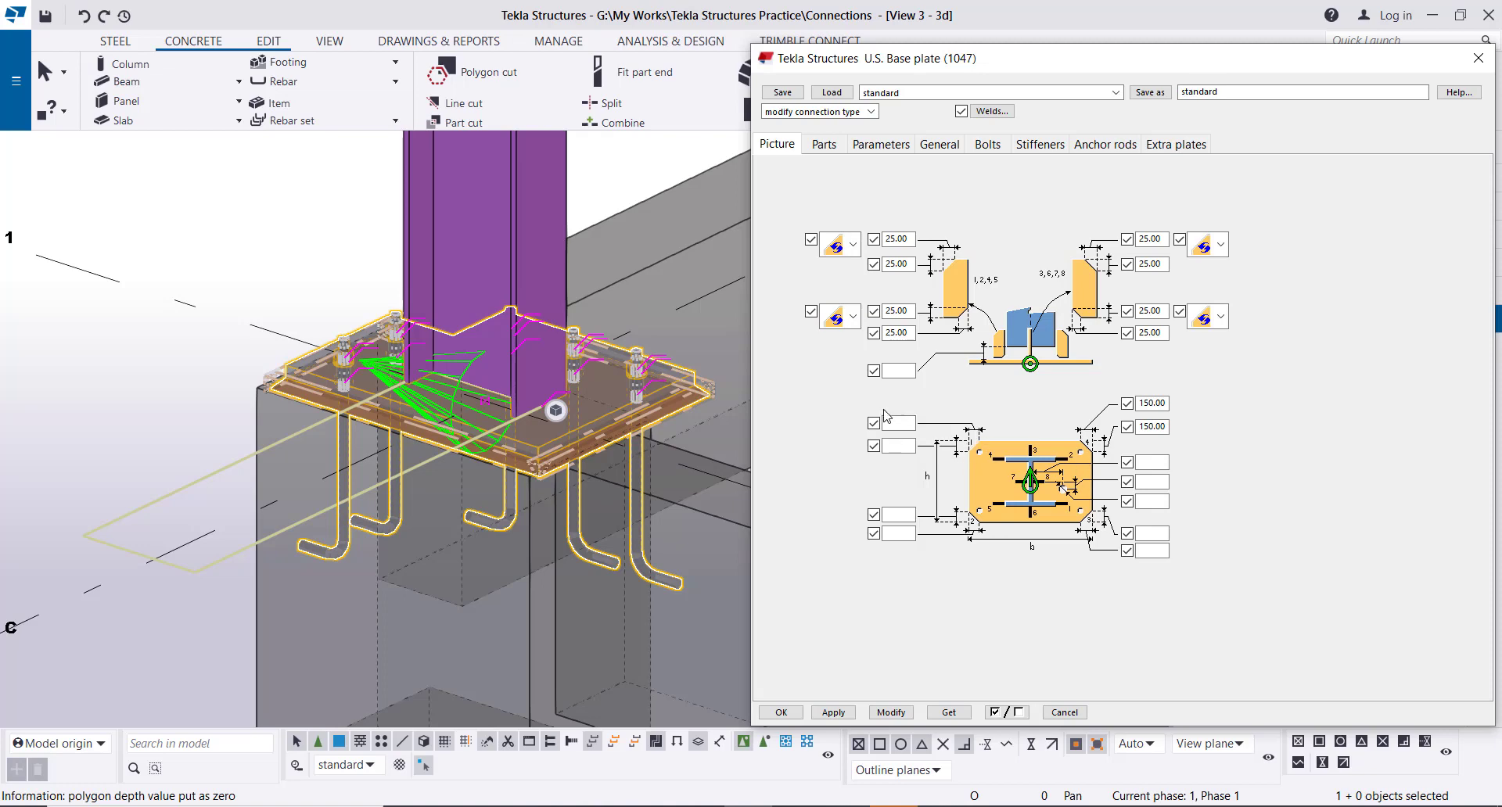
Set both chamfer dimensions to 25 mm at the base plate corners beside stiffeners 4 and 5.
{"action": "left_click", "coordinate": [893, 424]}
{"action": "type", "text": "25"}
{"action": "left_click", "coordinate": [899, 446]}
{"action": "type", "text": "25"}
{"action": "left_click", "coordinate": [899, 514]}
{"action": "type", "text": "25"}
{"action": "left_click", "coordinate": [905, 534]}
Set both chamfer dimensions to 25 mm at the plate corners beside stiffeners 1 and 2, and update the base plate.
{"action": "left_click", "coordinate": [1142, 550]}
{"action": "type", "text": "25"}
{"action": "left_click", "coordinate": [1150, 531]}
{"action": "type", "text": "25"}
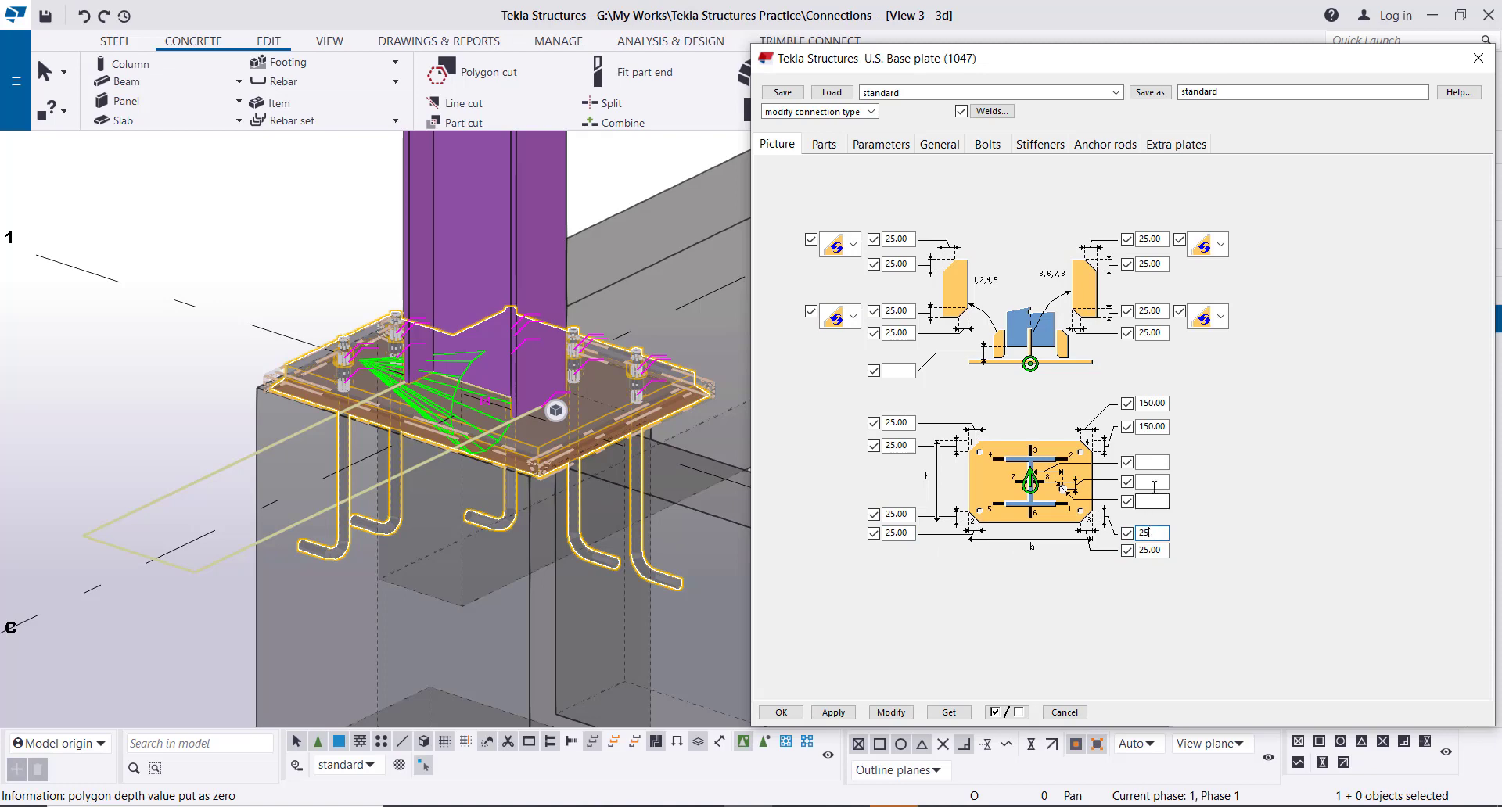
{"action": "left_click", "coordinate": [1165, 427]}
{"action": "type", "text": "25"}
{"action": "left_click", "coordinate": [1163, 404]}
{"action": "type", "text": "25"}
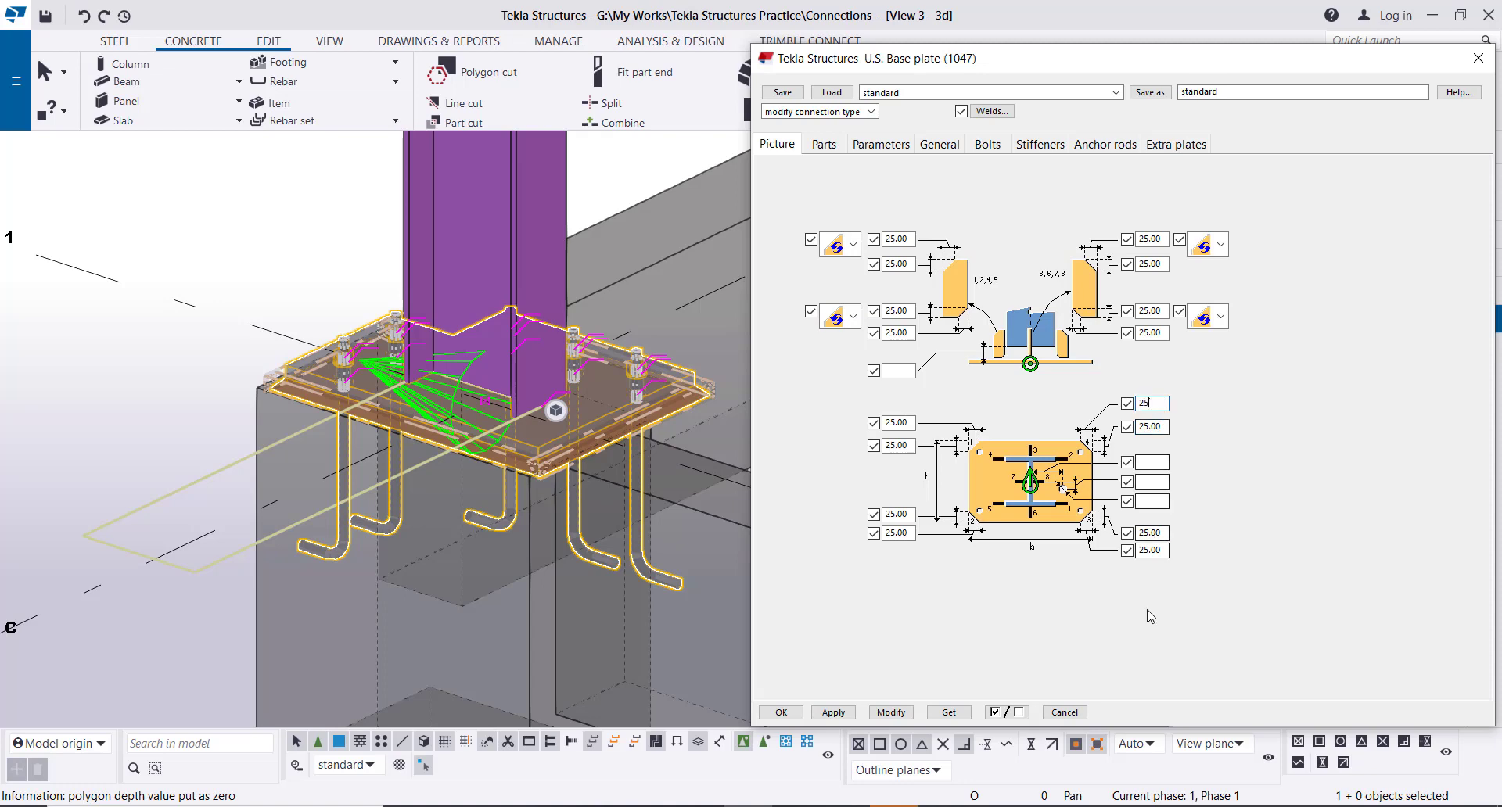
{"action": "left_click", "coordinate": [900, 715]}
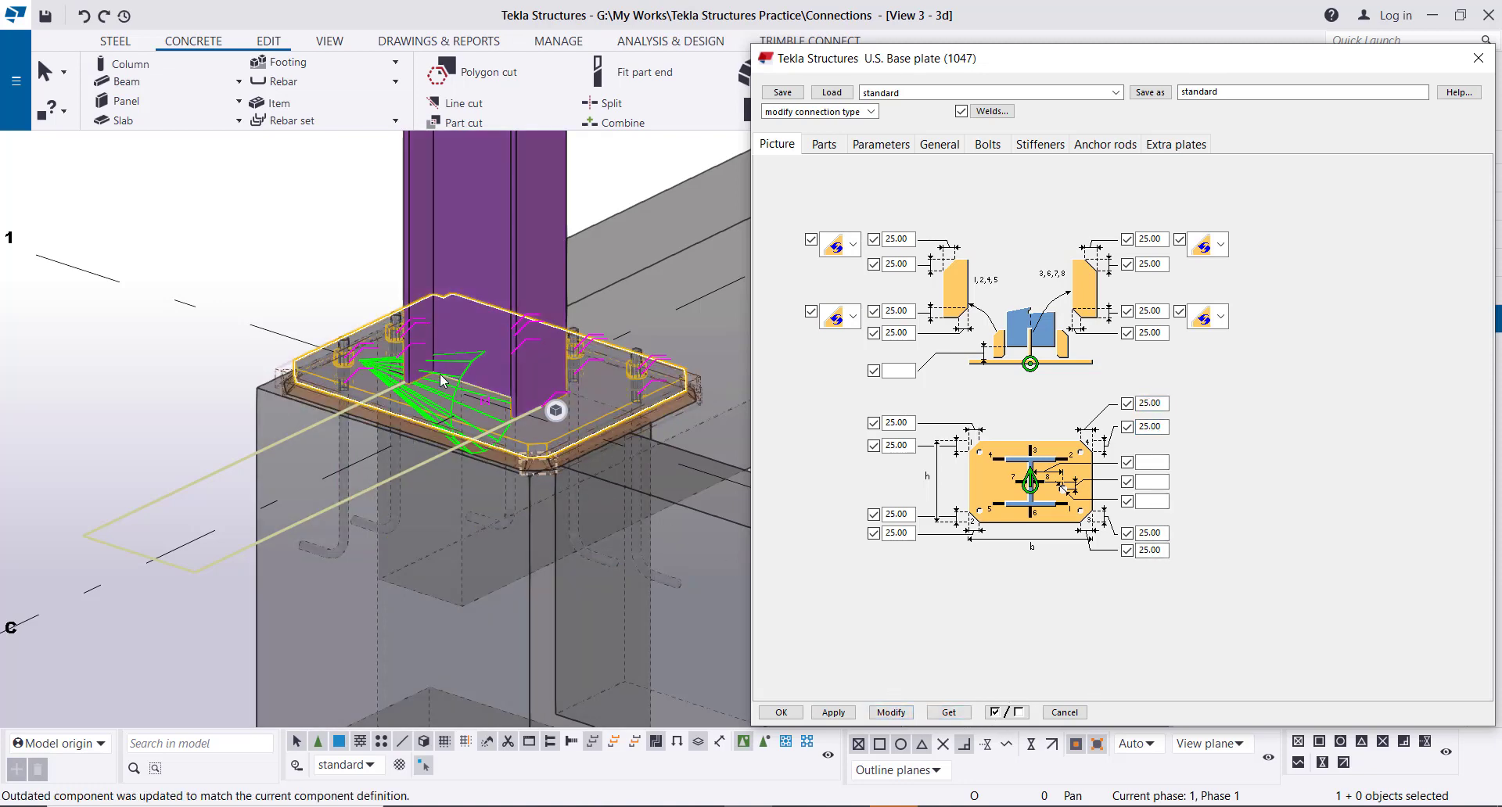
Set the base plate's thickness to 20 mm and update the connection.
{"action": "scroll", "coordinate": [412, 438], "scroll_direction": "up", "scroll_amount": 3}
{"action": "scroll", "coordinate": [412, 438], "scroll_direction": "down", "scroll_amount": 2}
{"action": "scroll", "coordinate": [438, 495], "scroll_direction": "up", "scroll_amount": 4}
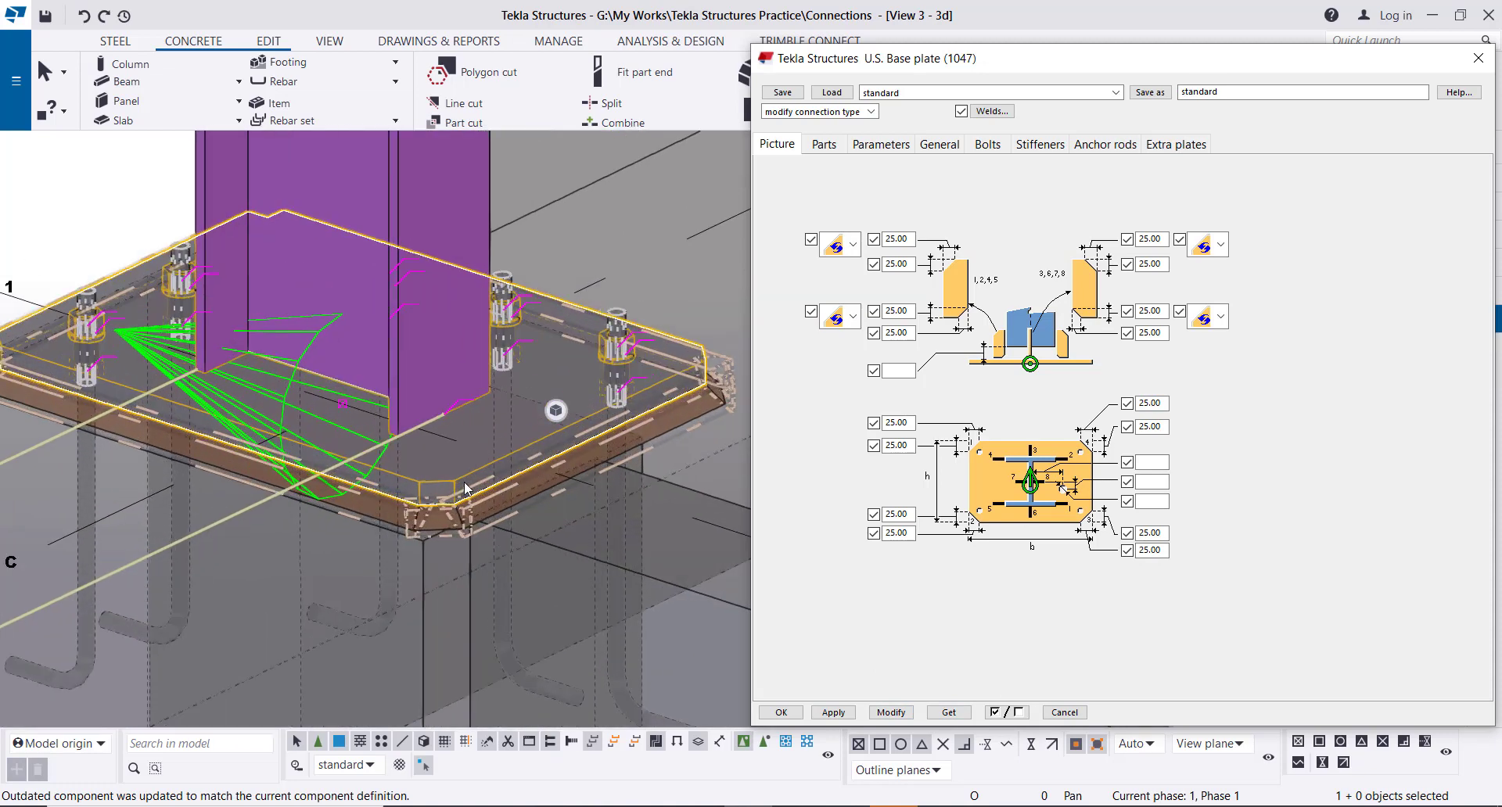
{"action": "scroll", "coordinate": [444, 505], "scroll_direction": "down", "scroll_amount": 5}
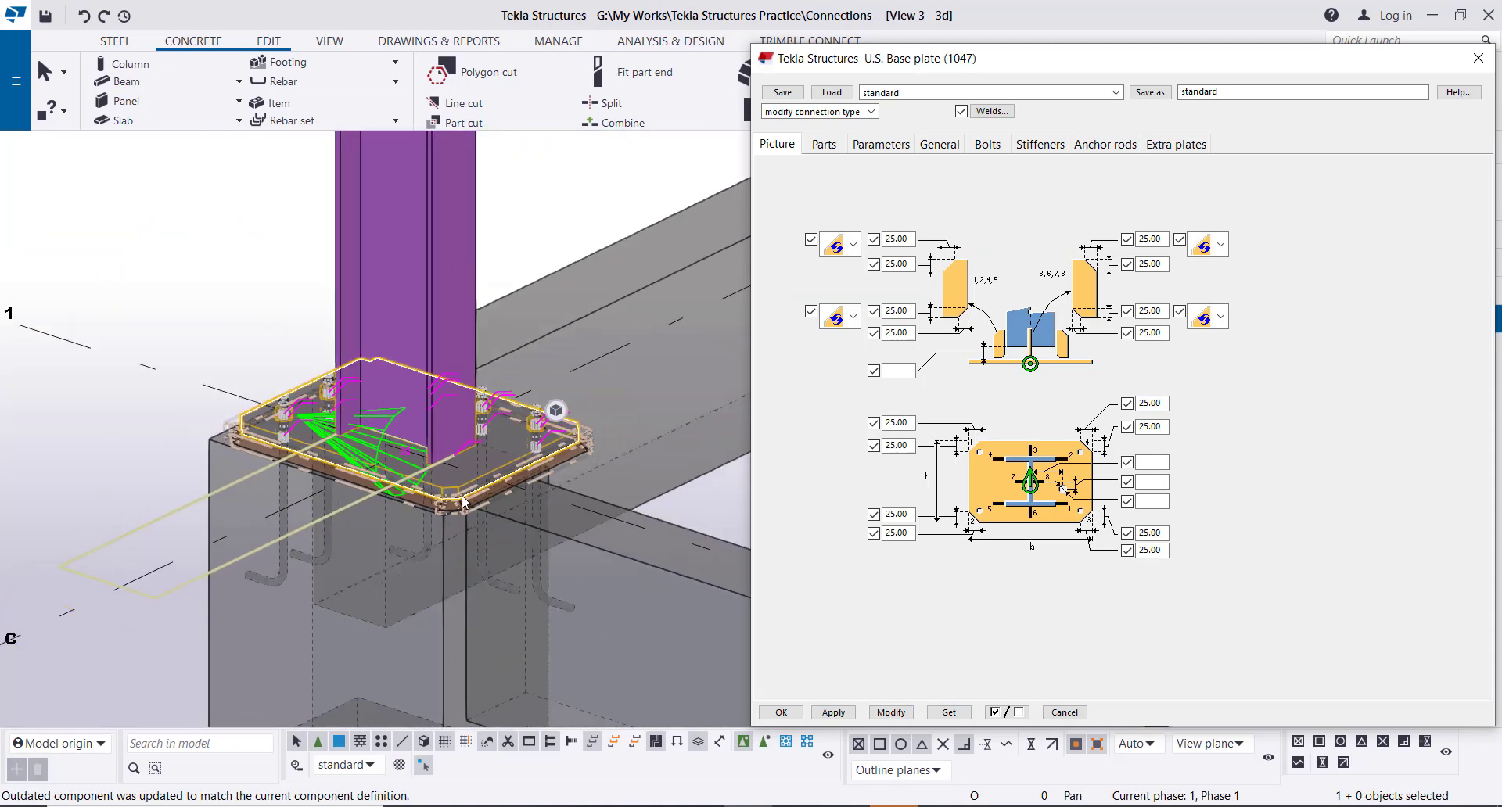
{"action": "left_click", "coordinate": [825, 146]}
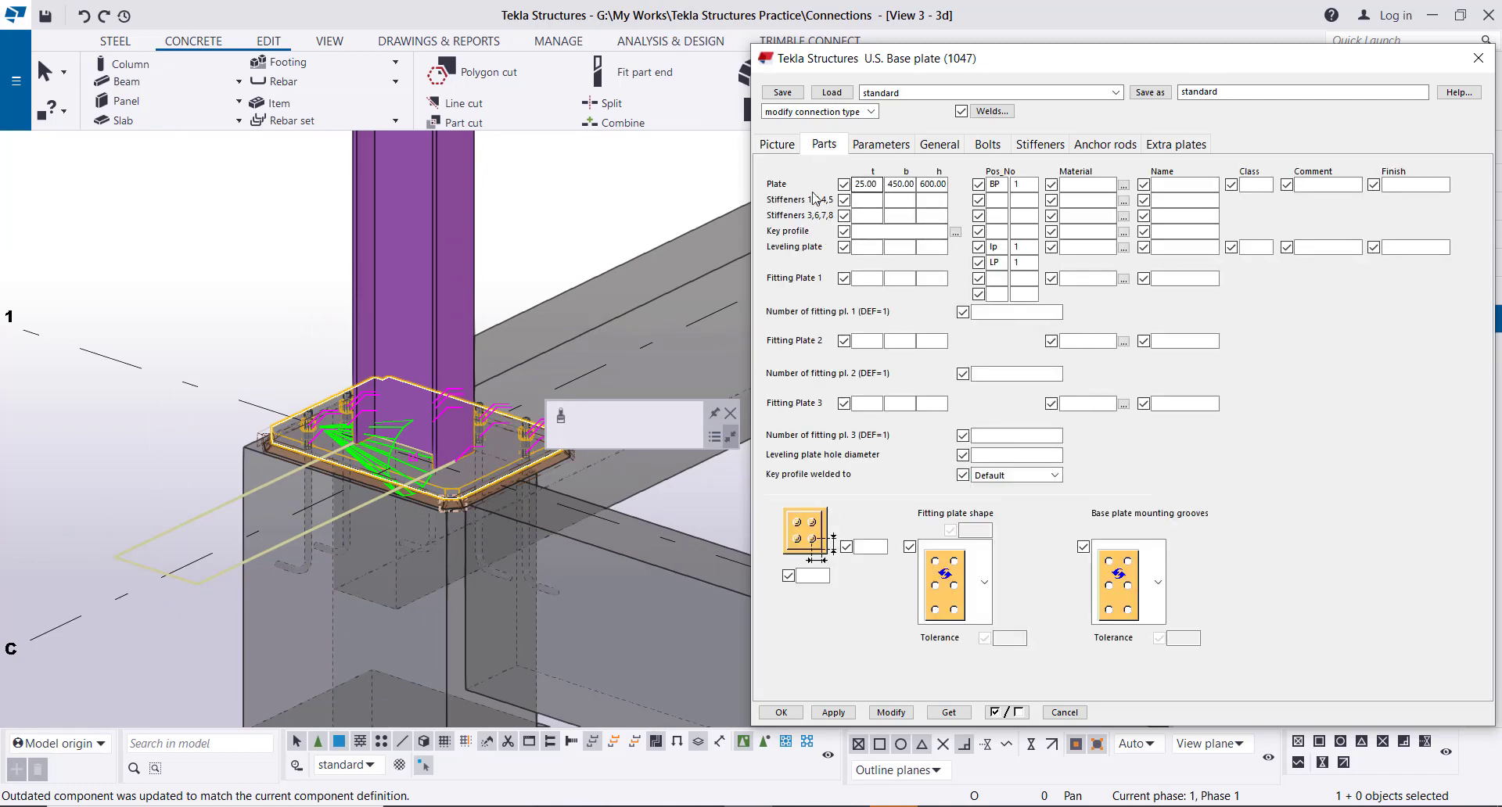
{"action": "left_click", "coordinate": [886, 188]}
{"action": "double_click", "coordinate": [880, 184]}
{"action": "type", "text": "20"}
{"action": "left_click", "coordinate": [891, 712]}
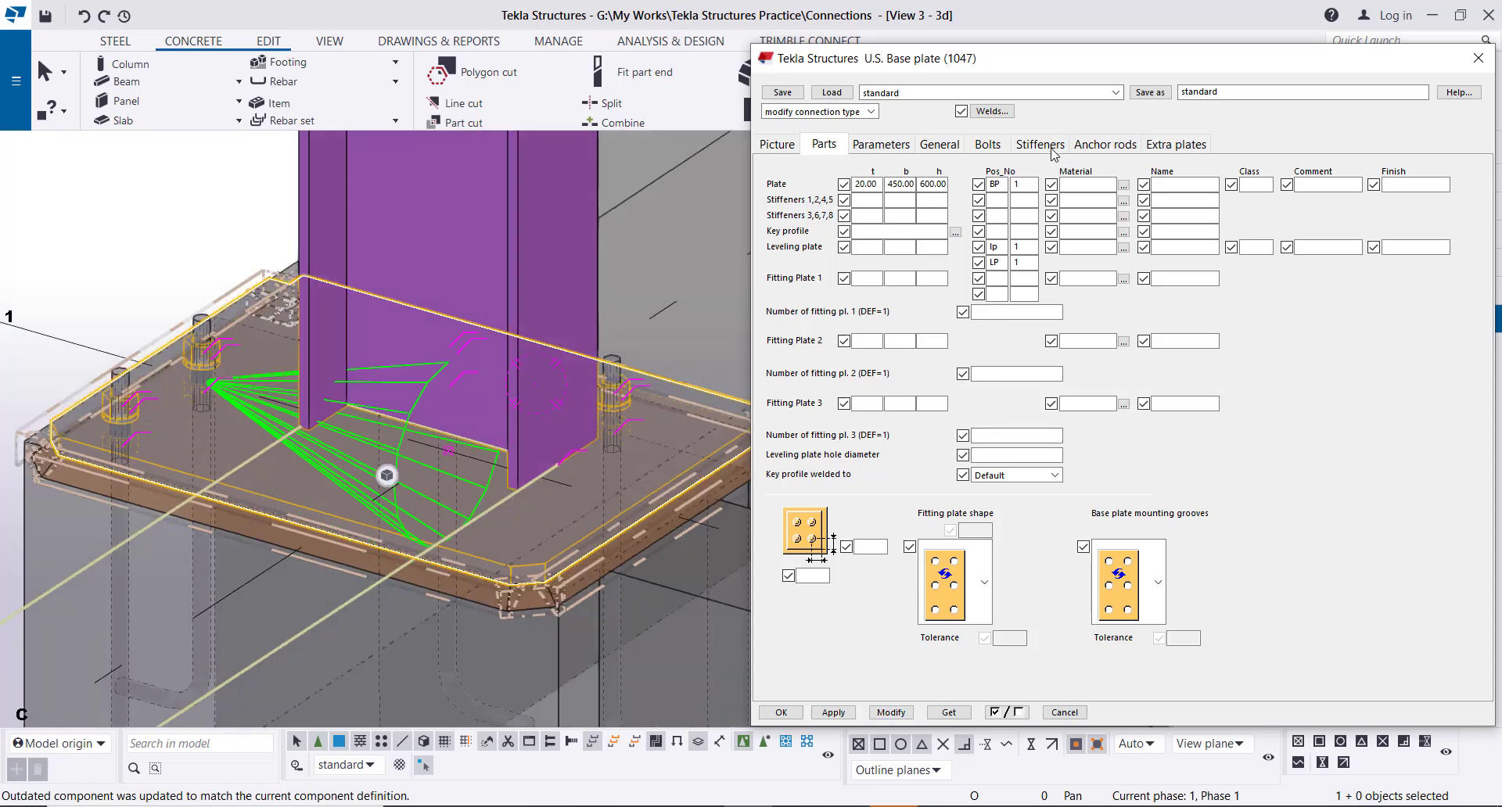
Enter stiffener positions 3 6 7 8 for the base plate and update the connection.
{"action": "left_click", "coordinate": [1052, 147]}
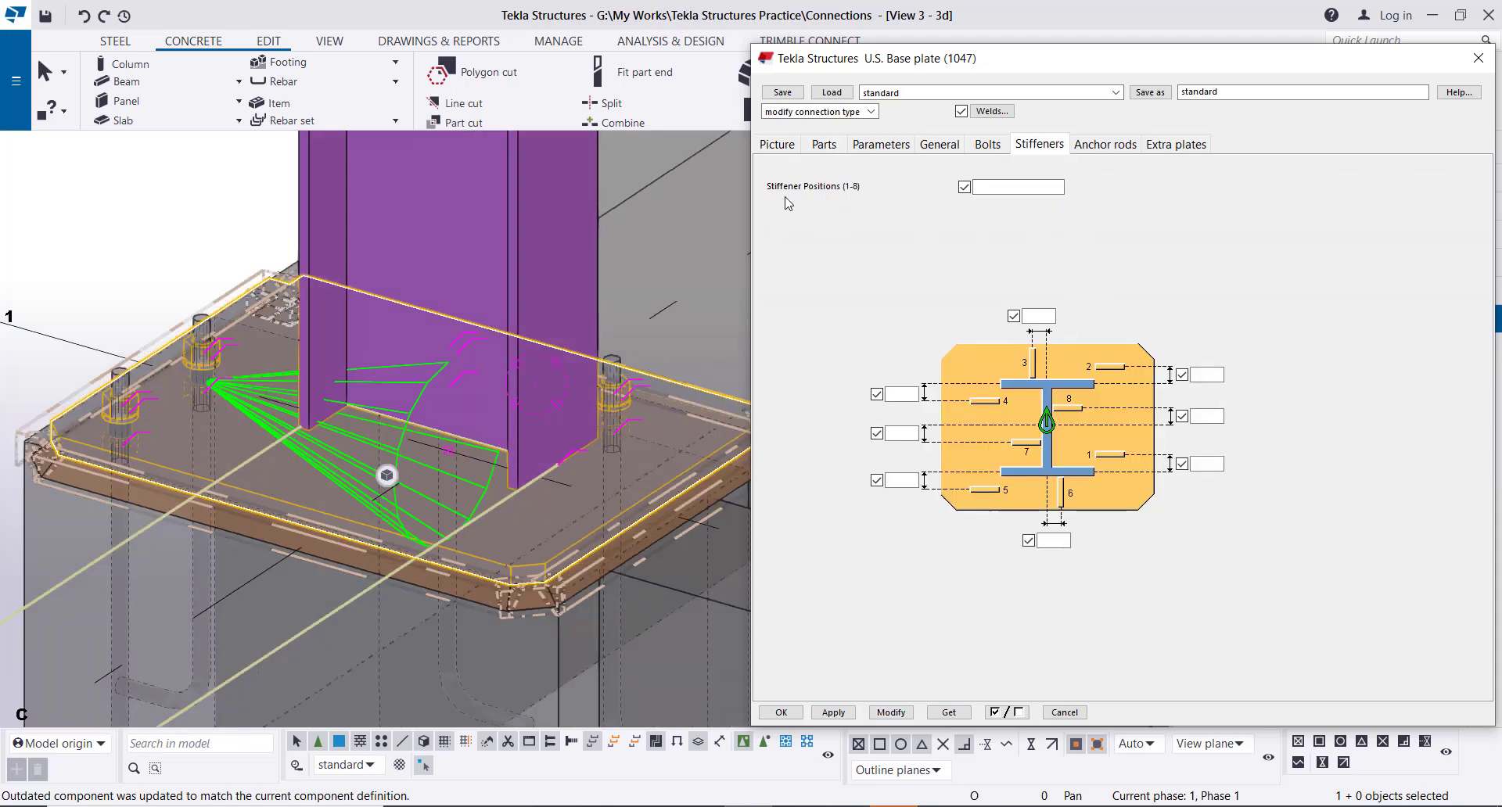
{"action": "left_click", "coordinate": [991, 188]}
{"action": "left_click", "coordinate": [795, 153]}
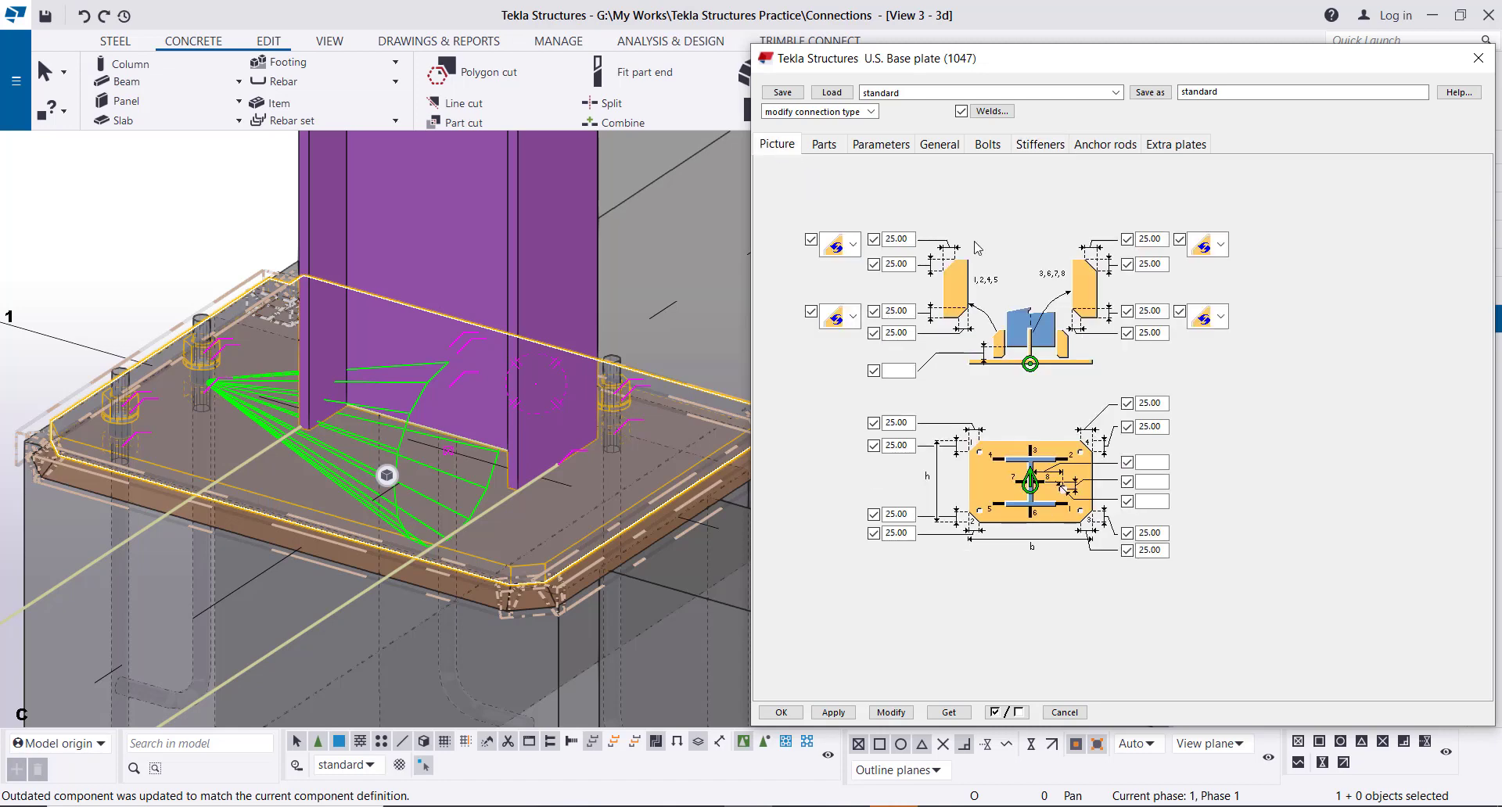
{"action": "left_click", "coordinate": [1021, 149]}
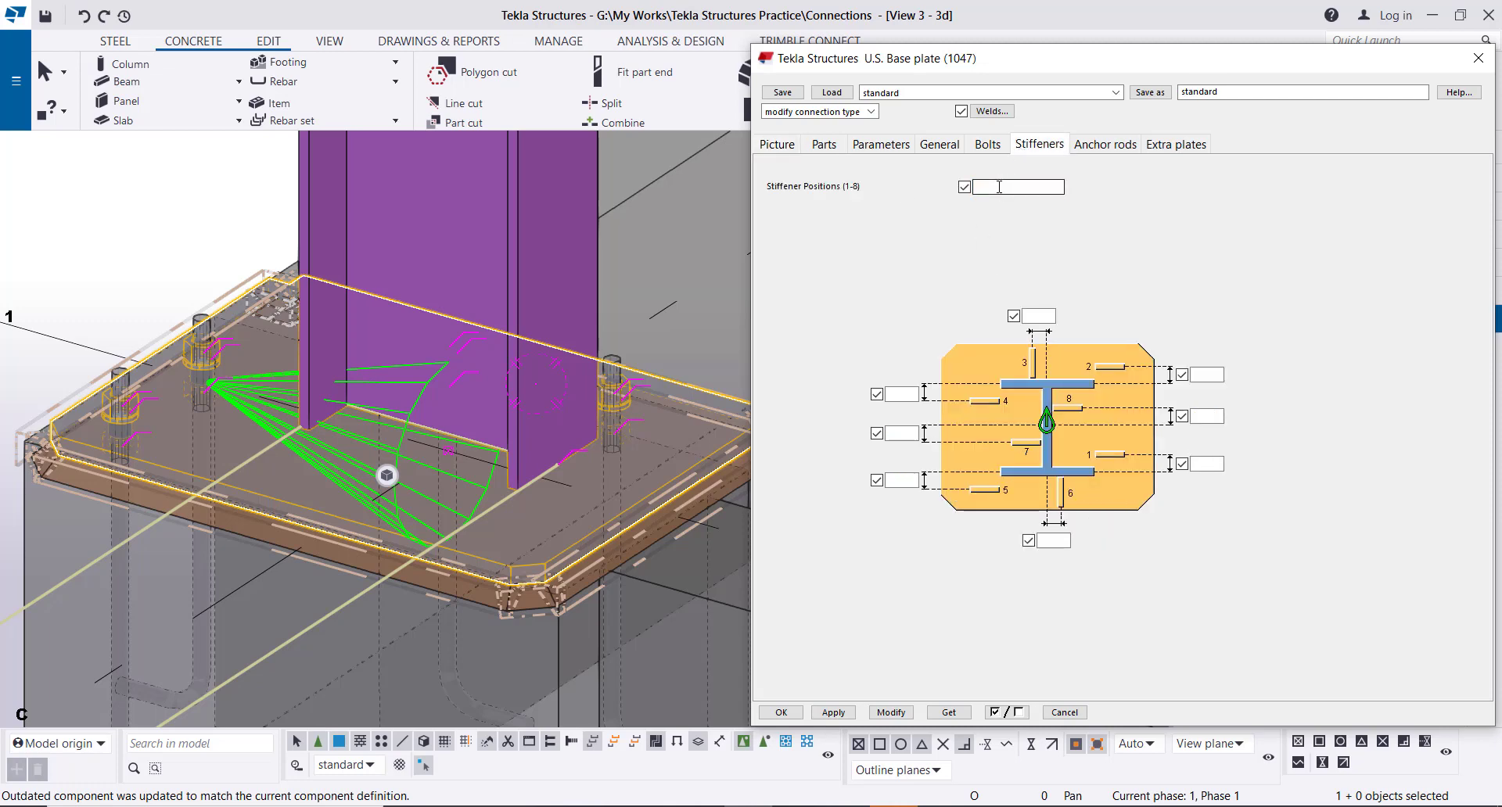
{"action": "left_click", "coordinate": [777, 144]}
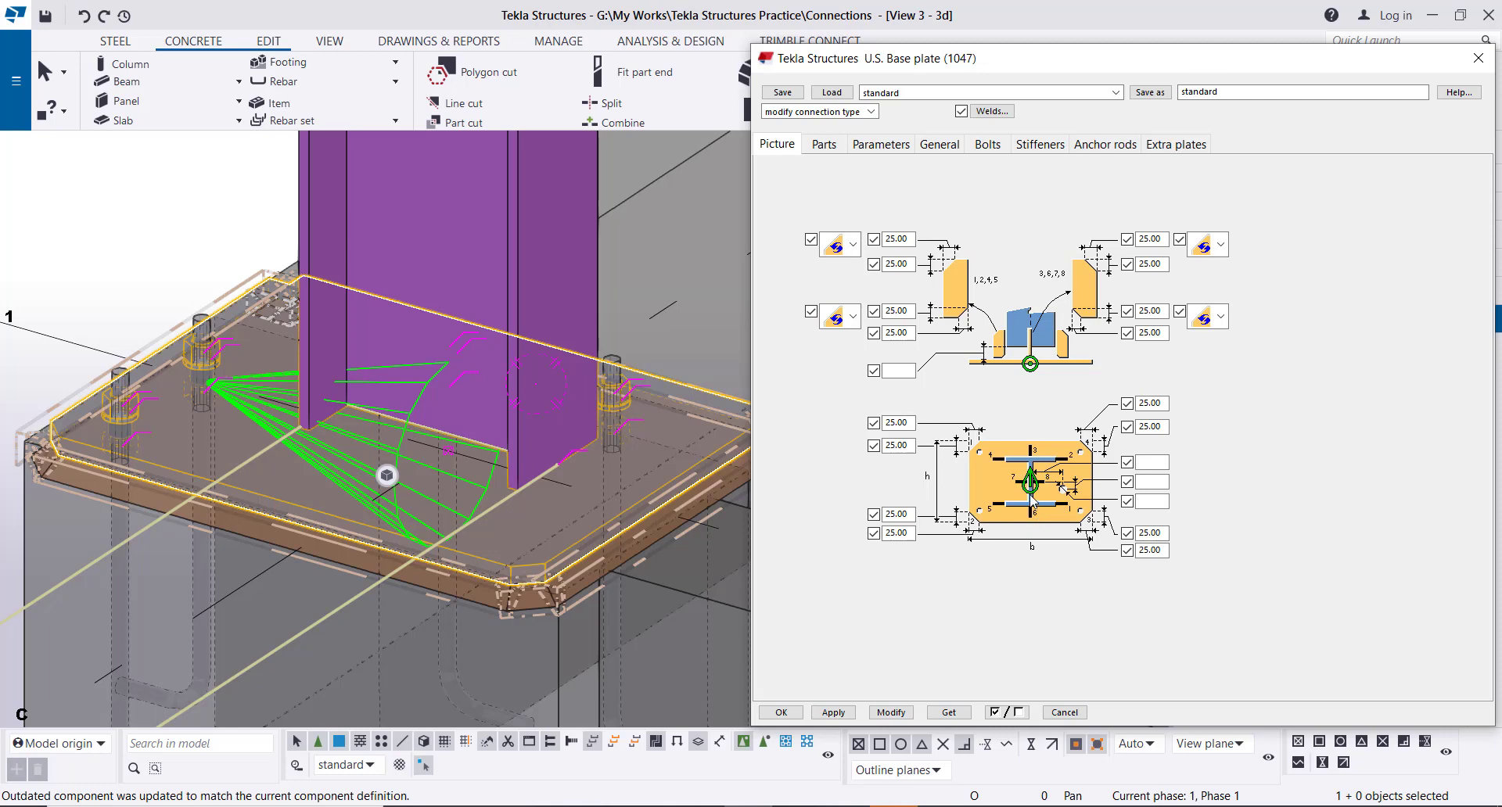
{"action": "left_click", "coordinate": [1040, 144]}
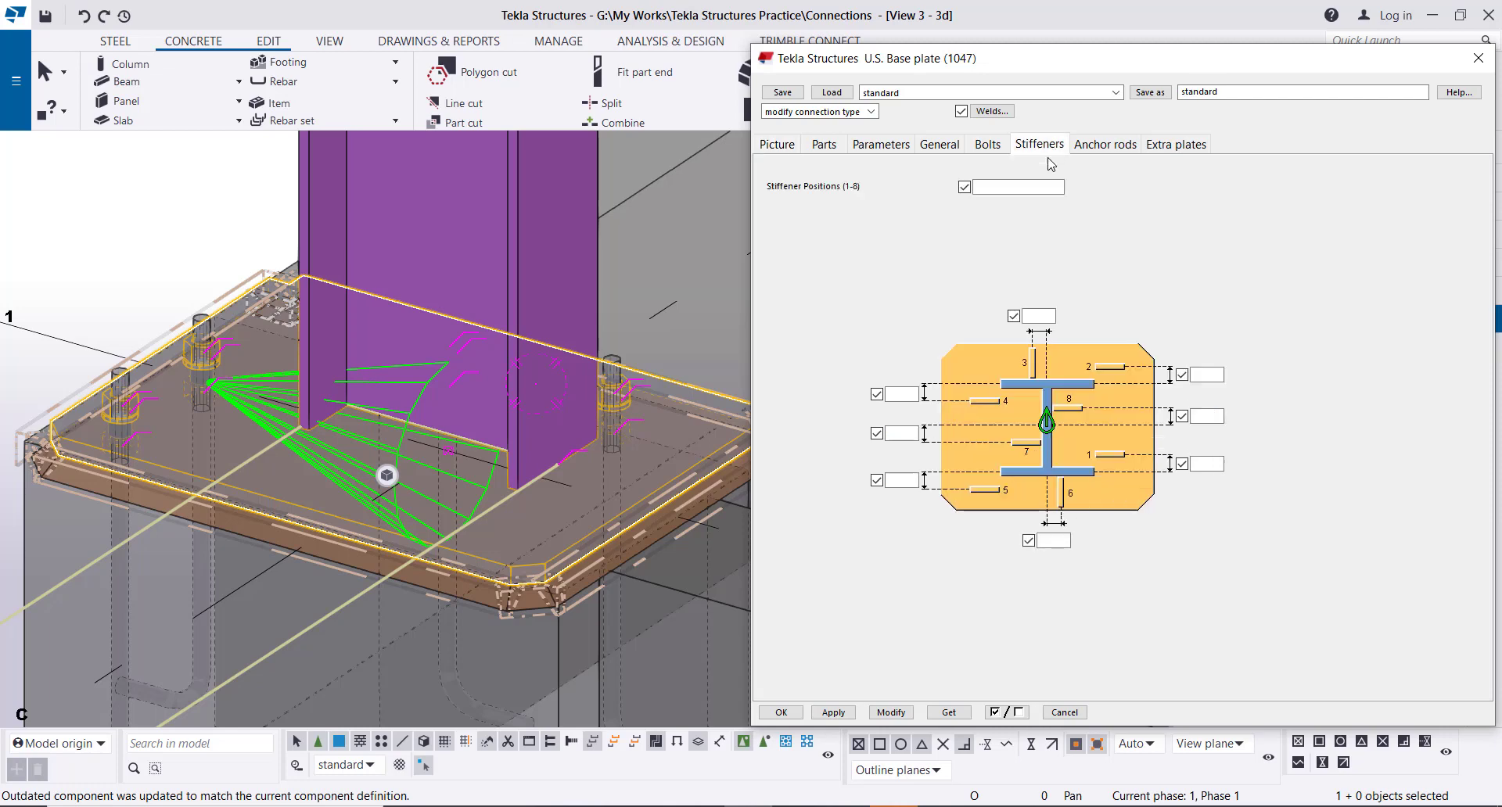
{"action": "left_click", "coordinate": [987, 186]}
{"action": "left_click", "coordinate": [910, 713]}
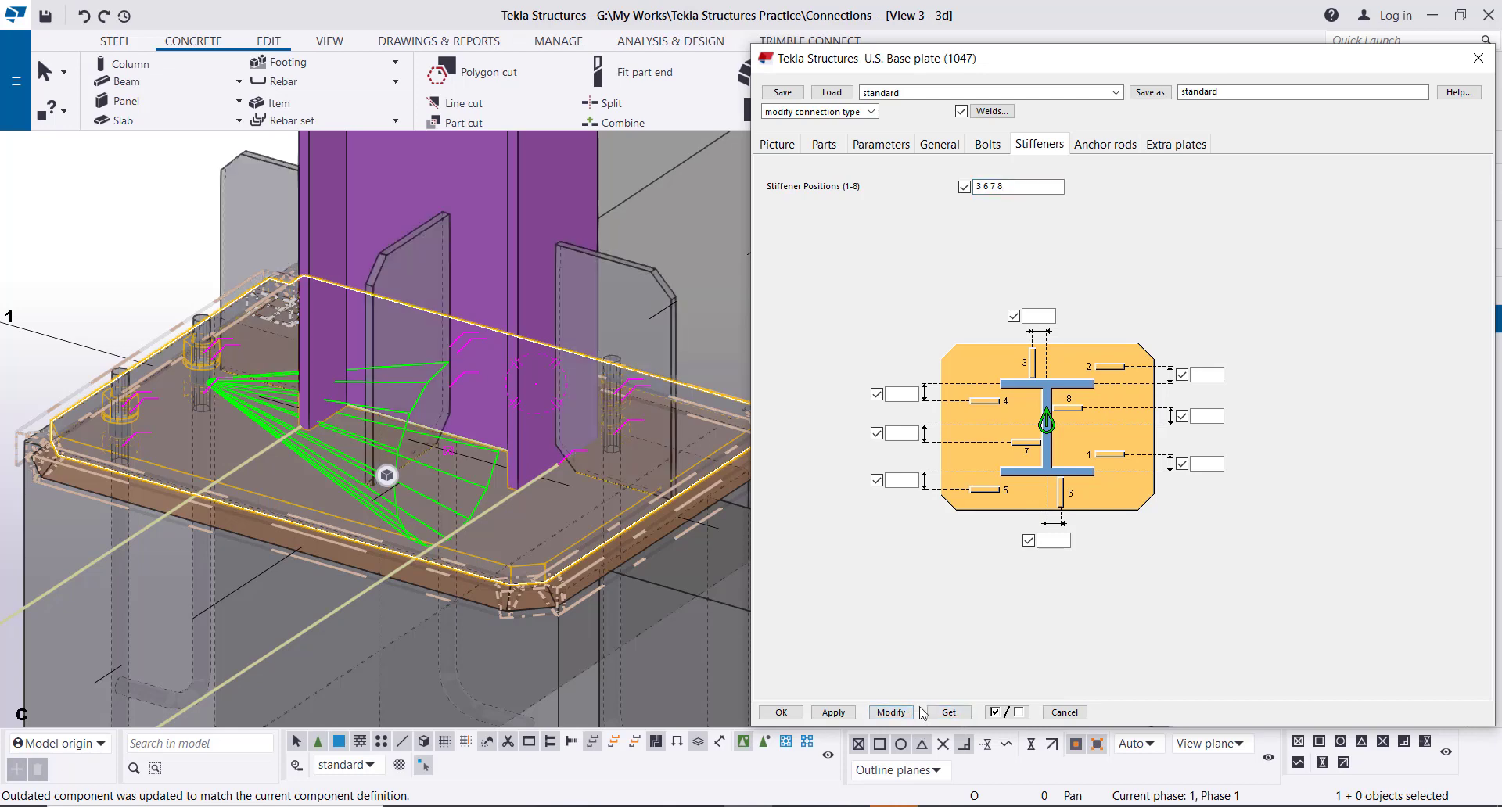
Extend the stiffener positions with 2 4 1 5 and update the base plate.
{"action": "scroll", "coordinate": [369, 519], "scroll_direction": "down", "scroll_amount": 3}
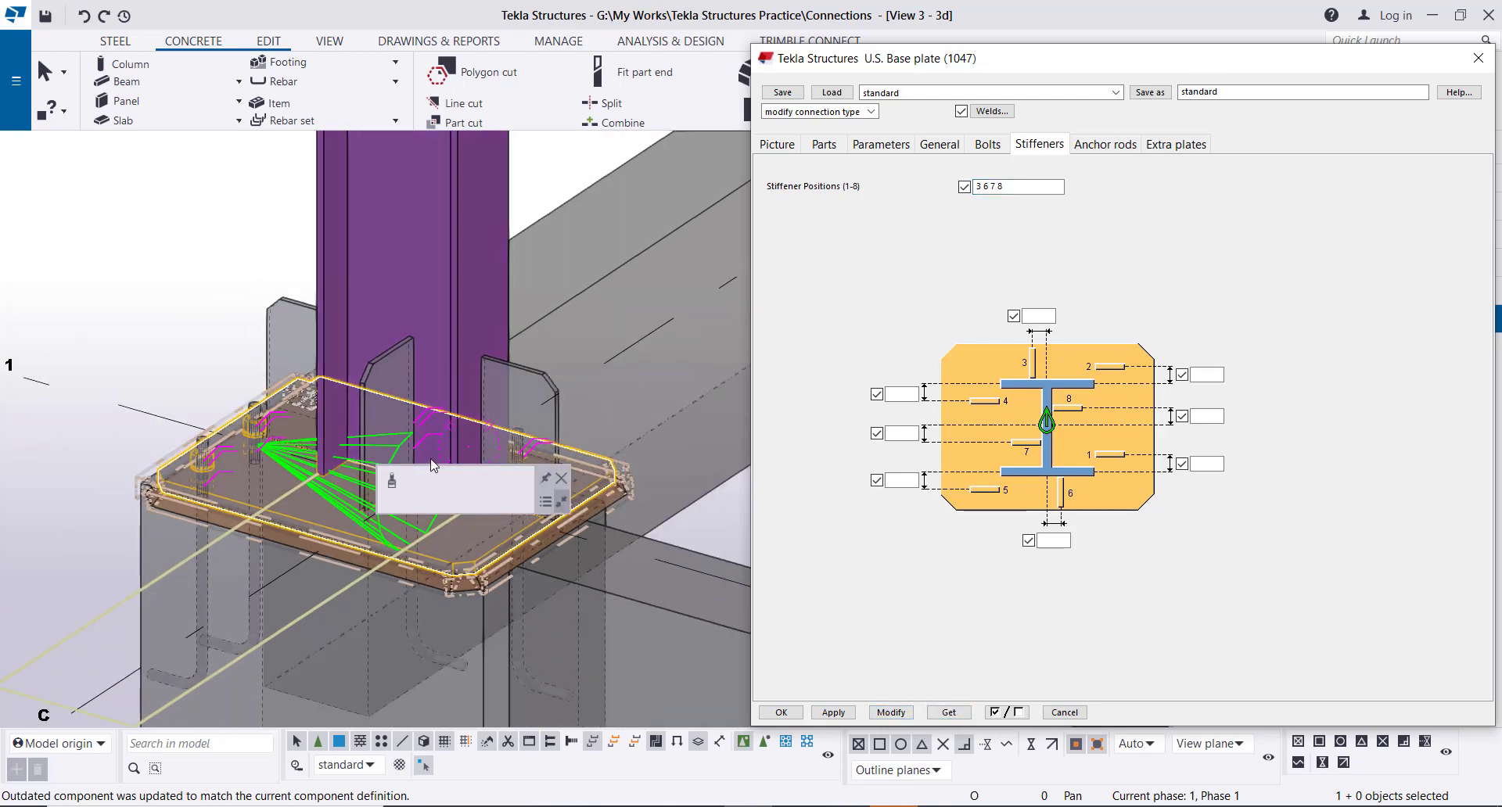
{"action": "middle_click_drag", "start_coordinate": [441, 464], "coordinate": [433, 368], "text": "ctrl"}
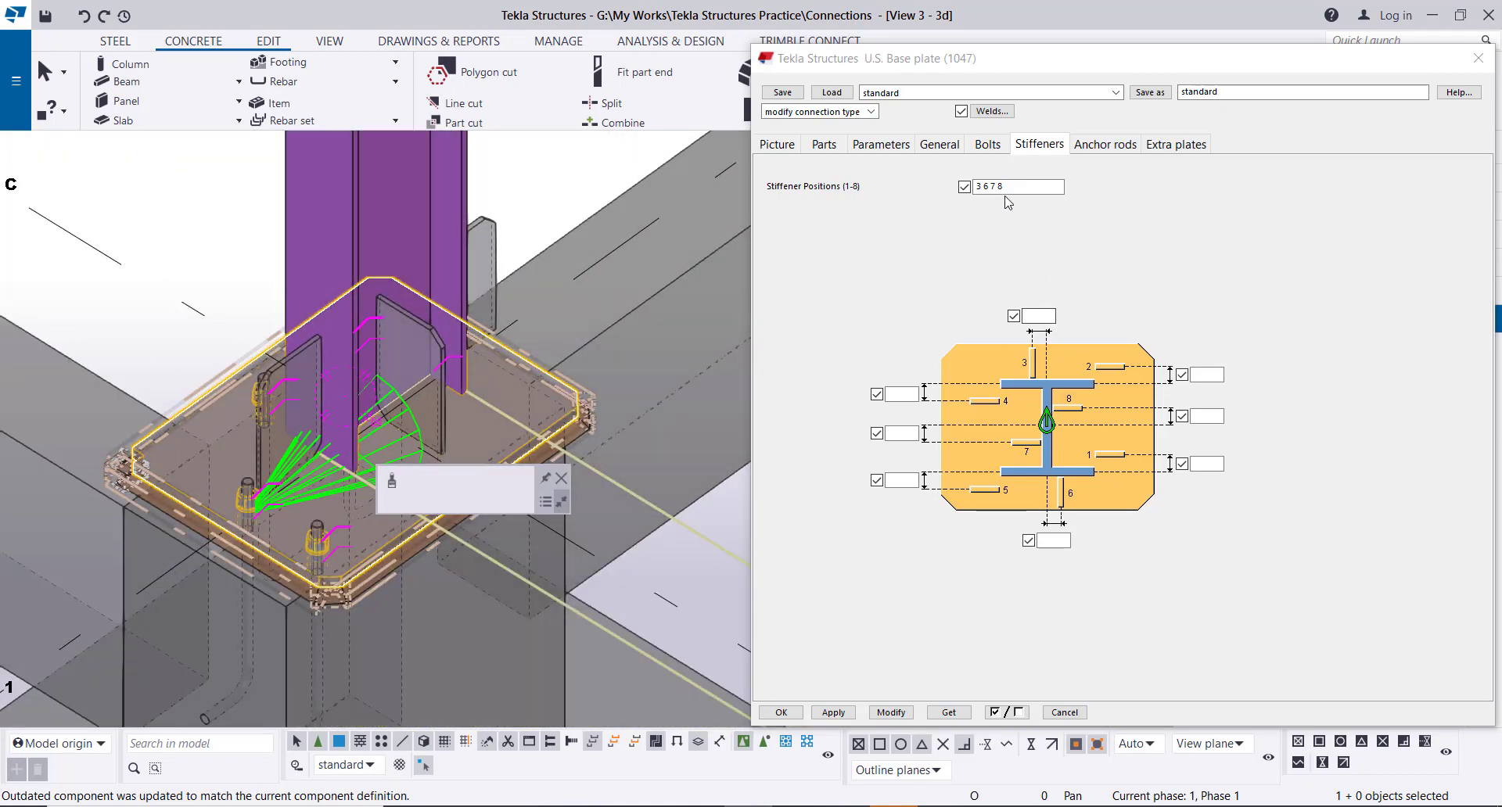
{"action": "left_click", "coordinate": [1009, 192]}
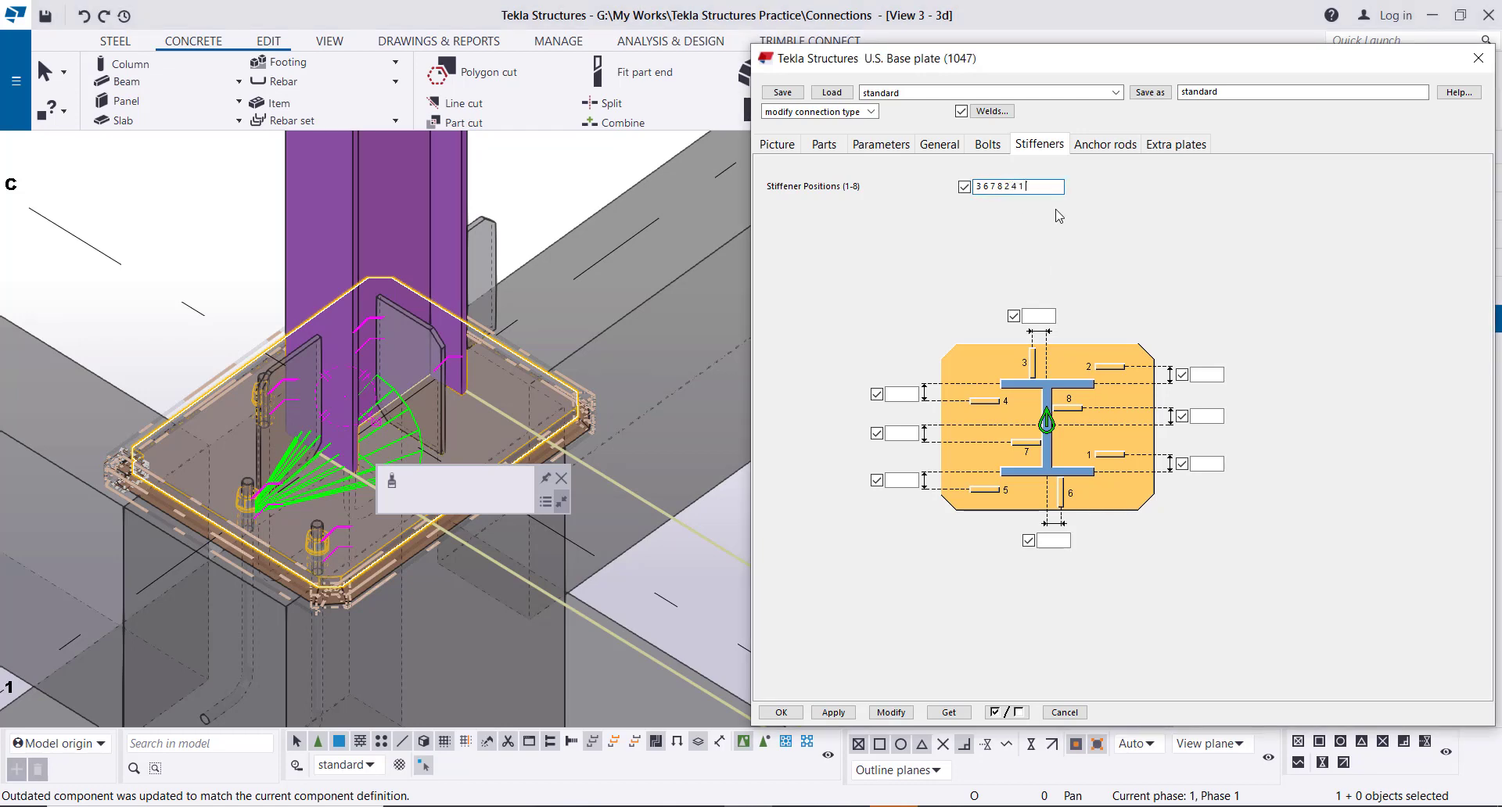
{"action": "left_click", "coordinate": [891, 712]}
{"action": "left_click", "coordinate": [1037, 187]}
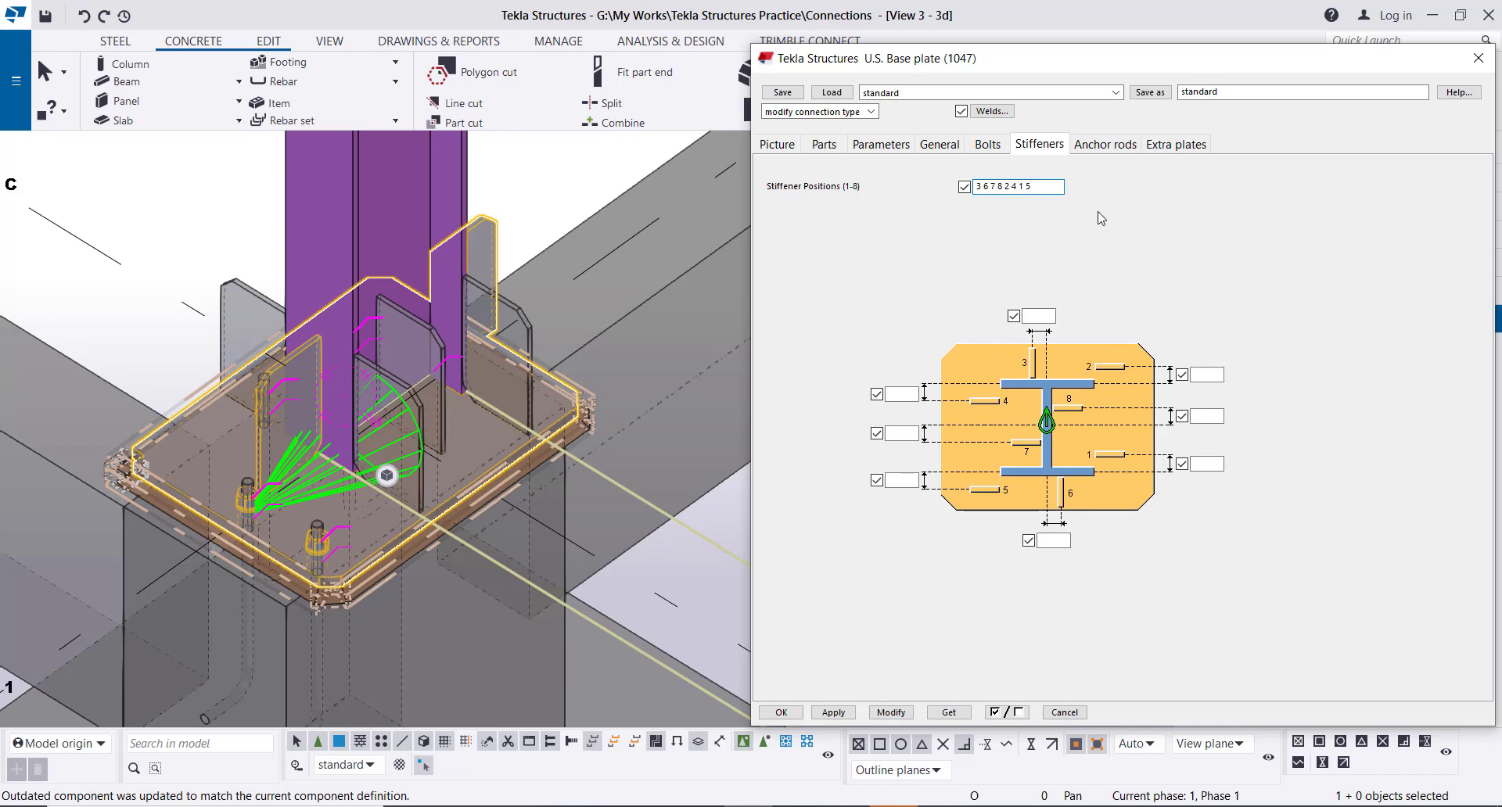
Set stiffeners 1, 2, 4 and 5 to 16 mm thickness, 80 mm width and 80 mm height.
{"action": "left_click", "coordinate": [825, 144]}
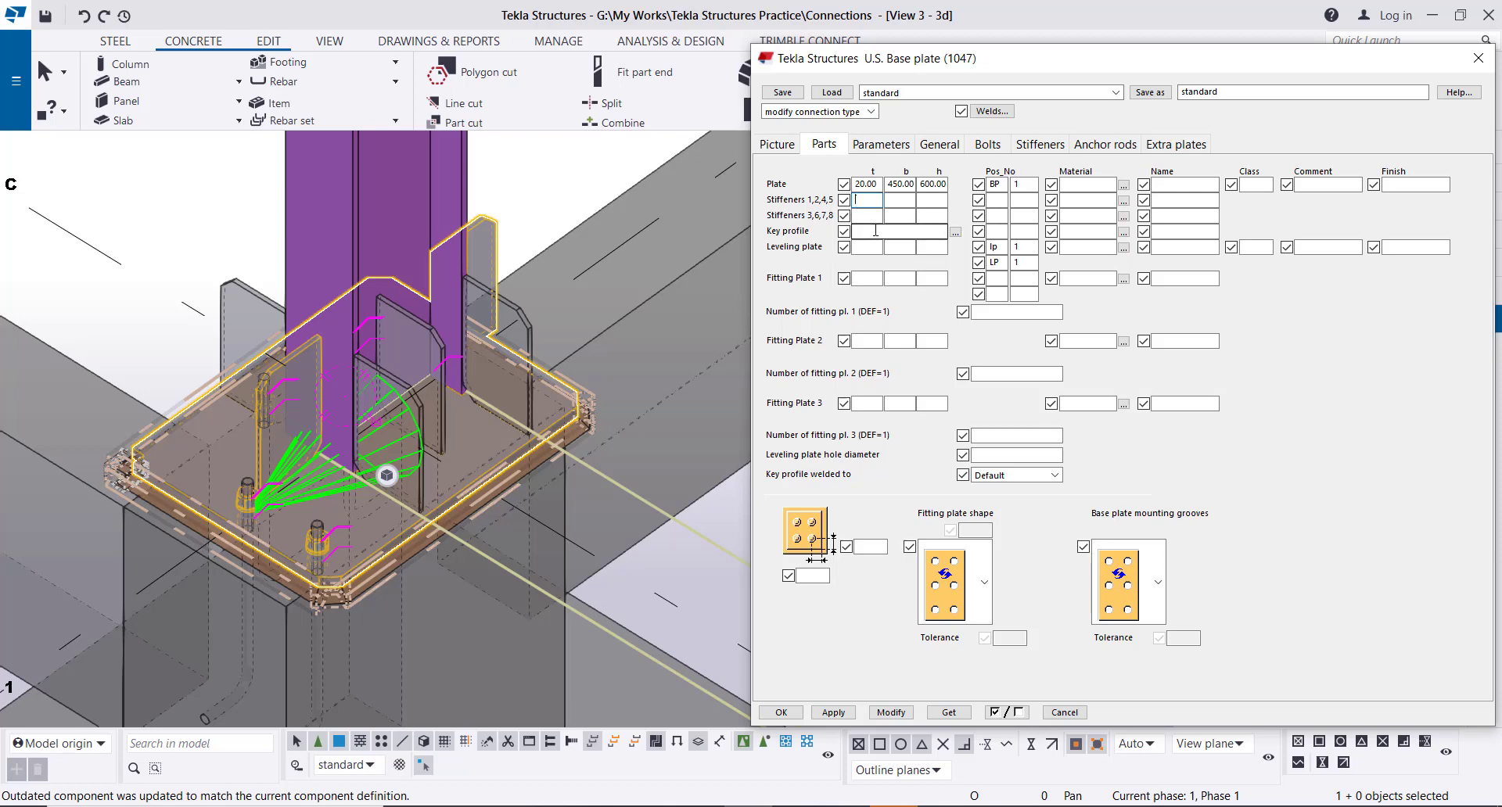
{"action": "left_click", "coordinate": [898, 202]}
{"action": "left_click", "coordinate": [930, 200]}
{"action": "type", "text": "80"}
Set stiffeners 3, 6, 7 and 8 to 16 mm thickness, 80 mm width and 80 mm height, and update the base plate.
{"action": "left_click", "coordinate": [880, 216]}
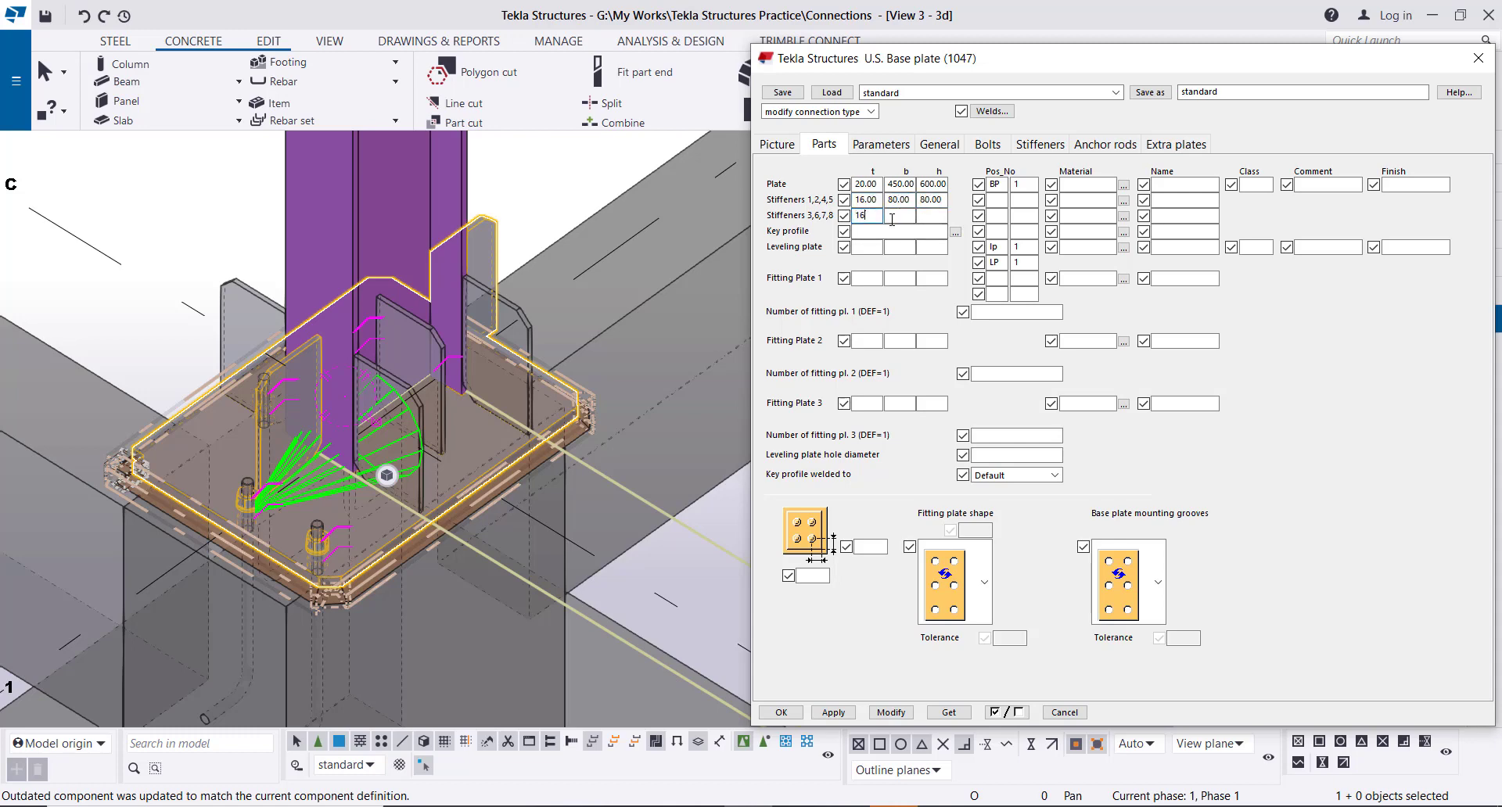
{"action": "type", "text": "80"}
{"action": "left_click", "coordinate": [928, 217]}
{"action": "type", "text": "80"}
{"action": "left_click", "coordinate": [895, 715]}
{"action": "left_click", "coordinate": [891, 713]}
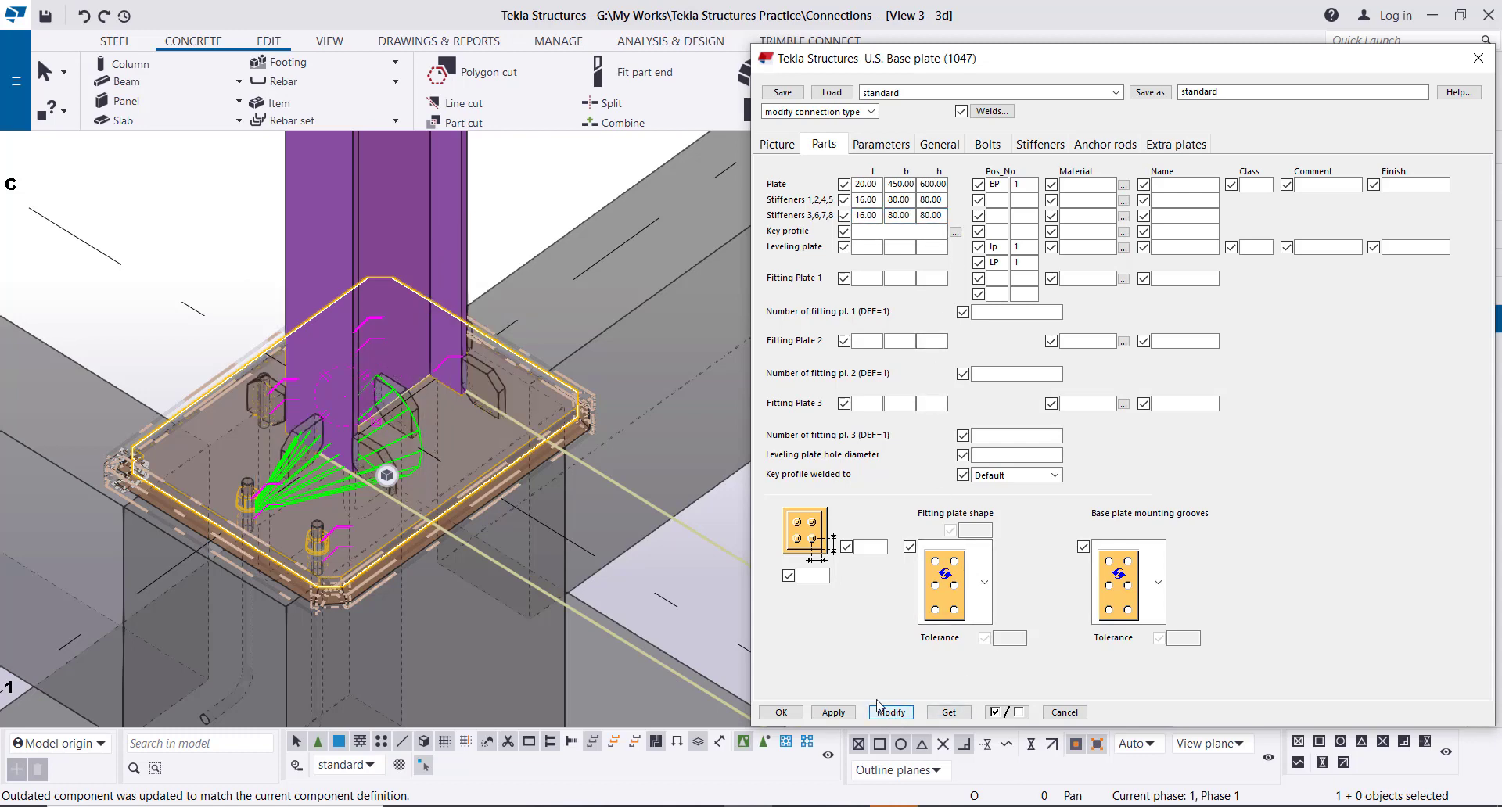
Change the upper chamfer type of both stiffener groups to the convex rounded corner.
{"action": "mouse_move", "coordinate": [387, 446]}
{"action": "middle_mouse_down", "text": "ctrl"}
{"action": "mouse_move", "coordinate": [446, 463]}
{"action": "mouse_move", "coordinate": [556, 443]}
{"action": "mouse_move", "coordinate": [509, 482]}
{"action": "middle_mouse_up", "text": "ctrl"}
{"action": "scroll", "coordinate": [445, 463], "scroll_direction": "up", "scroll_amount": 5}
{"action": "scroll", "coordinate": [446, 463], "scroll_direction": "up", "scroll_amount": 2}
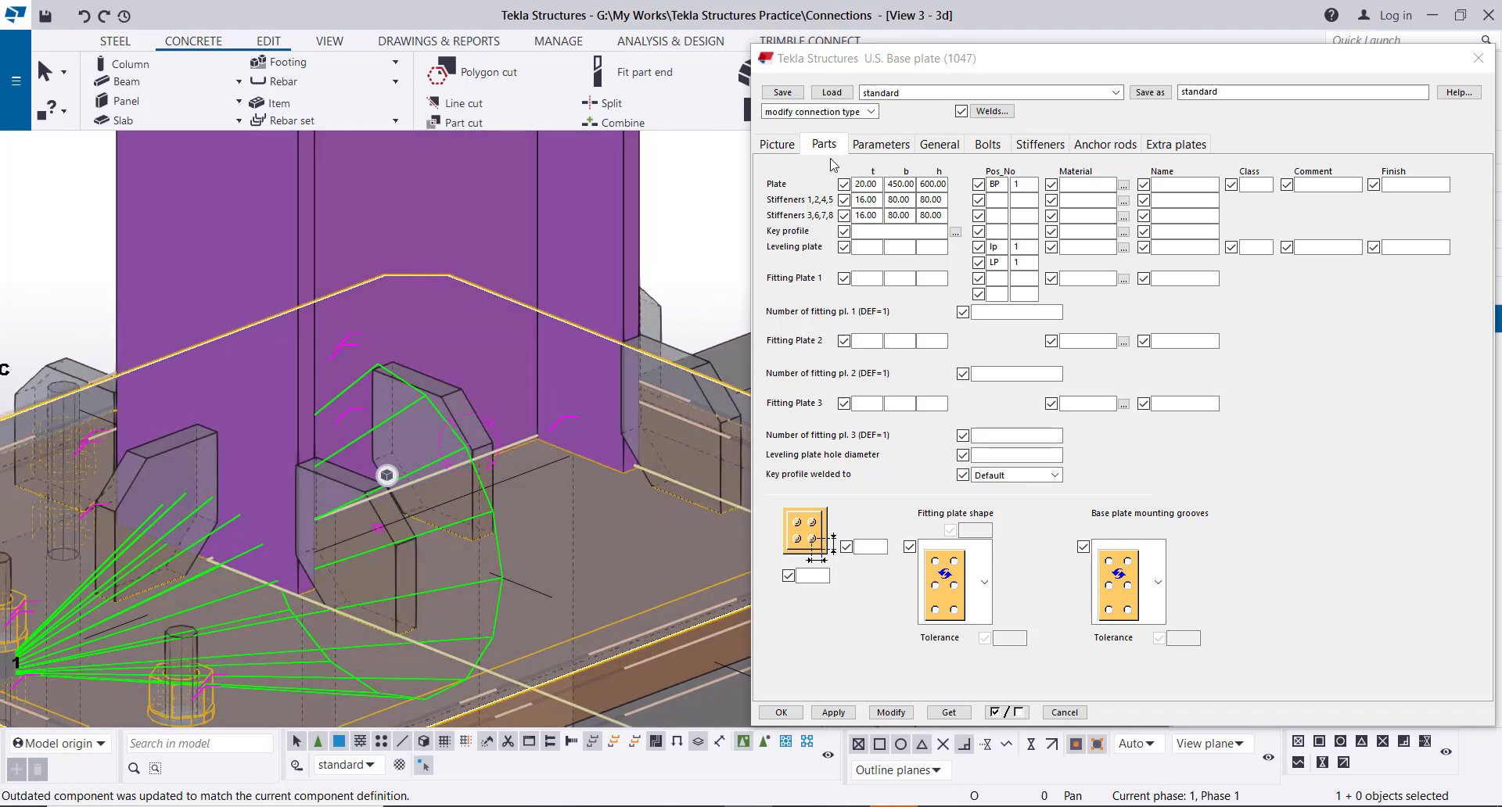
{"action": "left_click", "coordinate": [784, 152]}
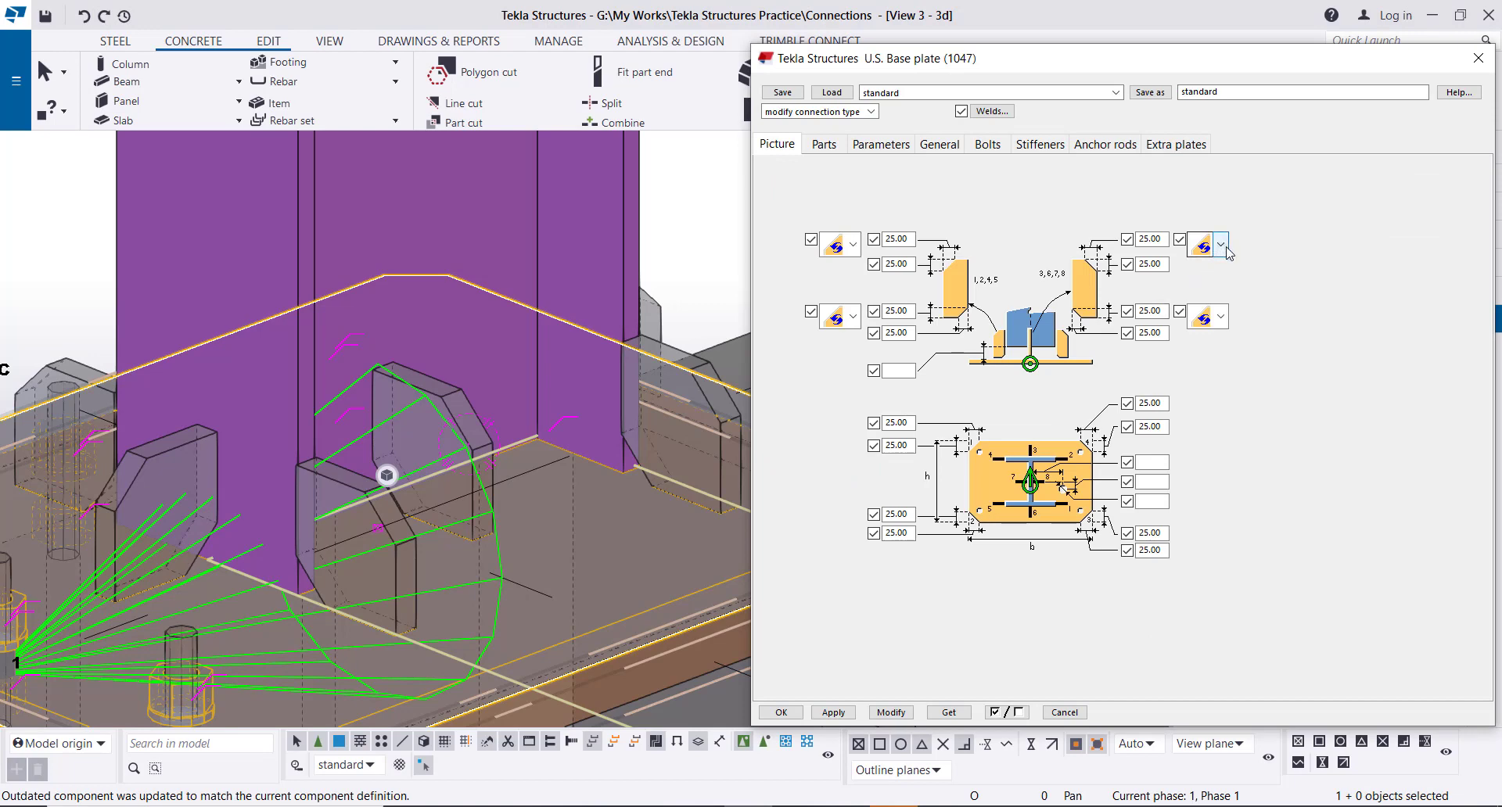
{"action": "left_click", "coordinate": [1222, 244]}
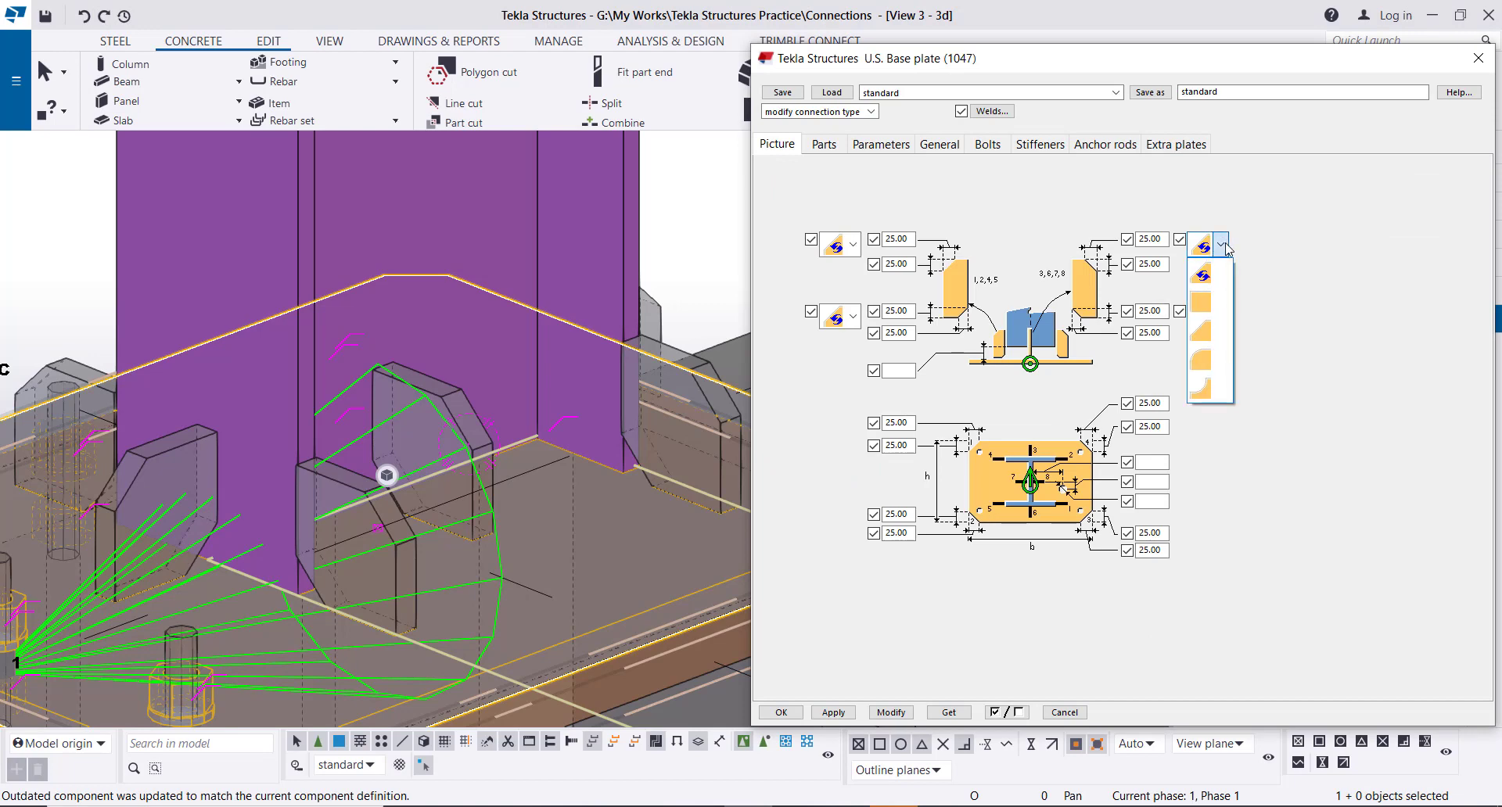
{"action": "left_click", "coordinate": [1211, 361]}
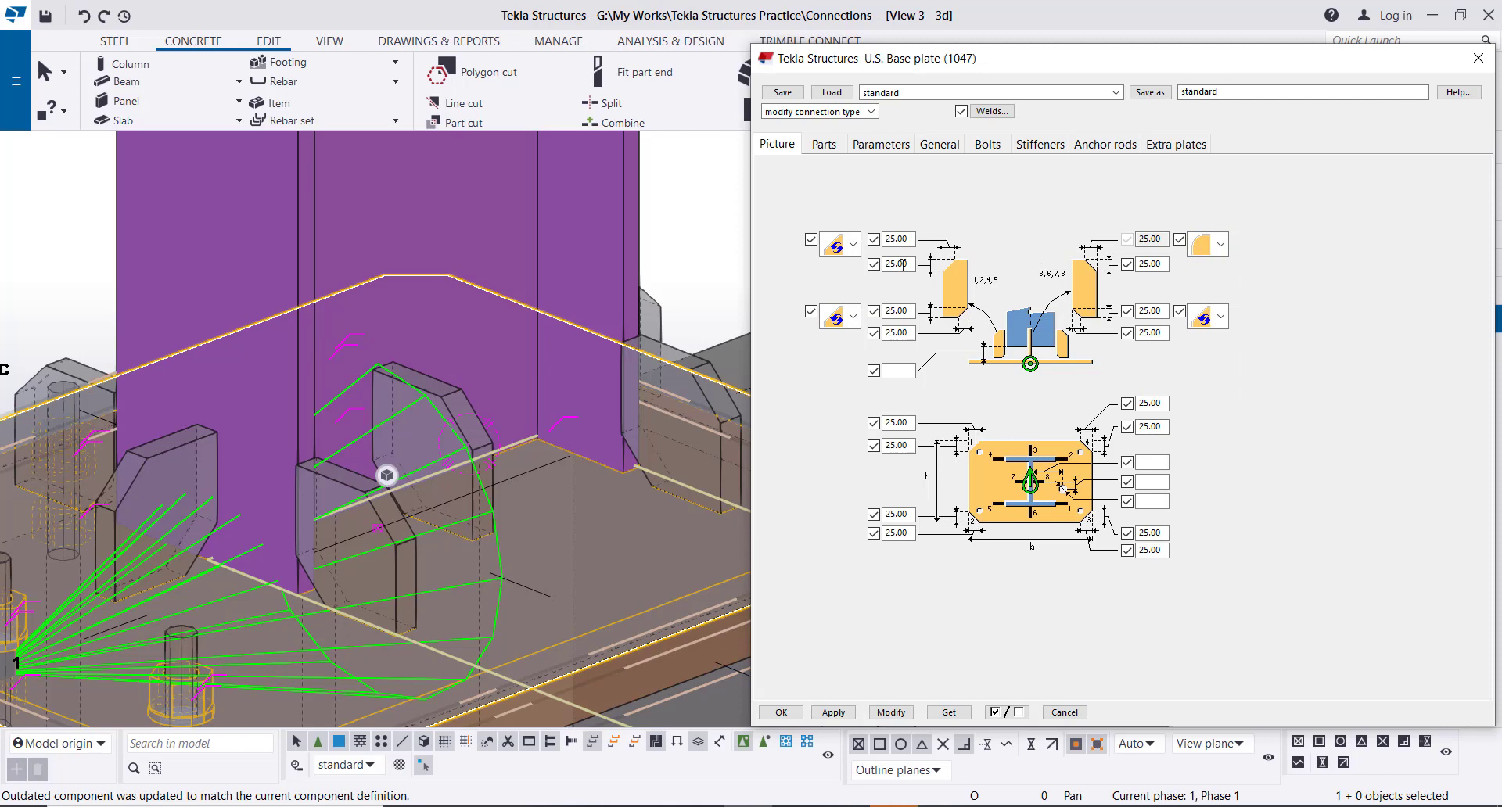
{"action": "left_click", "coordinate": [858, 246]}
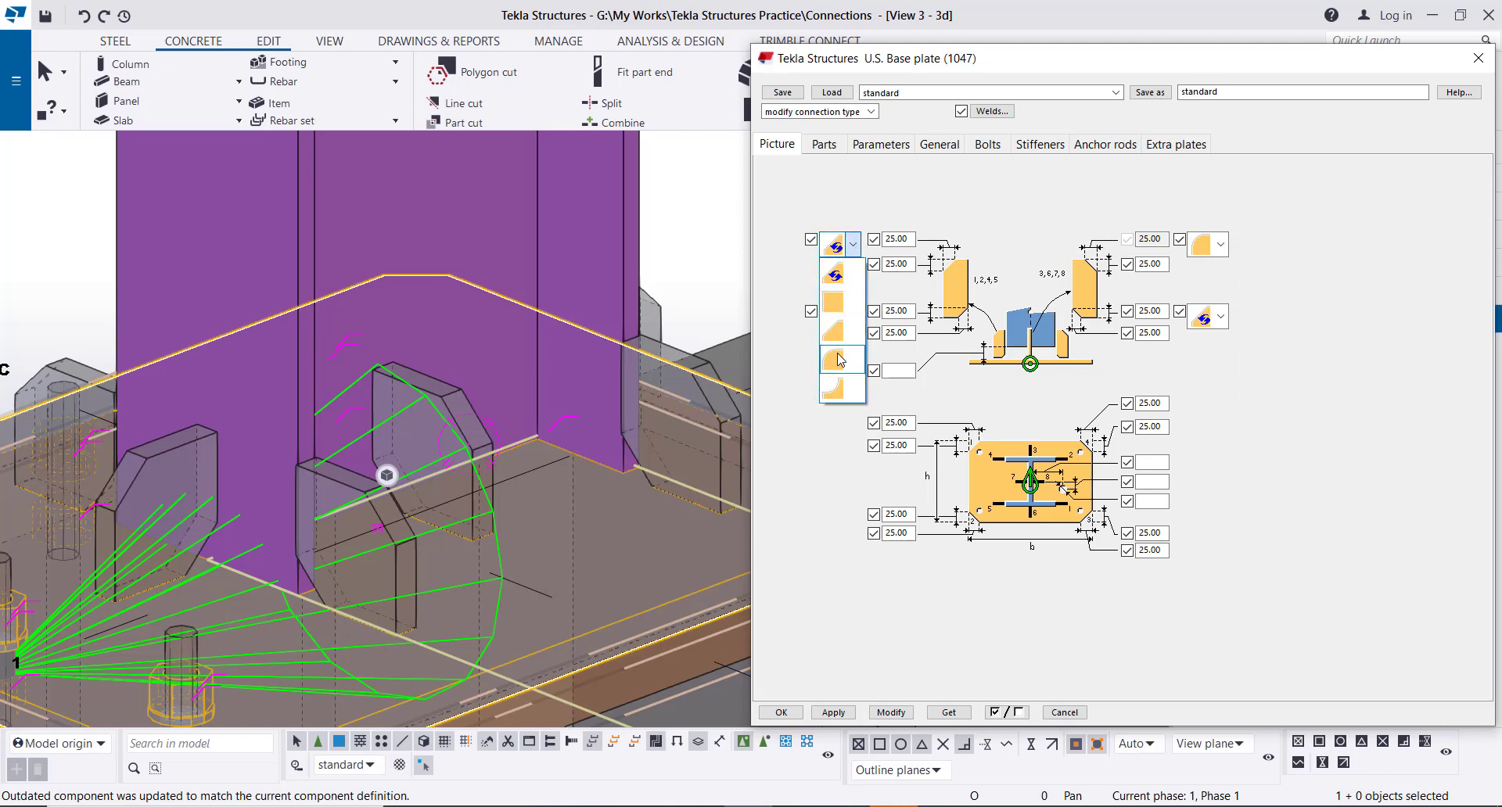
{"action": "left_click", "coordinate": [841, 360]}
Change the lower chamfer type of both stiffener groups to the convex rounded corner and update the base plate.
{"action": "left_click", "coordinate": [853, 317]}
{"action": "left_click", "coordinate": [841, 430]}
{"action": "left_click", "coordinate": [1220, 317]}
{"action": "left_click", "coordinate": [1211, 431]}
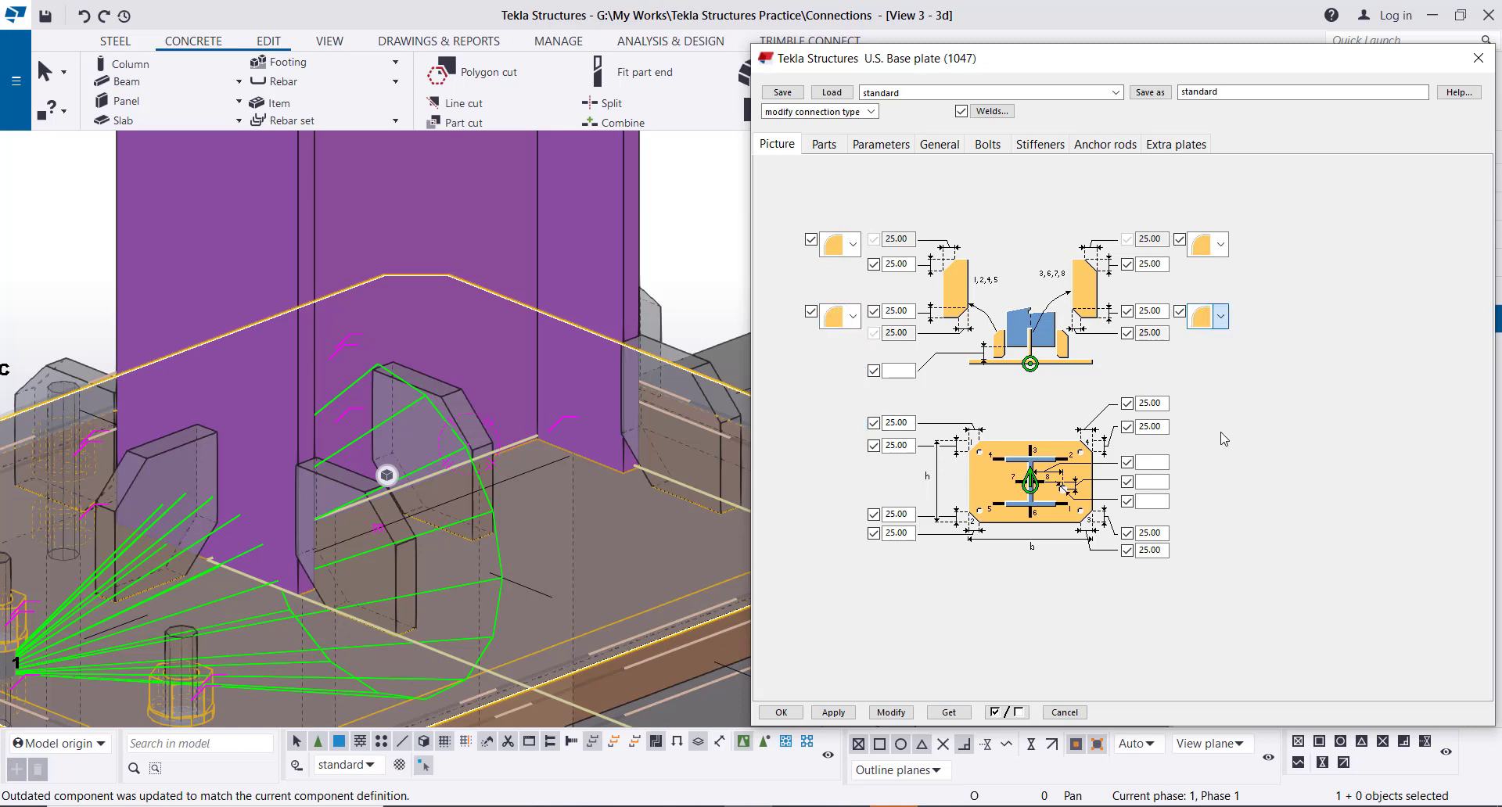
{"action": "left_click", "coordinate": [891, 712]}
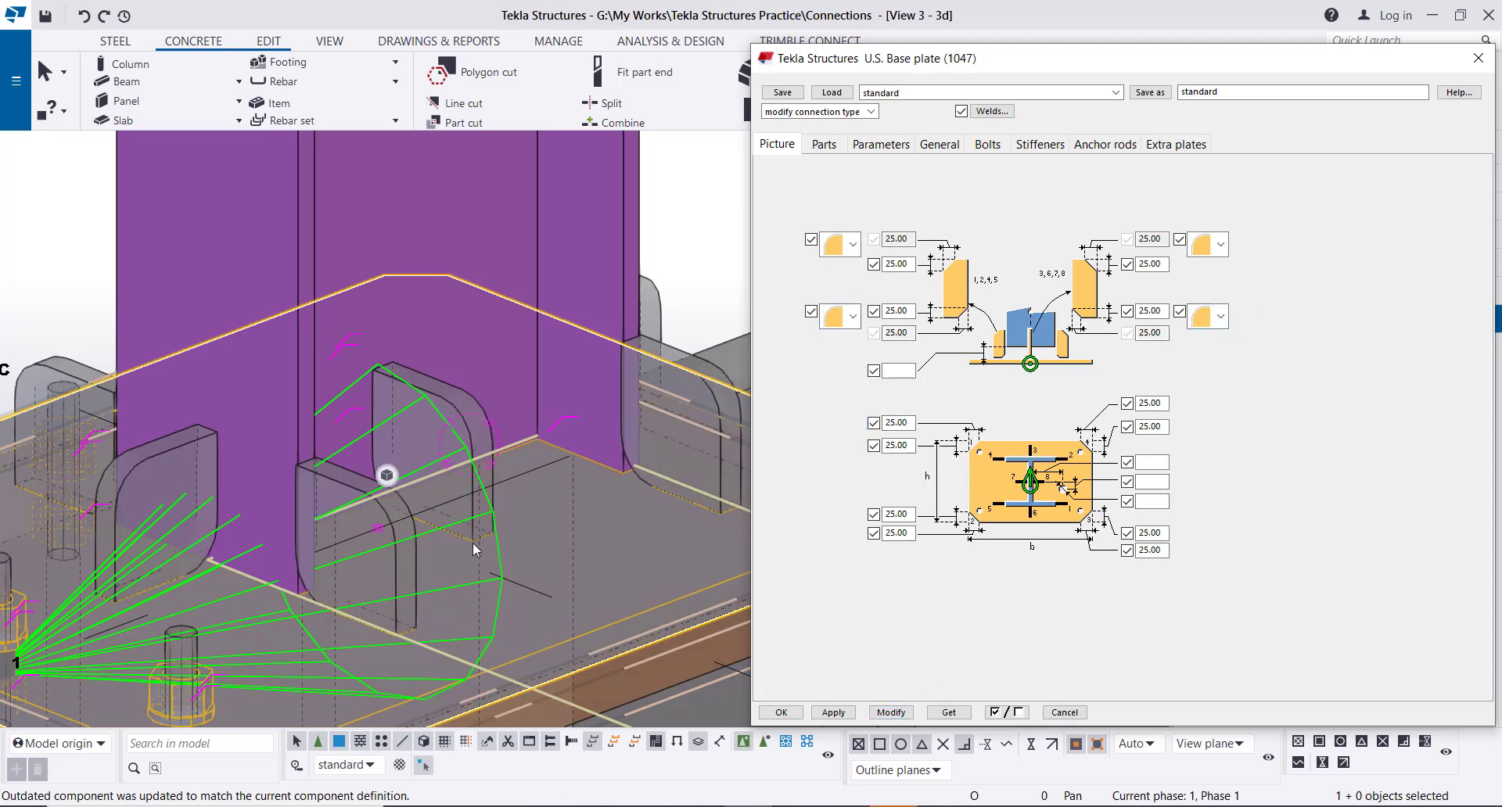
Set the bolt hole tolerance of the base plate to 6 mm.
{"action": "scroll", "coordinate": [383, 500], "scroll_direction": "up", "scroll_amount": 2}
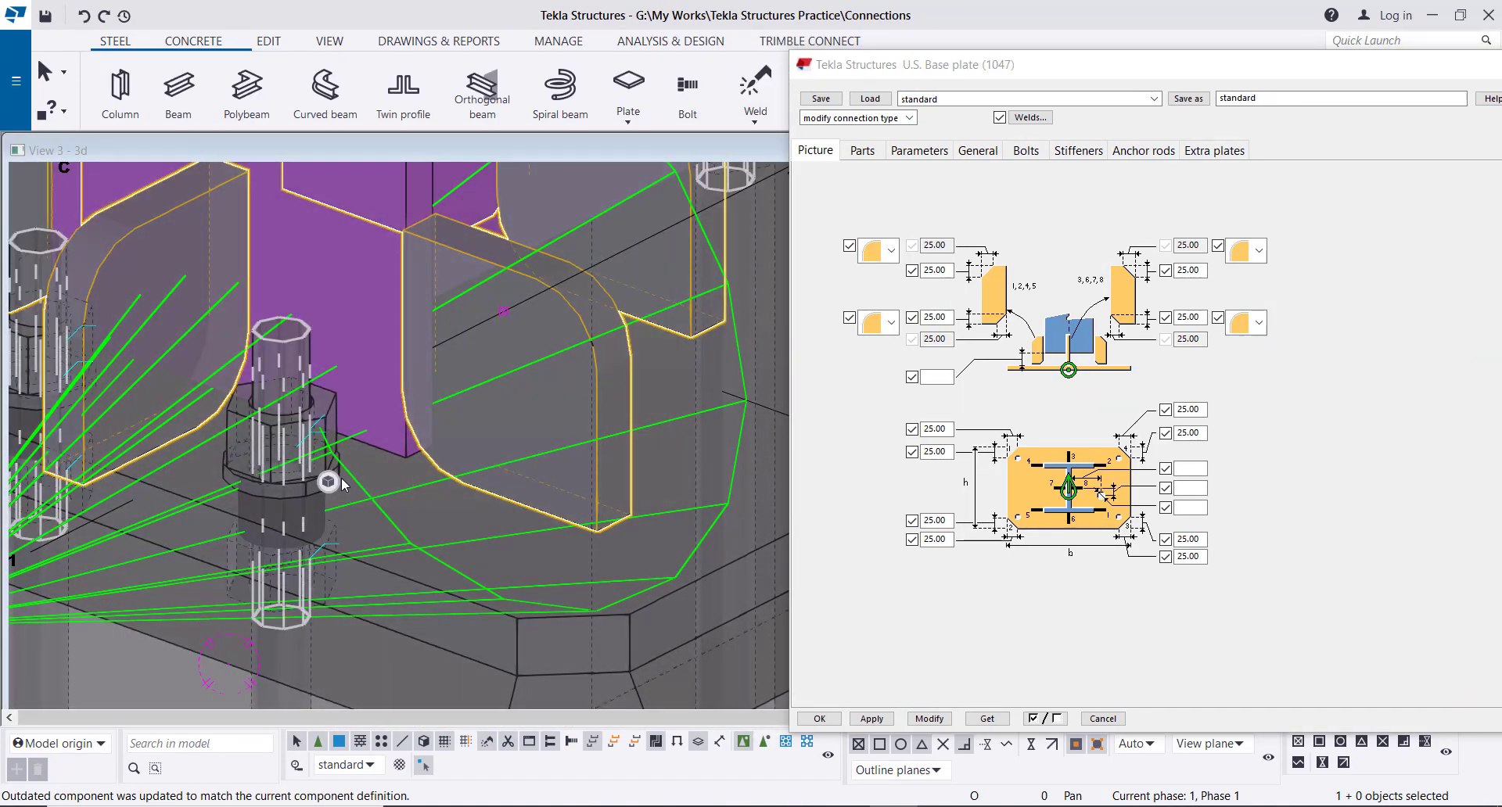
{"action": "left_click", "coordinate": [1026, 150]}
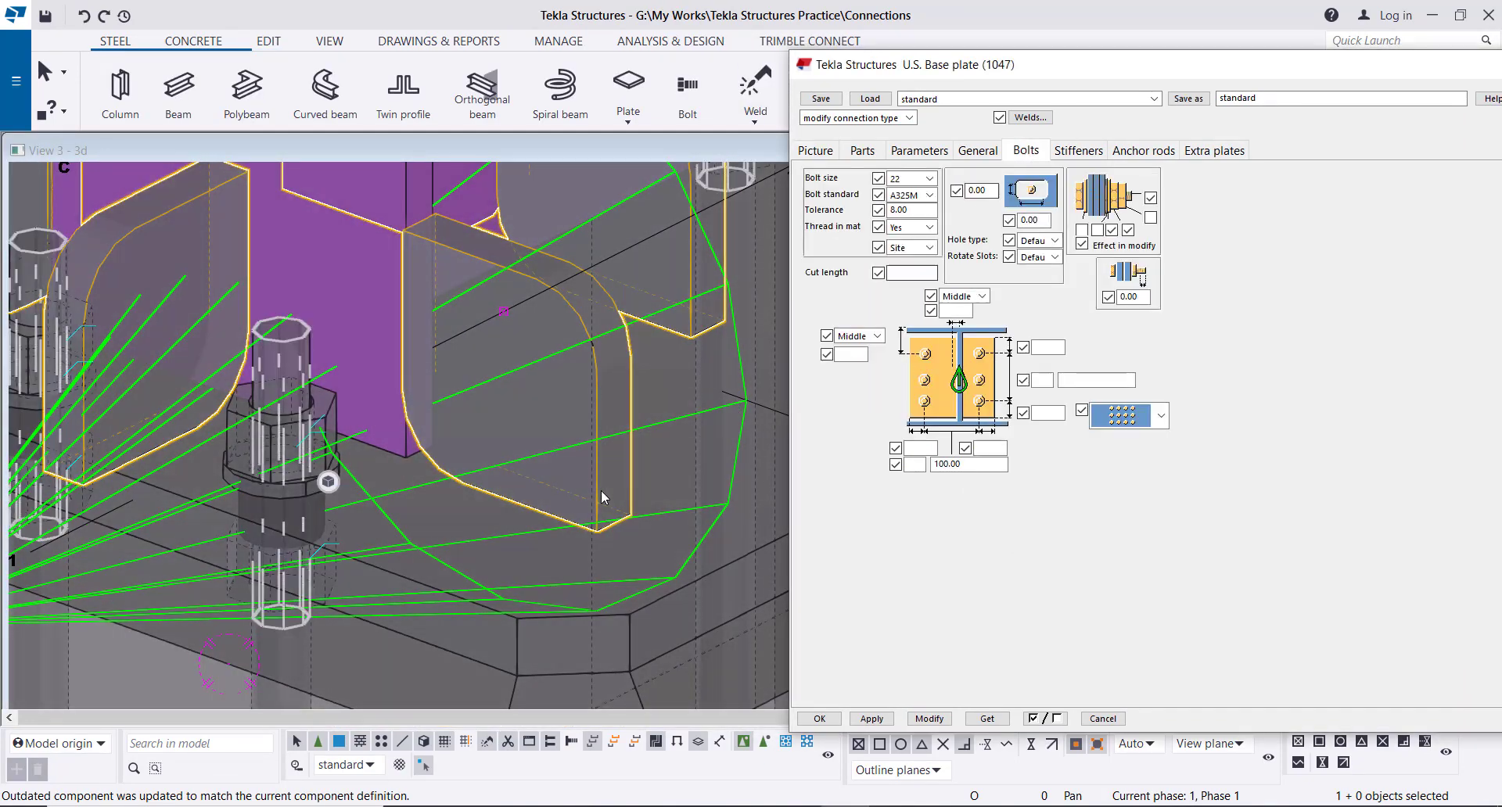
{"action": "double_click", "coordinate": [912, 206]}
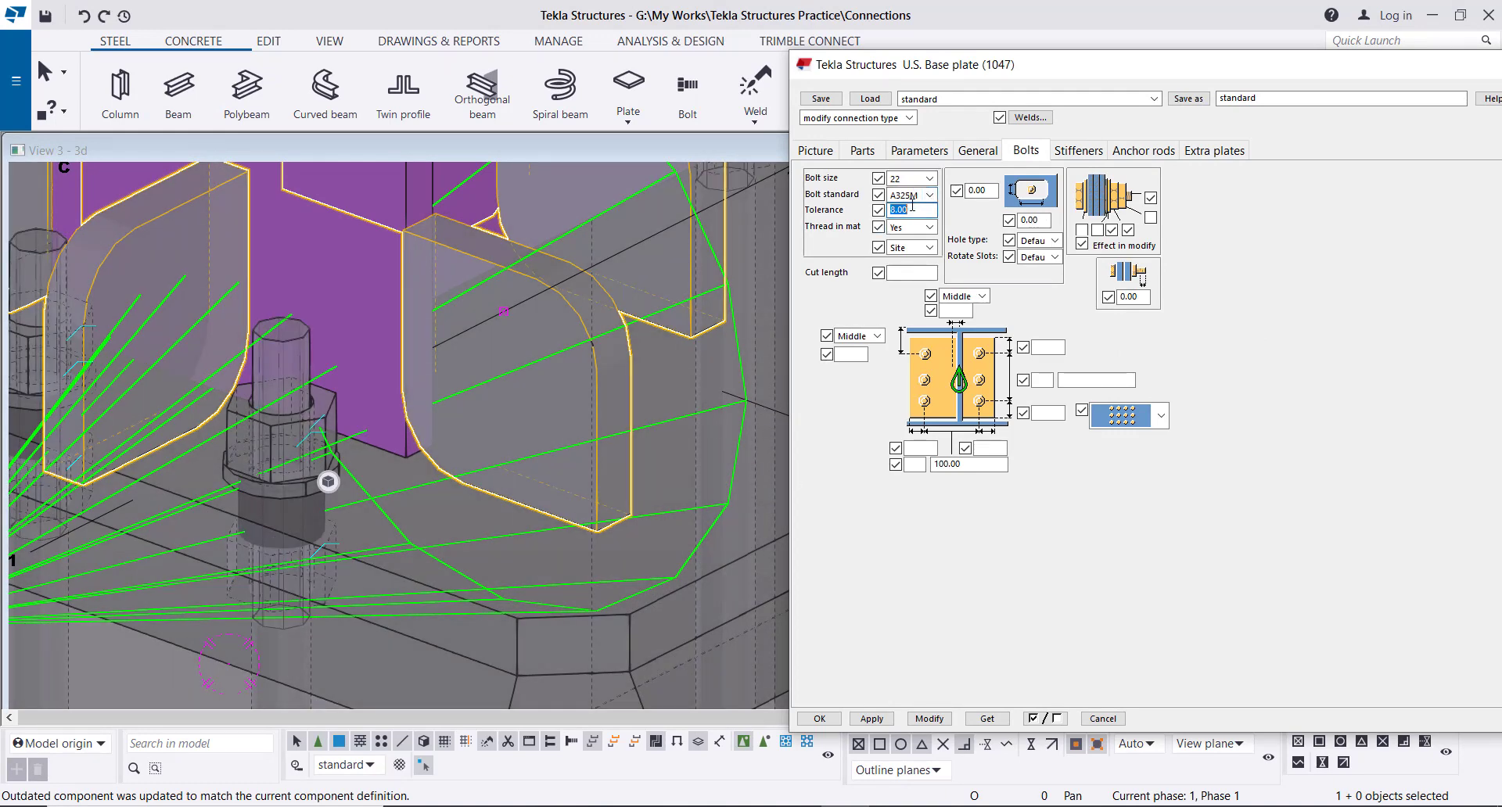
{"action": "type", "text": "6"}
Set both vertical bolt edge distances in the bolt layout to 40 mm.
{"action": "left_click", "coordinate": [1045, 348]}
{"action": "type", "text": "50"}
{"action": "left_click", "coordinate": [1048, 413]}
{"action": "left_click", "coordinate": [1044, 346]}
{"action": "double_click", "coordinate": [1044, 347]}
{"action": "type", "text": "40"}
{"action": "left_click", "coordinate": [1047, 412]}
{"action": "type", "text": "40"}
Define three bolts in the vertical direction of the layout with 100 mm spacing.
{"action": "left_click", "coordinate": [1040, 380]}
{"action": "type", "text": "3"}
{"action": "left_click", "coordinate": [1066, 380]}
{"action": "type", "text": "100"}
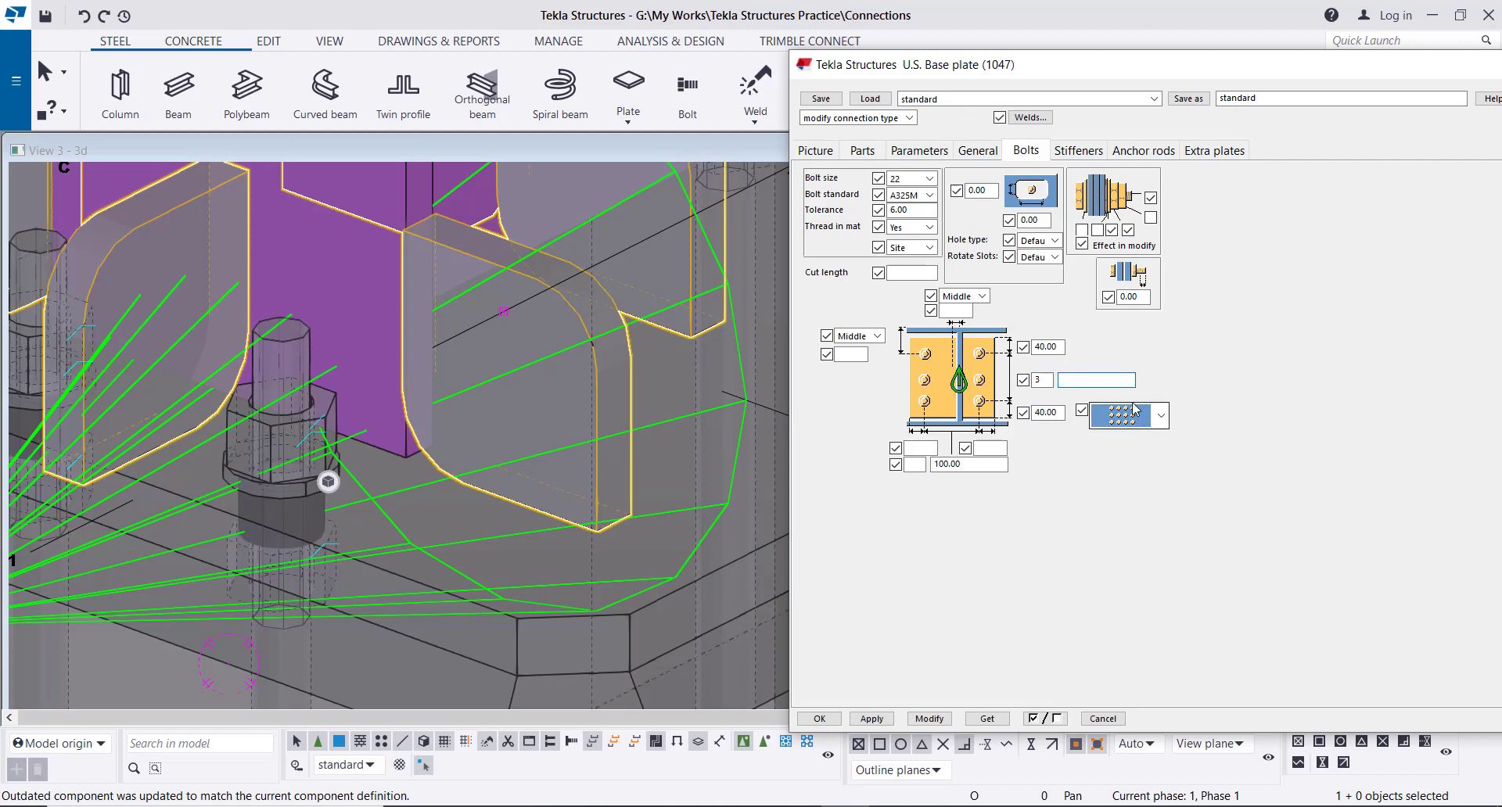
Define two bolts in the horizontal direction with 40 mm edge distances on both sides, and update the base plate.
{"action": "left_click", "coordinate": [914, 465]}
{"action": "left_click", "coordinate": [914, 465]}
{"action": "type", "text": "2"}
{"action": "left_click", "coordinate": [927, 453]}
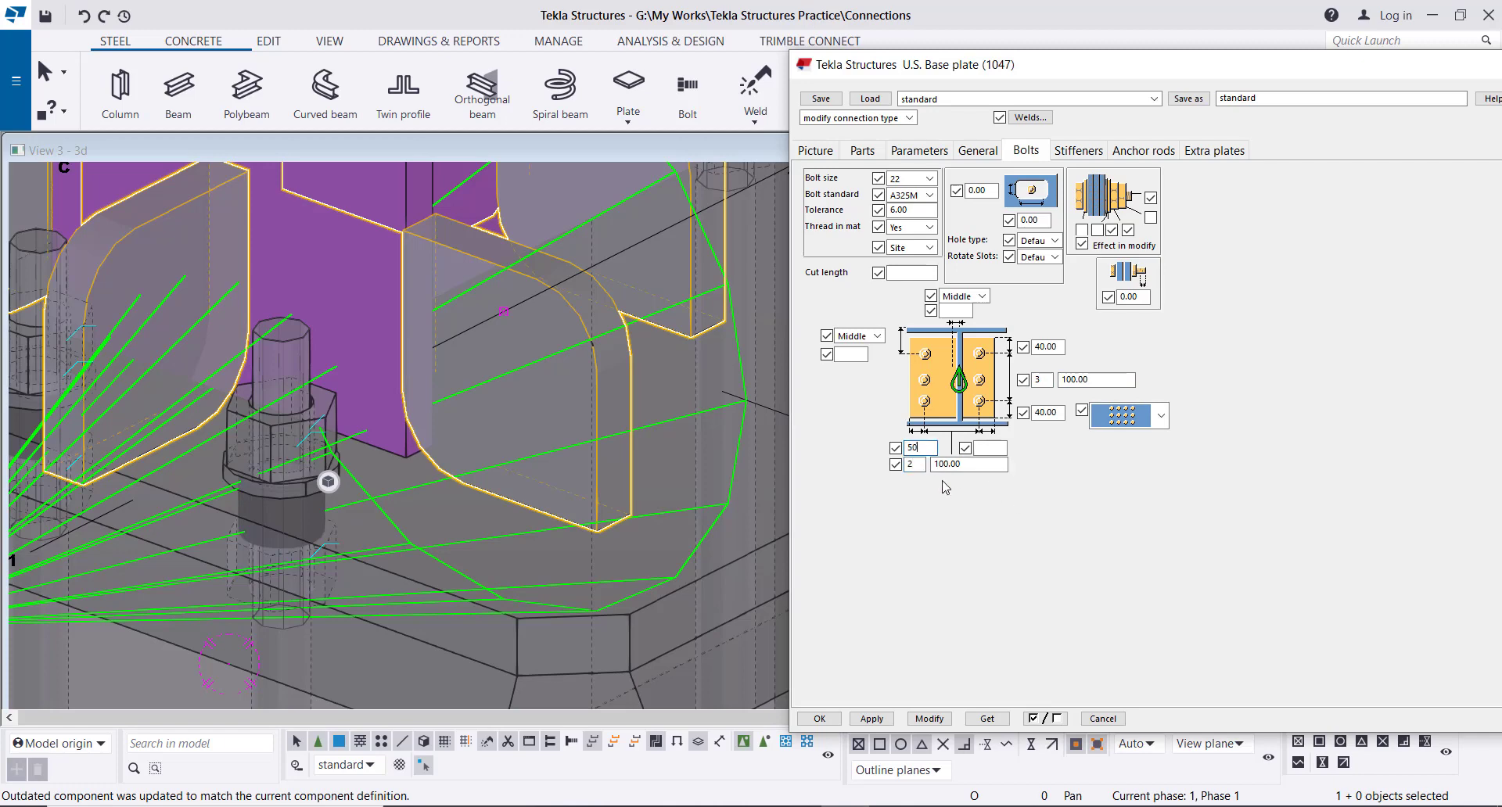
{"action": "type", "text": "40"}
{"action": "left_click", "coordinate": [999, 450]}
{"action": "type", "text": "40"}
{"action": "left_click", "coordinate": [928, 719]}
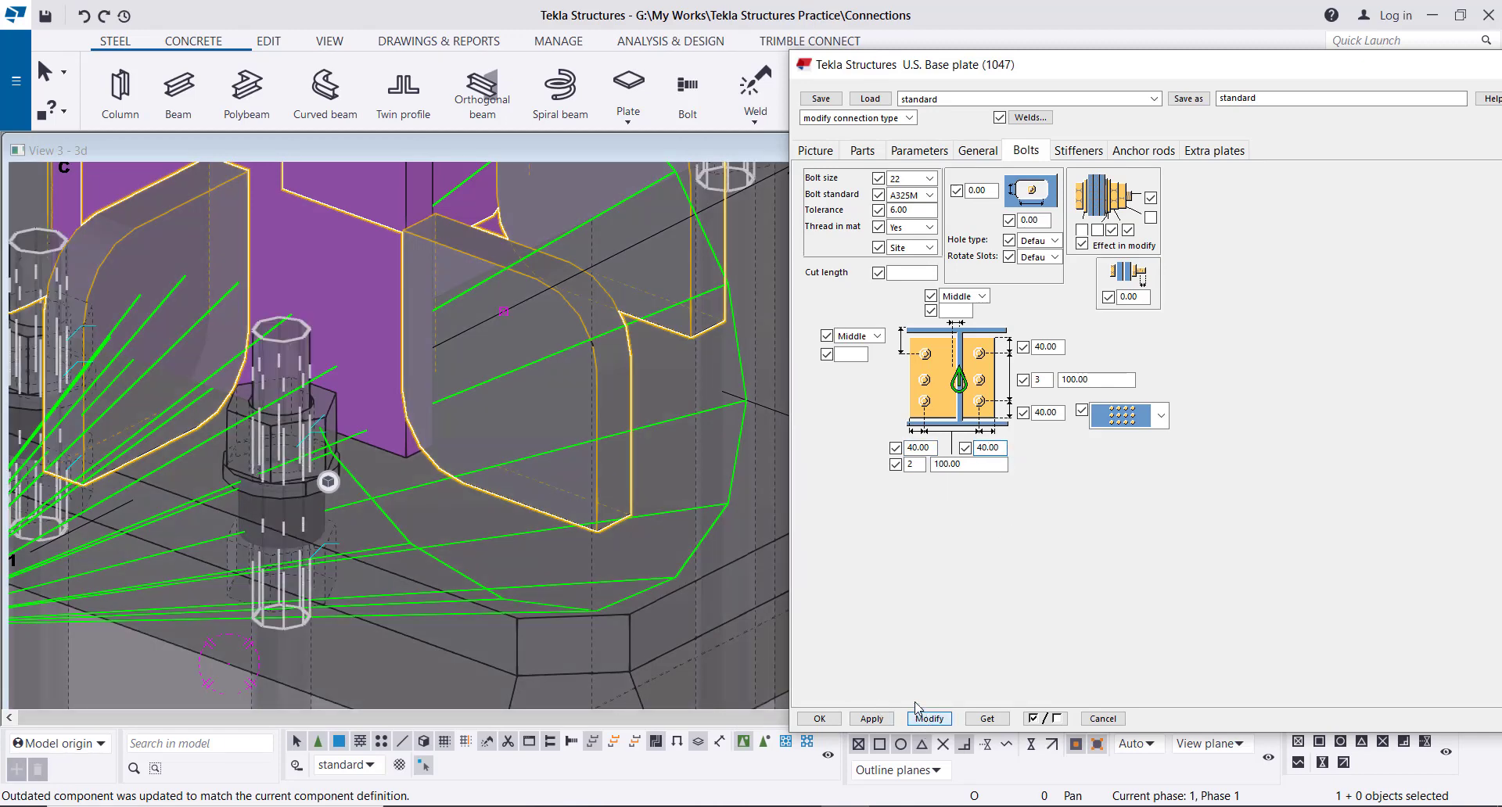
Set the vertical bolt spacing to 150 mm and update the base plate.
{"action": "scroll", "coordinate": [329, 482], "scroll_direction": "down", "scroll_amount": 5}
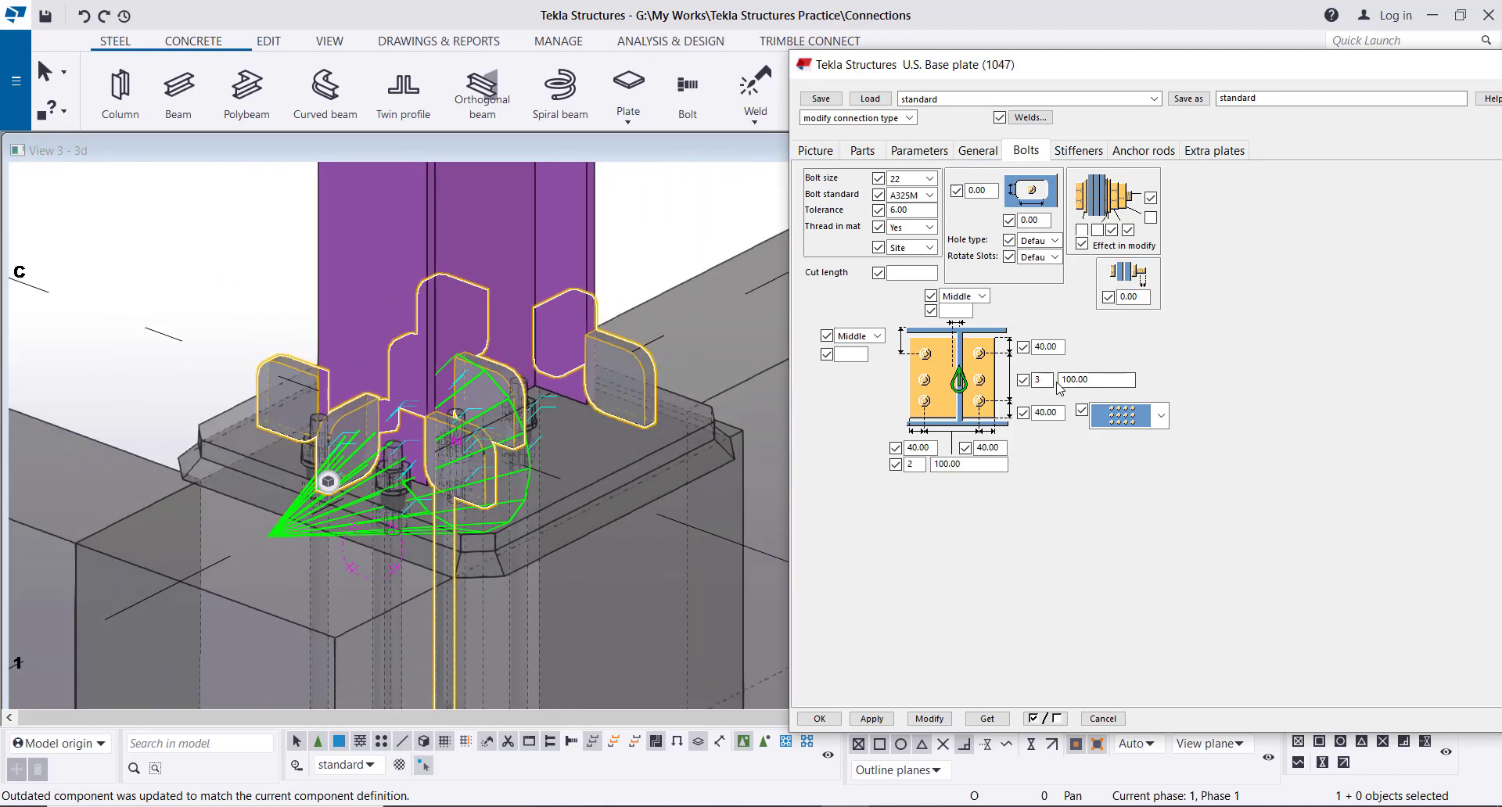
{"action": "double_click", "coordinate": [1102, 380]}
{"action": "type", "text": "150"}
{"action": "left_click", "coordinate": [929, 718]}
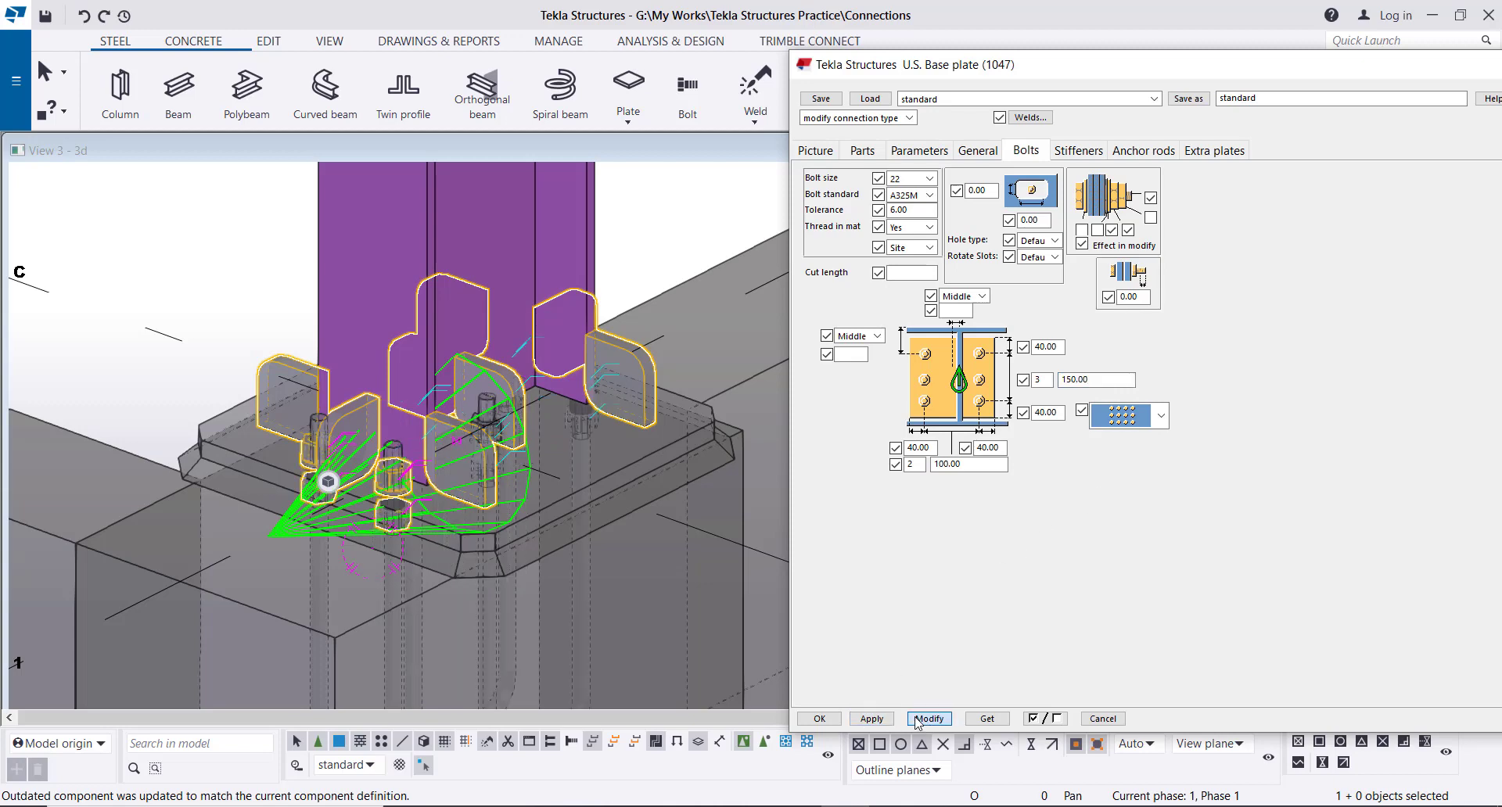
{"action": "scroll", "coordinate": [420, 397], "scroll_direction": "down", "scroll_amount": 3}
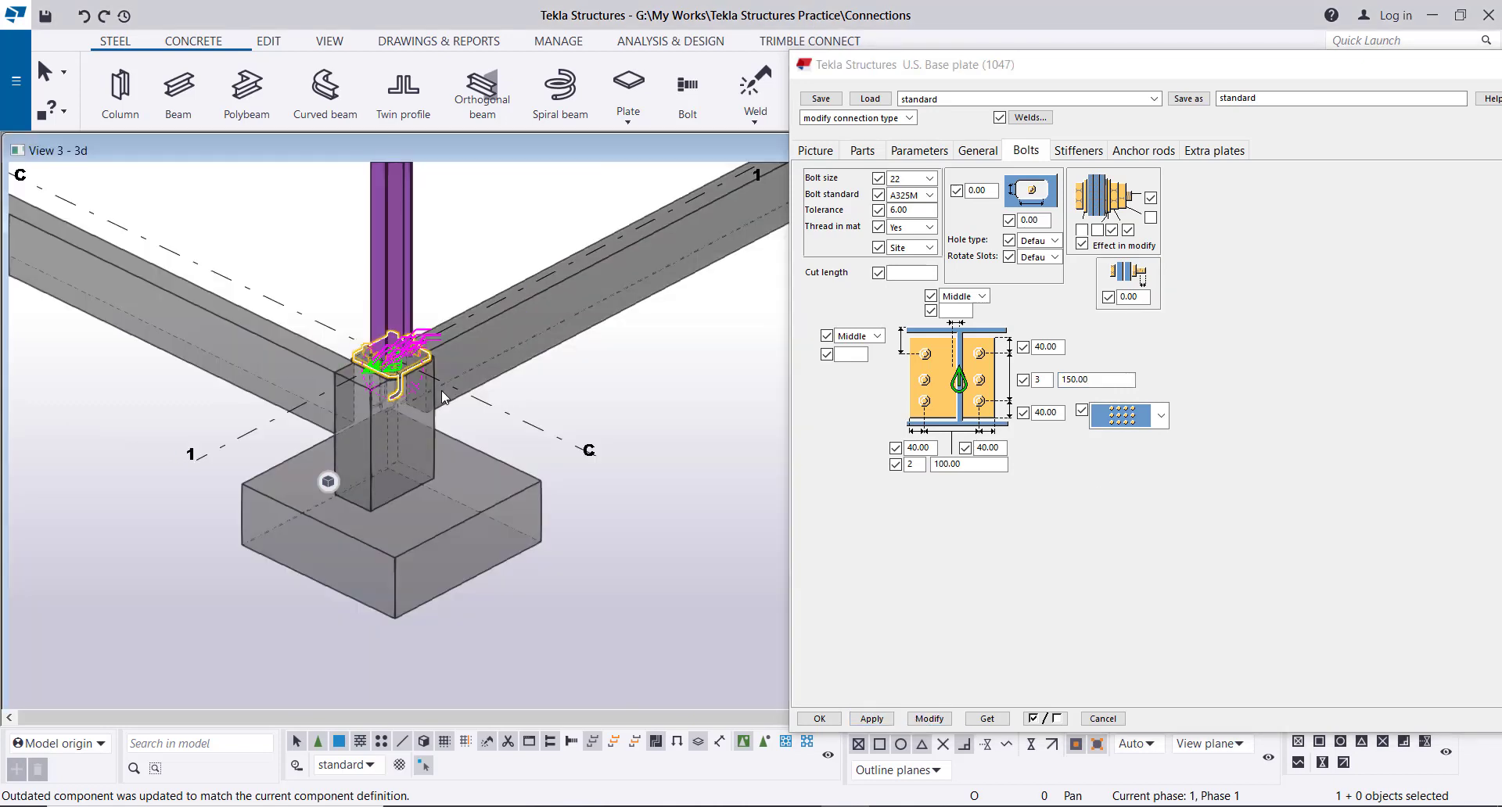